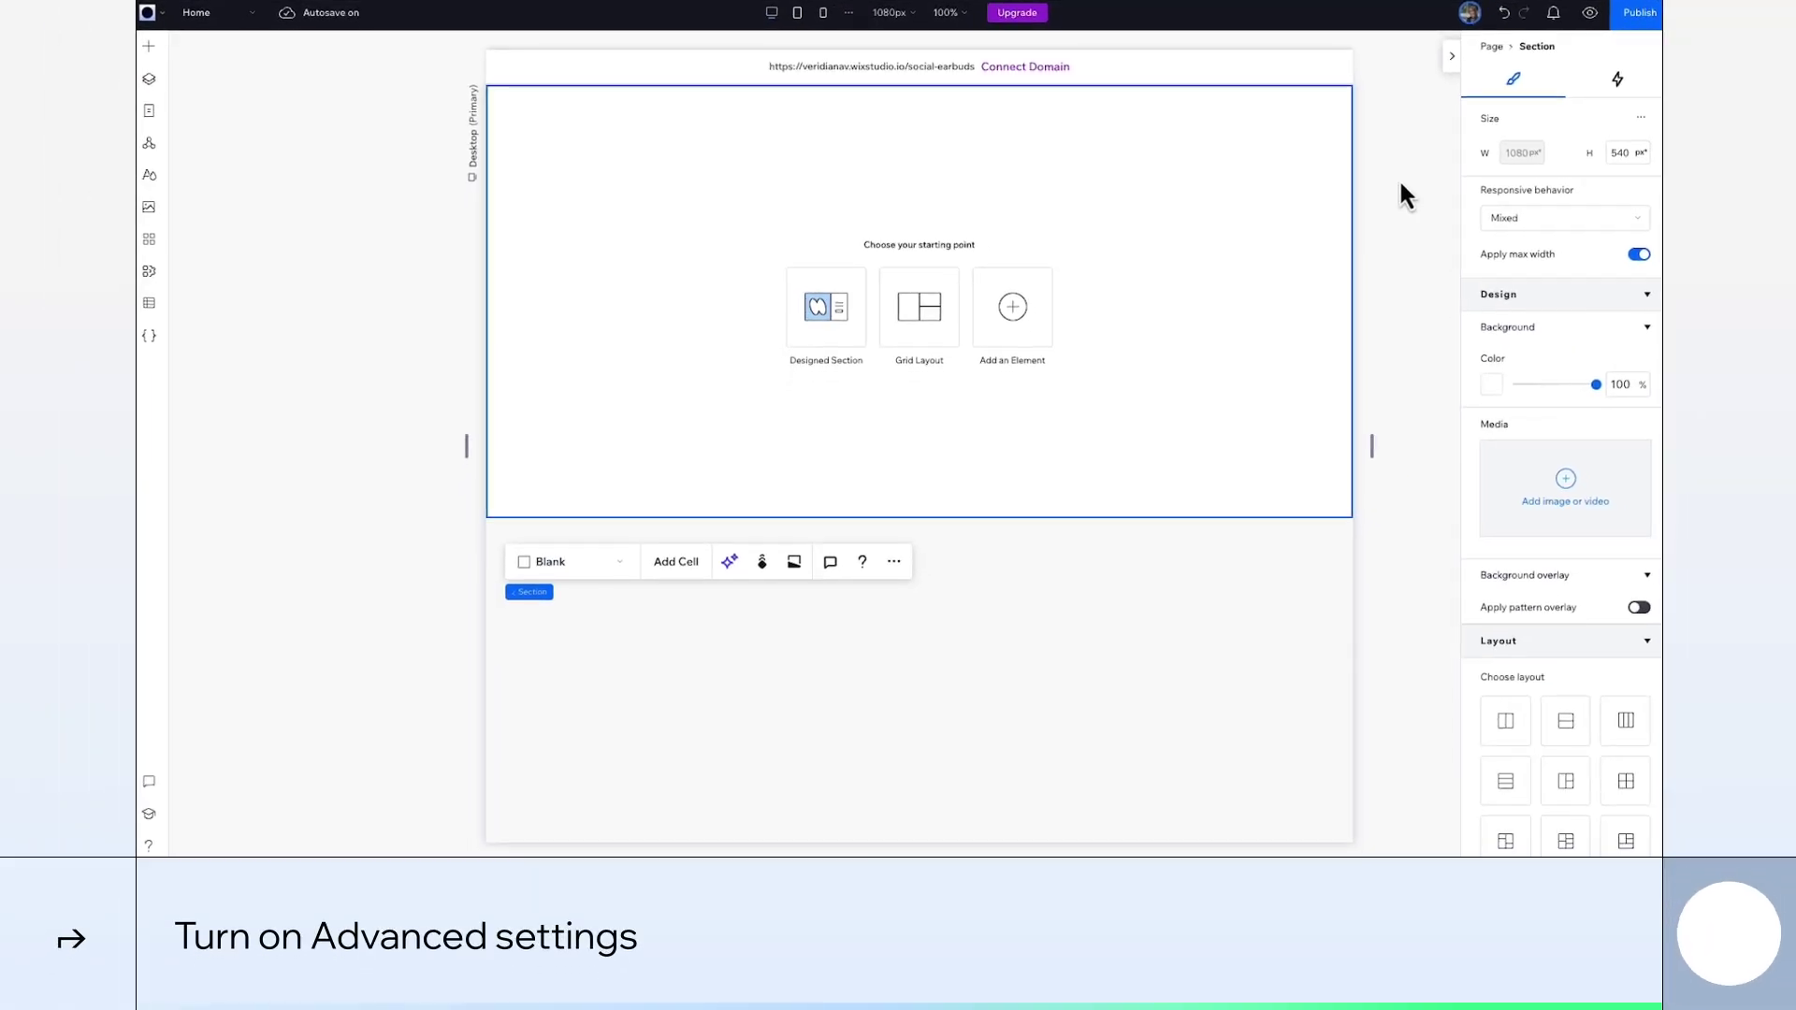
Turn on advanced size settings for the blank section and set its height to 100 vh
{"action": "left_click", "coordinate": [1640, 118]}
{"action": "left_click", "coordinate": [1600, 128]}
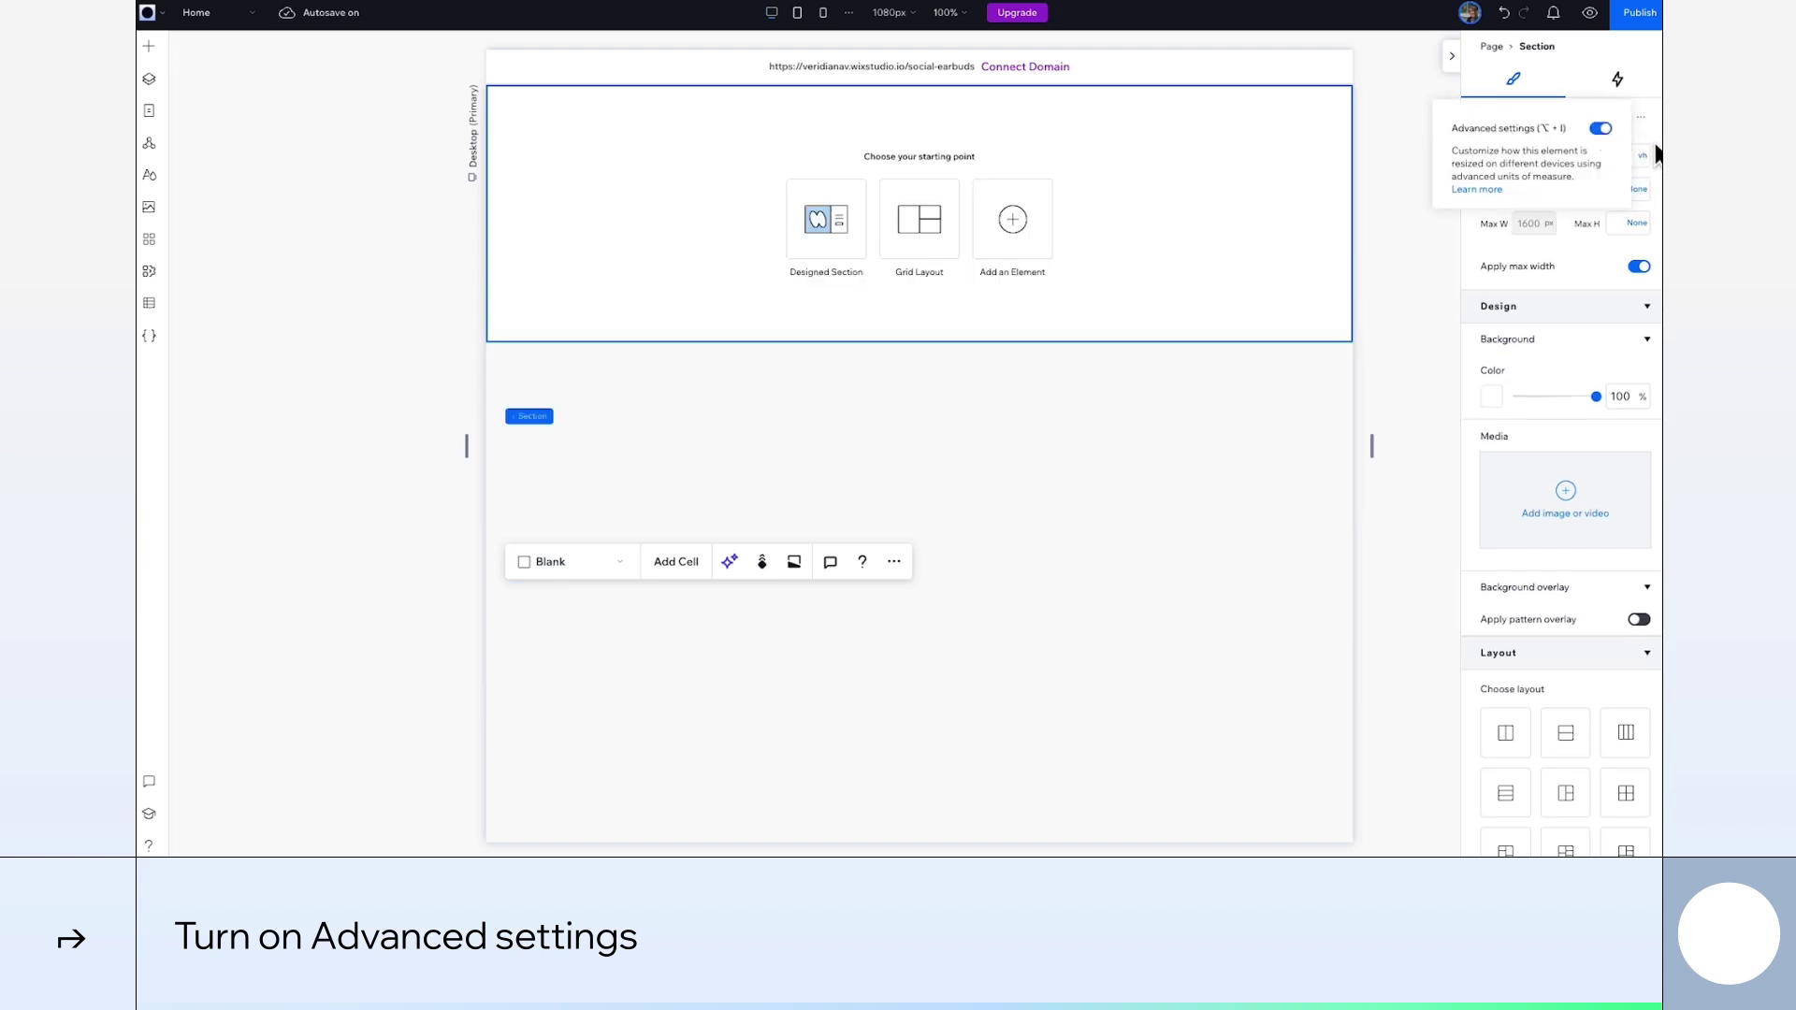
{"action": "left_click", "coordinate": [1628, 155]}
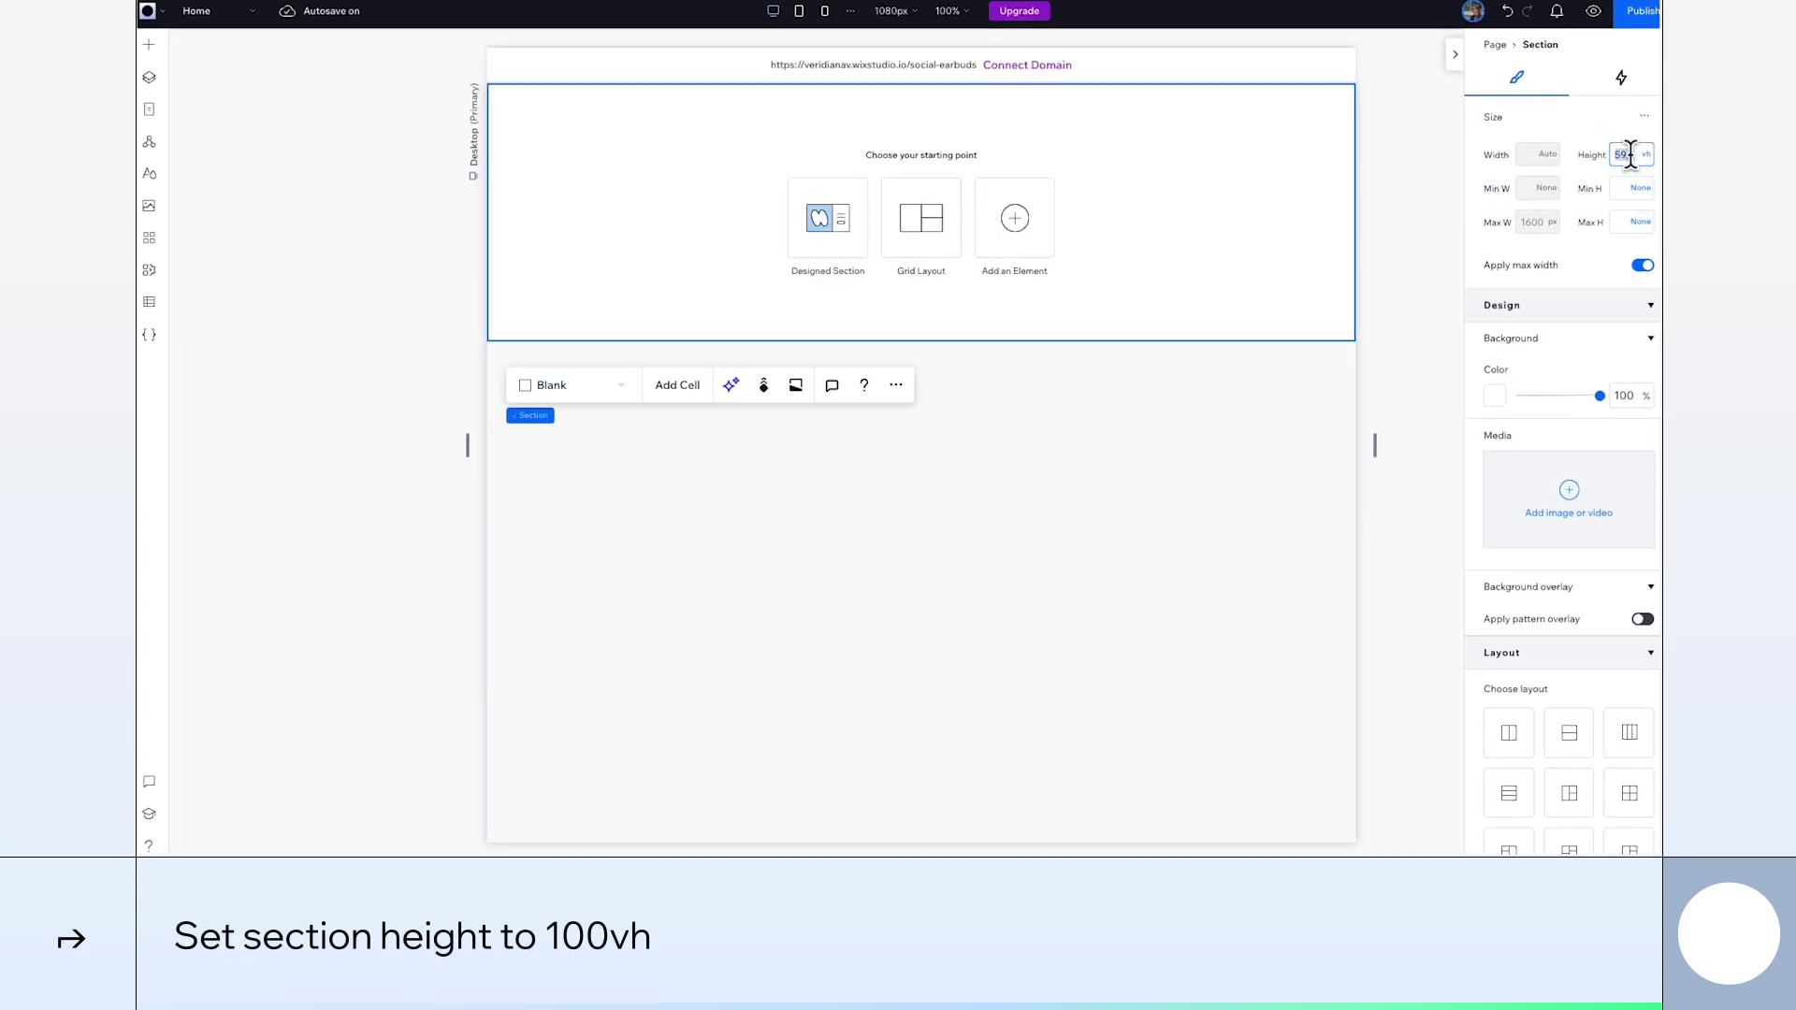
{"action": "type", "text": "100"}
{"action": "key", "text": "Return"}
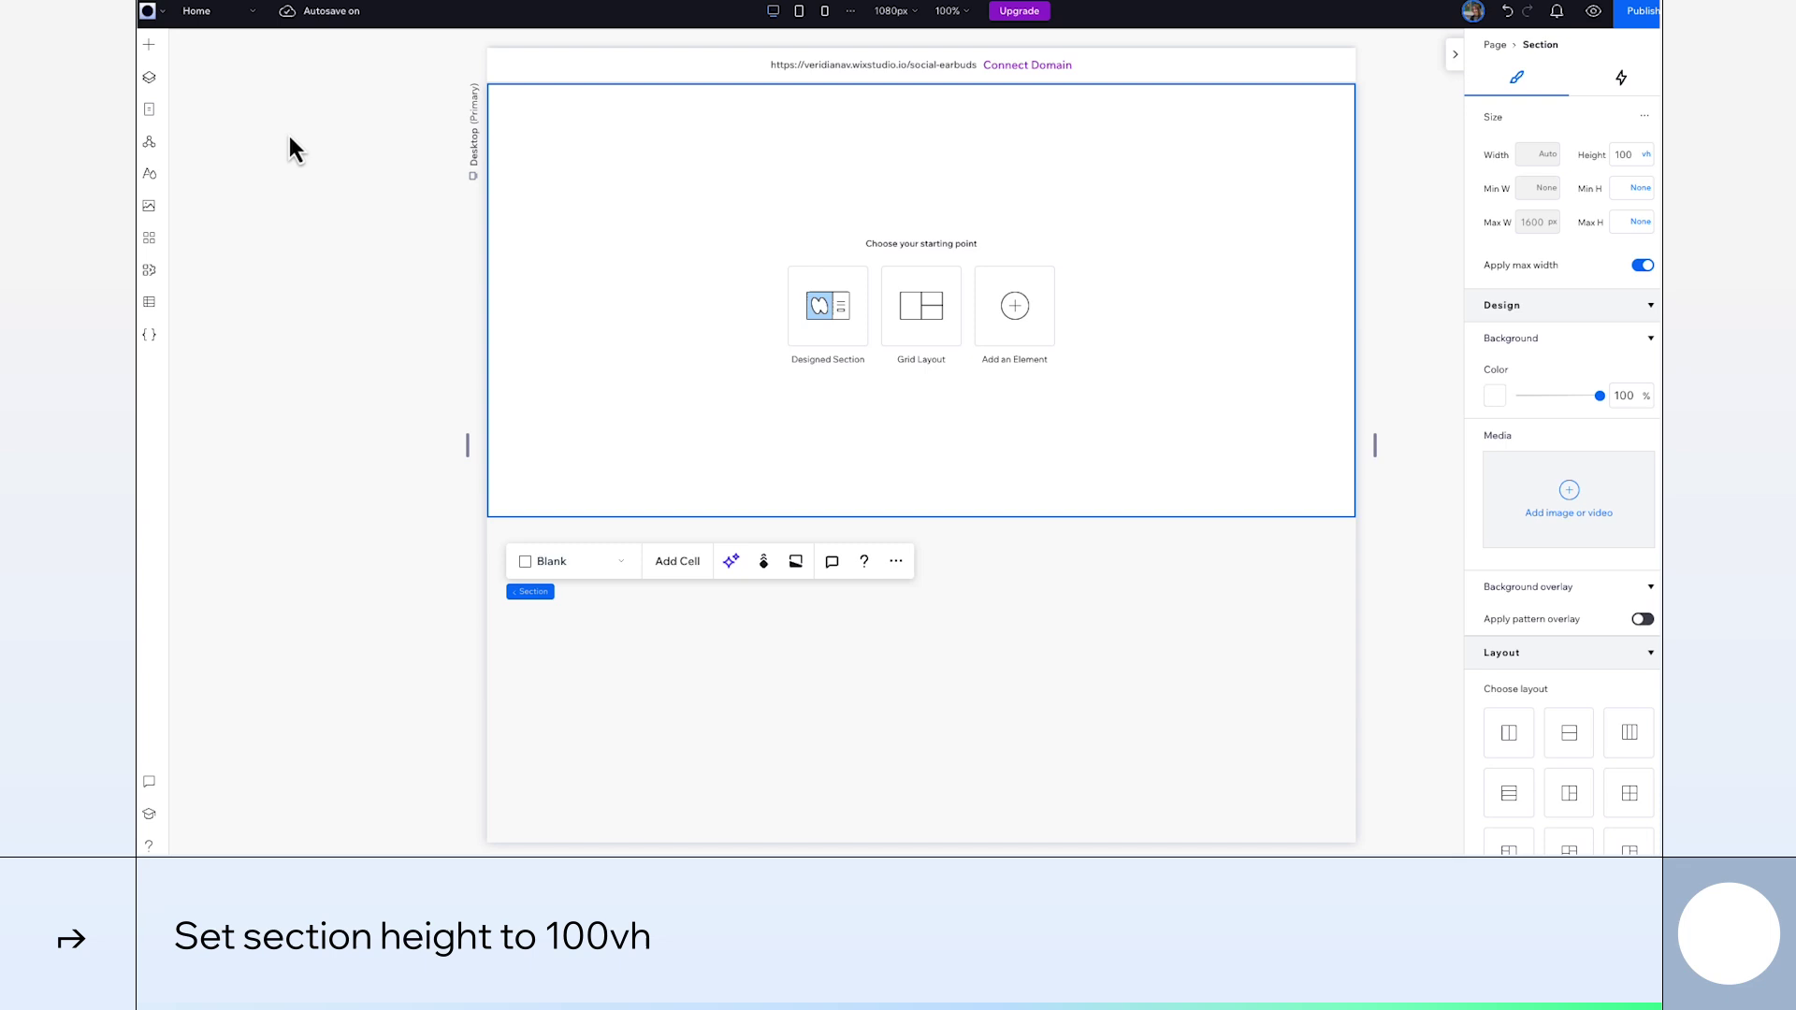
Add a container to the section and turn on its advanced size settings
{"action": "left_click", "coordinate": [147, 49]}
{"action": "left_click", "coordinate": [450, 206]}
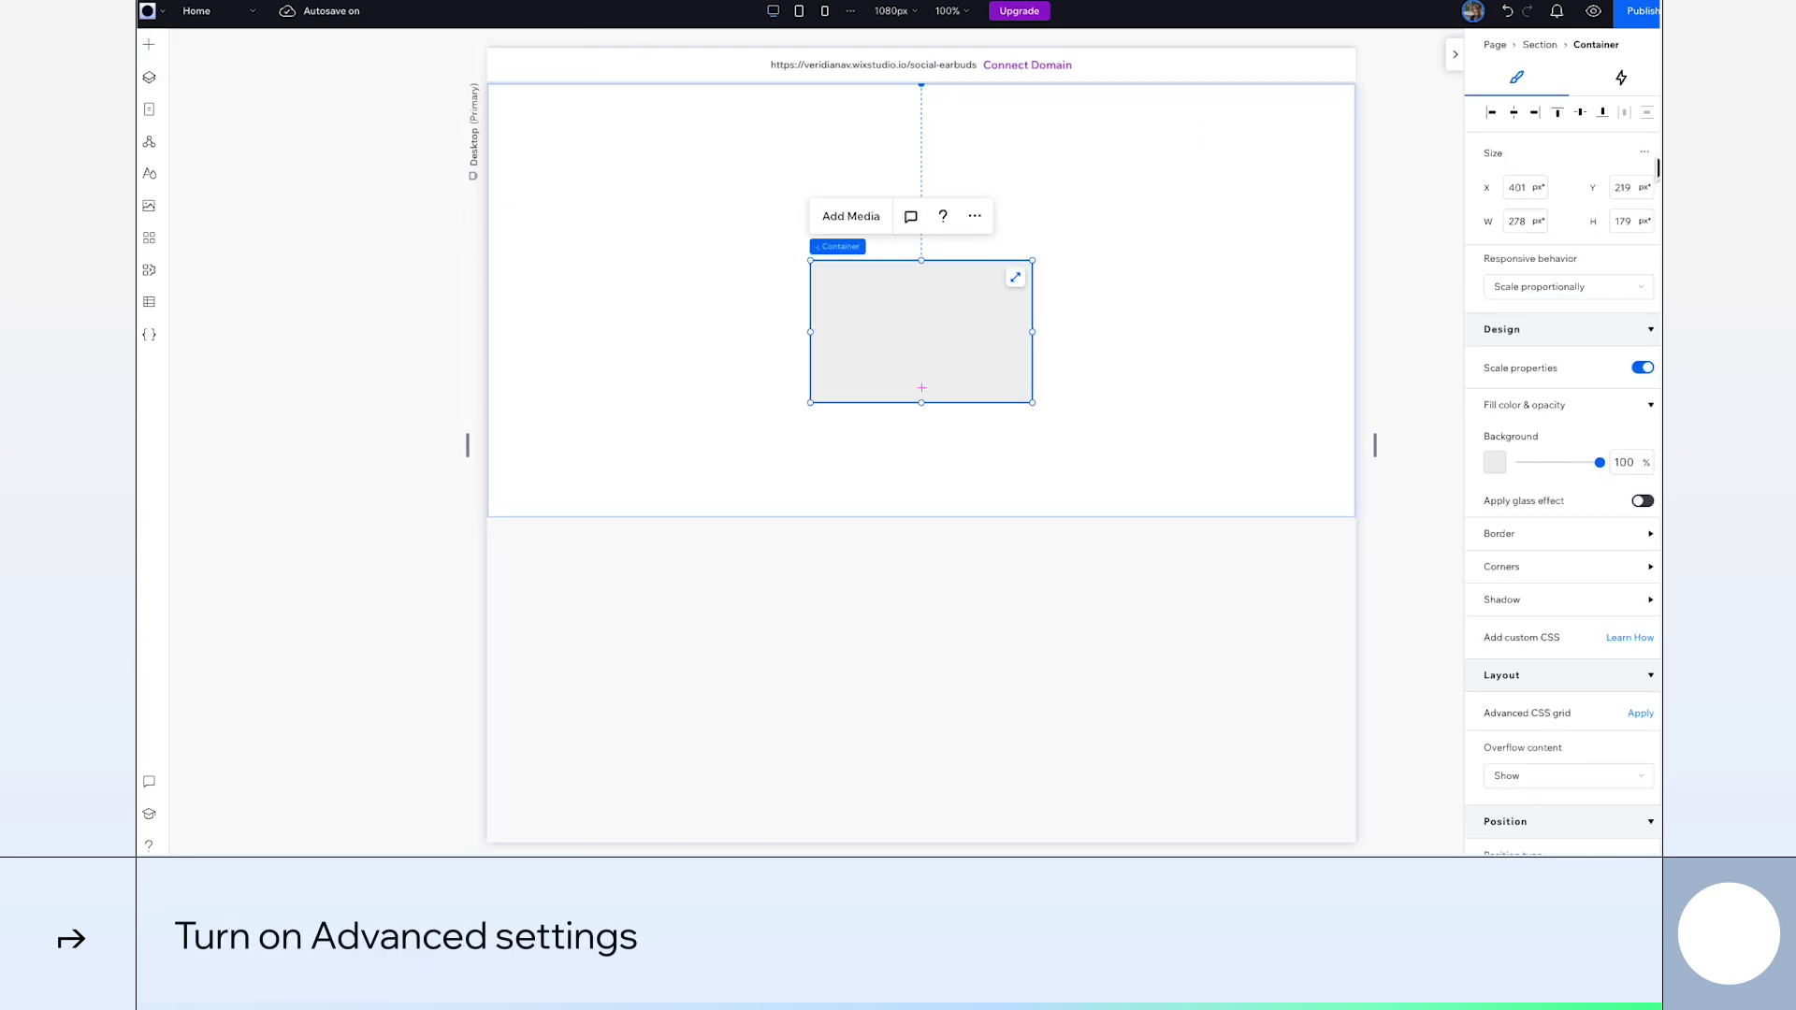
{"action": "left_click", "coordinate": [1643, 152]}
{"action": "left_click", "coordinate": [1606, 164]}
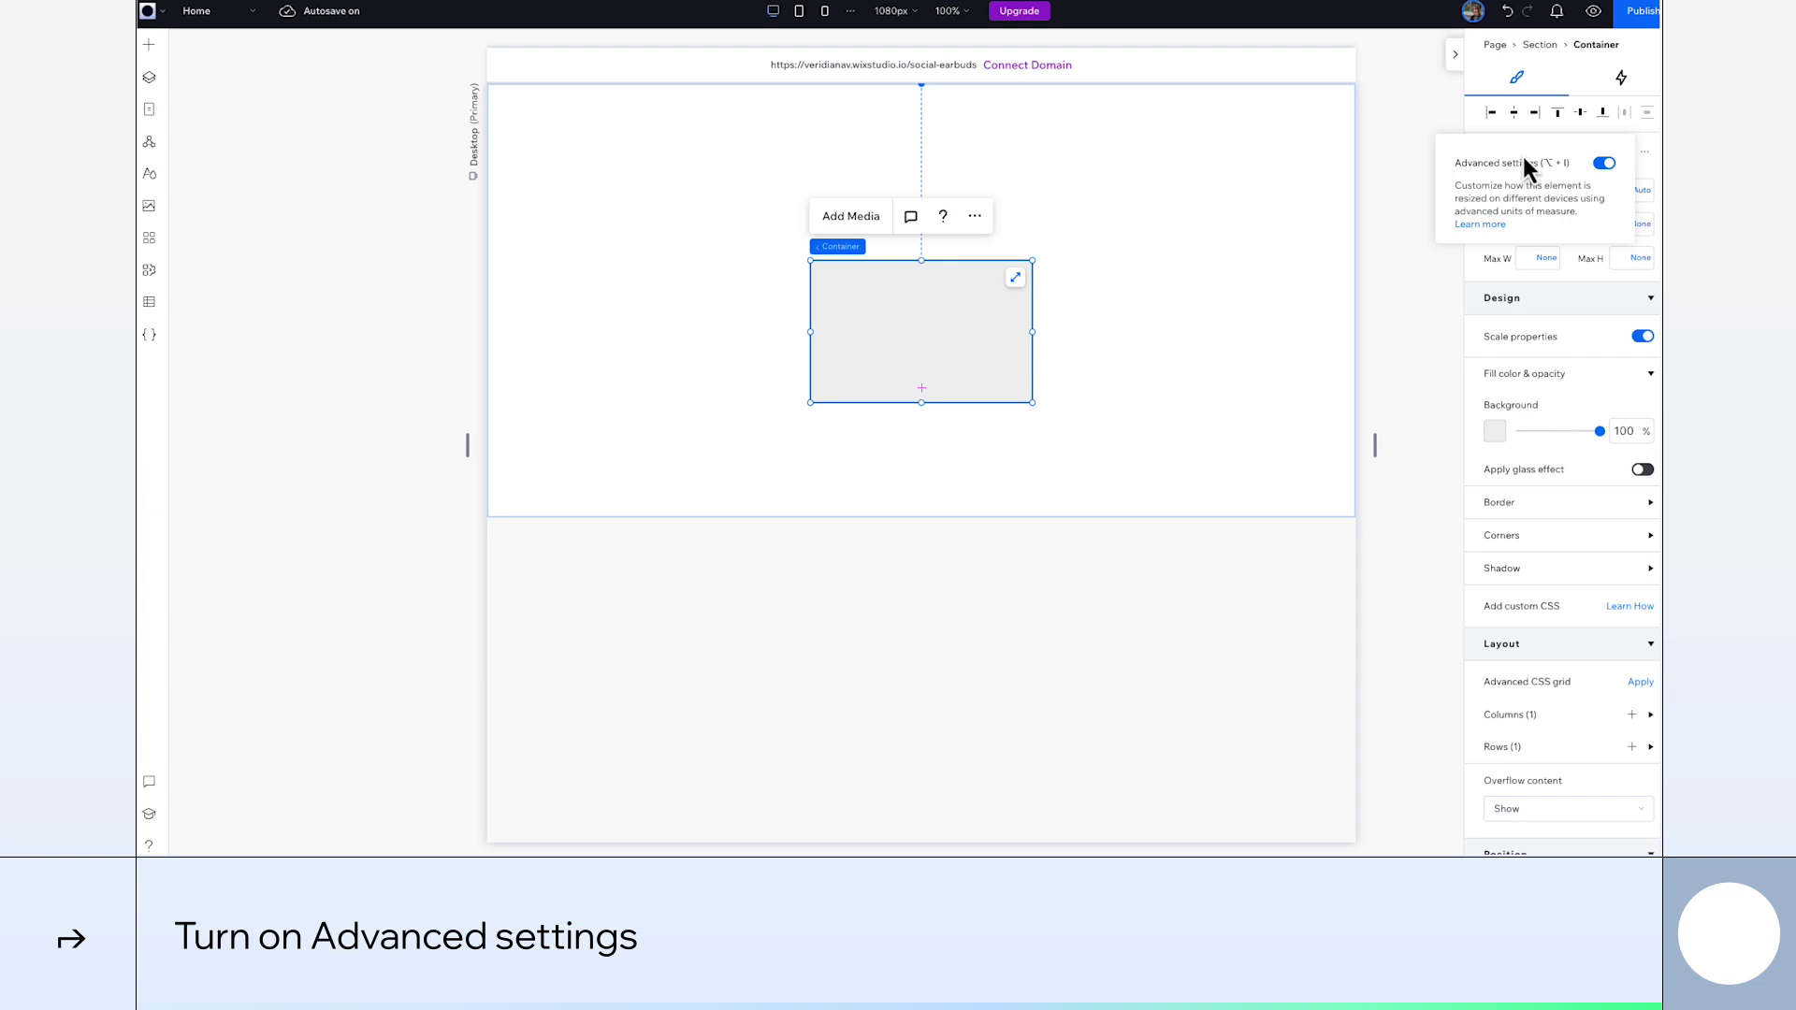
Set the container's width to 100 vw and height to 100 vh, and reduce its background opacity to 0%
{"action": "left_click", "coordinate": [1530, 191]}
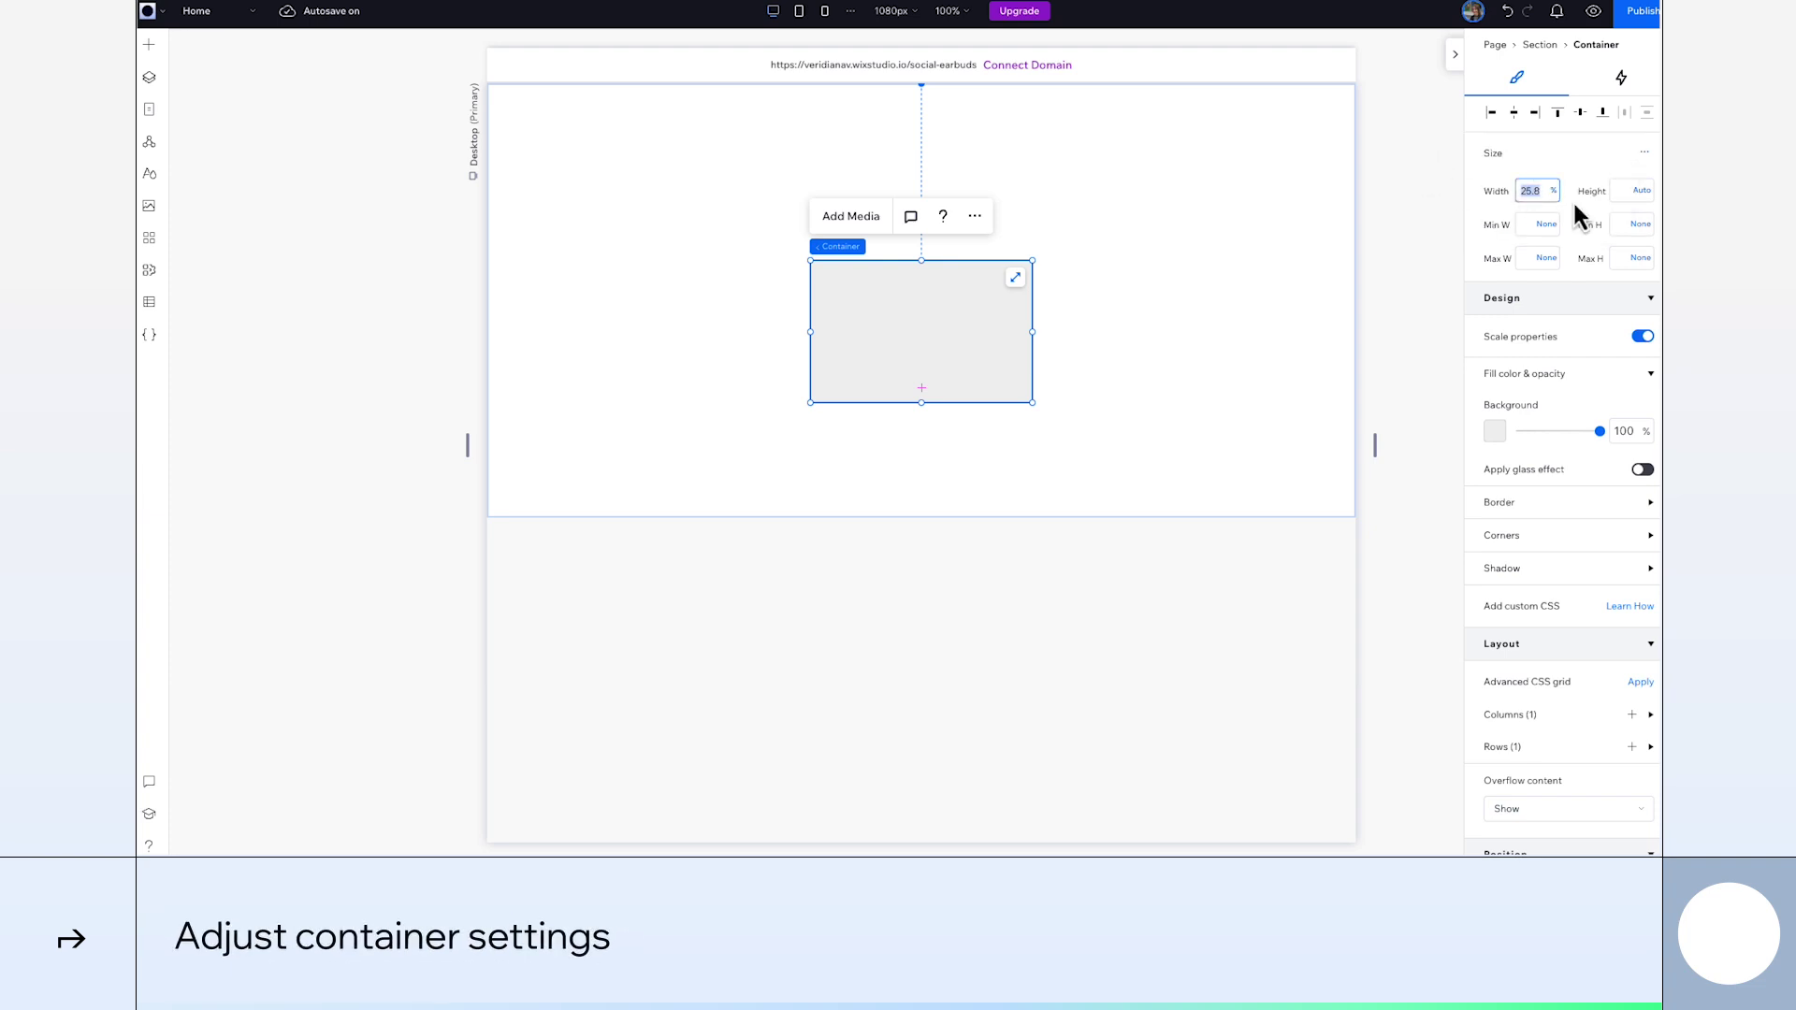
{"action": "key", "text": "Tab"}
{"action": "type", "text": "1"}
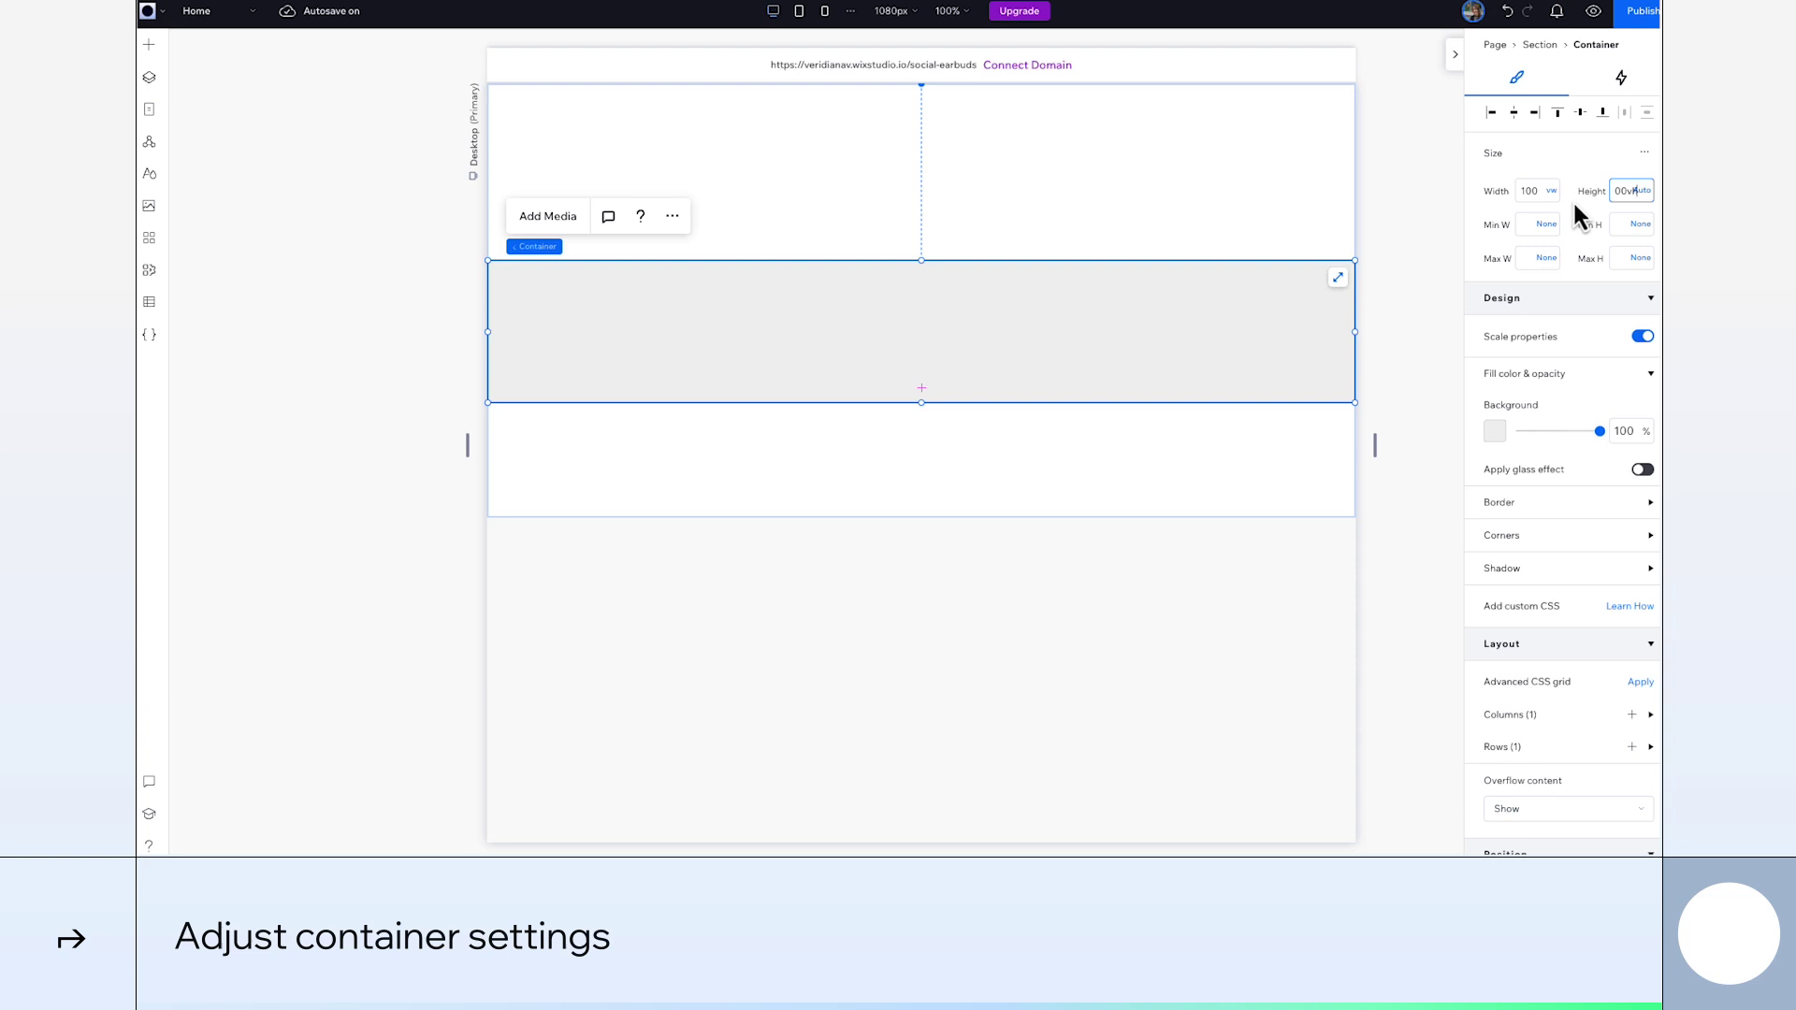
{"action": "type", "text": "00vh"}
{"action": "key", "text": "Return"}
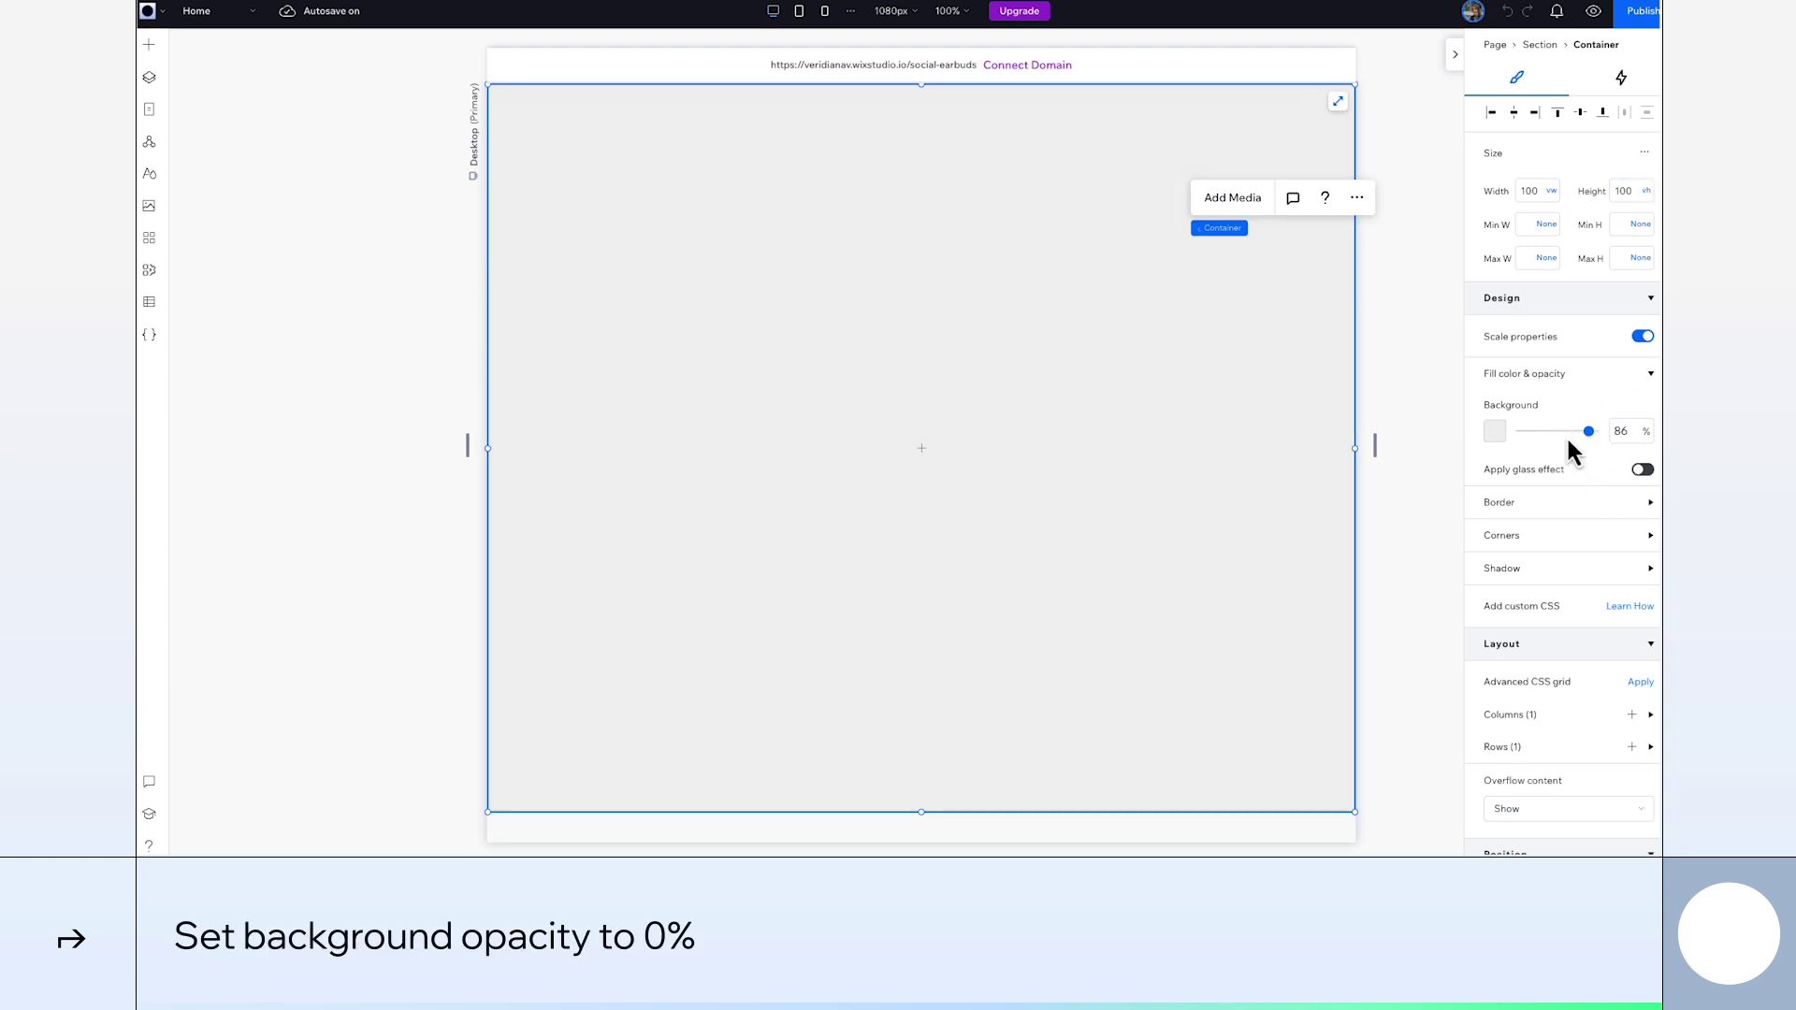
{"action": "left_click_drag", "start_coordinate": [1568, 433], "coordinate": [1505, 435]}
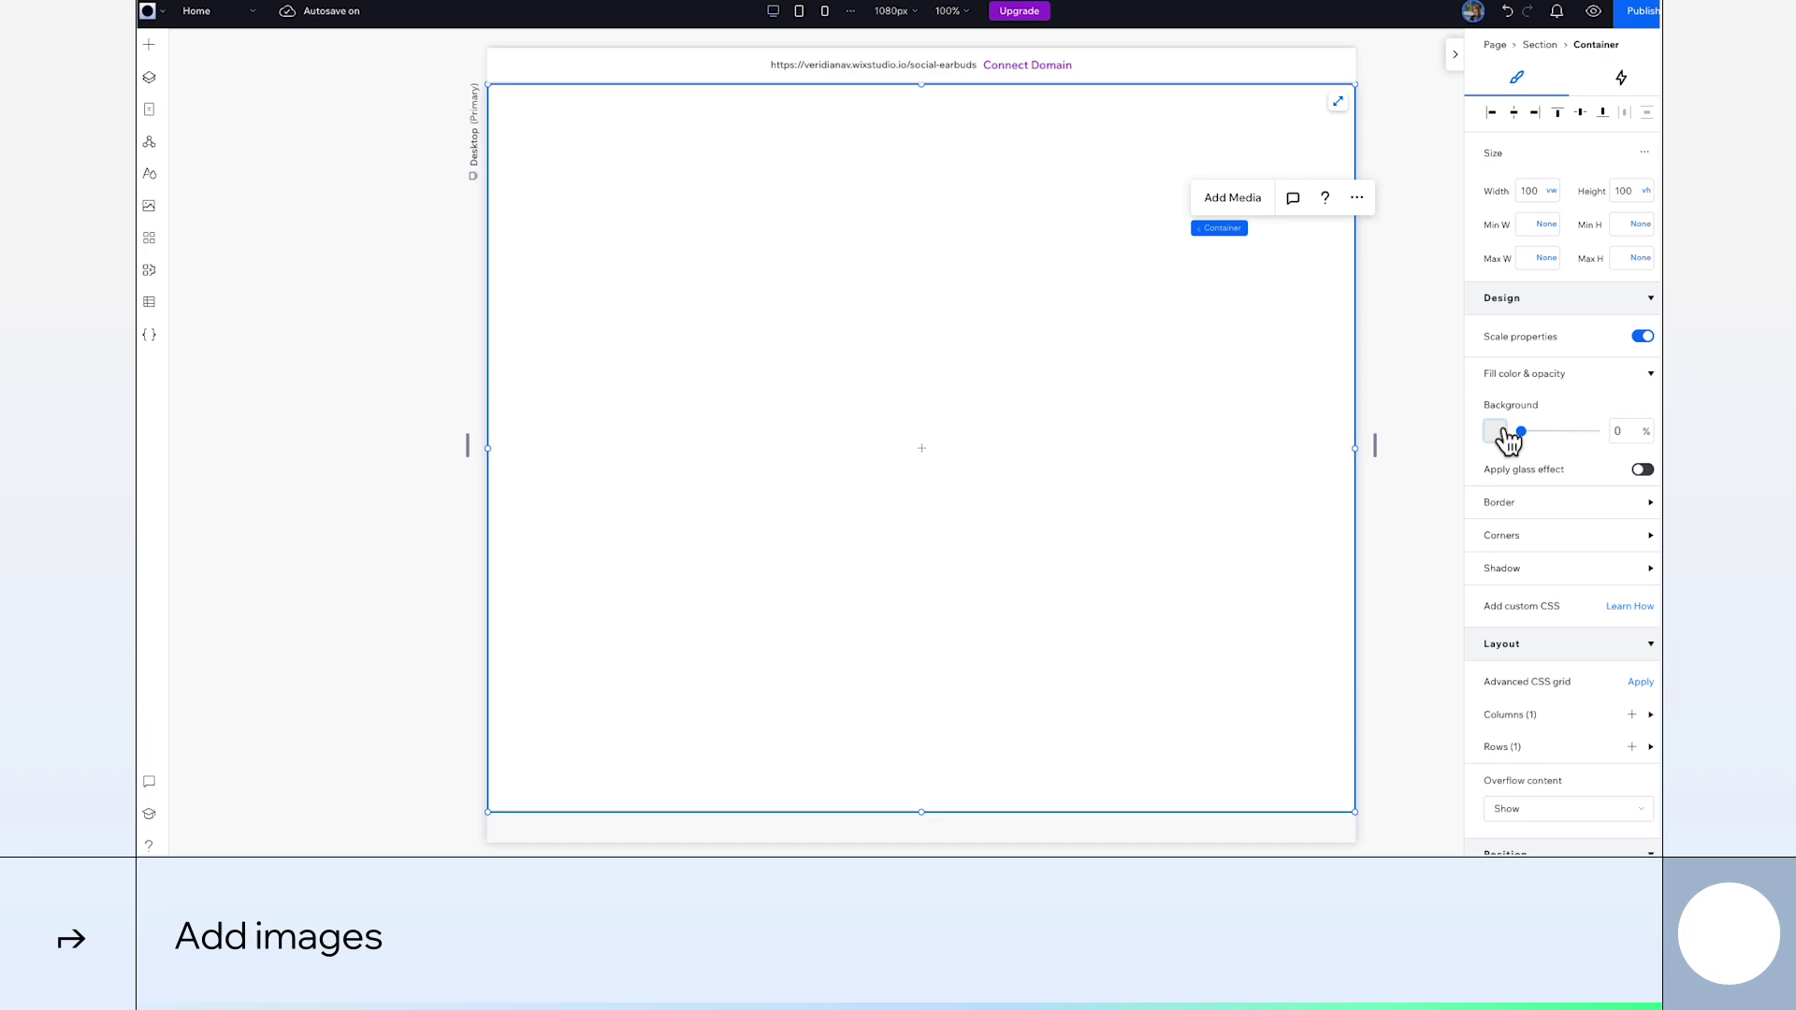
Add the portrait images from the site files to the container as stretched, full-size layers
{"action": "left_click", "coordinate": [1232, 197]}
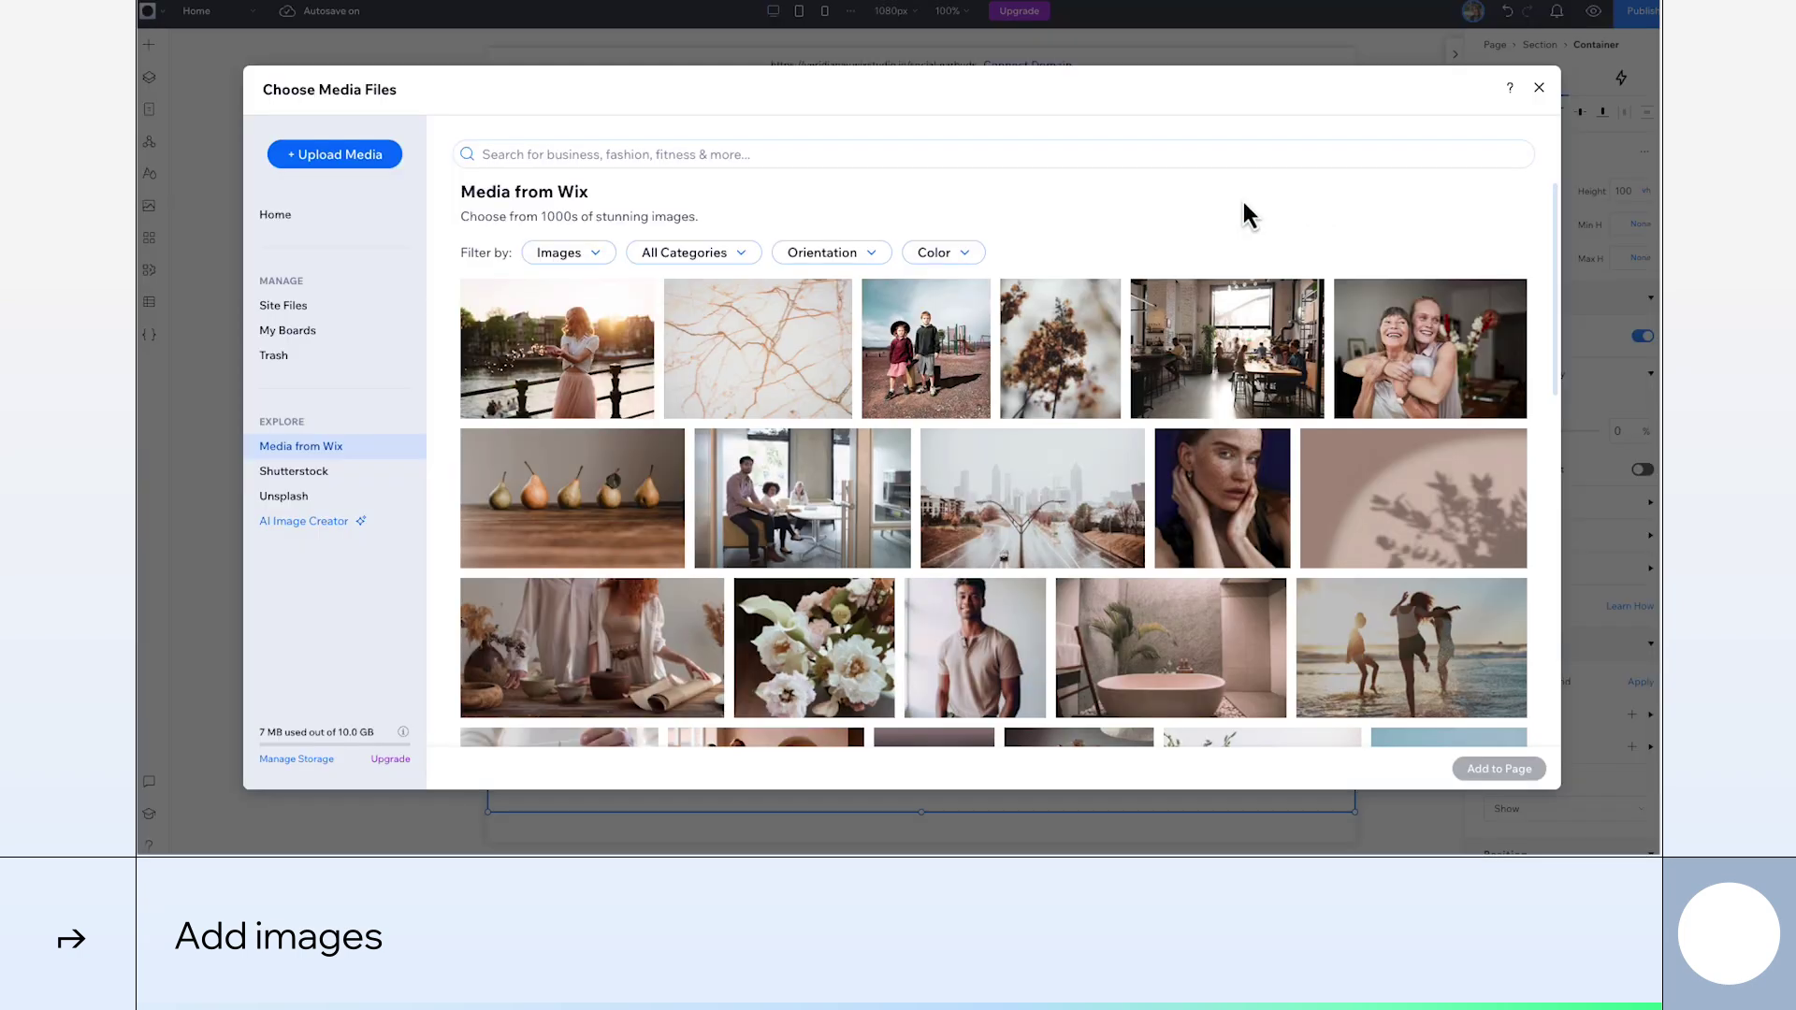
{"action": "left_click", "coordinate": [284, 306]}
{"action": "left_click", "coordinate": [660, 488]}
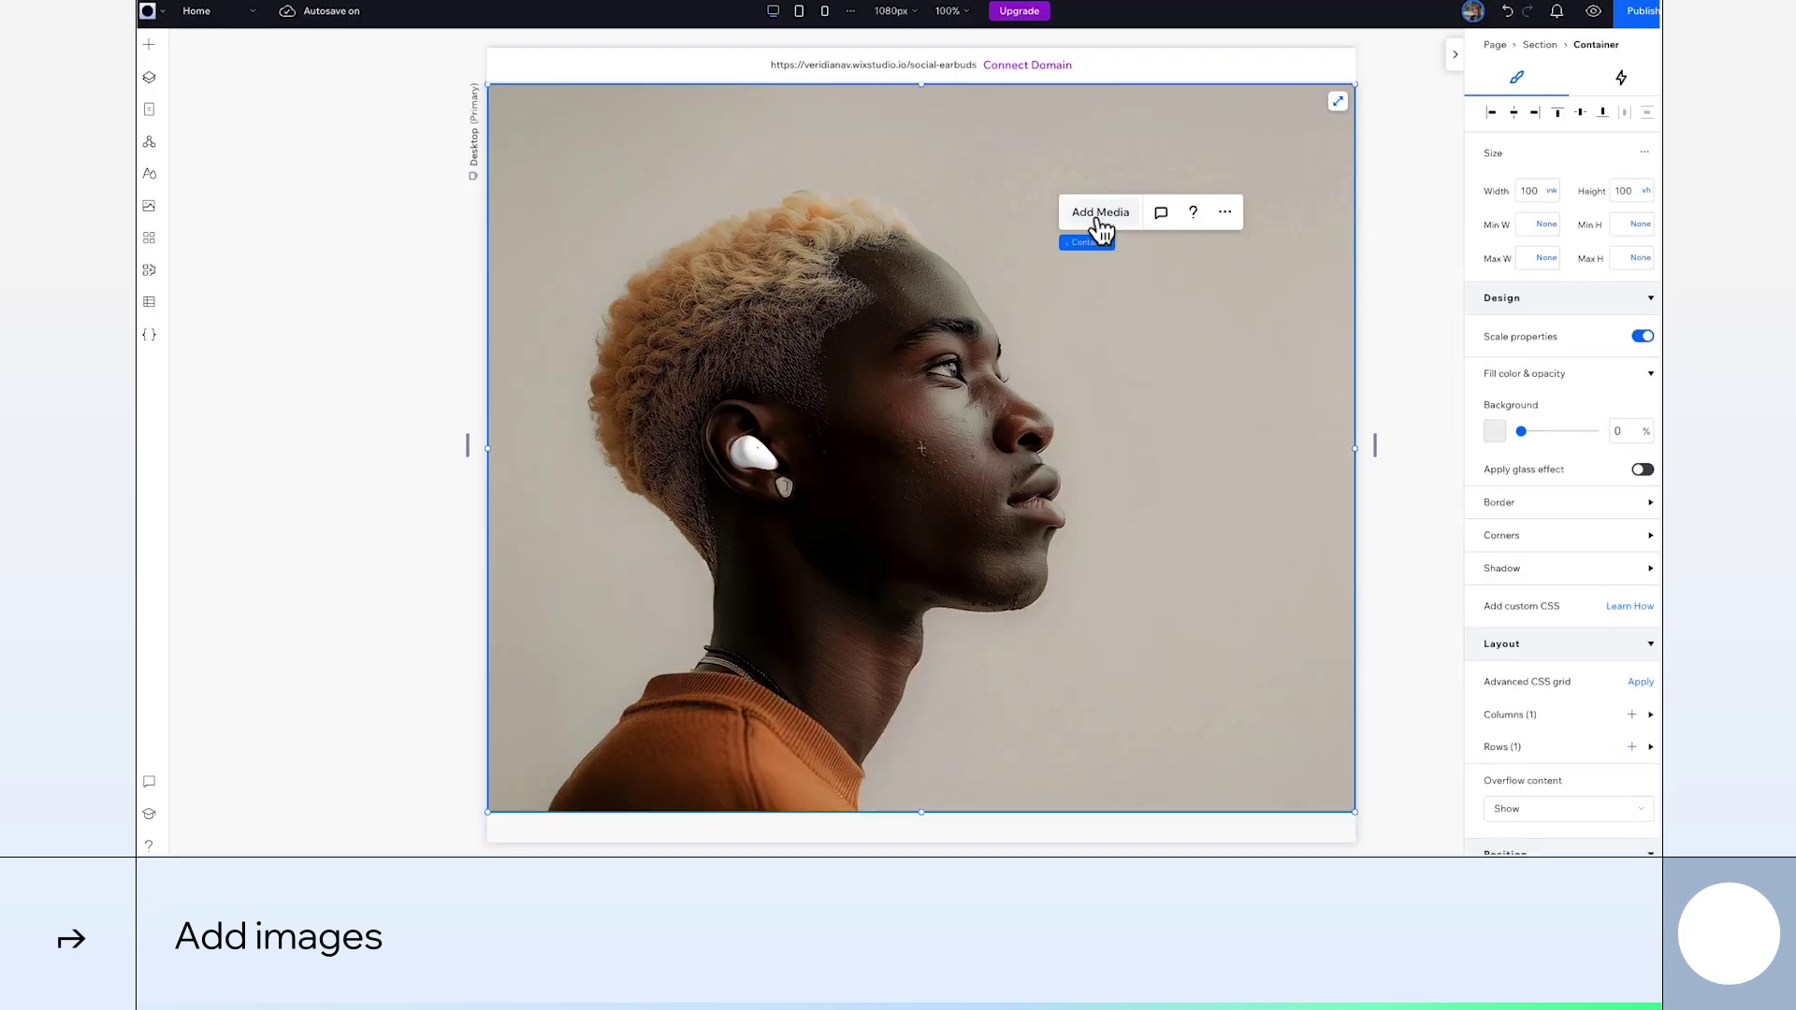
{"action": "left_click", "coordinate": [1094, 220]}
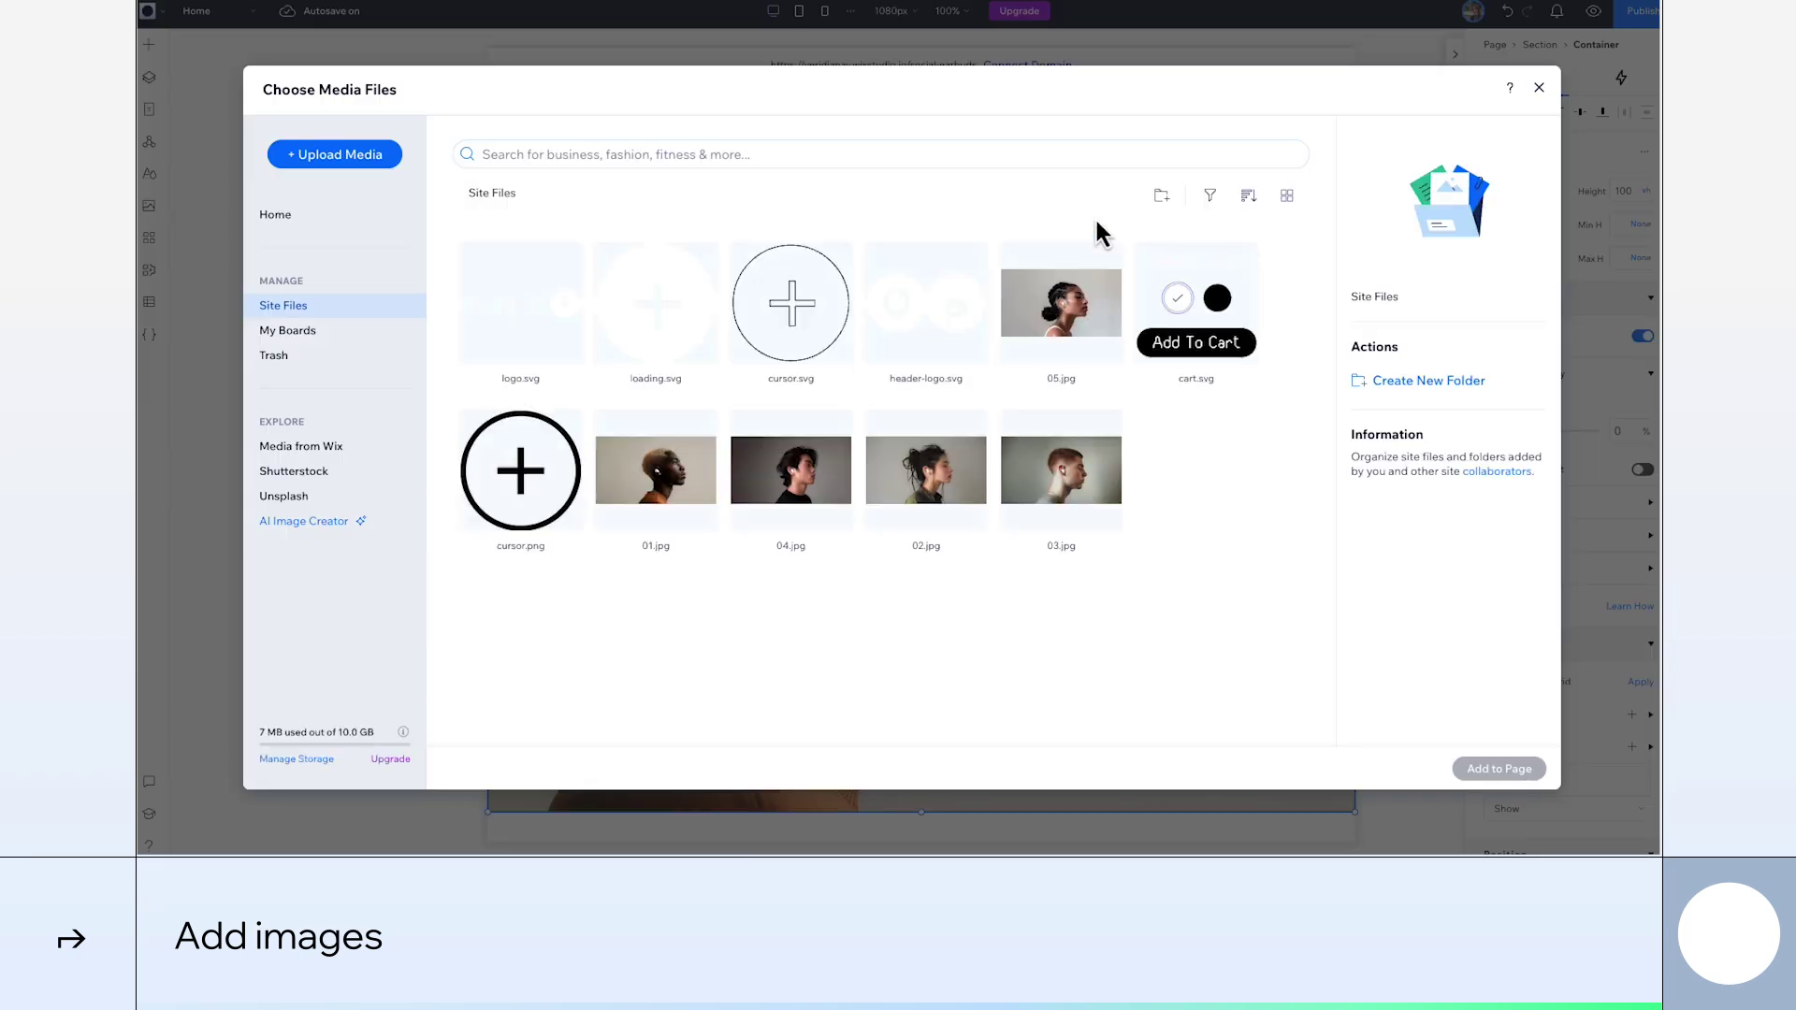
{"action": "left_click", "coordinate": [1038, 506]}
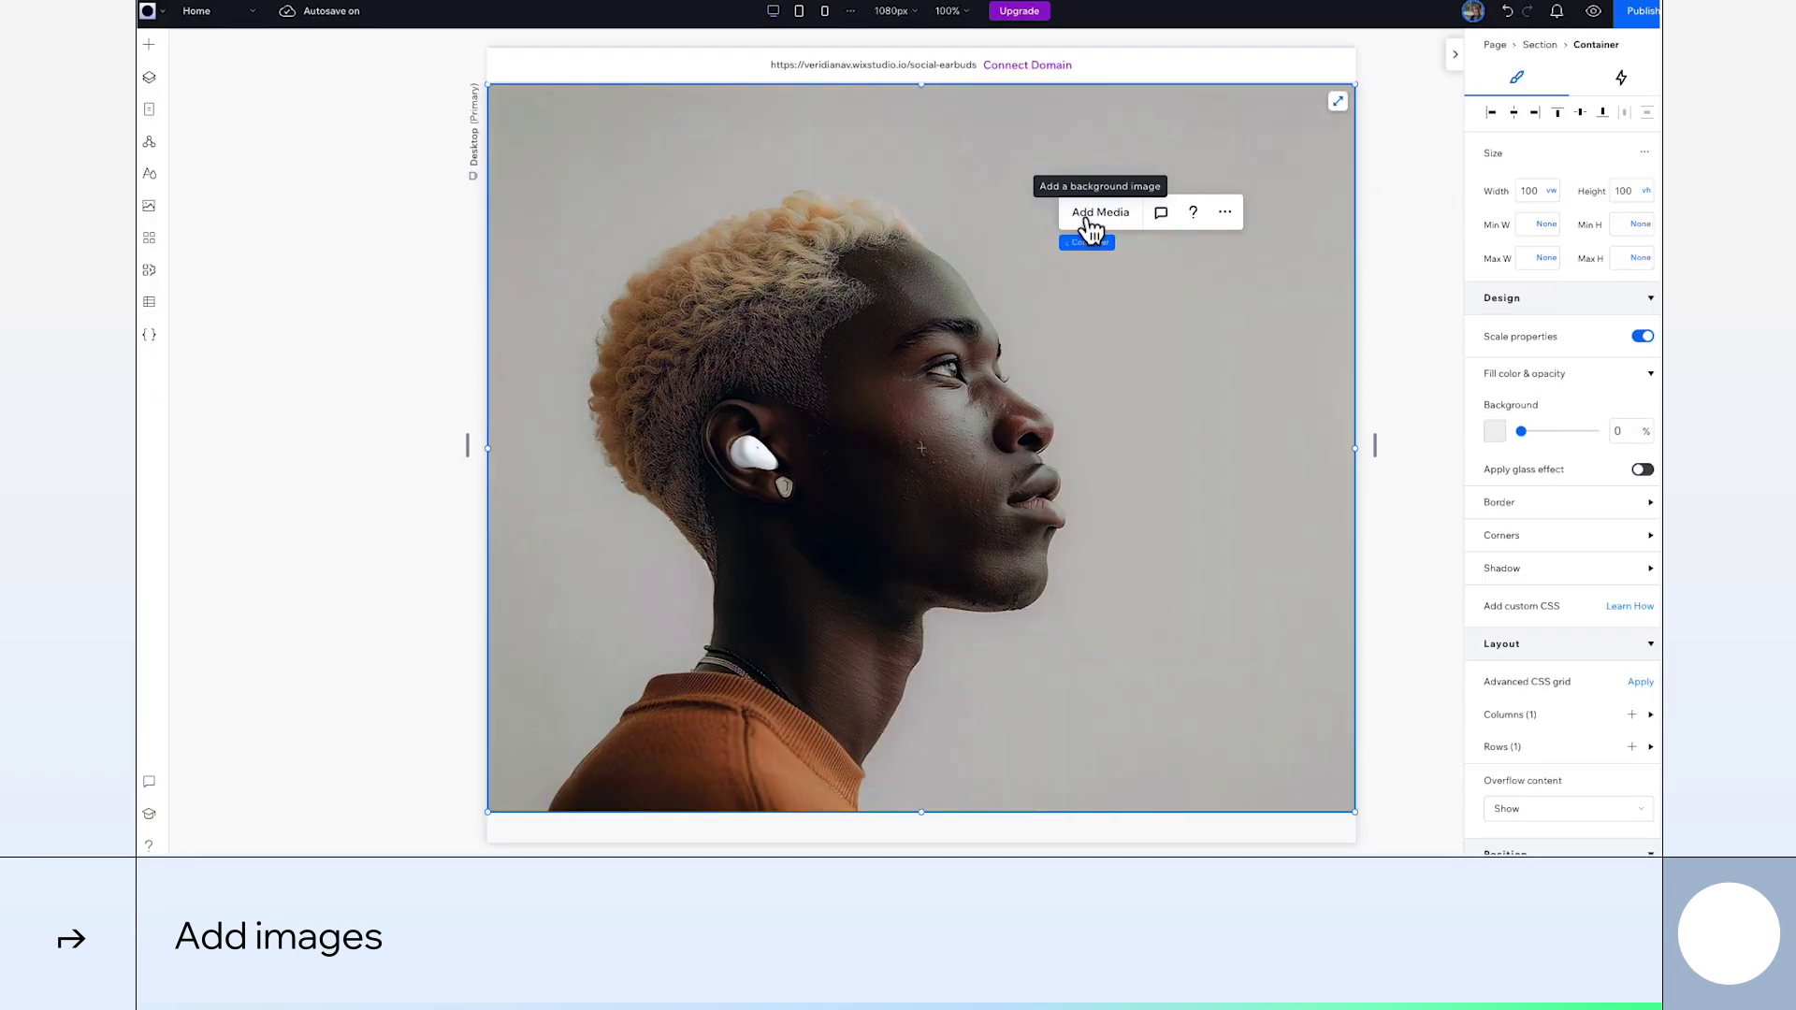
{"action": "left_click", "coordinate": [1096, 213]}
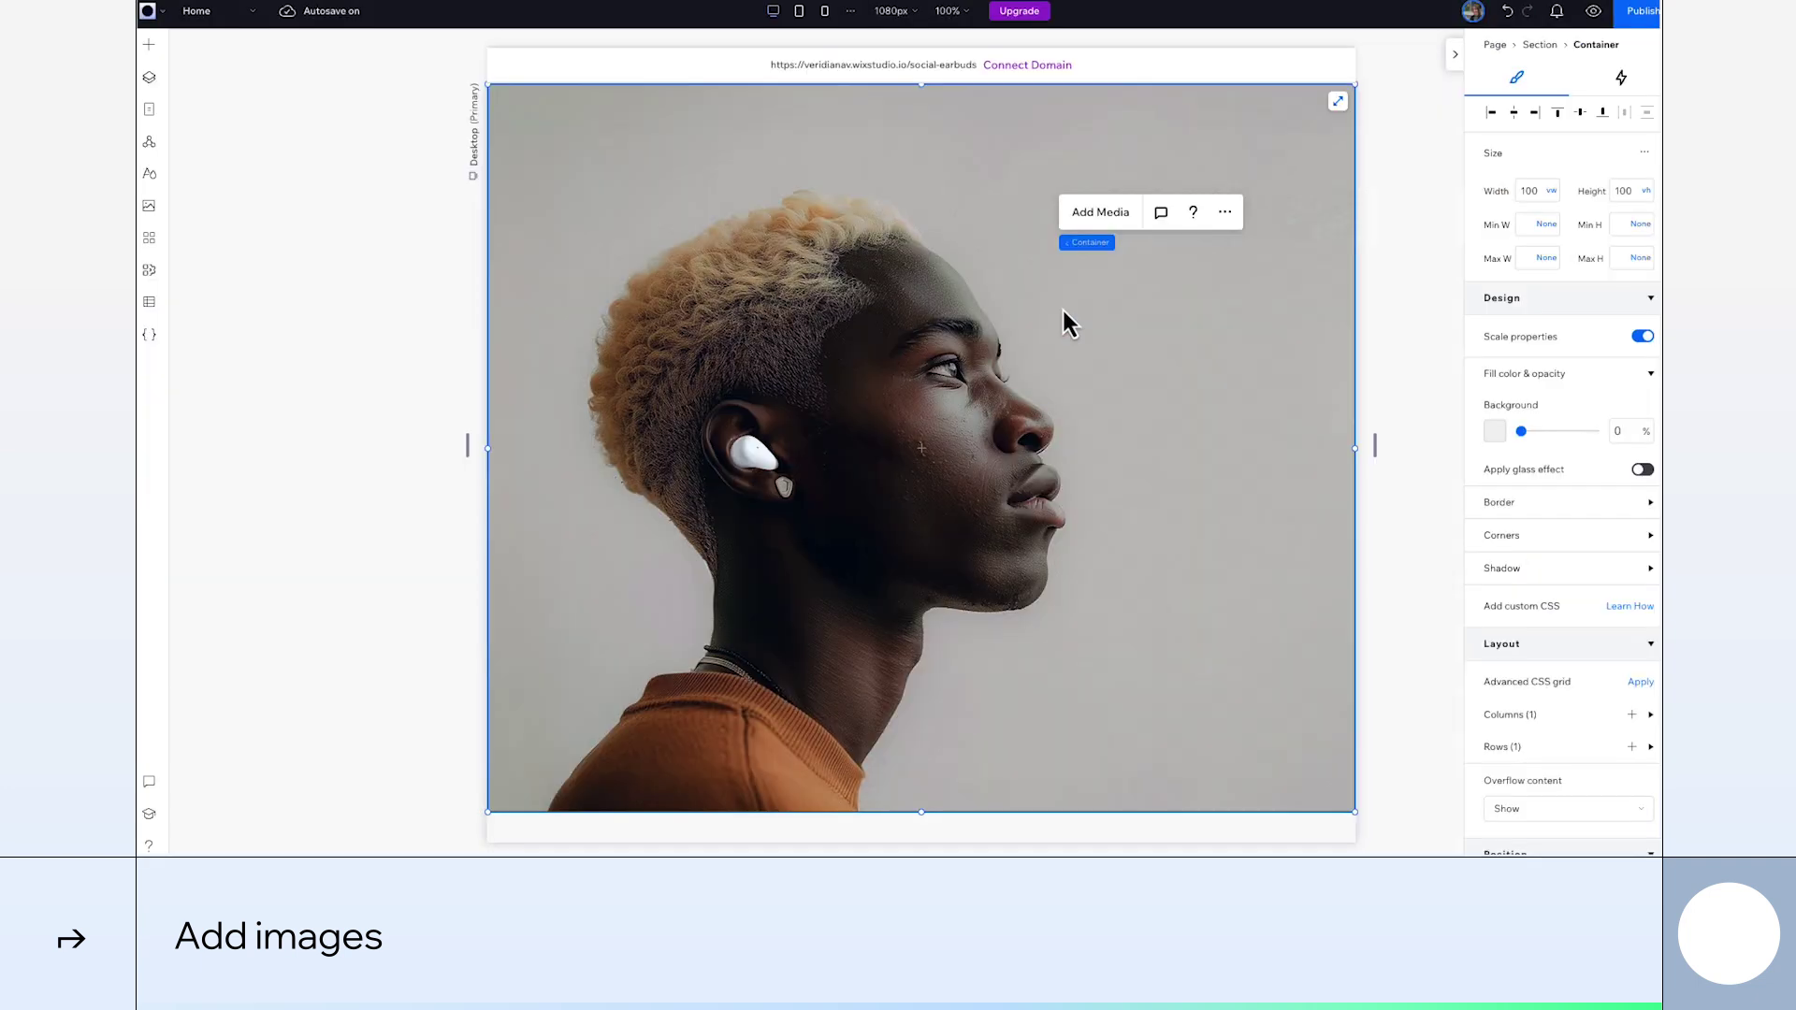
{"action": "left_click", "coordinate": [1064, 311]}
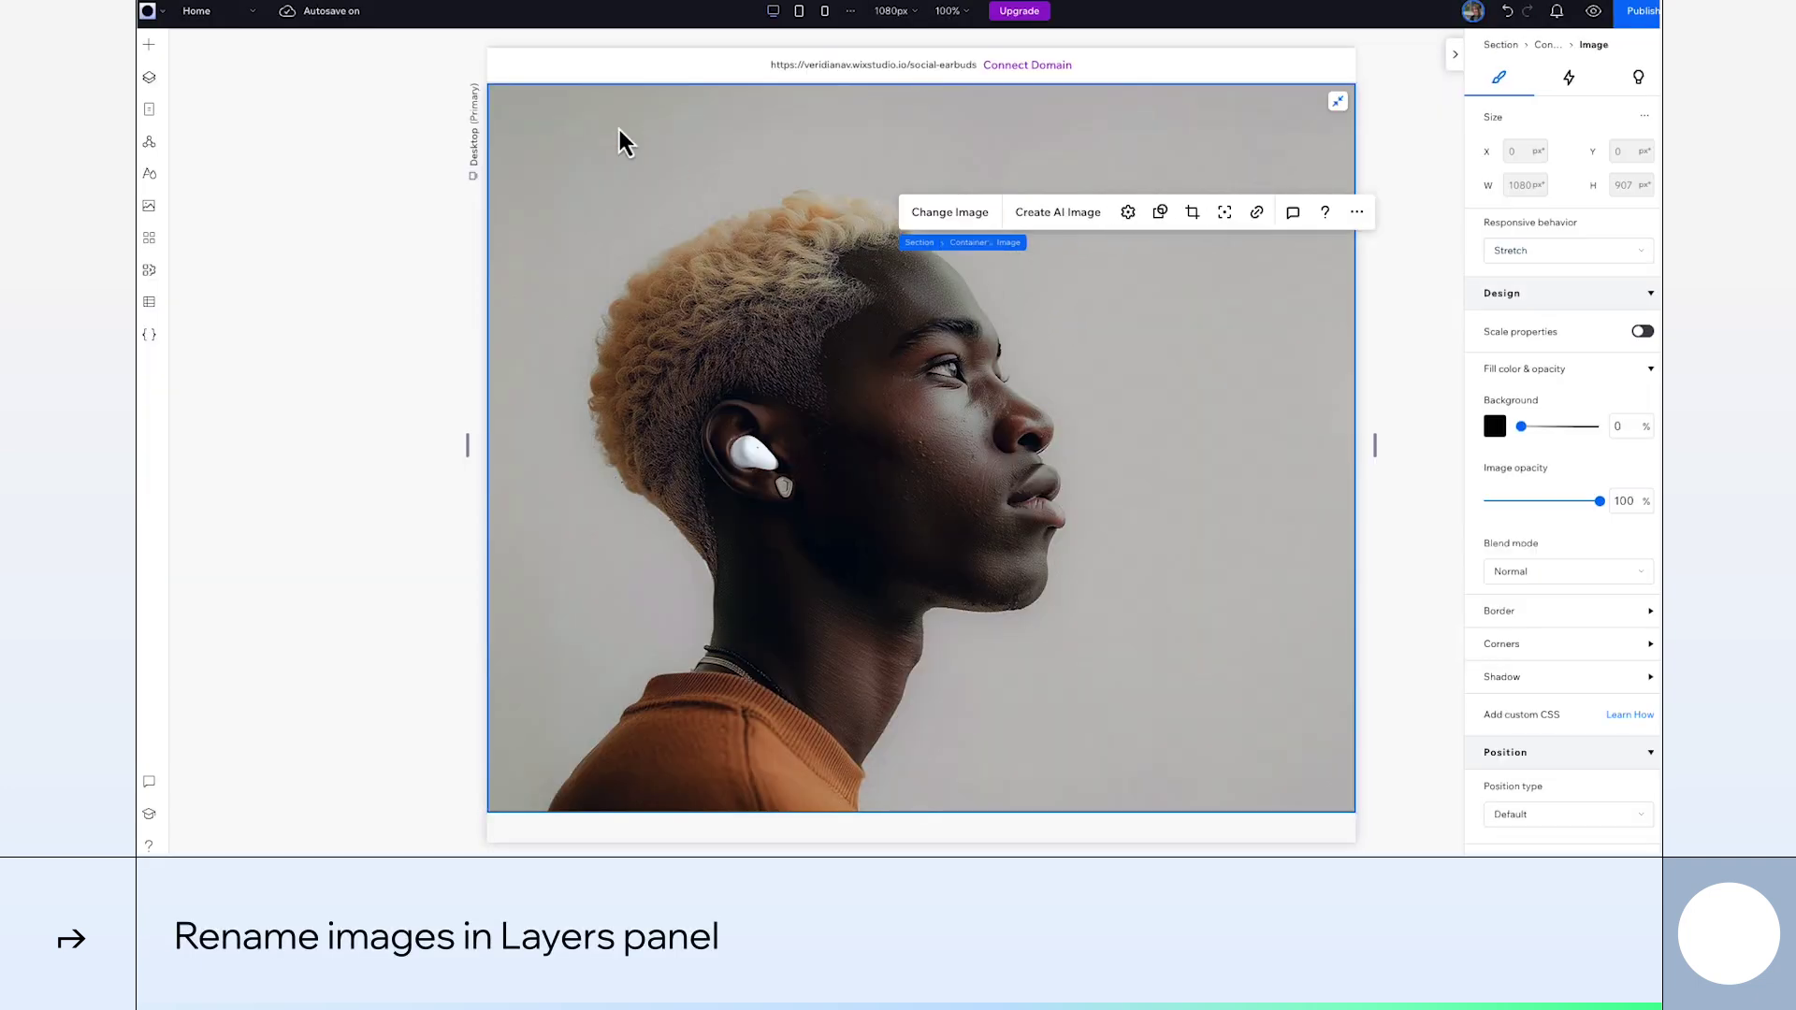
Rename the container's image layers, from the lowest upward, as Background, Image 1, Image 2, Image 3 and Image 4
{"action": "left_click", "coordinate": [148, 82]}
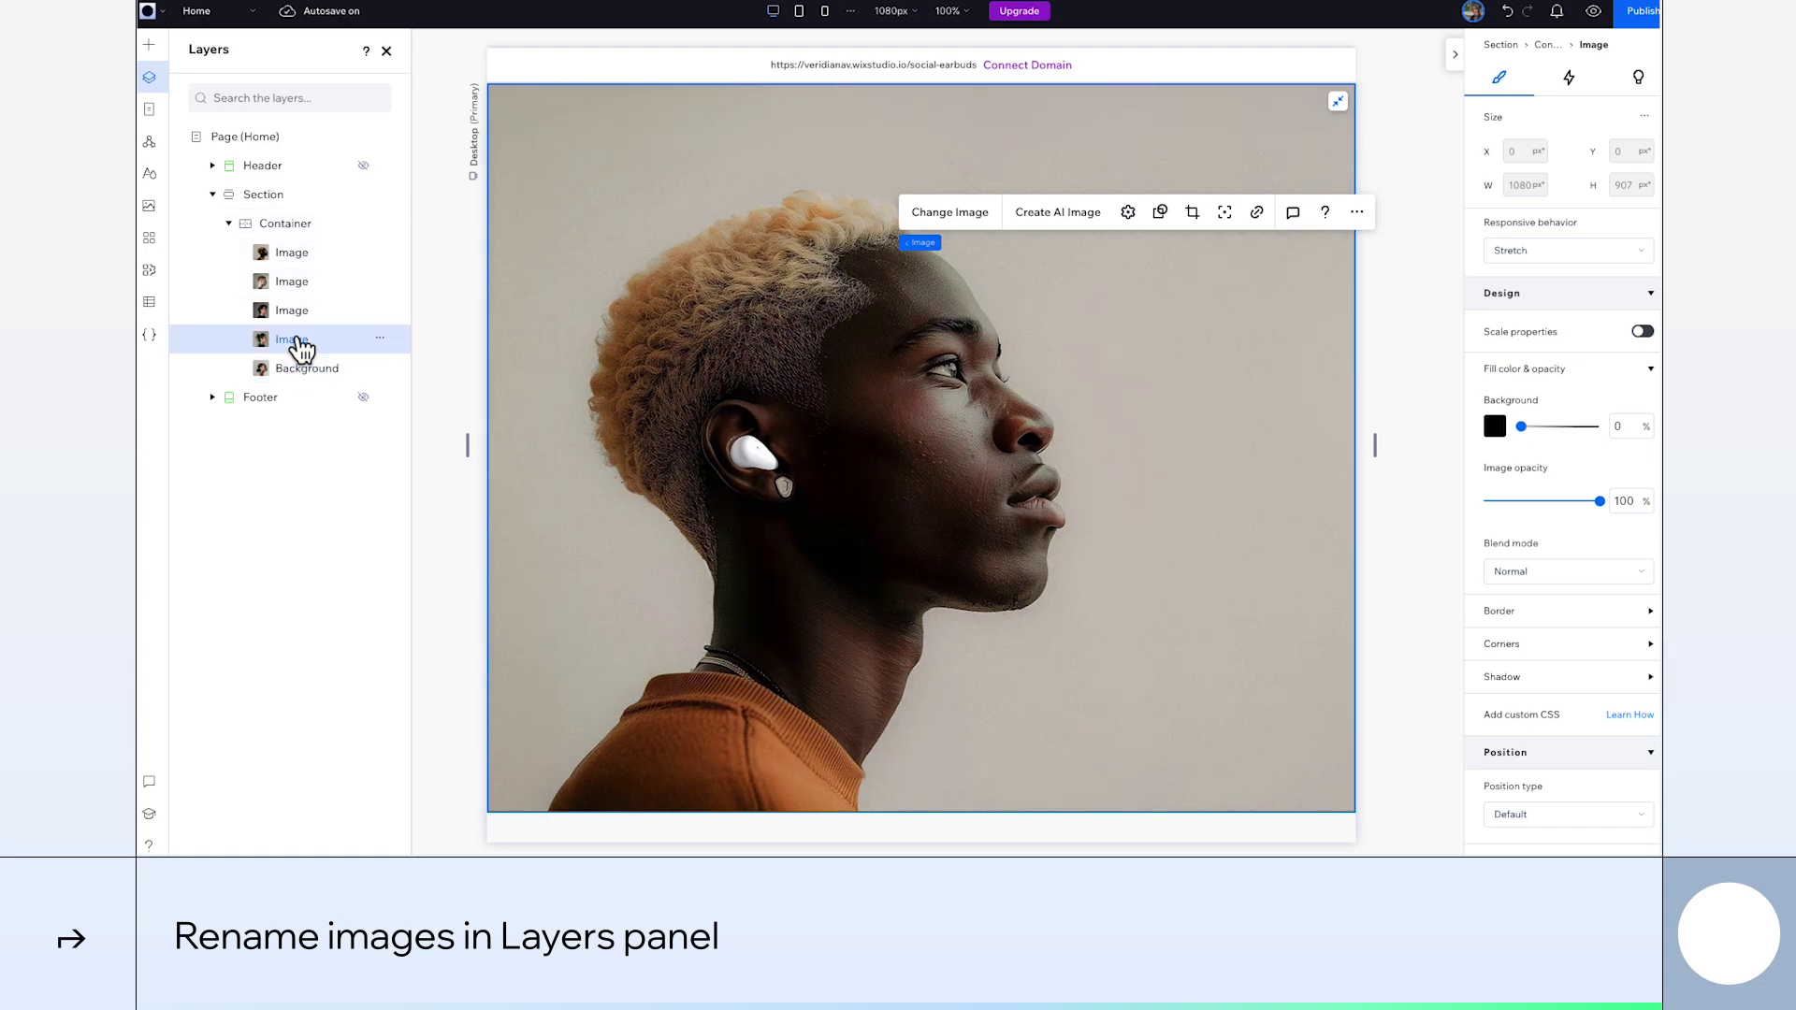
{"action": "left_click", "coordinate": [296, 312]}
{"action": "left_click", "coordinate": [311, 282]}
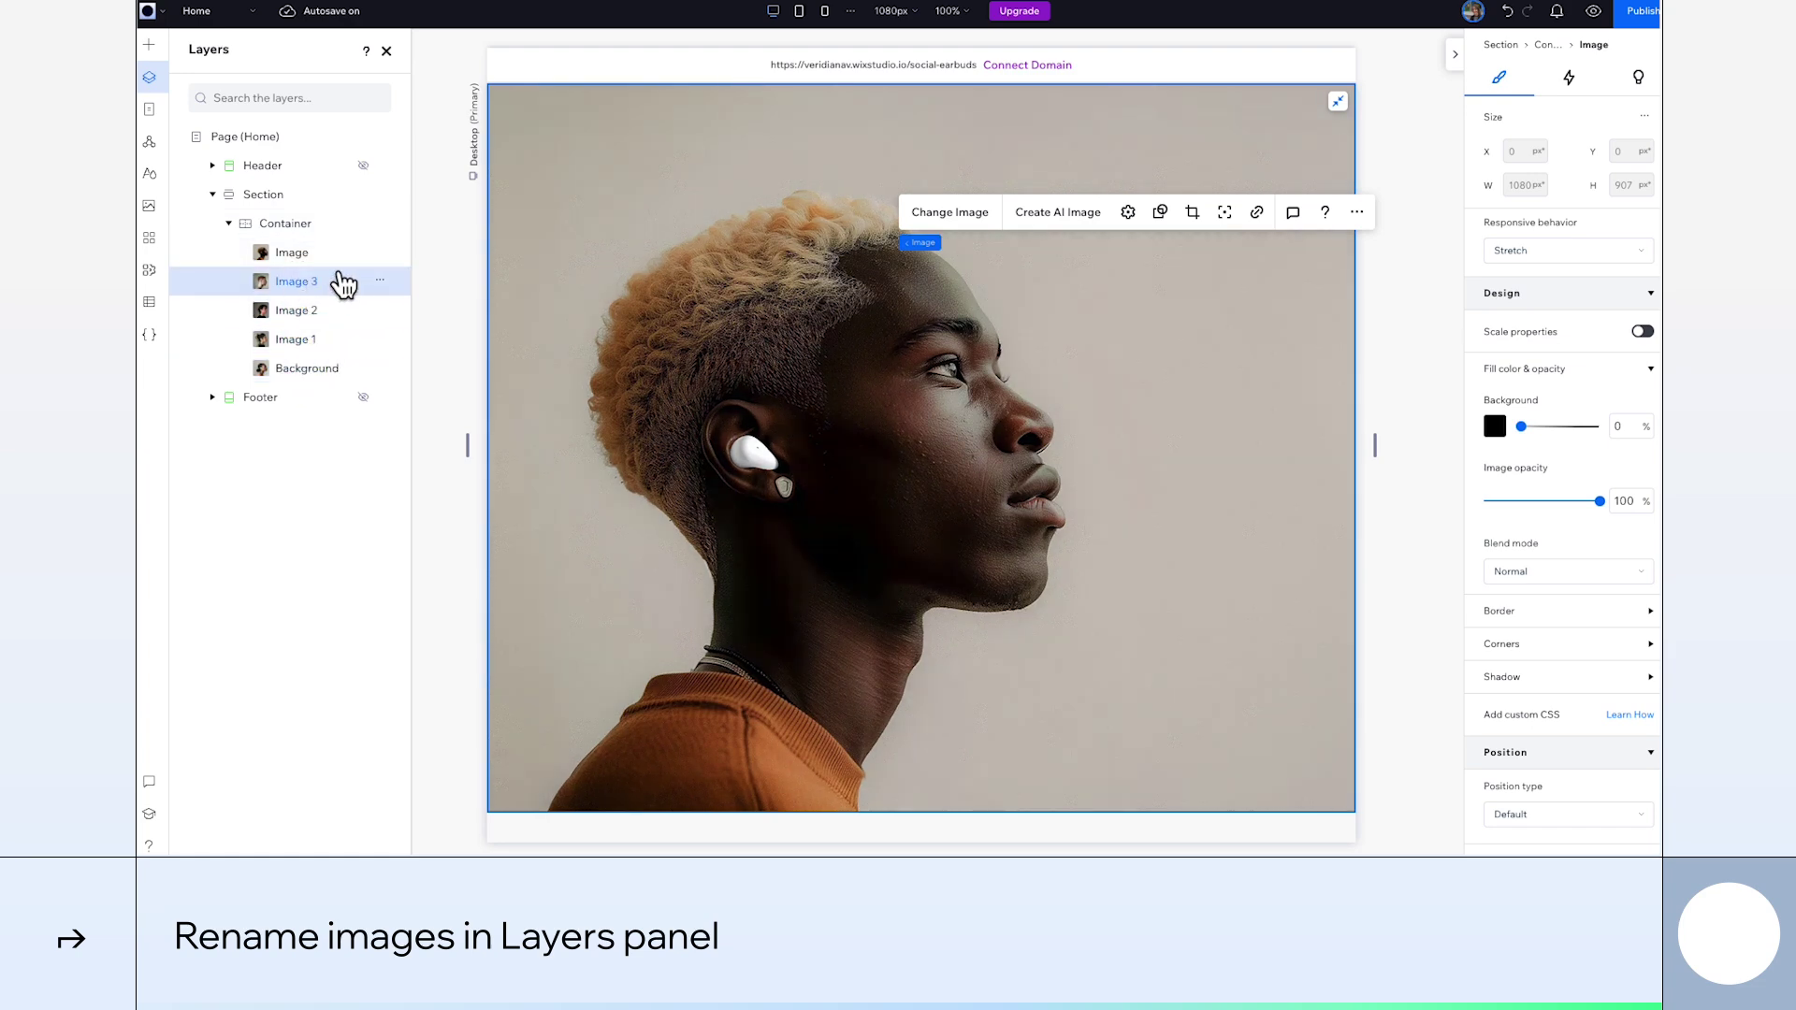
{"action": "left_click", "coordinate": [302, 255]}
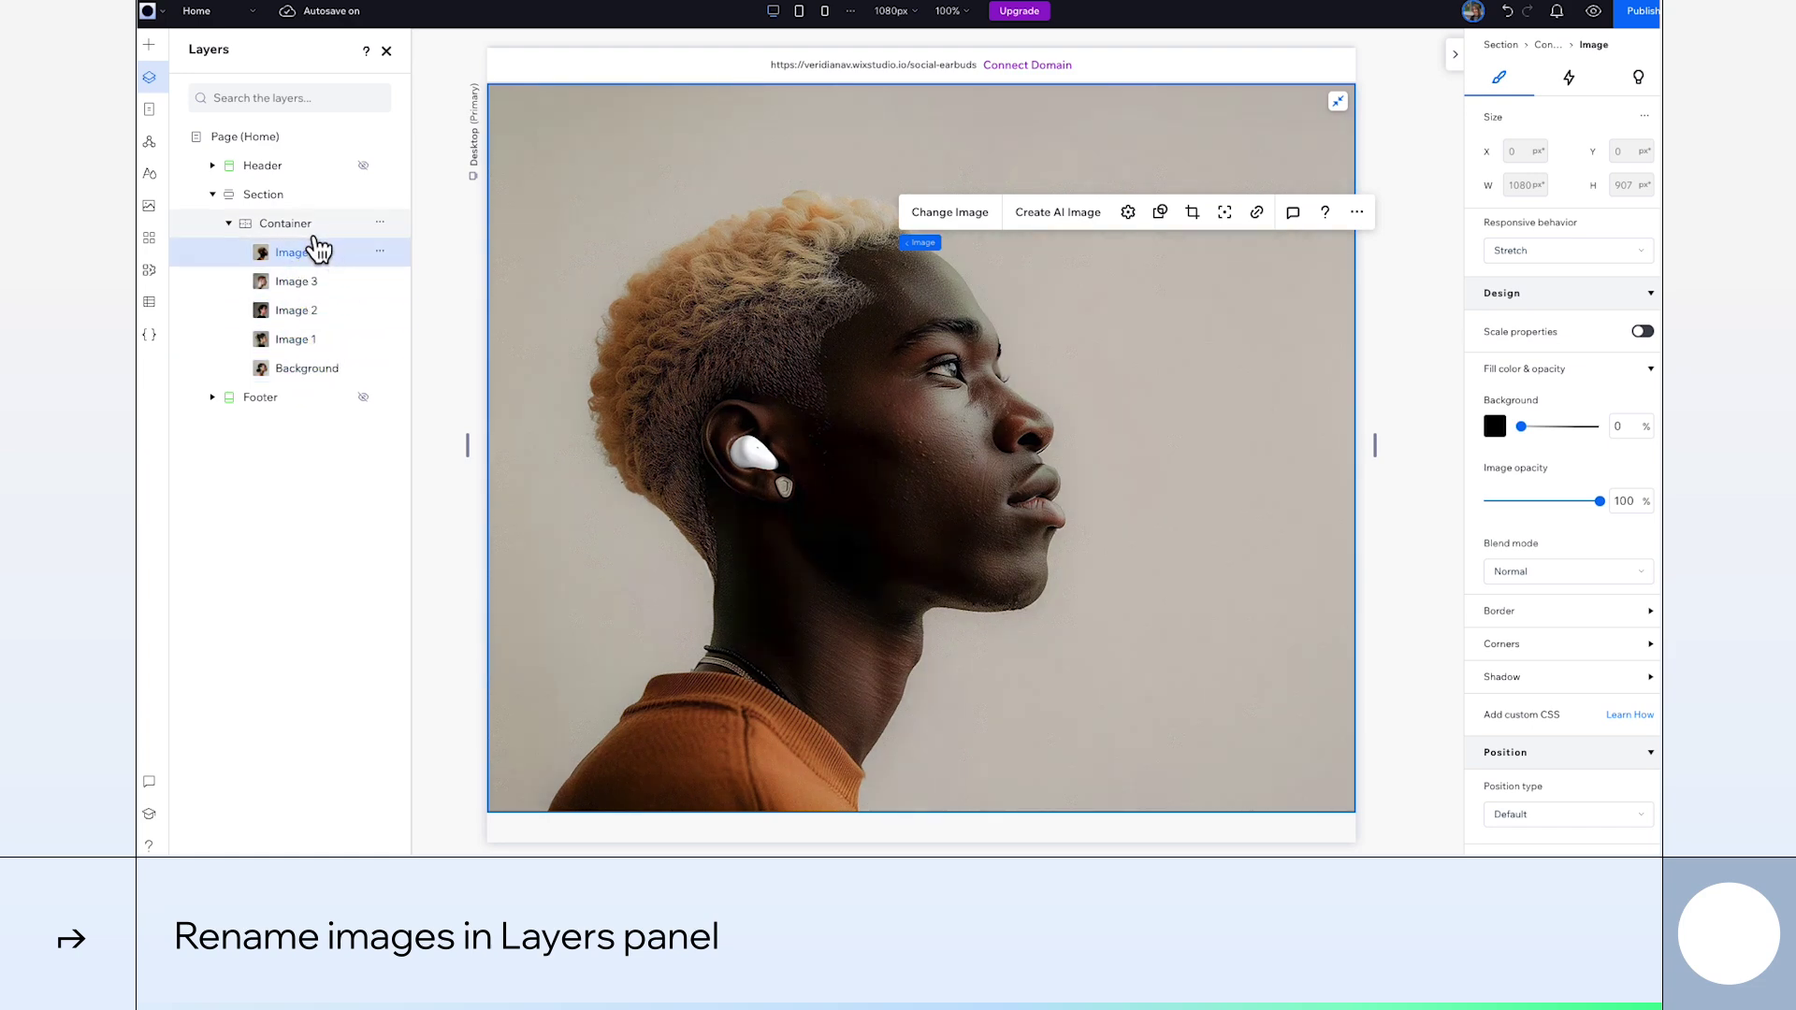
Add the uploaded header logo to the section, resize it to 52 × 52 px and place it at X 56, Y 34
{"action": "left_click", "coordinate": [249, 225]}
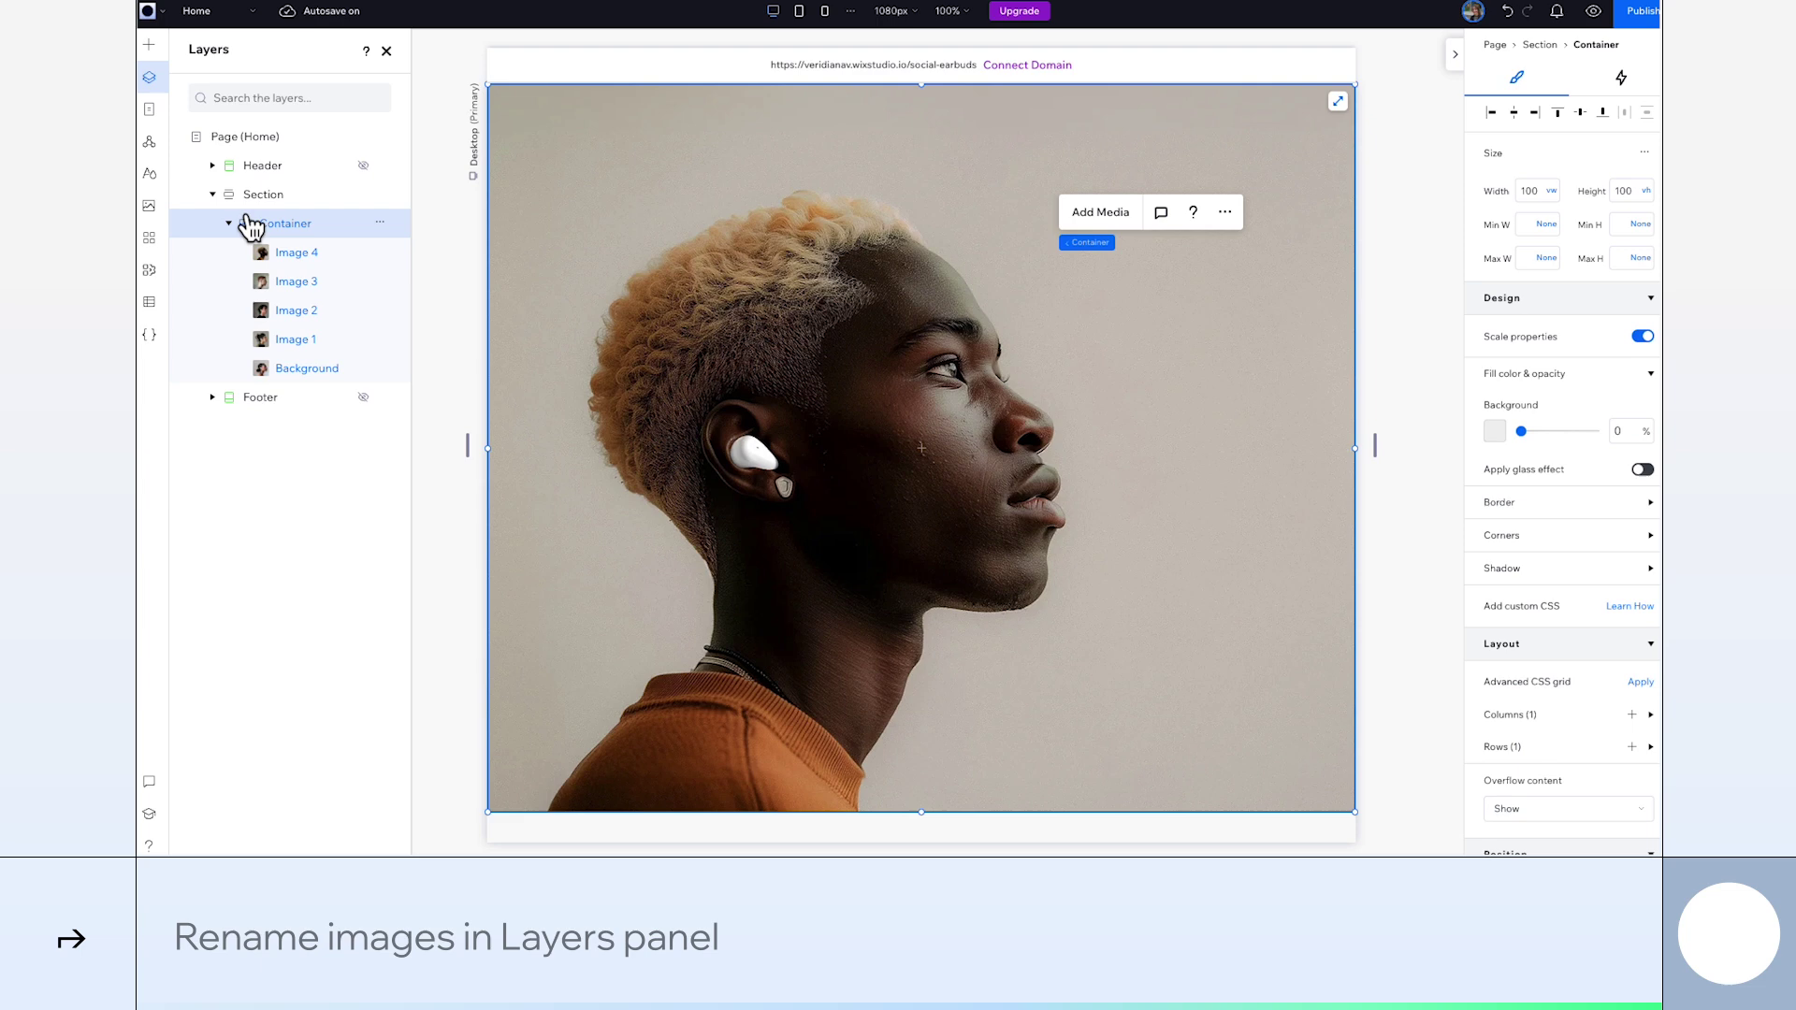
{"action": "left_click", "coordinate": [265, 196]}
{"action": "left_click", "coordinate": [149, 47]}
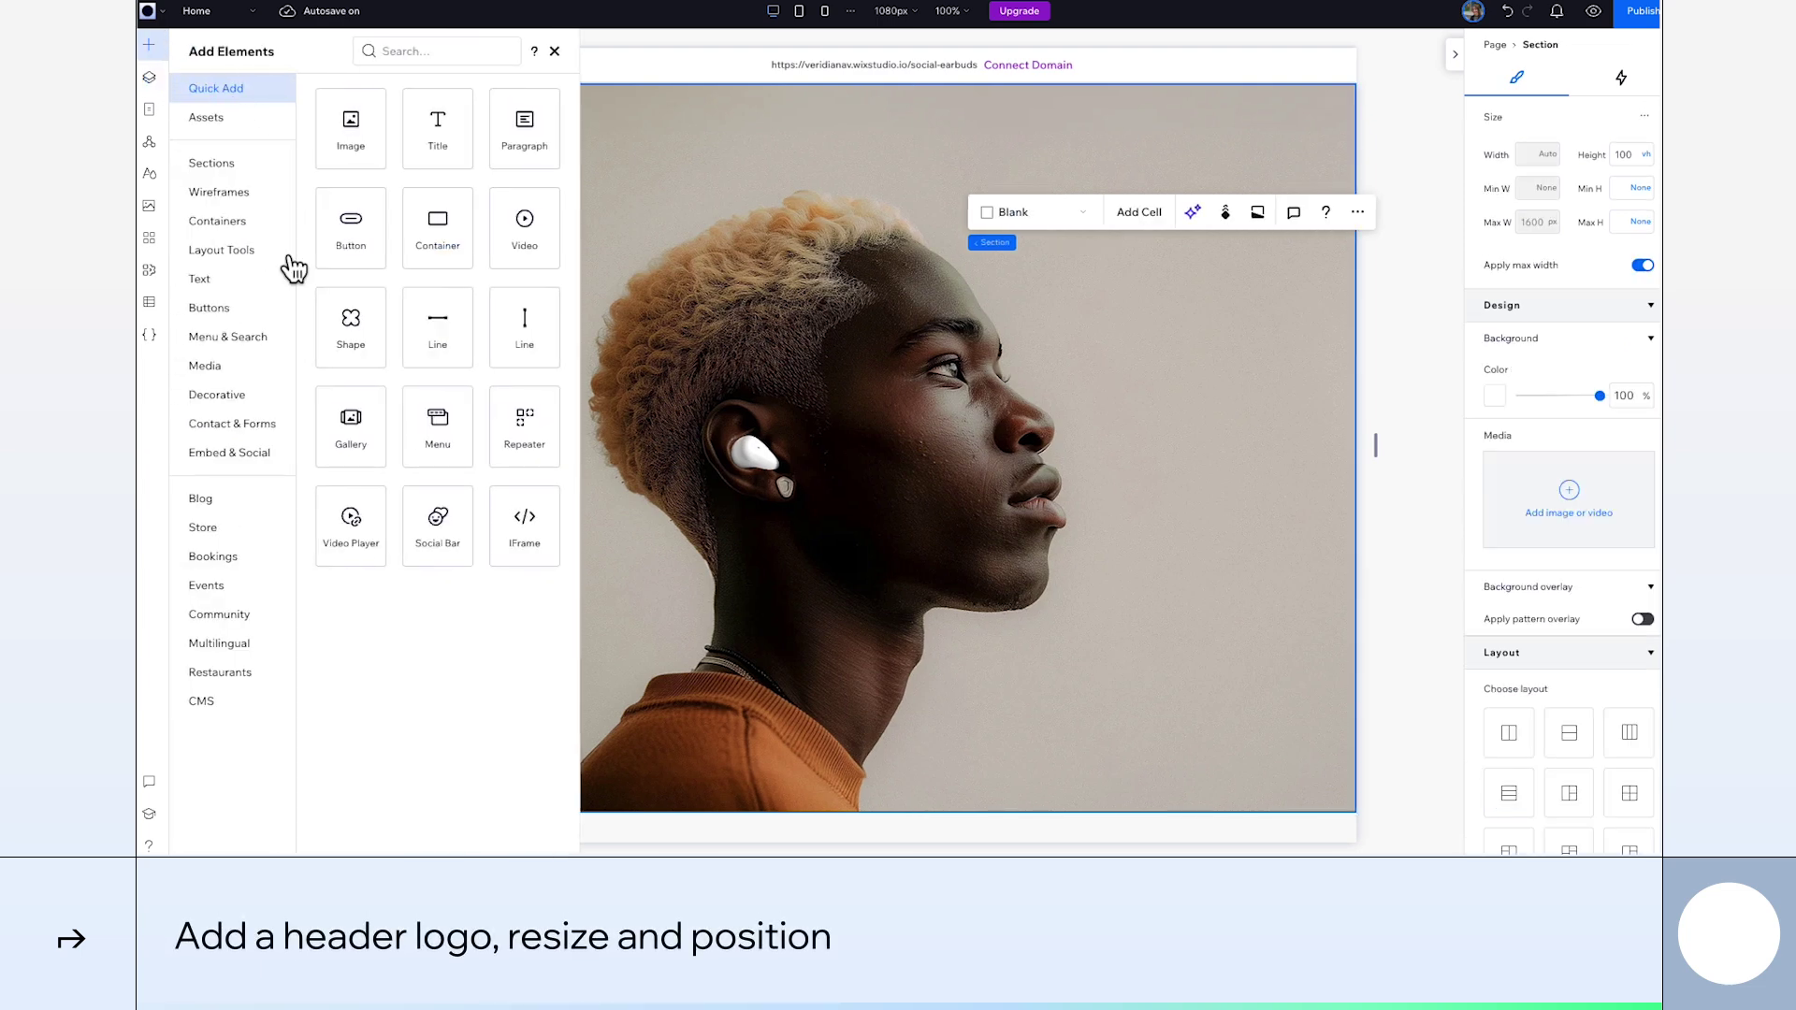
{"action": "left_click", "coordinate": [220, 372]}
{"action": "left_click_drag", "start_coordinate": [496, 355], "coordinate": [837, 397]}
{"action": "left_click_drag", "start_coordinate": [890, 454], "coordinate": [605, 150]}
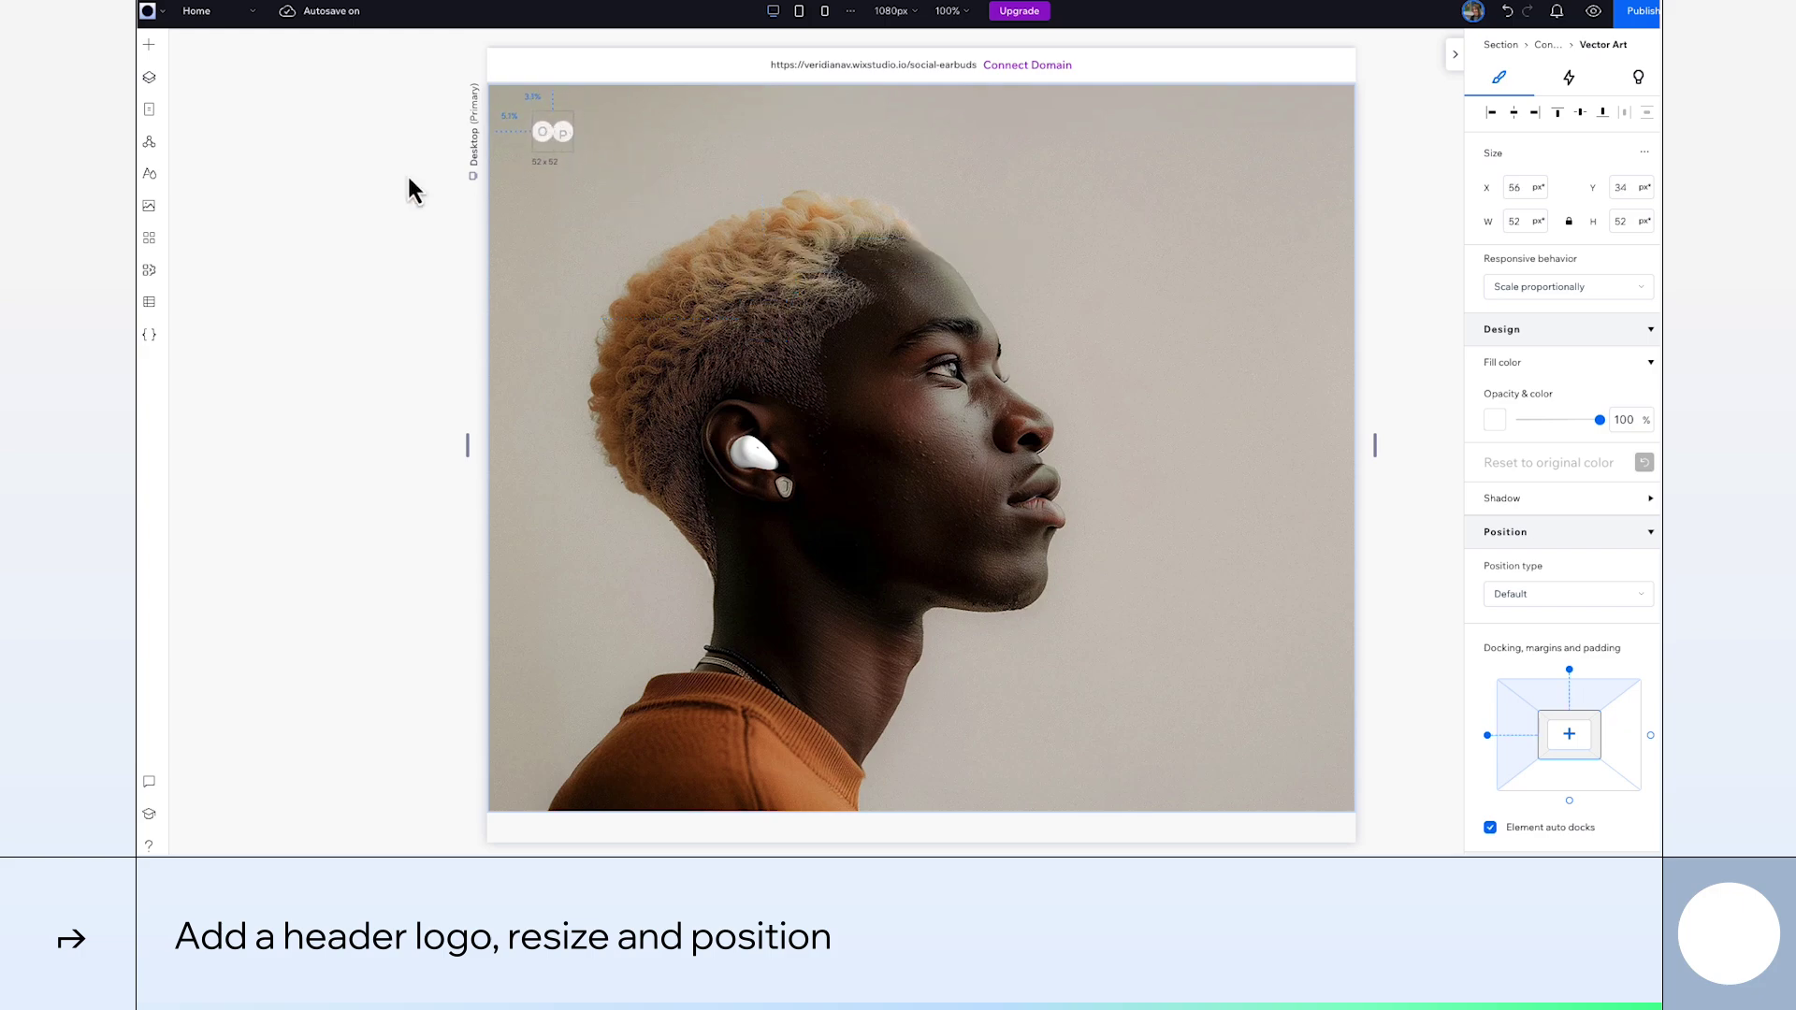
{"action": "left_click_drag", "start_coordinate": [408, 190], "coordinate": [409, 192]}
Add a title text and place it beside the header logo at X 153, Y 37
{"action": "left_click", "coordinate": [151, 49]}
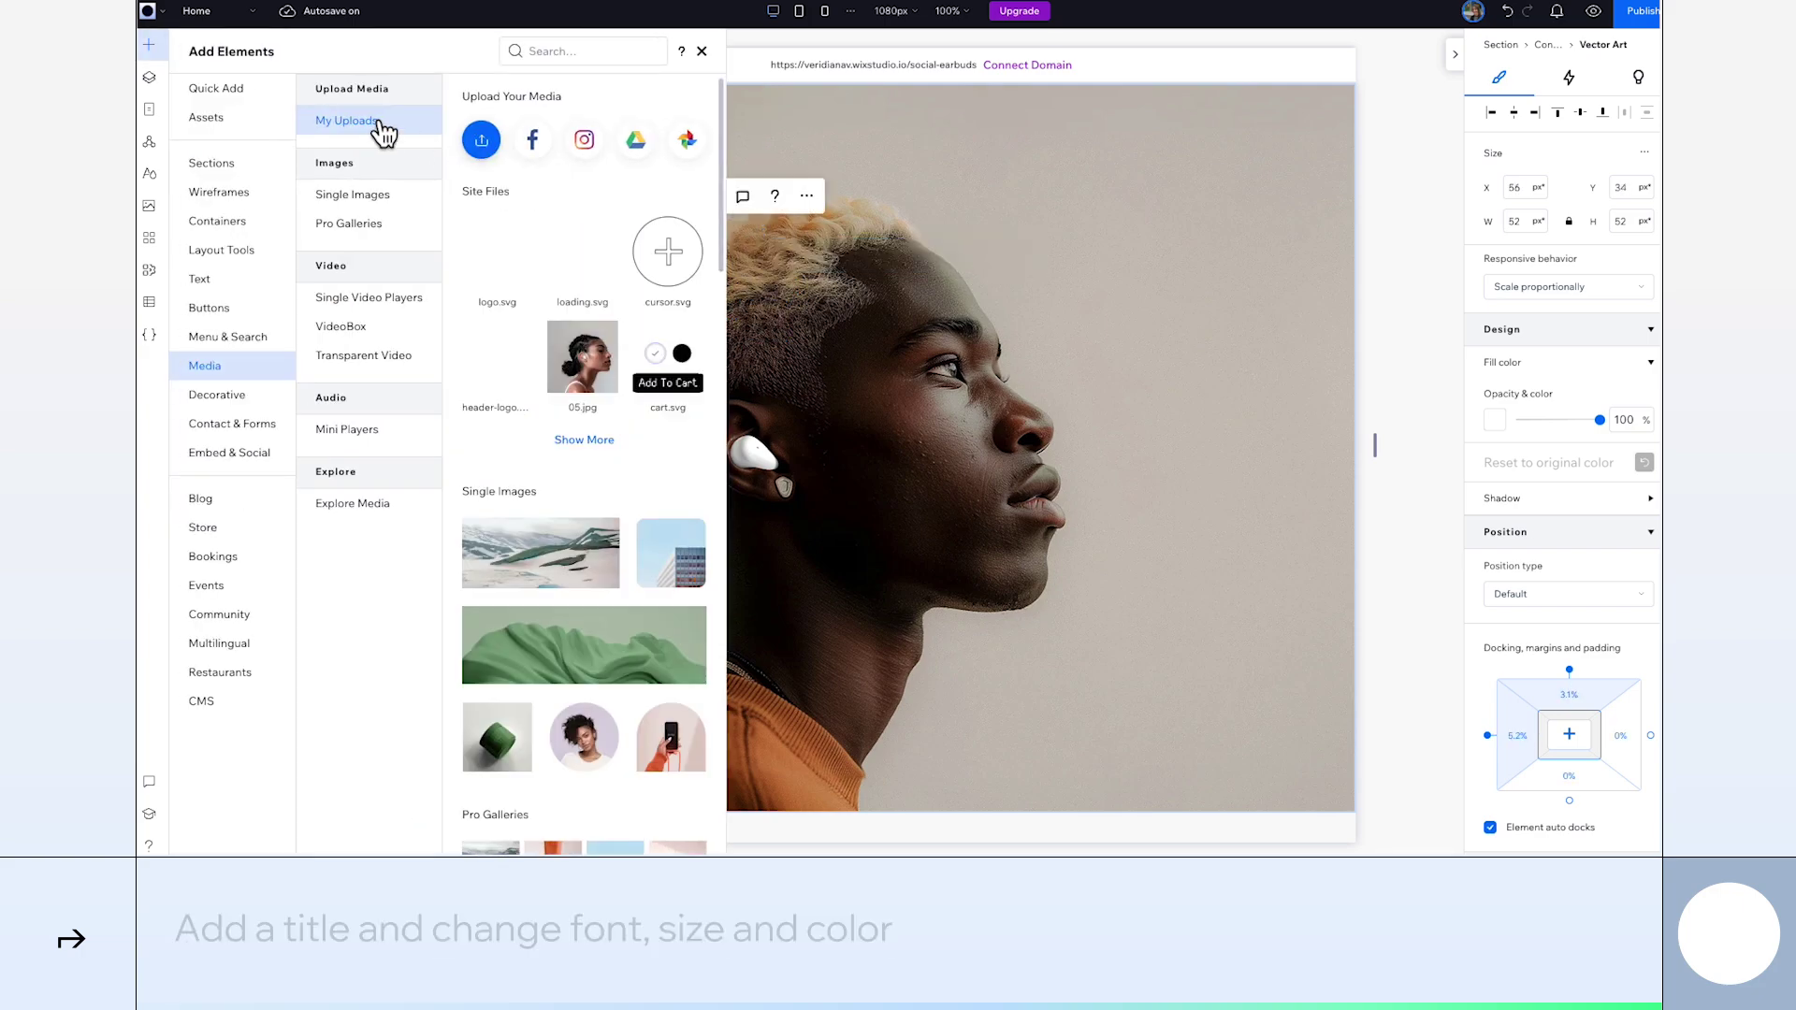
{"action": "left_click", "coordinate": [214, 88]}
{"action": "left_click", "coordinate": [445, 150]}
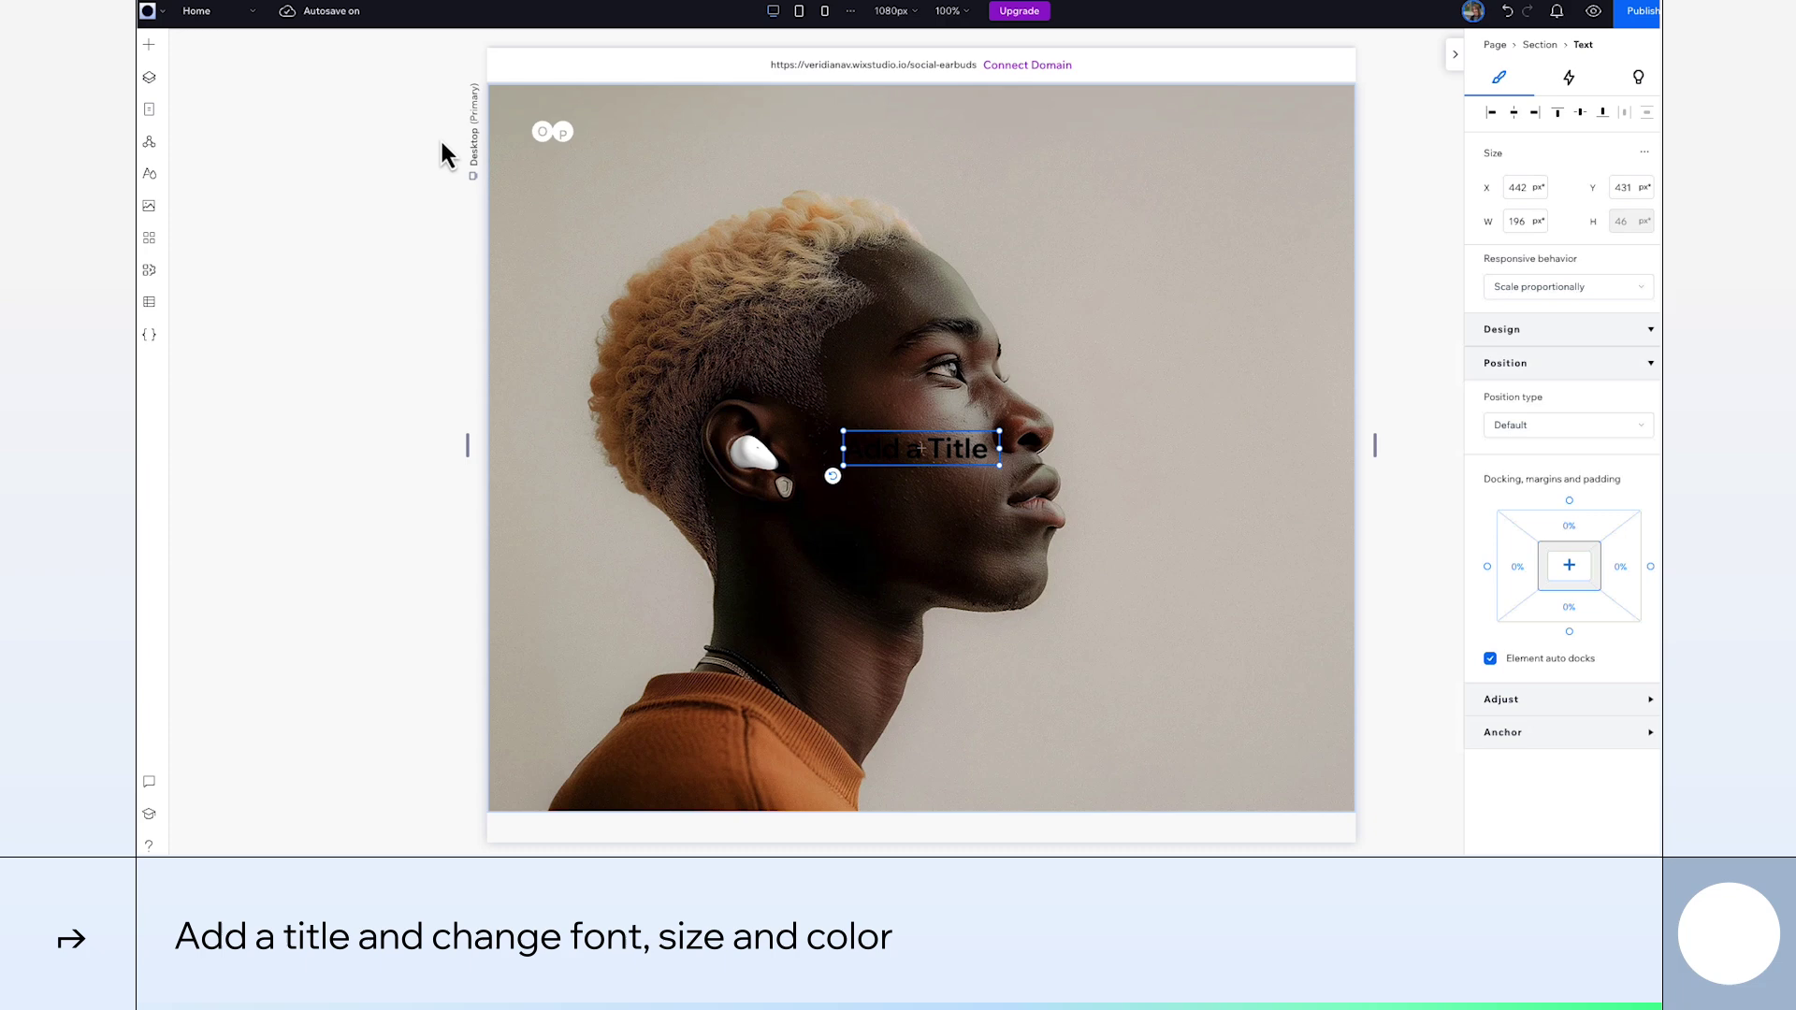
{"action": "left_click_drag", "start_coordinate": [926, 449], "coordinate": [690, 132]}
Format the title in Space Notorious Rounded at 16 px with white text
{"action": "left_click", "coordinate": [1567, 454]}
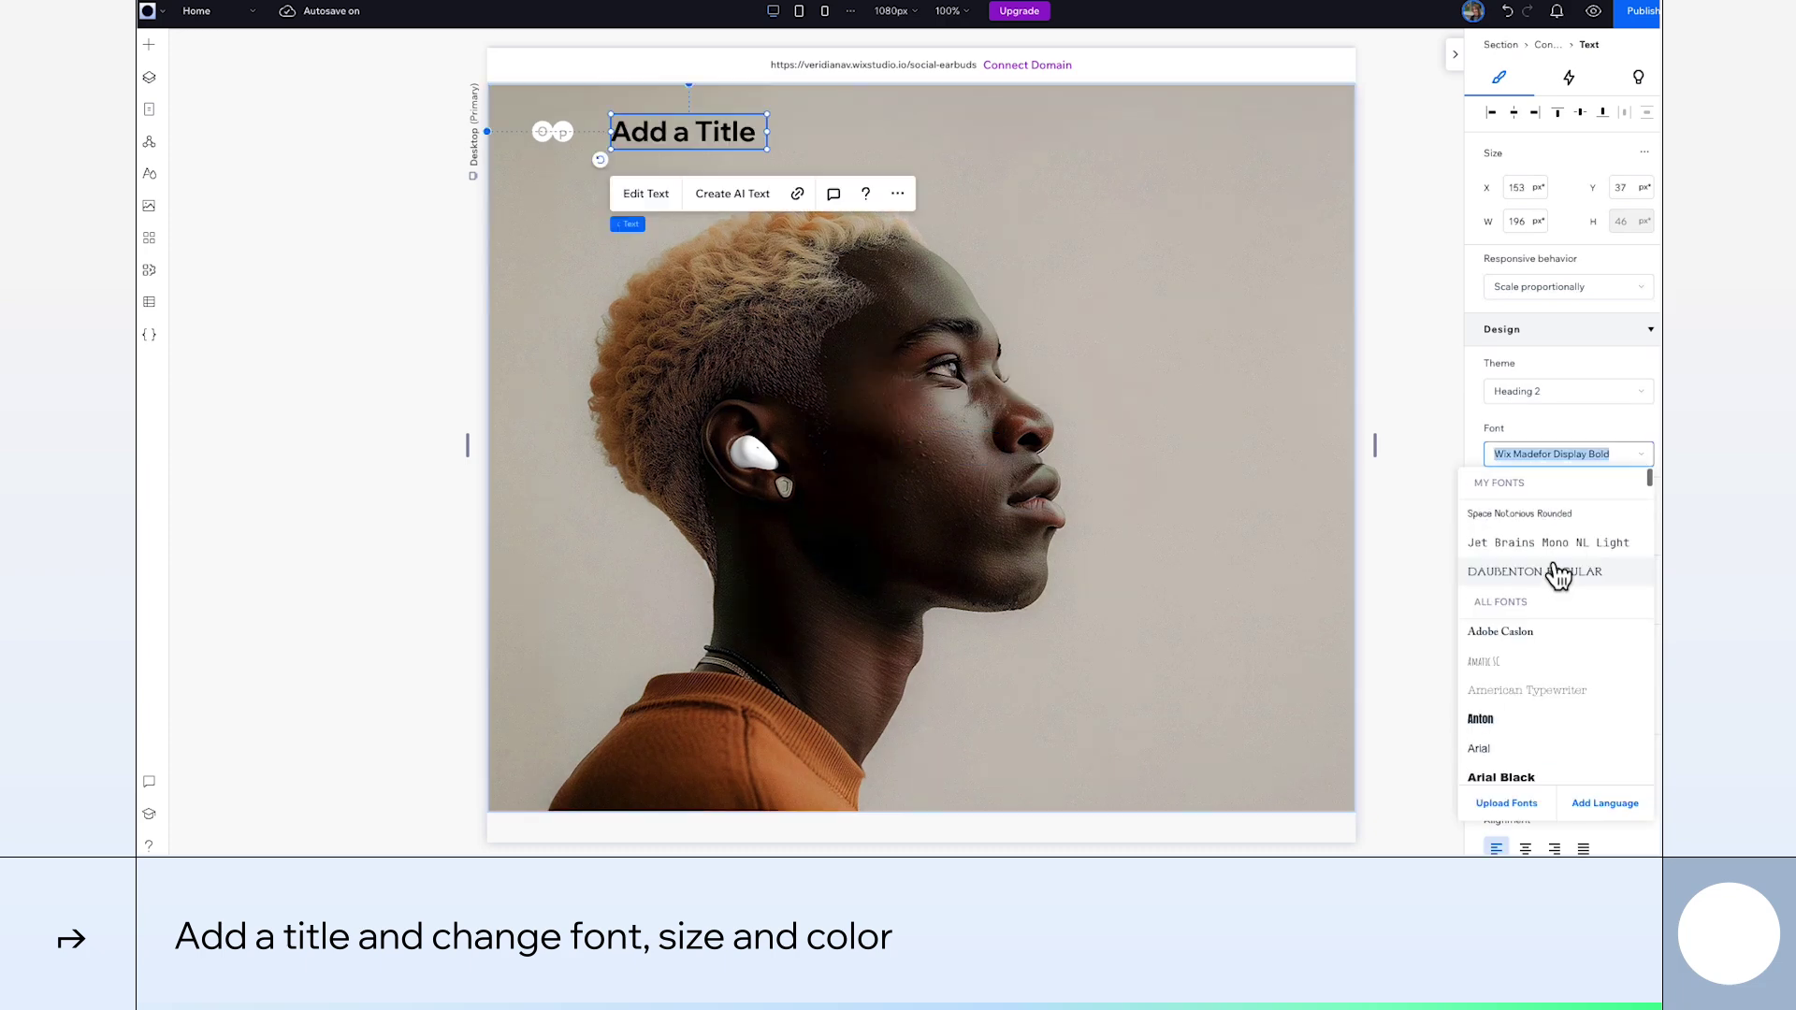
{"action": "left_click", "coordinate": [1549, 515]}
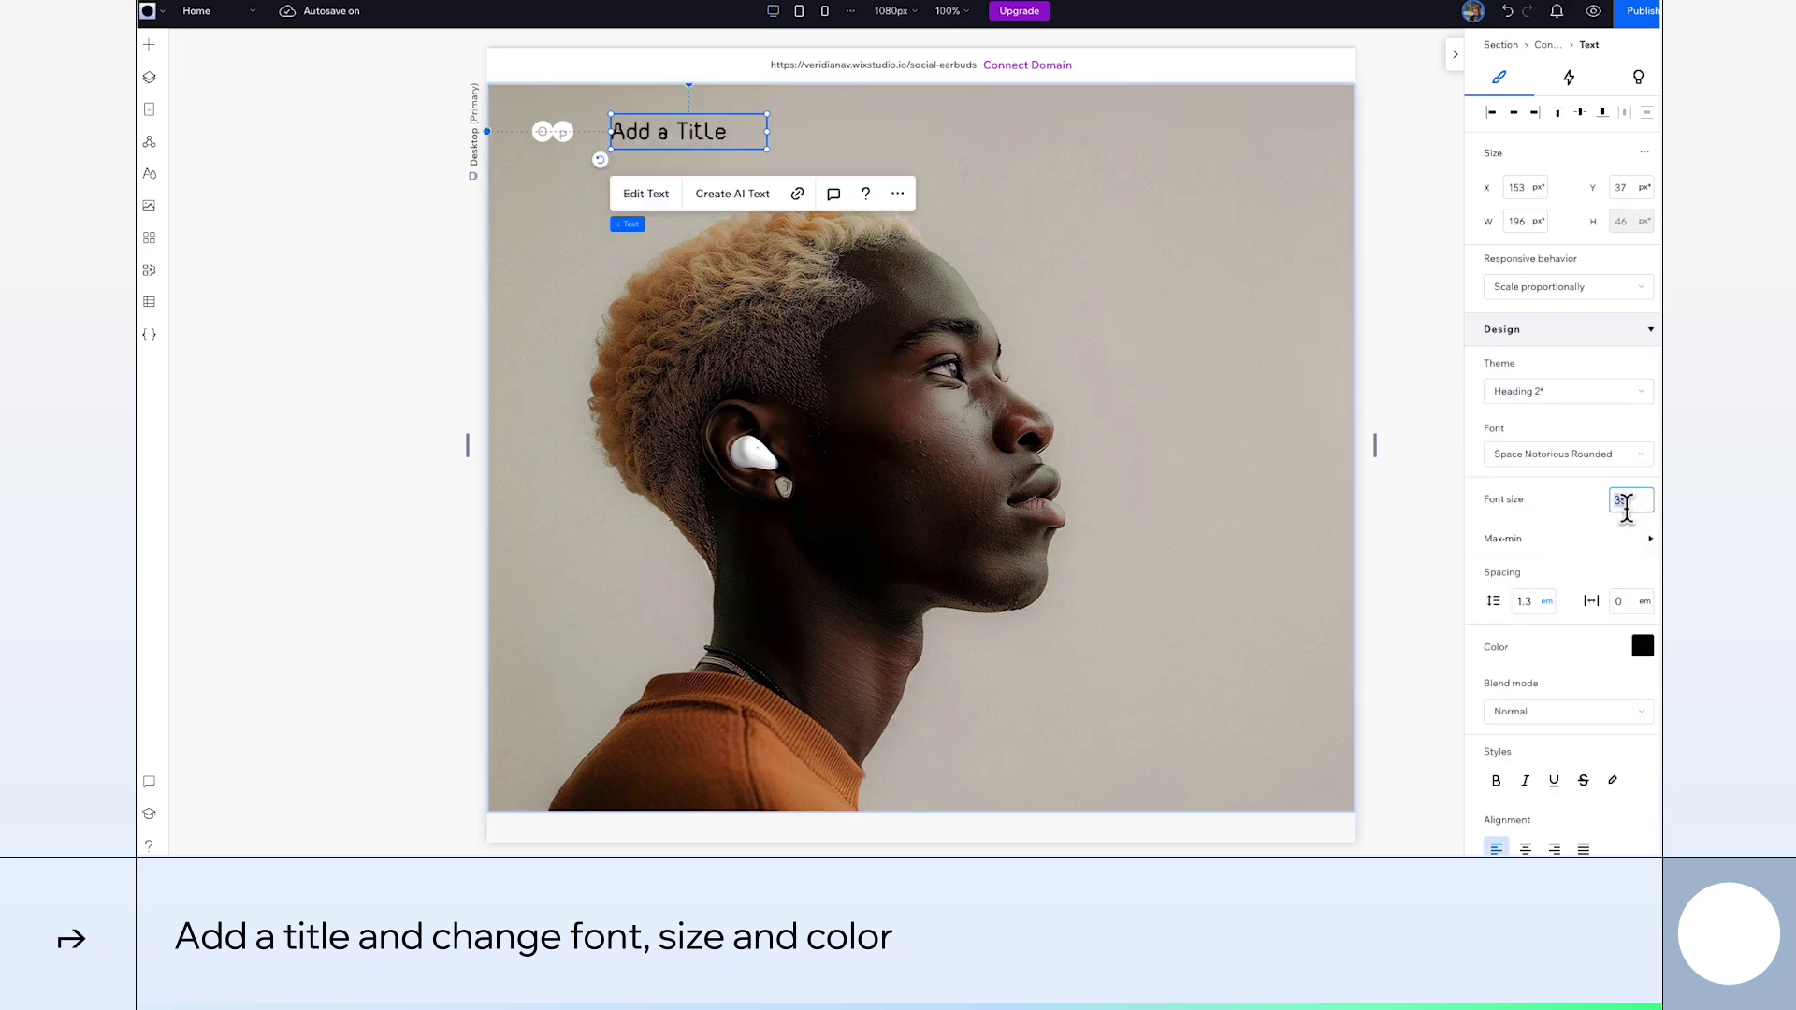
{"action": "left_click", "coordinate": [1626, 505]}
{"action": "type", "text": "16"}
{"action": "key", "text": "Tab"}
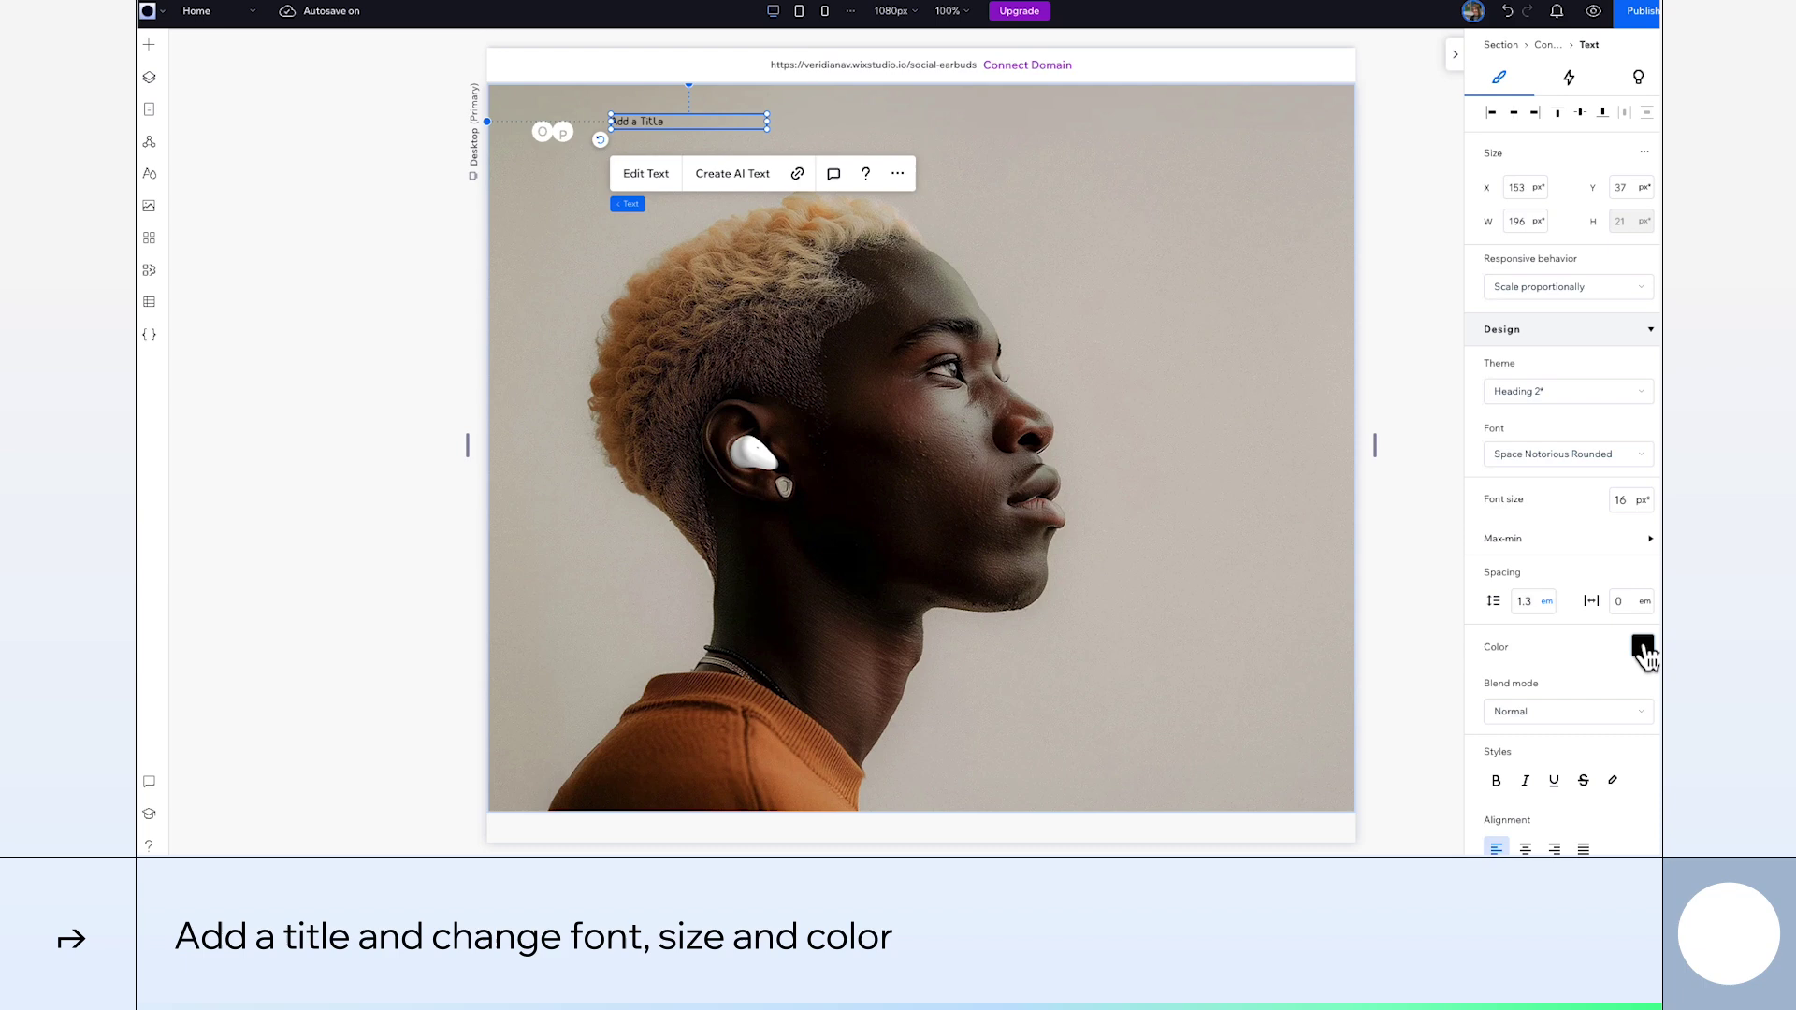
{"action": "left_click", "coordinate": [1643, 647]}
Change the title to PRODUCTS, duplicate it three times and spread the copies along the header row
{"action": "double_click", "coordinate": [654, 126]}
{"action": "type", "text": "PRODUCTS"}
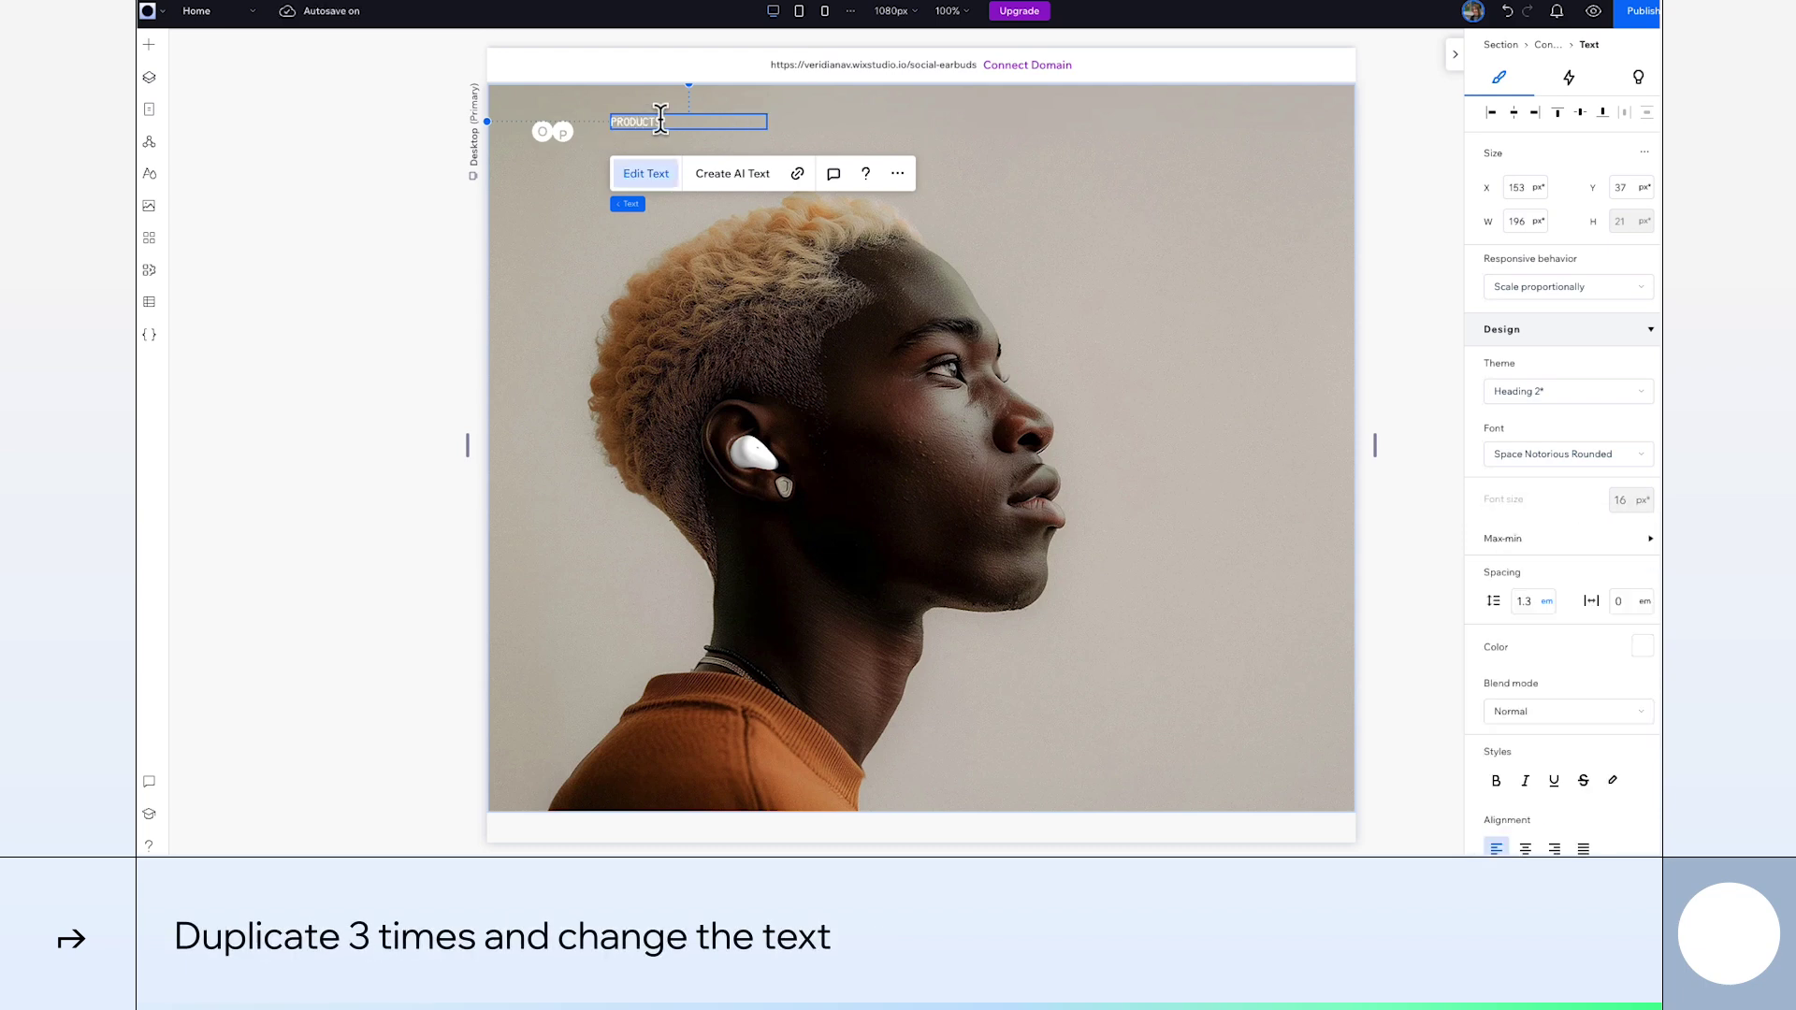
{"action": "key", "text": "ctrl+d"}
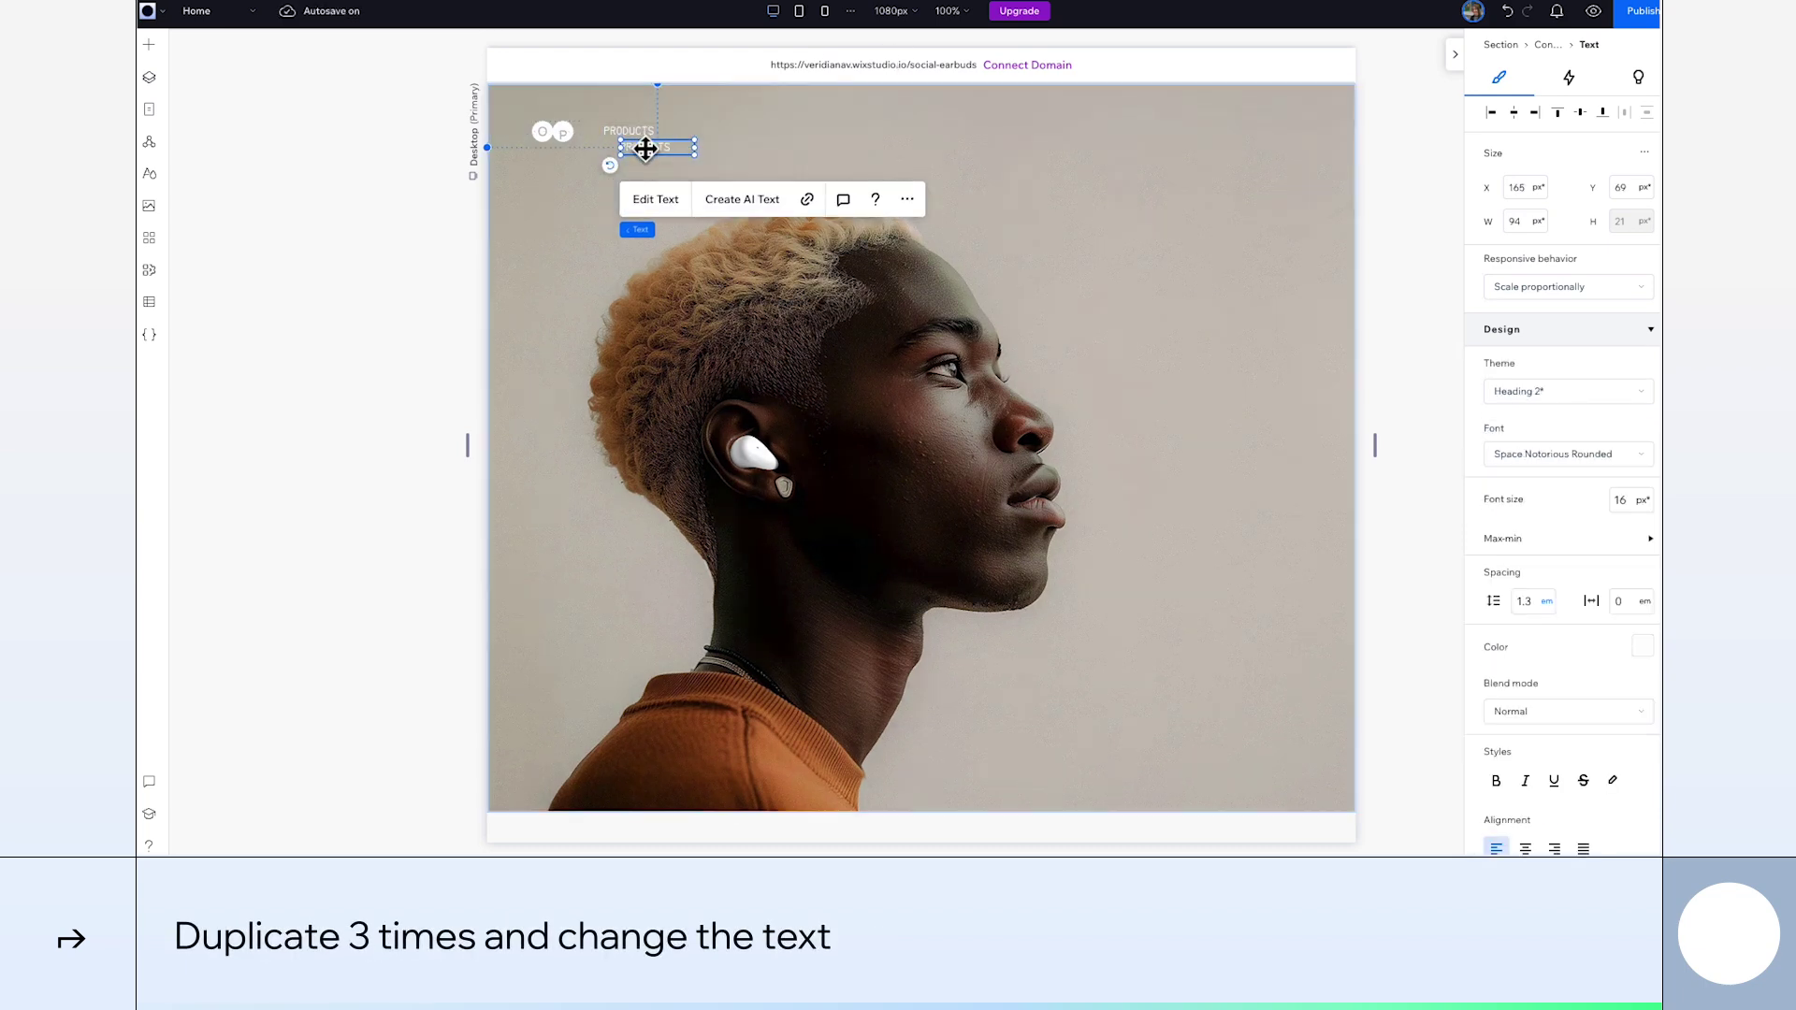
{"action": "left_click_drag", "start_coordinate": [649, 149], "coordinate": [945, 136]}
{"action": "key", "text": "ctrl+d"}
{"action": "key", "text": "ctrl+d"}
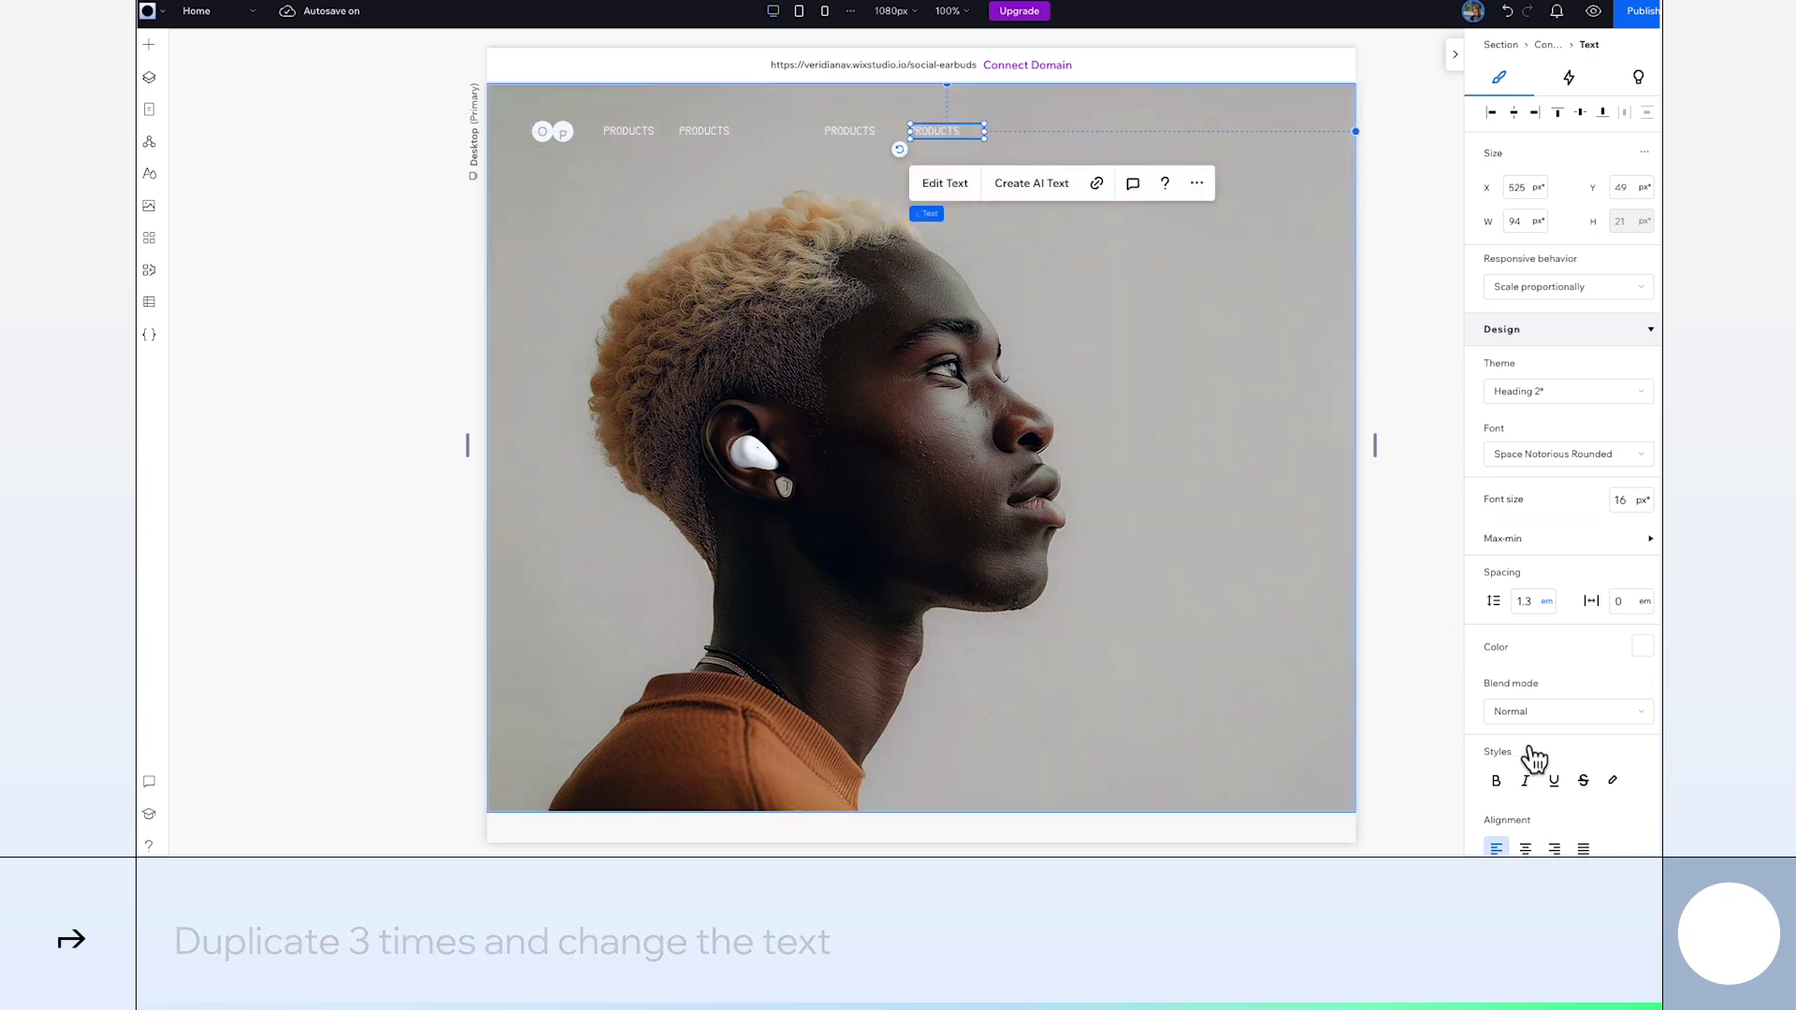
Right-align the text of the last two header copies and move them together to the header's right end
{"action": "left_click", "coordinate": [1554, 849]}
{"action": "left_click", "coordinate": [868, 129]}
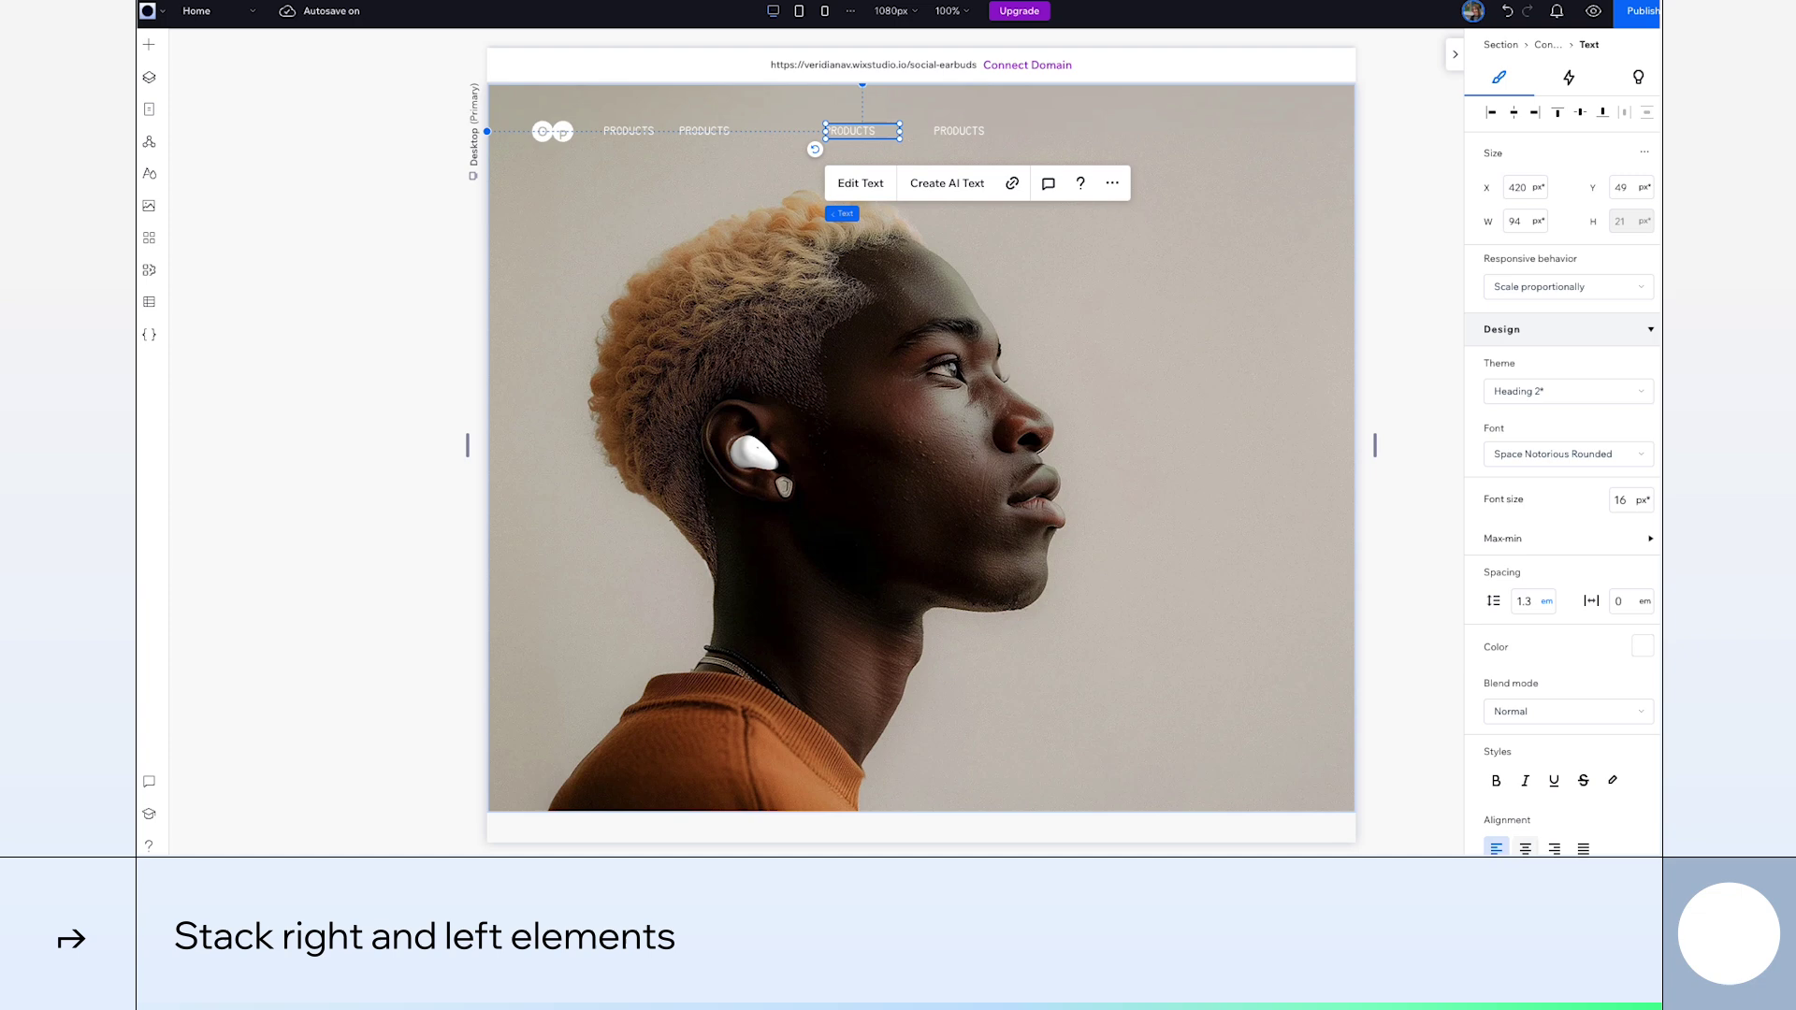
{"action": "left_click", "coordinate": [1552, 849]}
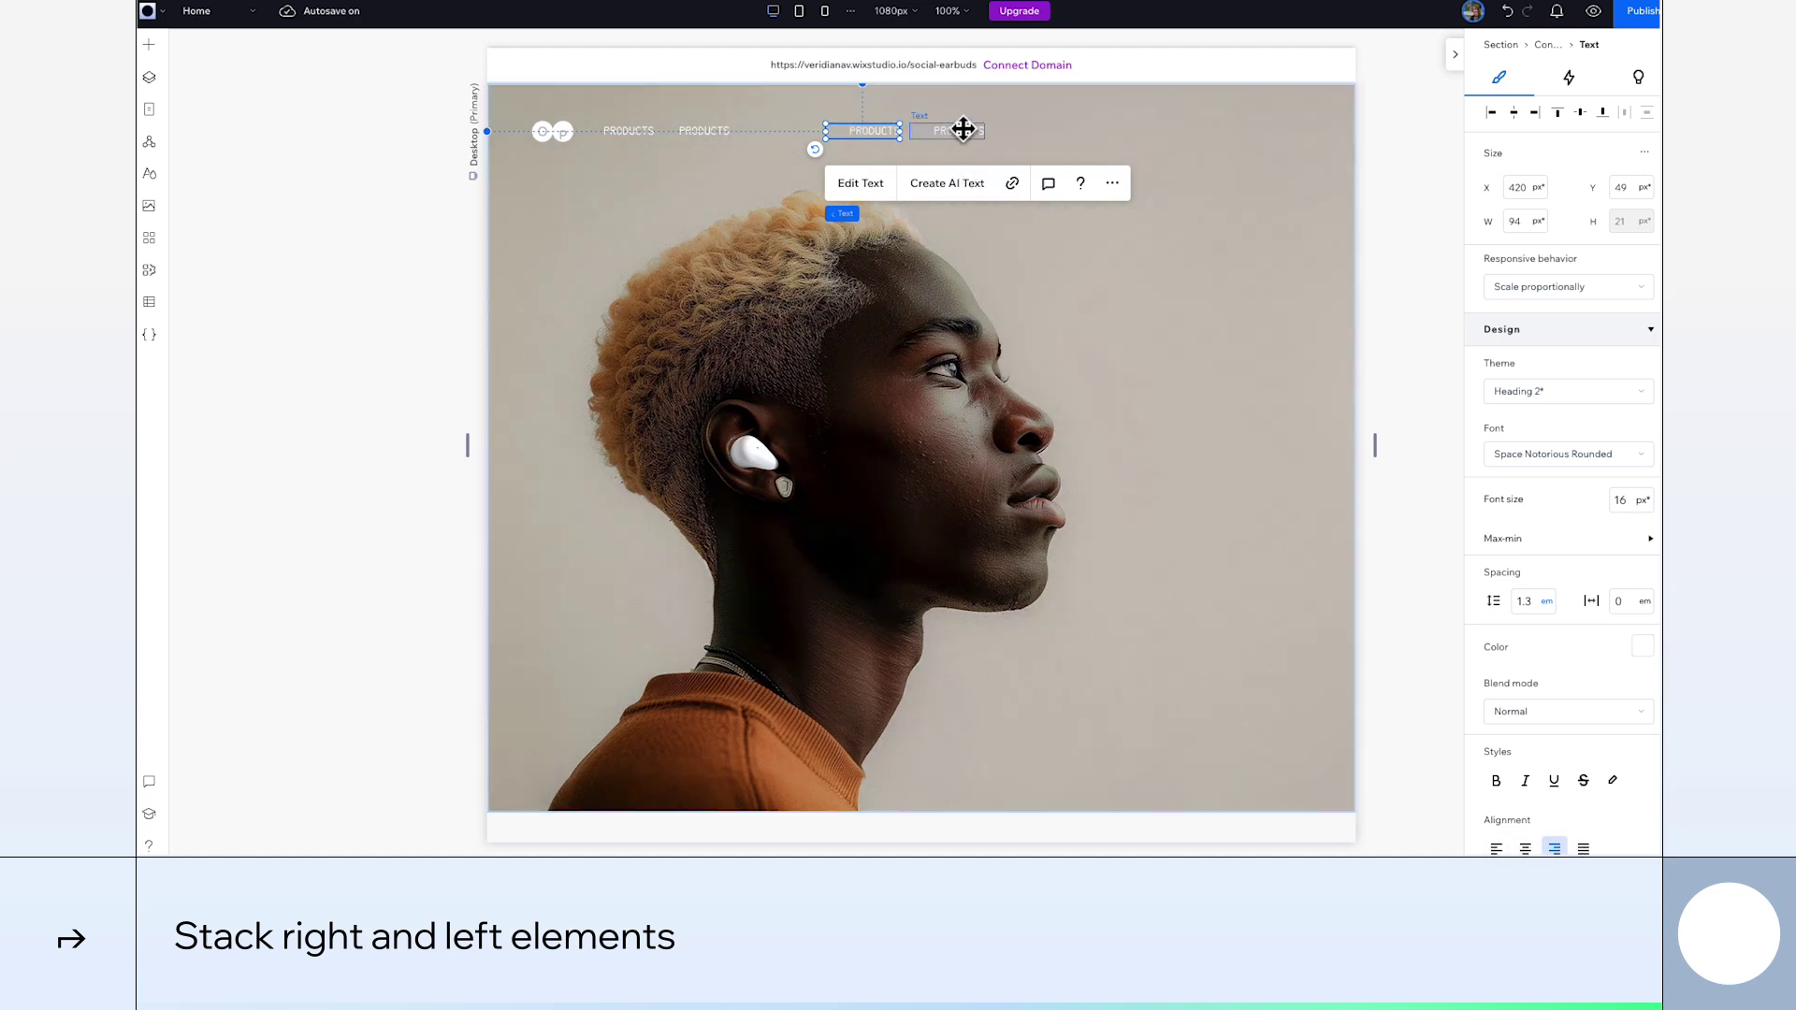
{"action": "left_click", "coordinate": [963, 131], "text": "shift"}
{"action": "left_click_drag", "start_coordinate": [963, 134], "coordinate": [1284, 146]}
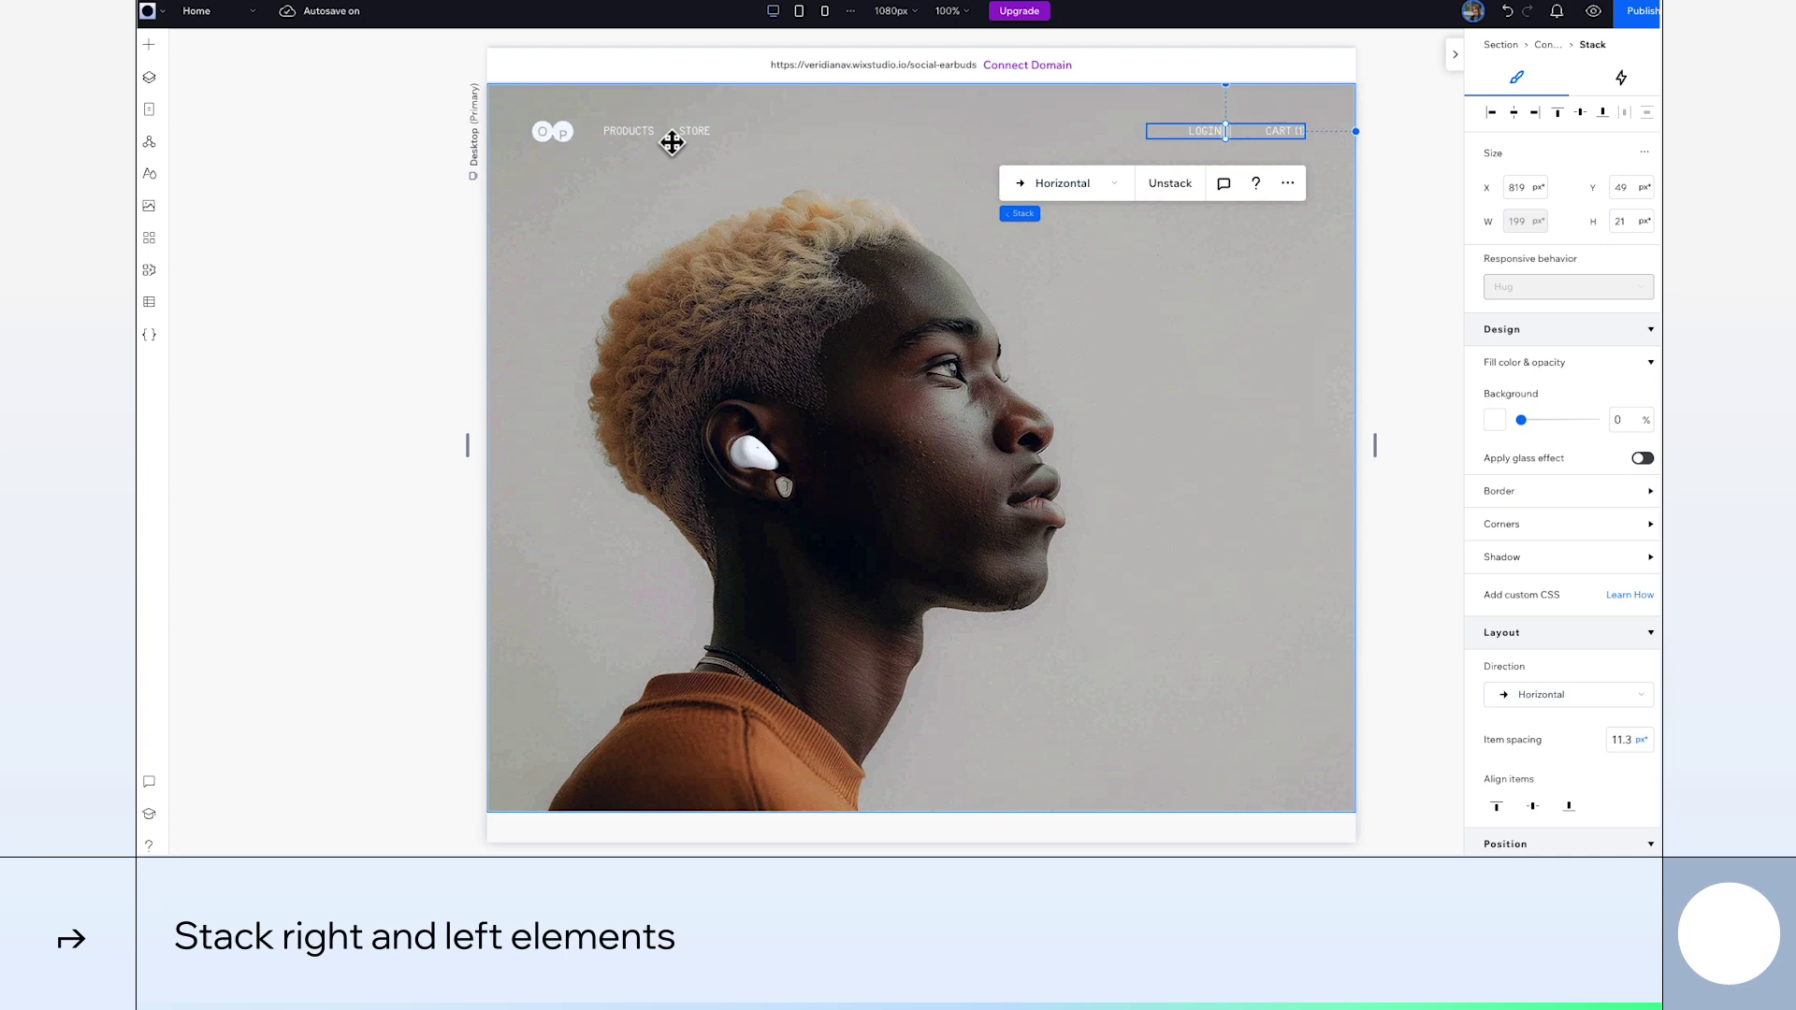
Stack the logo, PRODUCTS and STORE horizontally, and stack that group with the LOGIN and CART stack
{"action": "left_click", "coordinate": [690, 135], "text": "shift"}
{"action": "left_click", "coordinate": [548, 137], "text": "shift"}
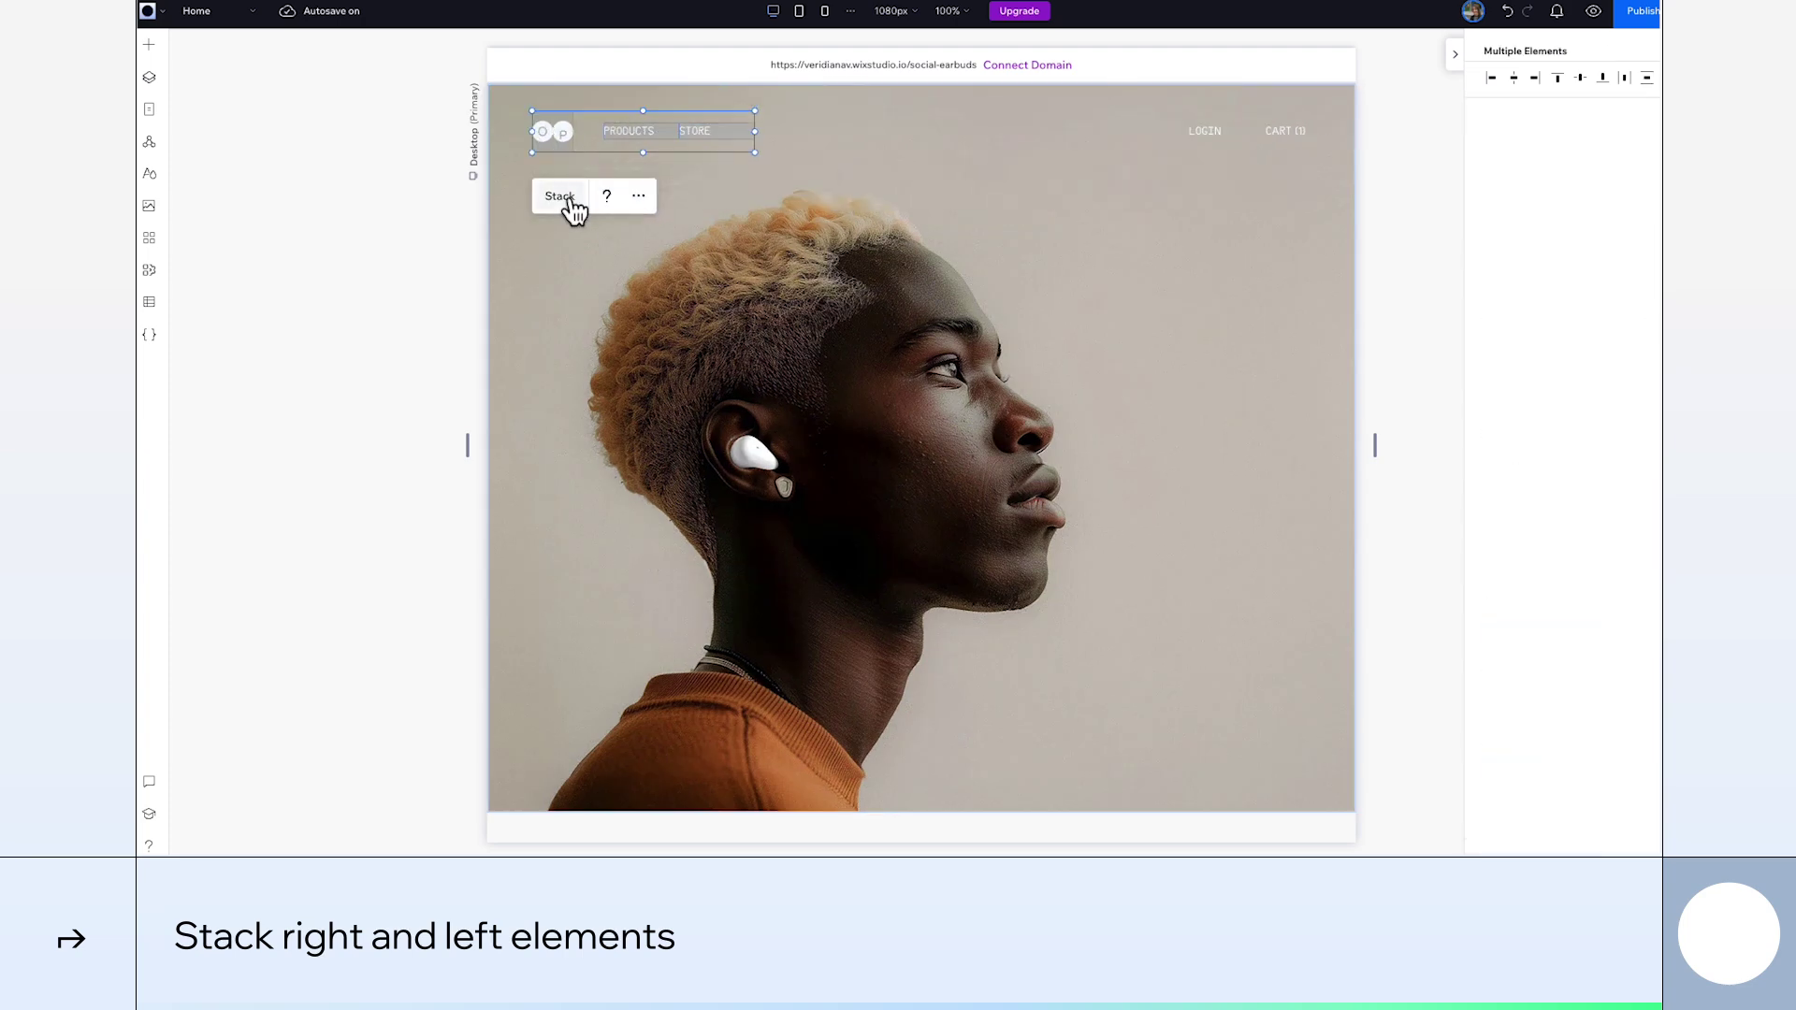
{"action": "left_click", "coordinate": [566, 197]}
{"action": "left_click", "coordinate": [1196, 145], "text": "shift"}
{"action": "left_click", "coordinate": [555, 205]}
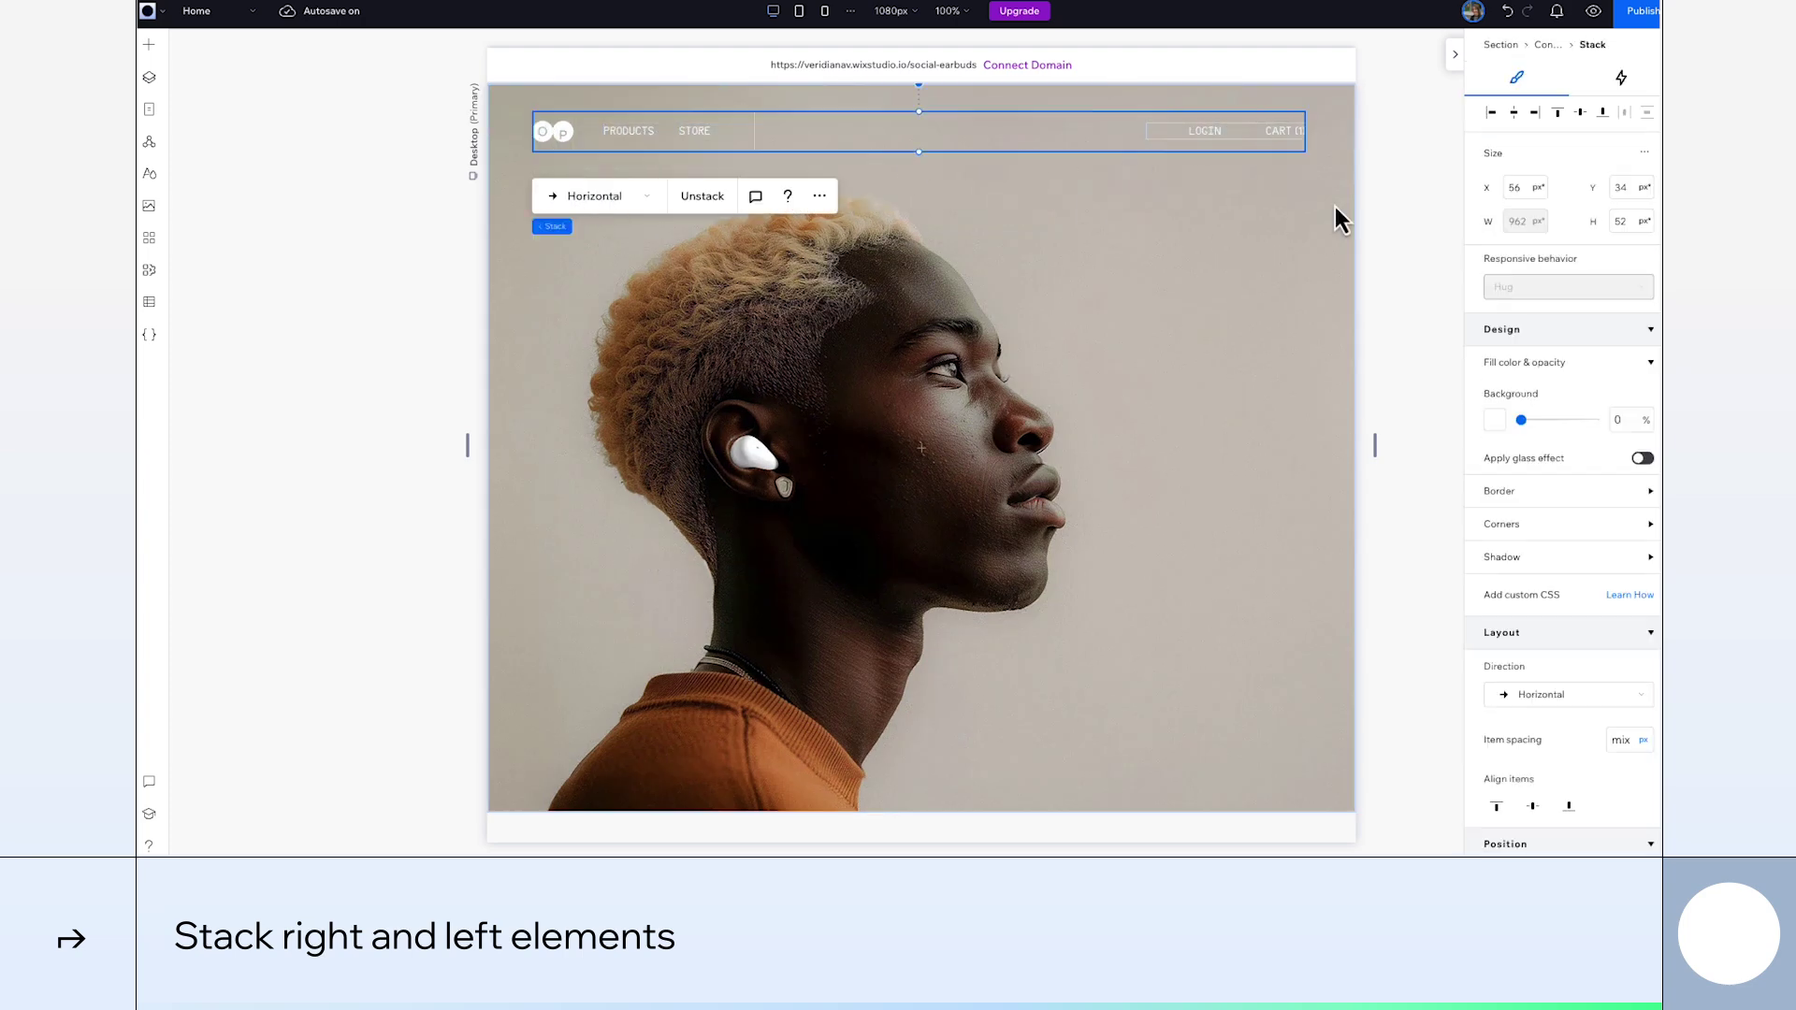
{"action": "left_click", "coordinate": [1424, 183]}
Add the uploaded AMP+ logo, enlarge it to 330 × 330 px and place it at X 56, Y 133
{"action": "left_click", "coordinate": [150, 48]}
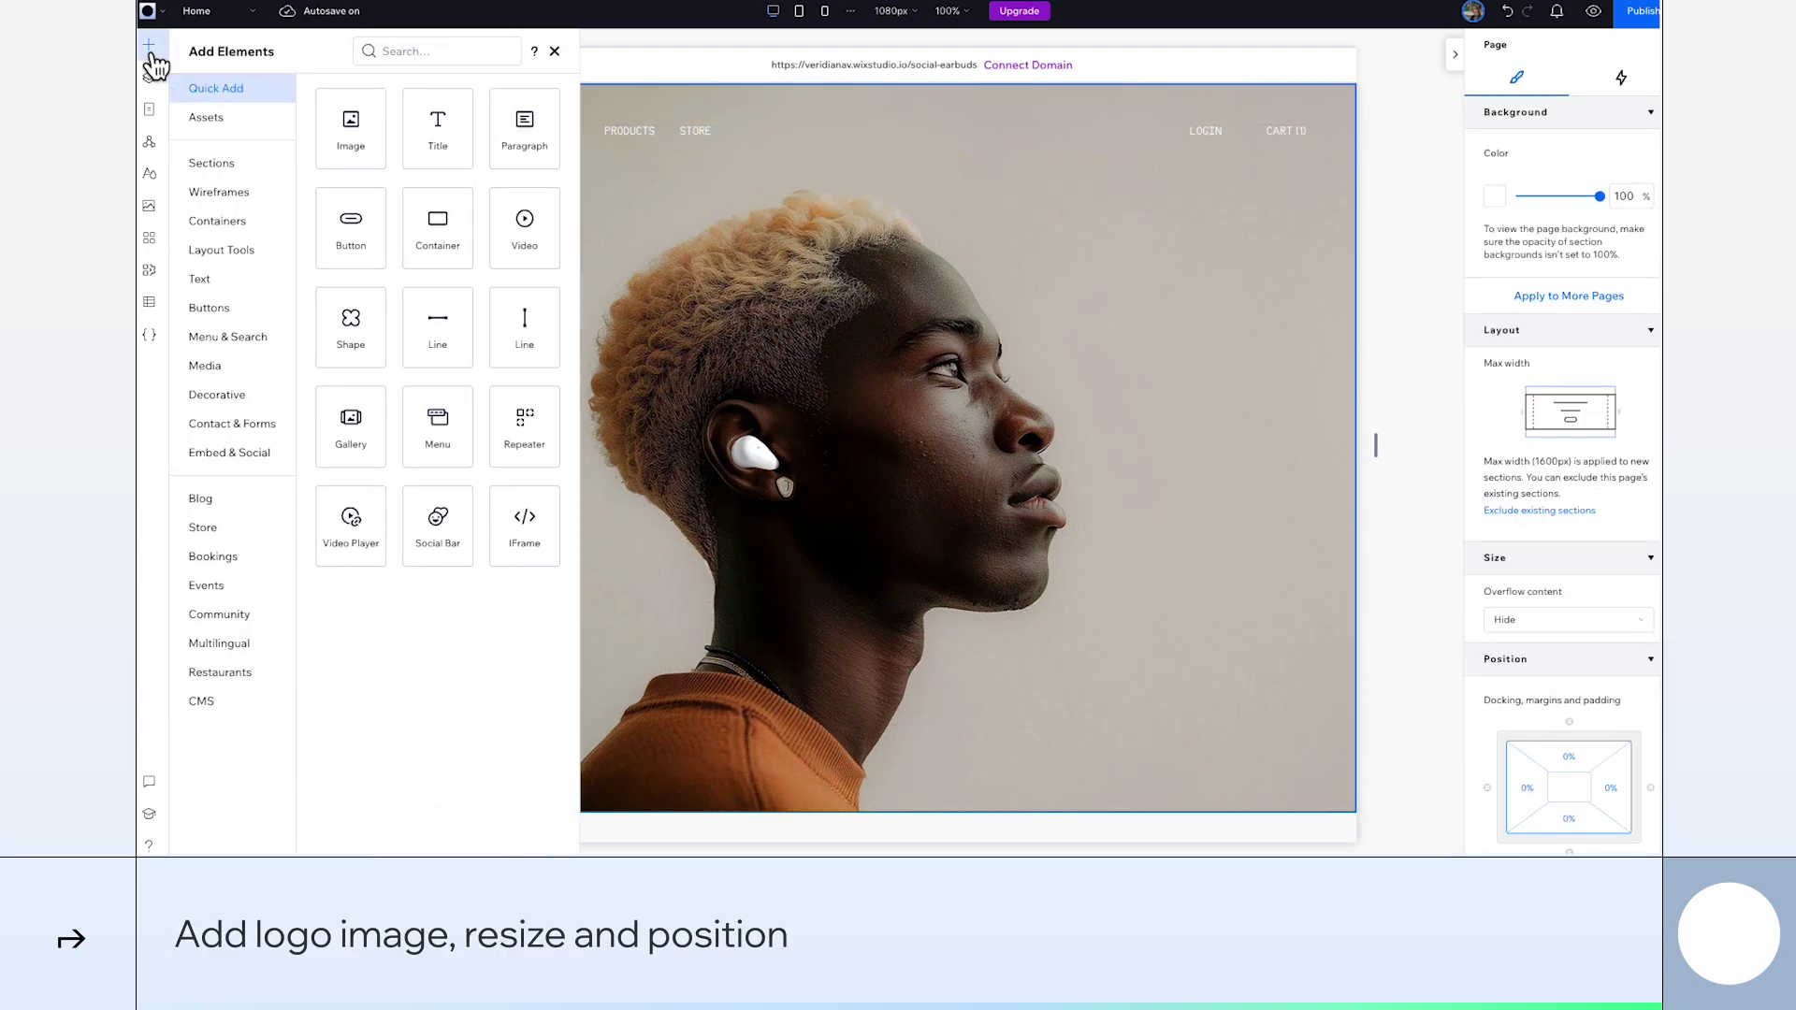
{"action": "left_click", "coordinate": [239, 373]}
{"action": "left_click", "coordinate": [490, 266]}
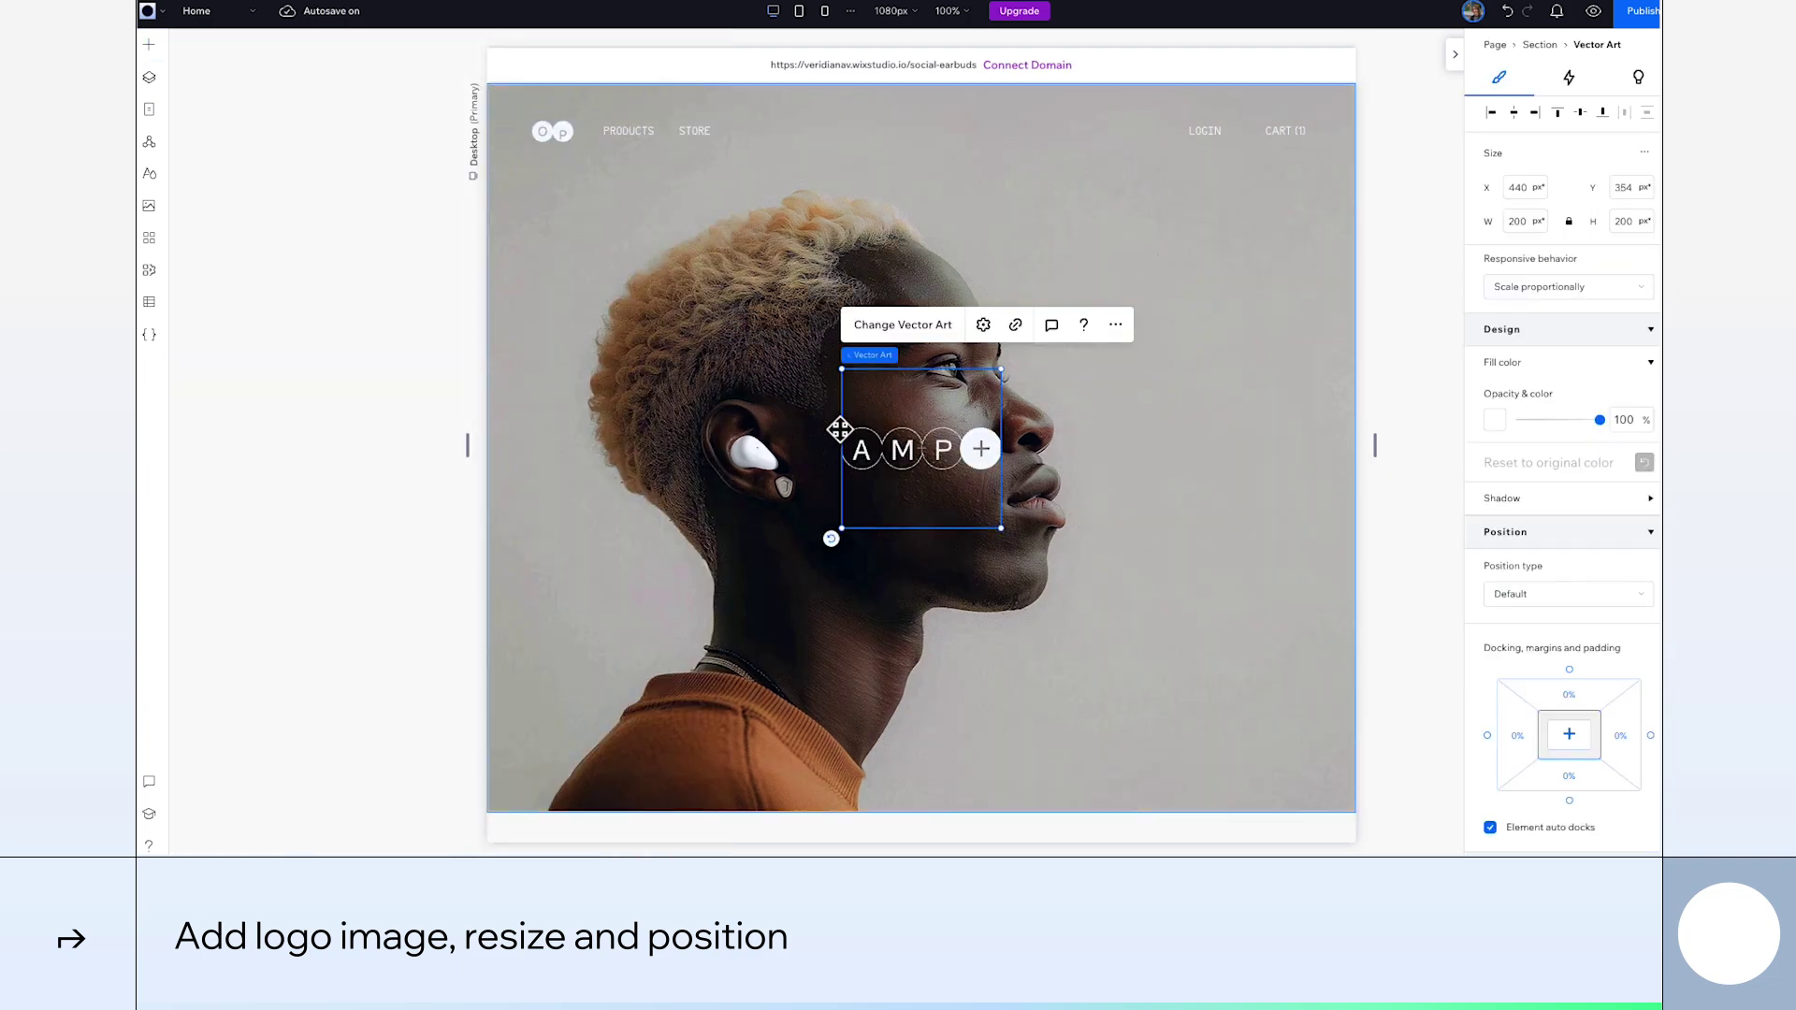
{"action": "left_click_drag", "start_coordinate": [1004, 531], "coordinate": [1134, 617]}
{"action": "left_click_drag", "start_coordinate": [973, 505], "coordinate": [664, 325]}
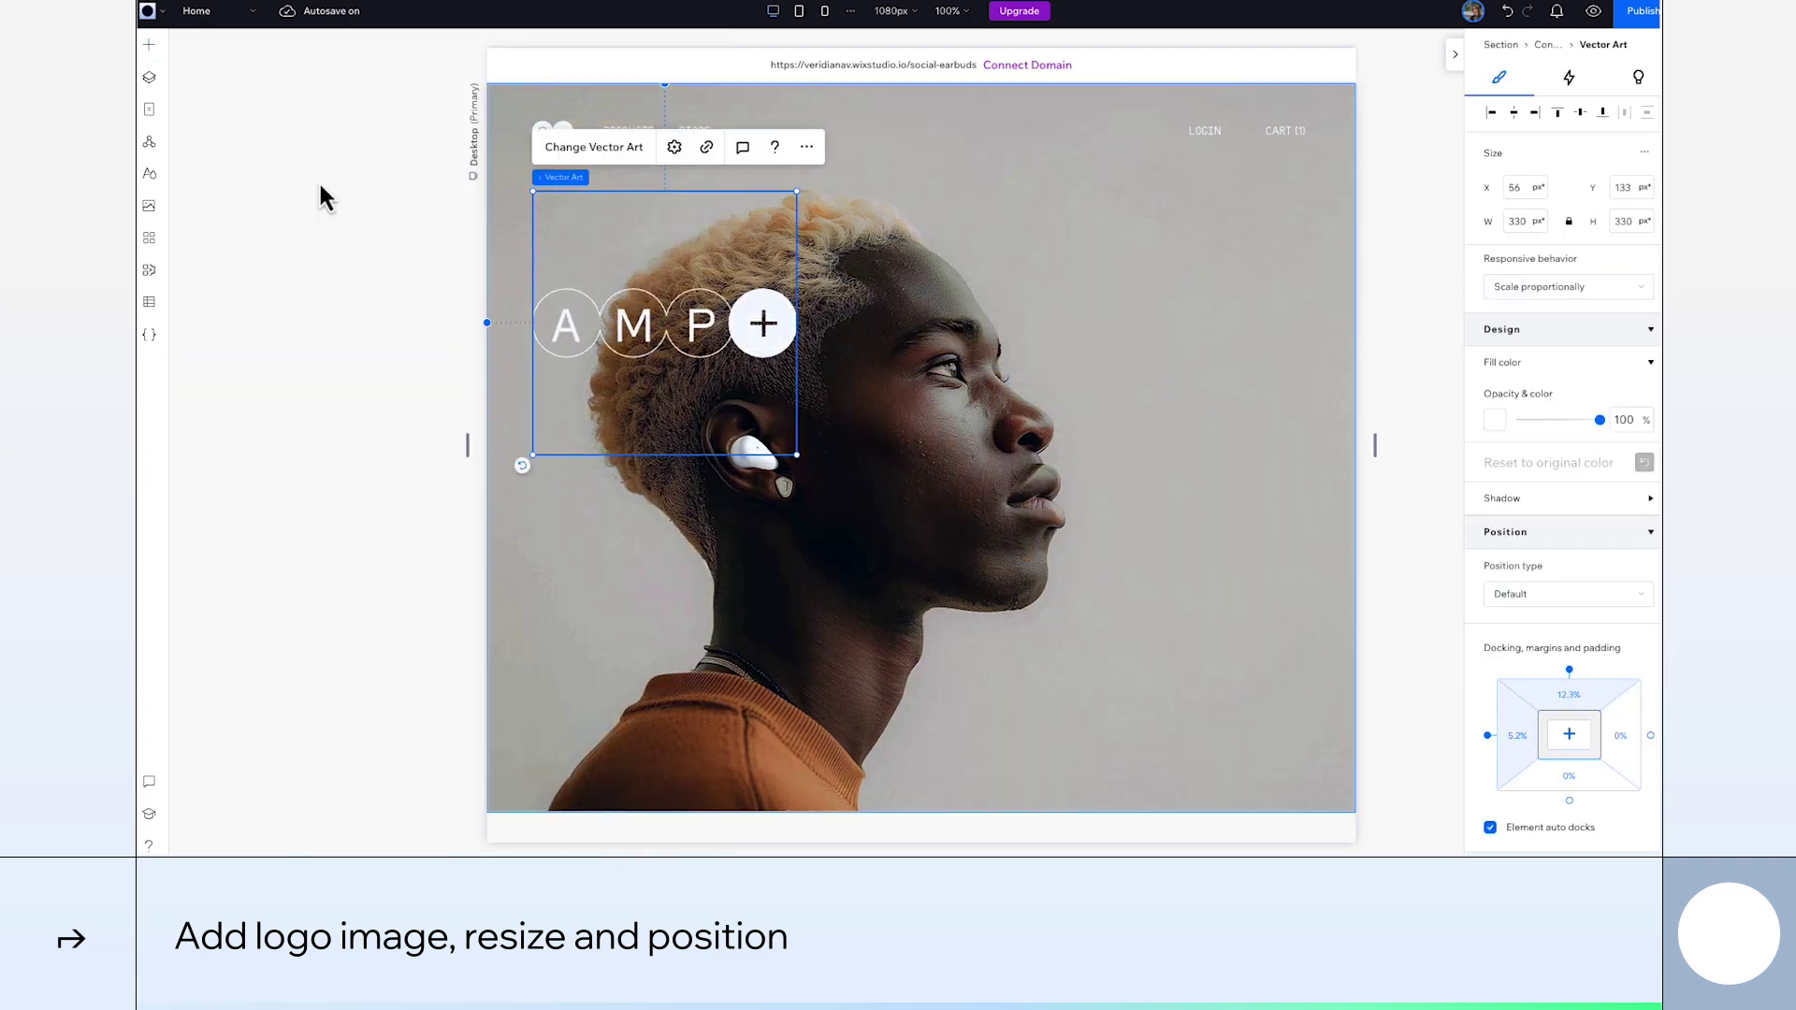
Add a paragraph to the hero image at about X 768, Y 281 and set its font to Space Notorious Rounded
{"action": "left_click", "coordinate": [149, 49]}
{"action": "left_click_drag", "start_coordinate": [512, 149], "coordinate": [1155, 346]}
{"action": "left_click", "coordinate": [1569, 454]}
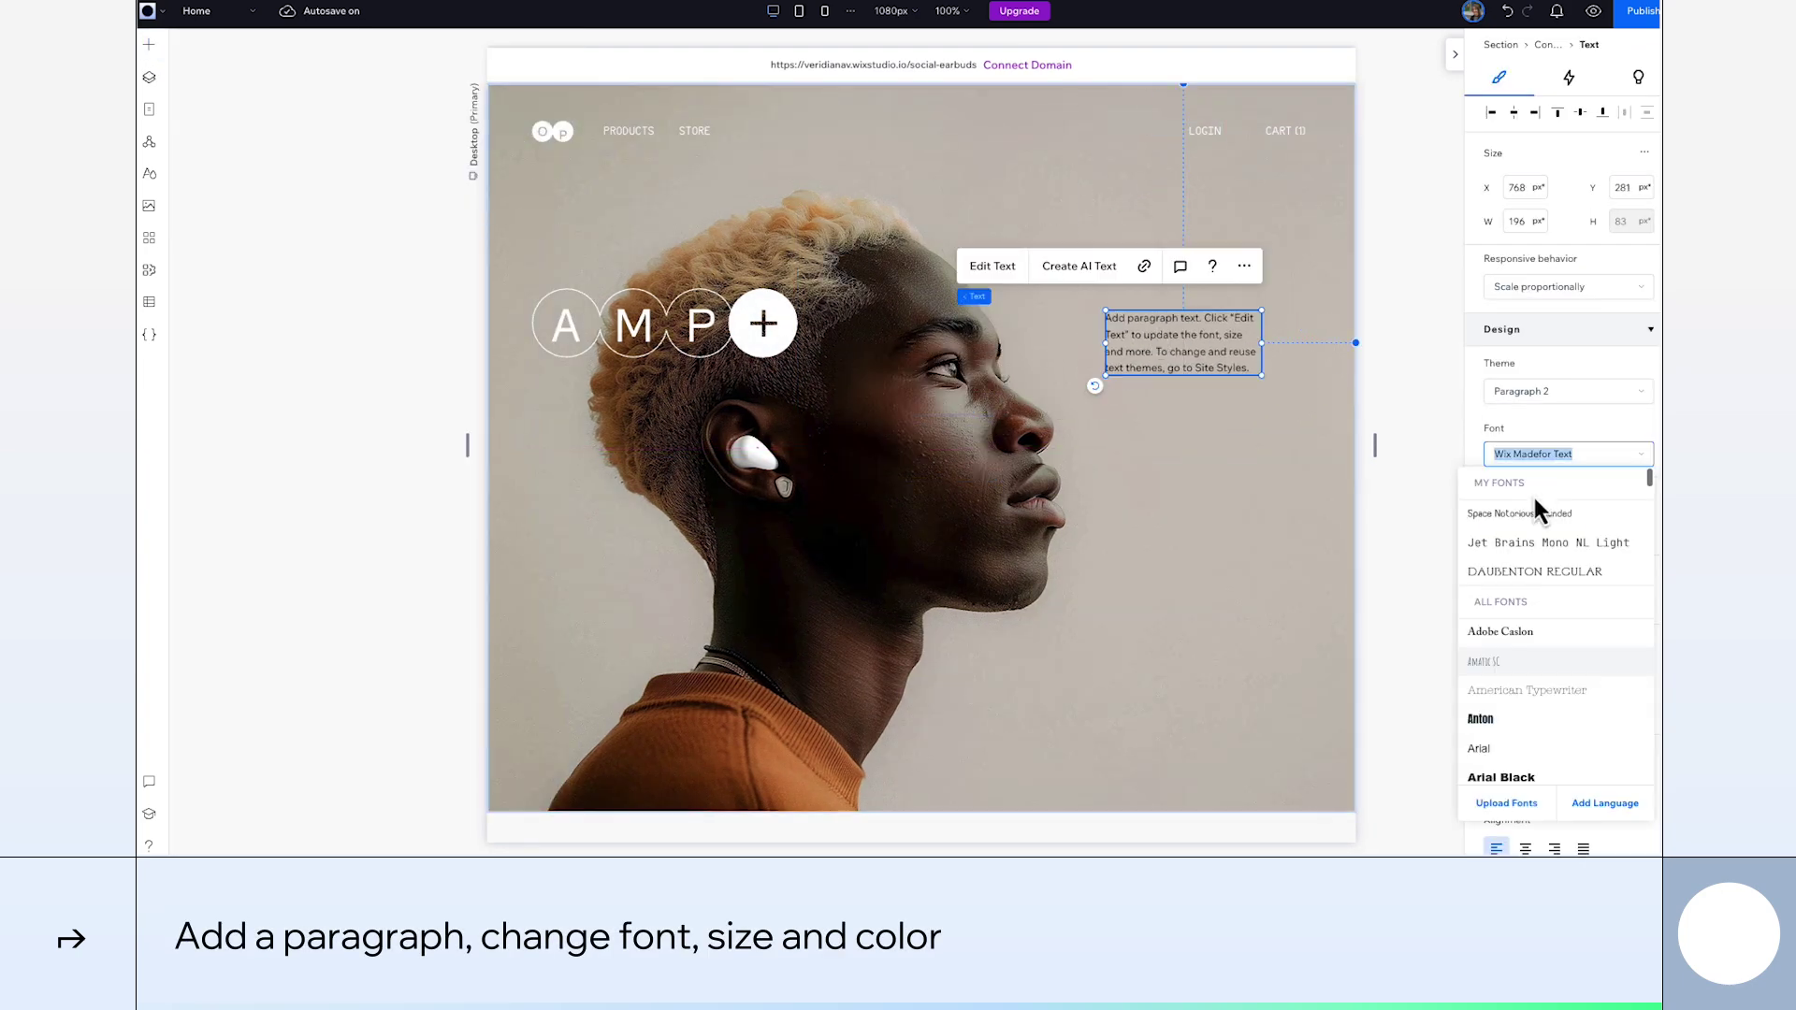
{"action": "left_click", "coordinate": [1537, 513]}
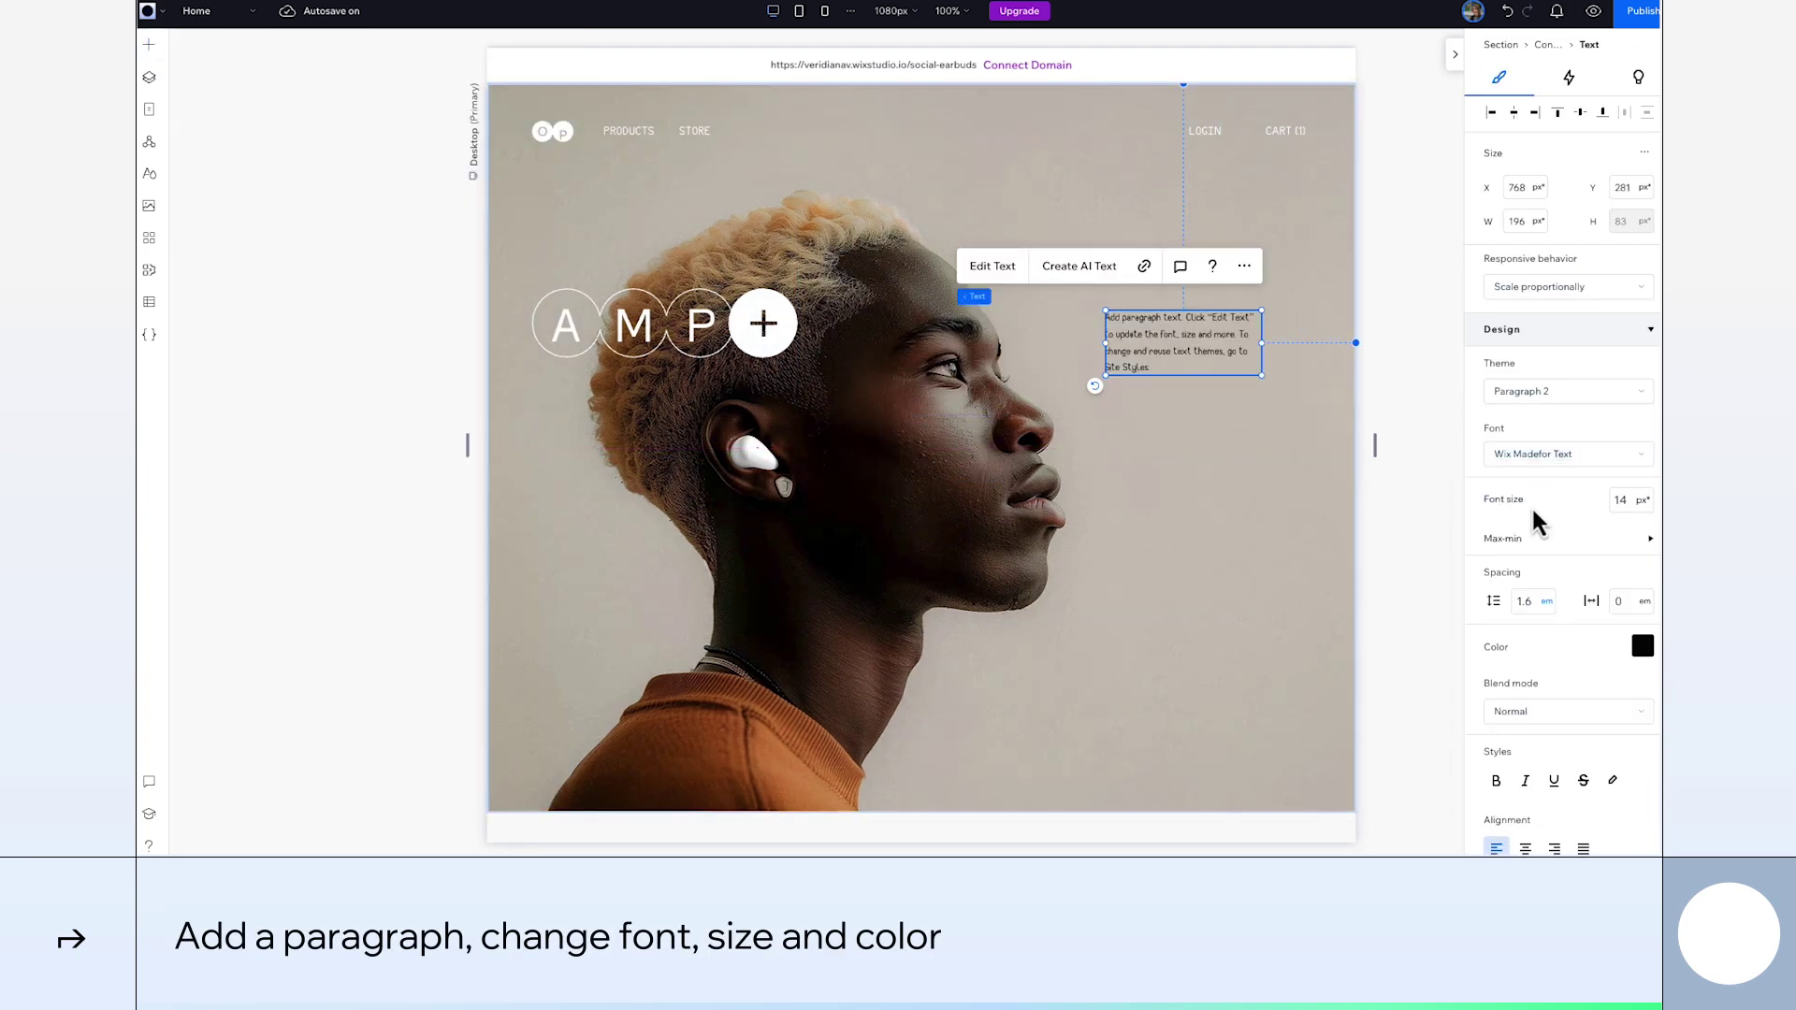
Set the paragraph's font size to 15 px and its text color to white, #FFFFFF
{"action": "left_click", "coordinate": [1625, 519]}
{"action": "type", "text": "15"}
{"action": "key", "text": "Tab"}
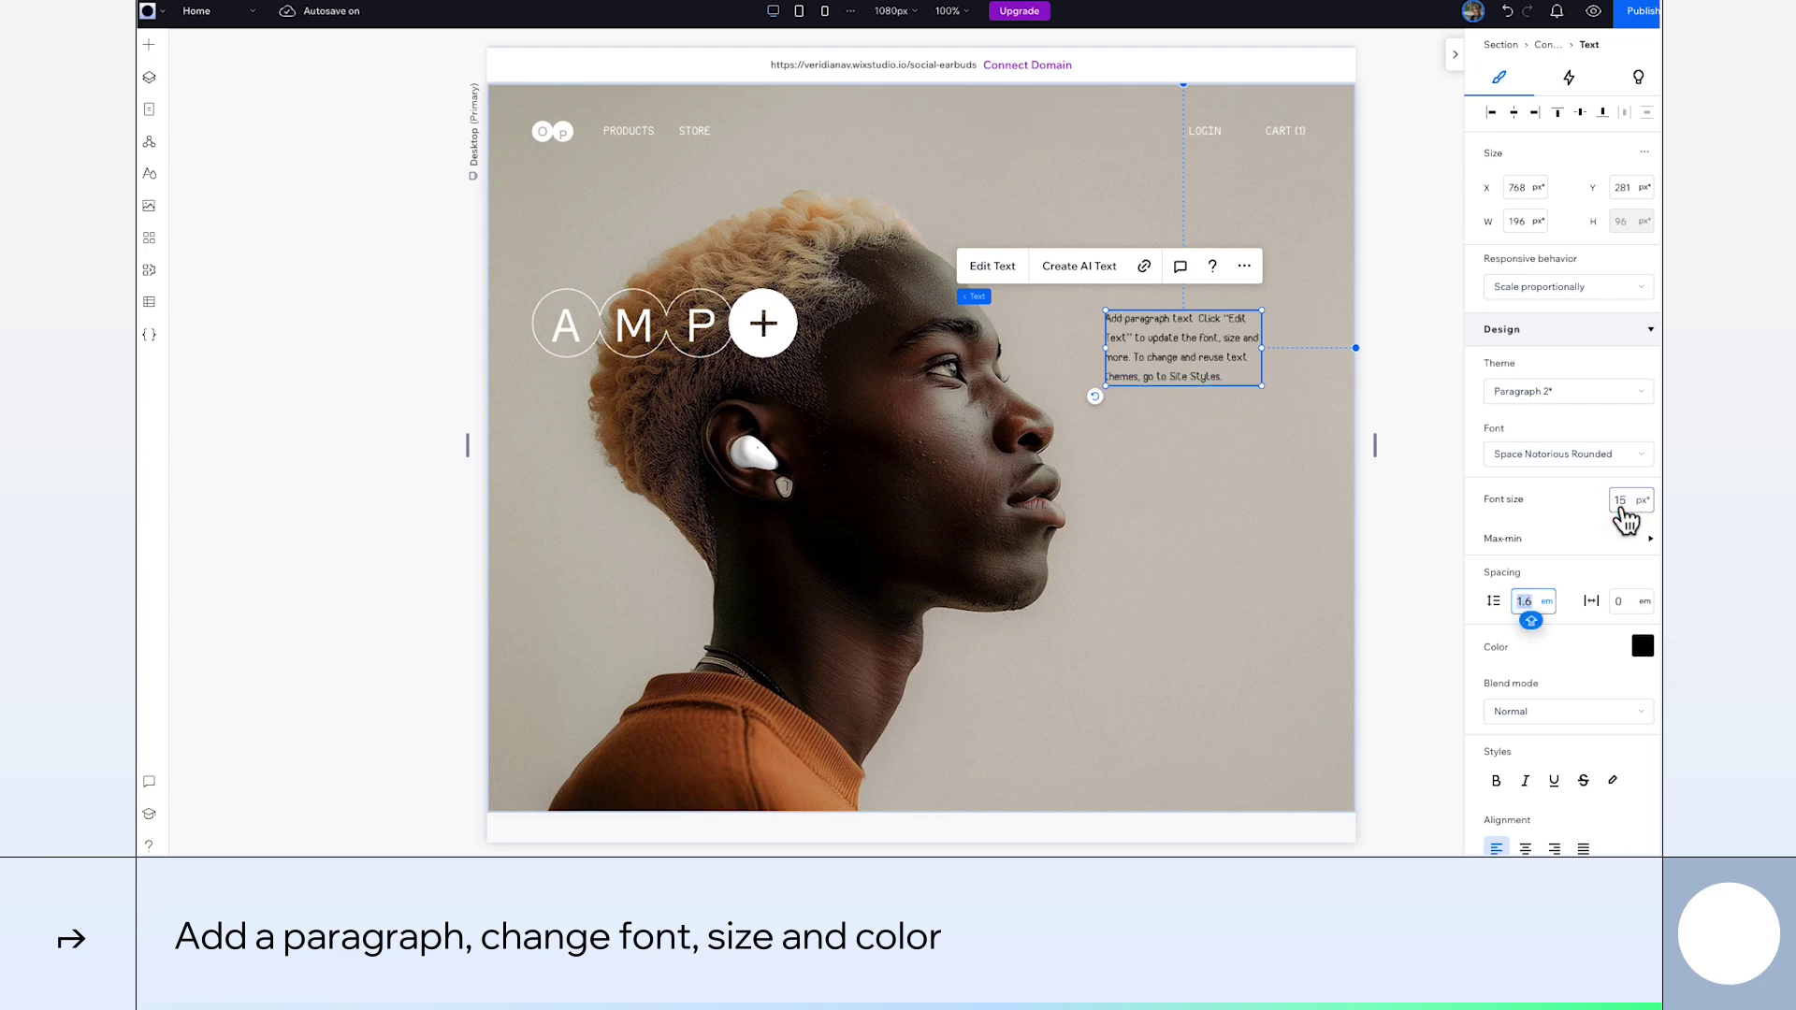
{"action": "left_click", "coordinate": [1642, 644]}
{"action": "left_click", "coordinate": [1514, 603]}
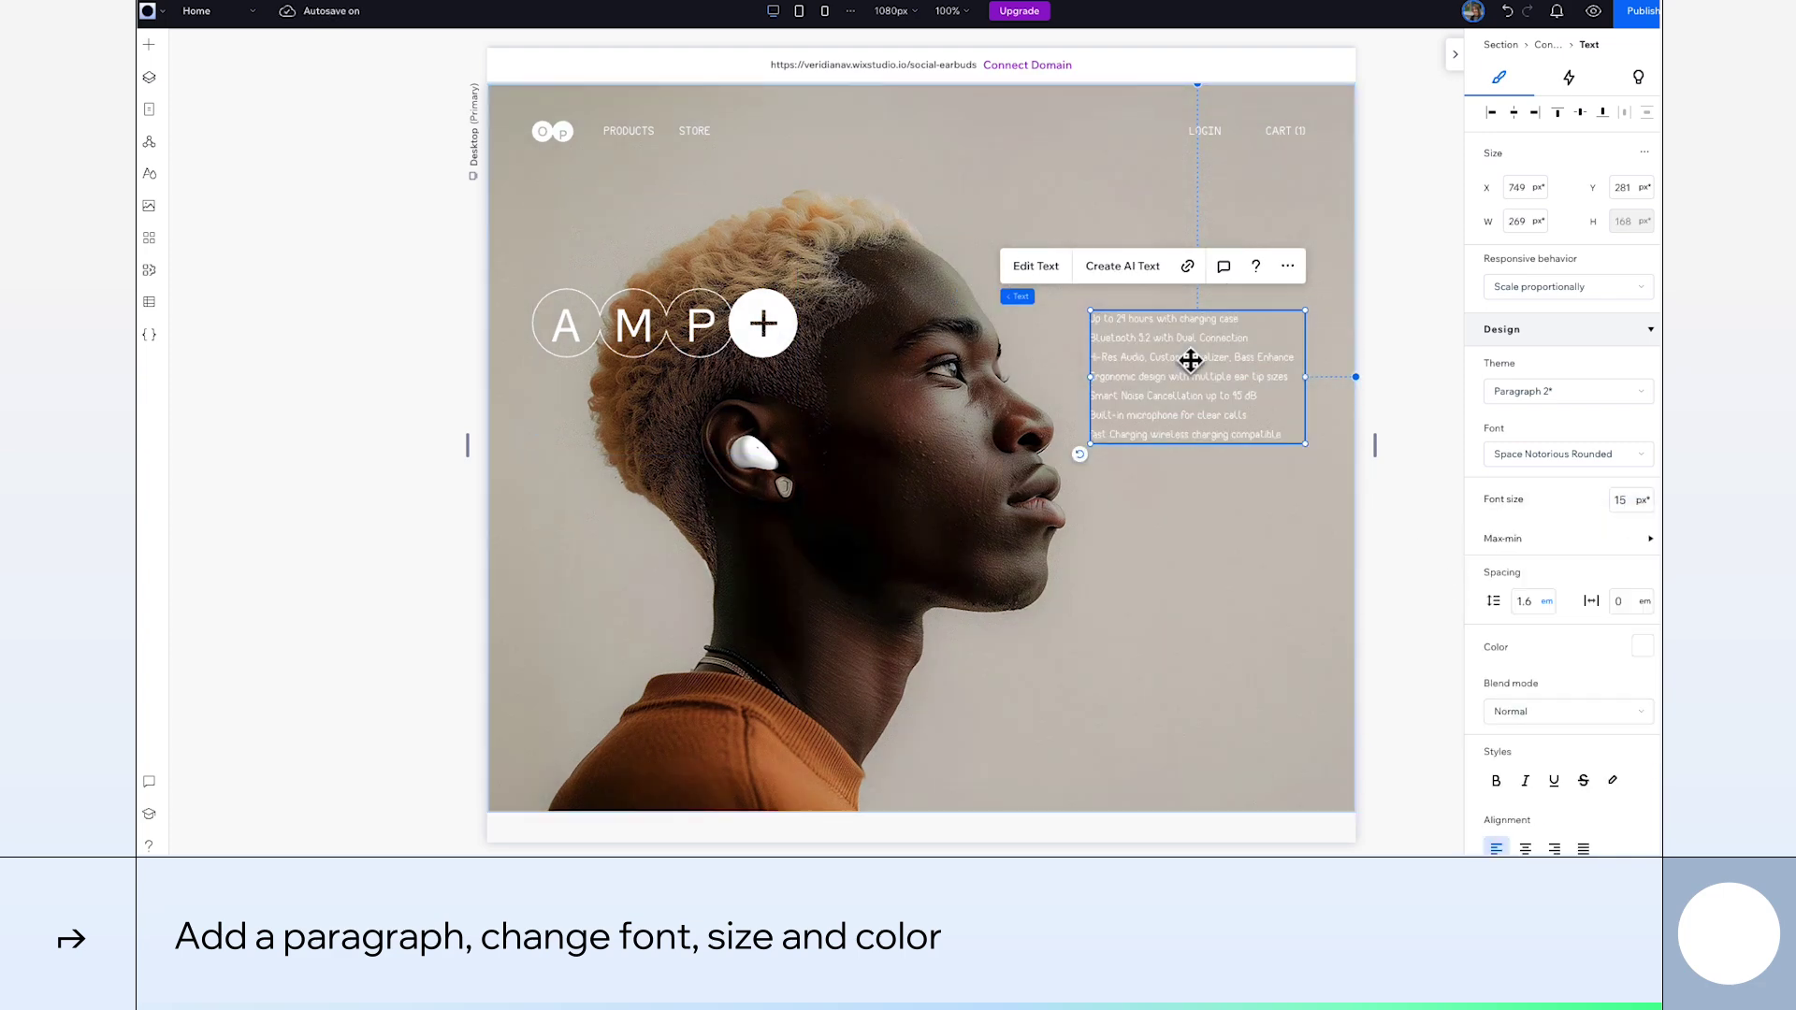
Replace the paragraph with the seven-line earbuds feature list, and stack it with the large AMP+ logo
{"action": "left_click_drag", "start_coordinate": [1191, 361], "coordinate": [1190, 361]}
{"action": "left_click", "coordinate": [761, 320], "text": "shift"}
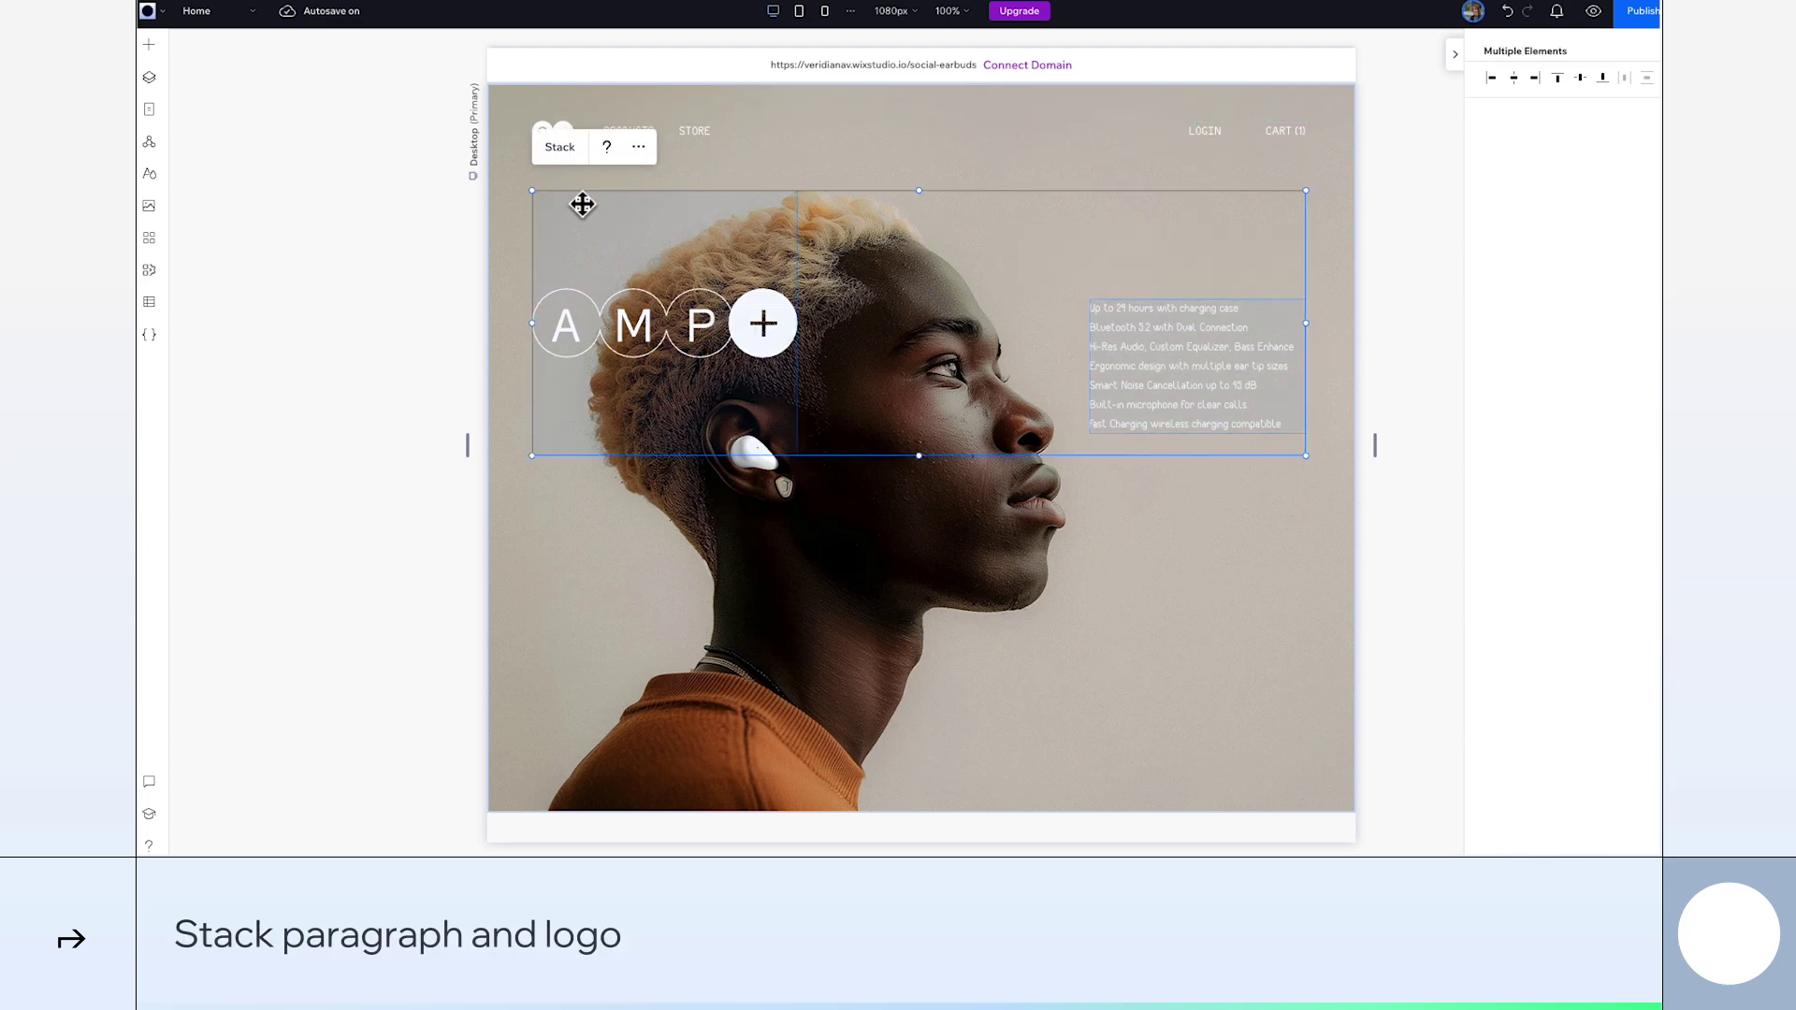
{"action": "left_click", "coordinate": [560, 148]}
{"action": "left_click", "coordinate": [409, 251]}
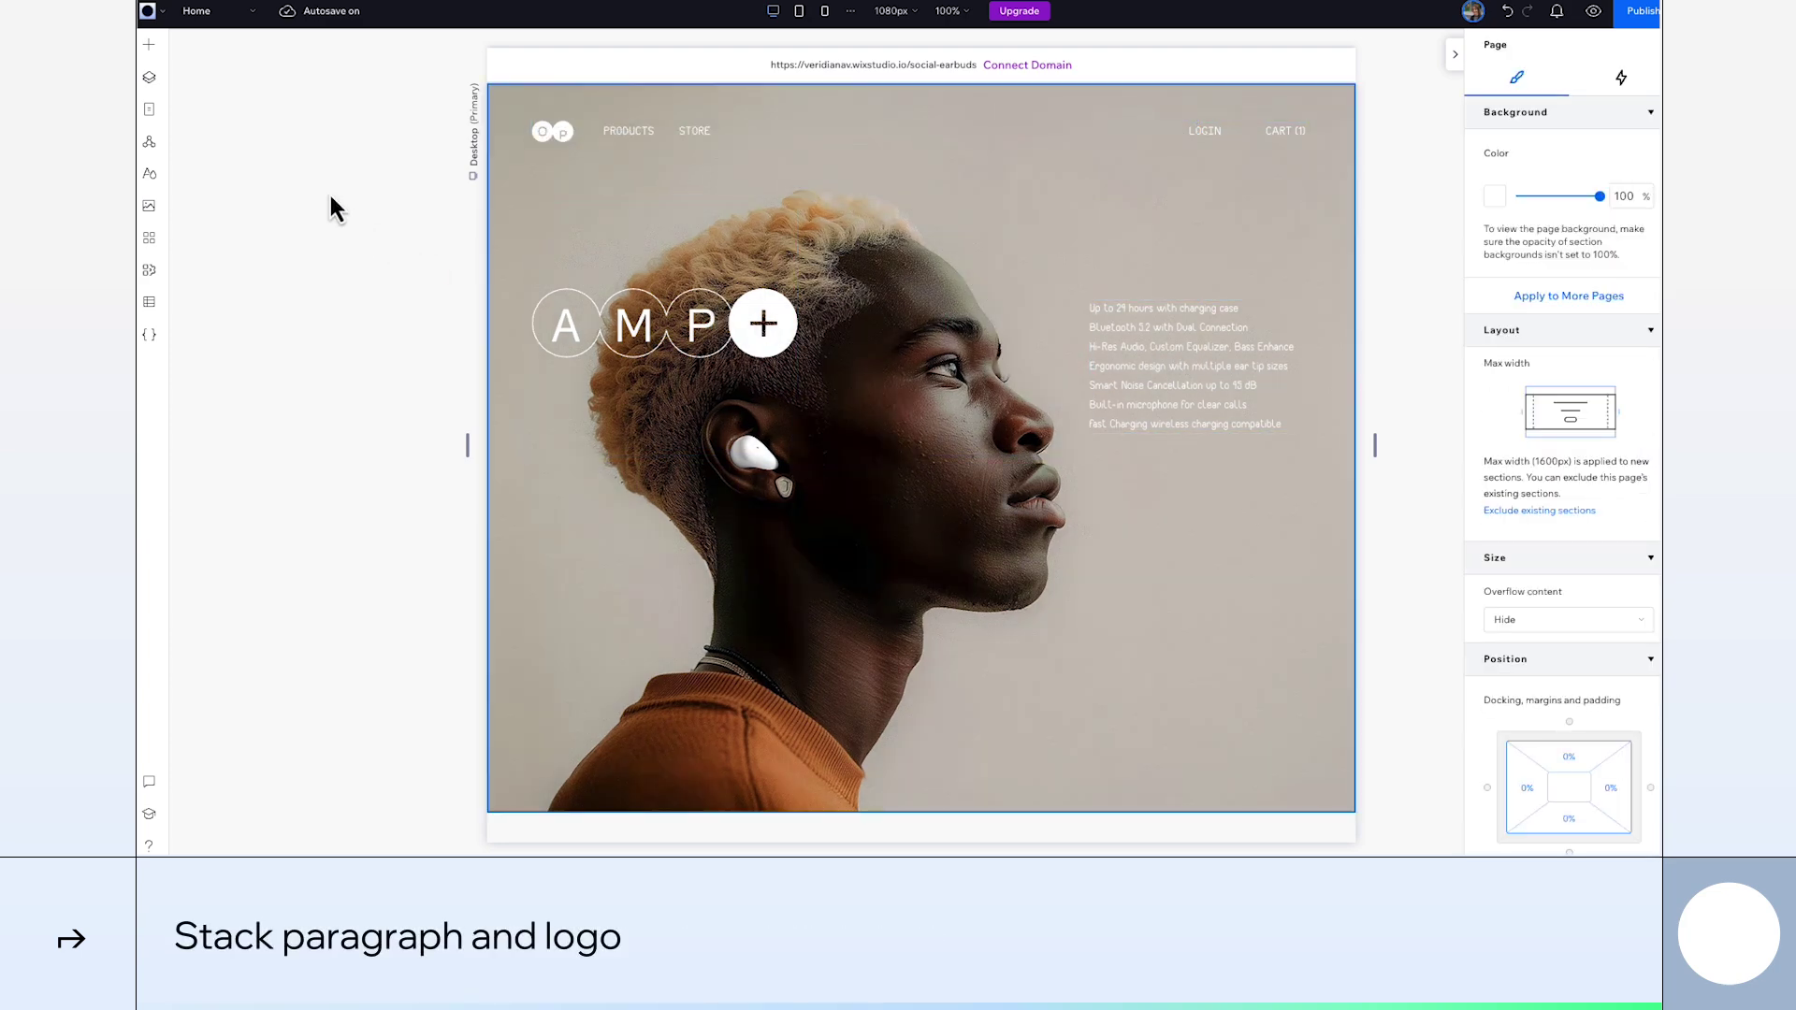
Add a container to the section and stretch it to fill the whole section
{"action": "left_click", "coordinate": [148, 44]}
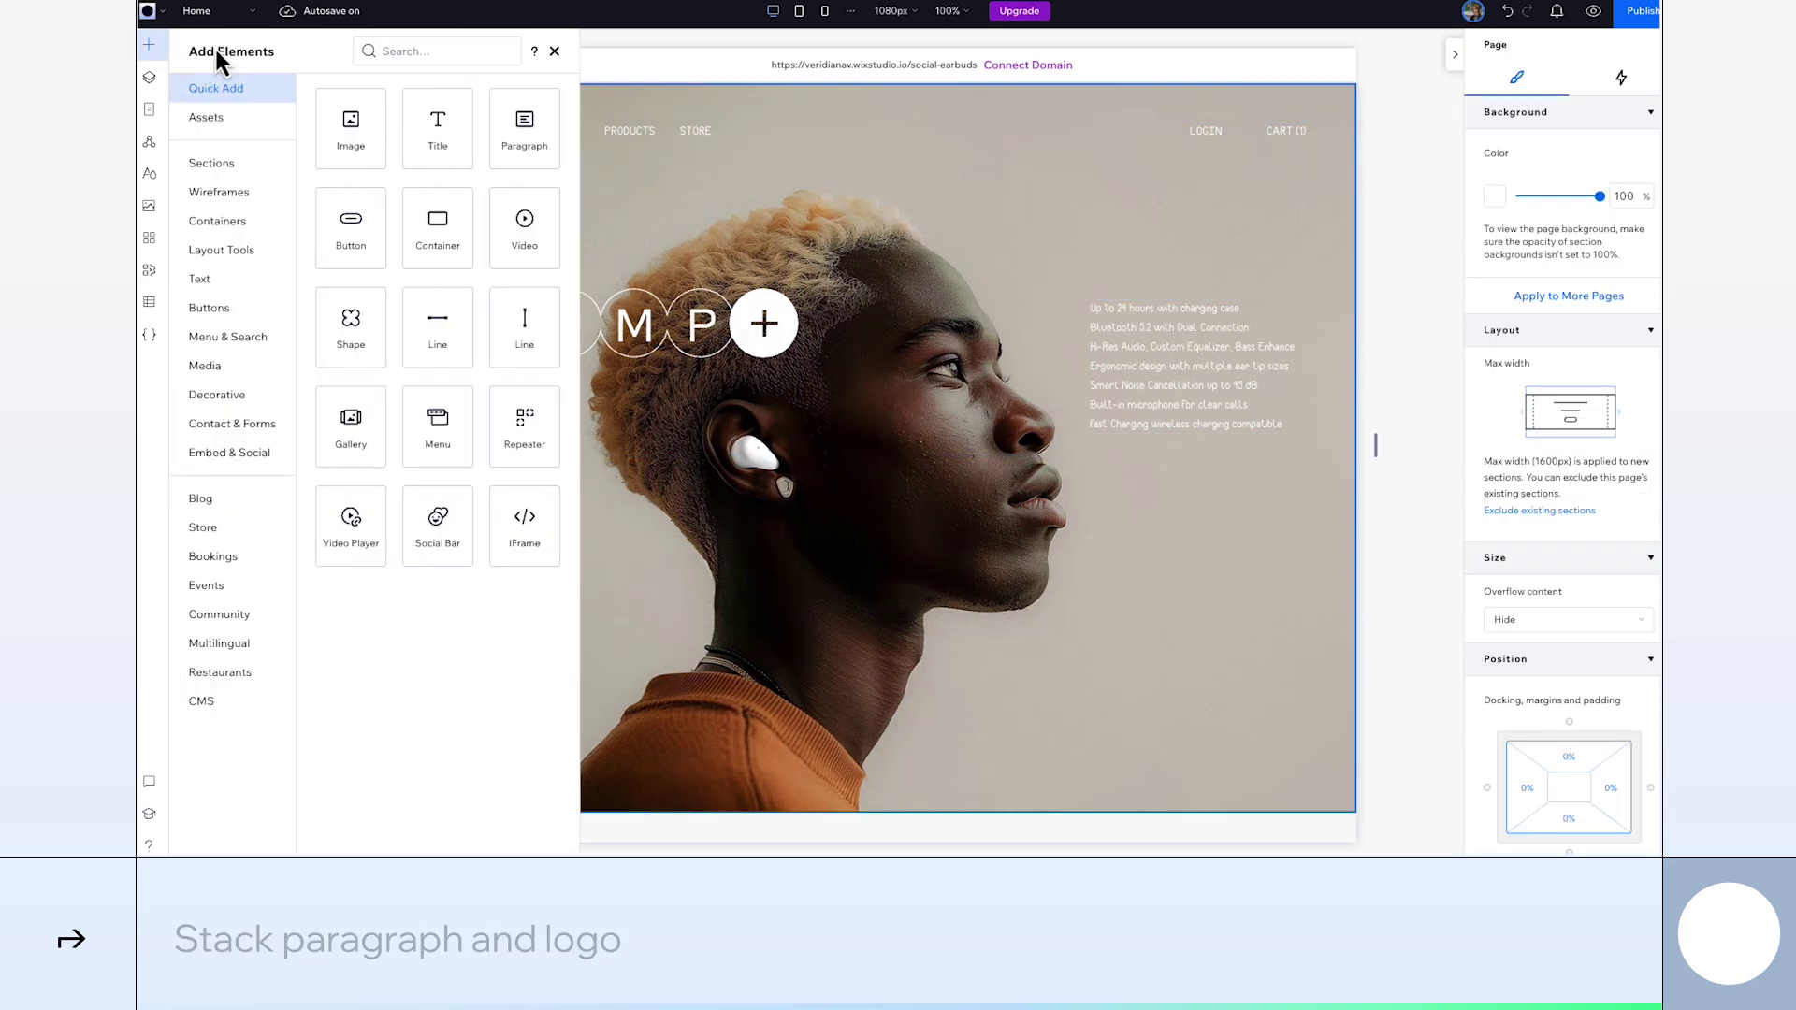
{"action": "left_click", "coordinate": [436, 210]}
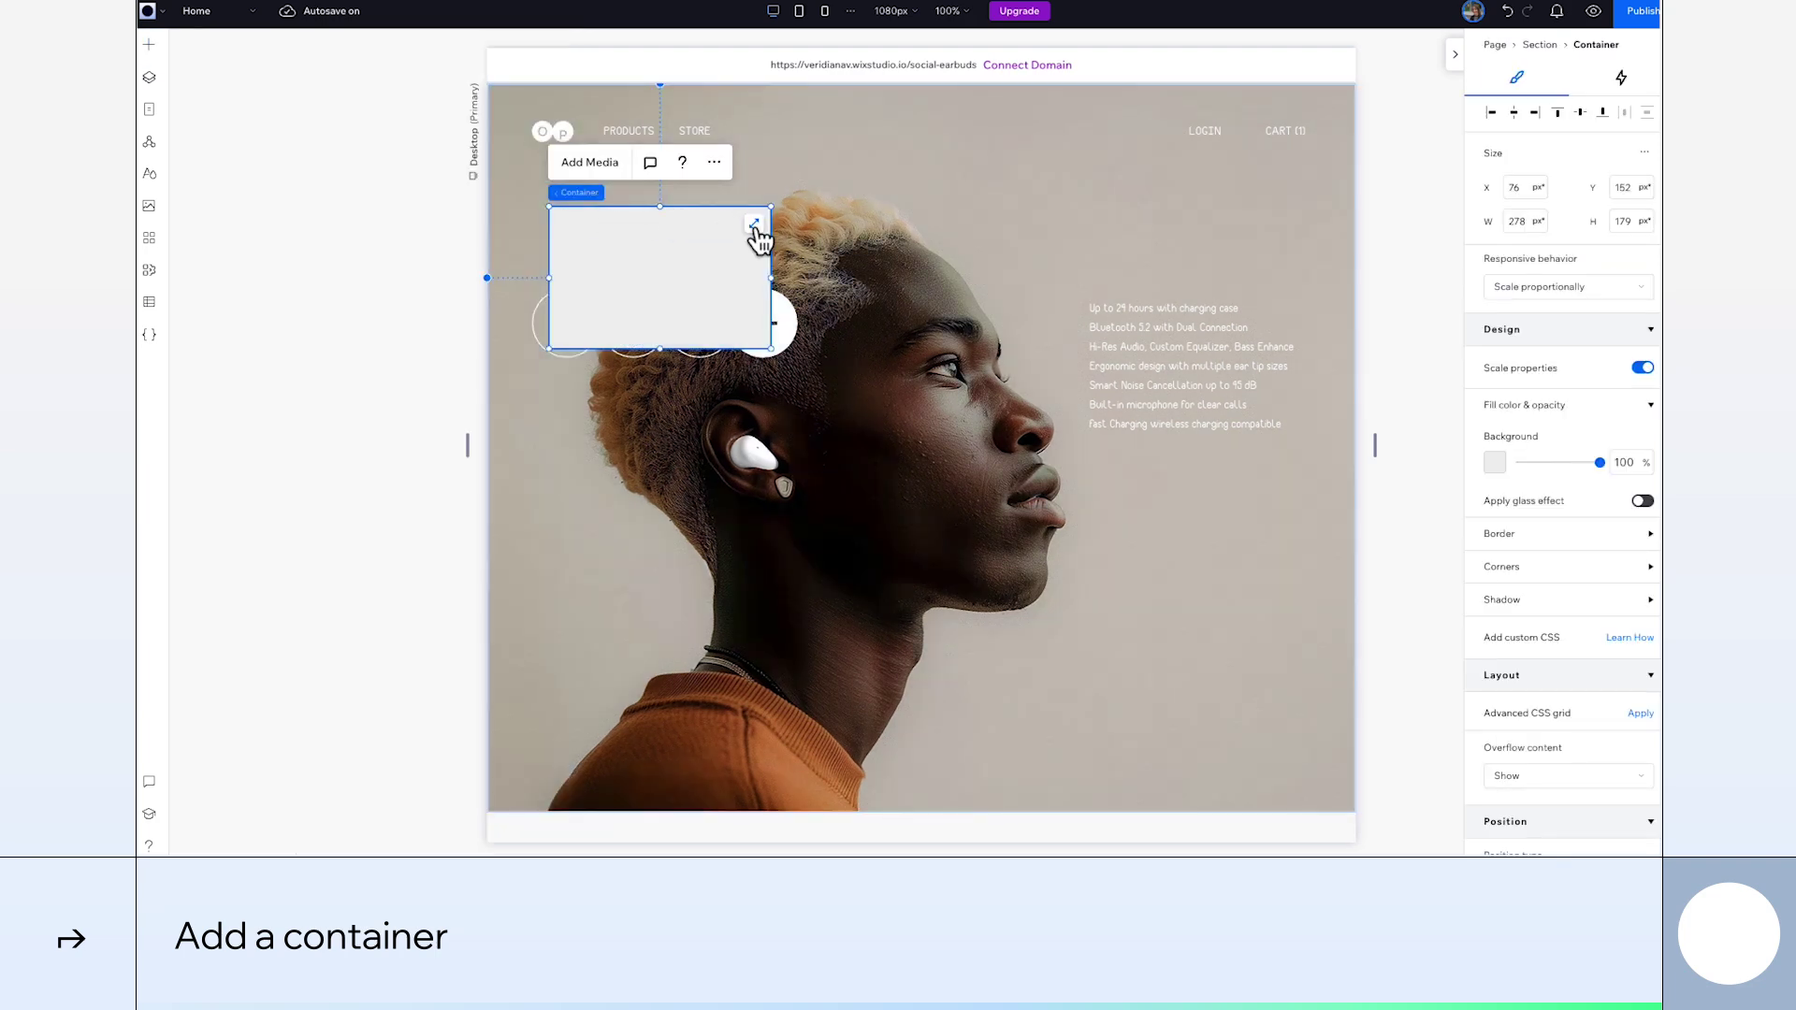
{"action": "left_click", "coordinate": [760, 234]}
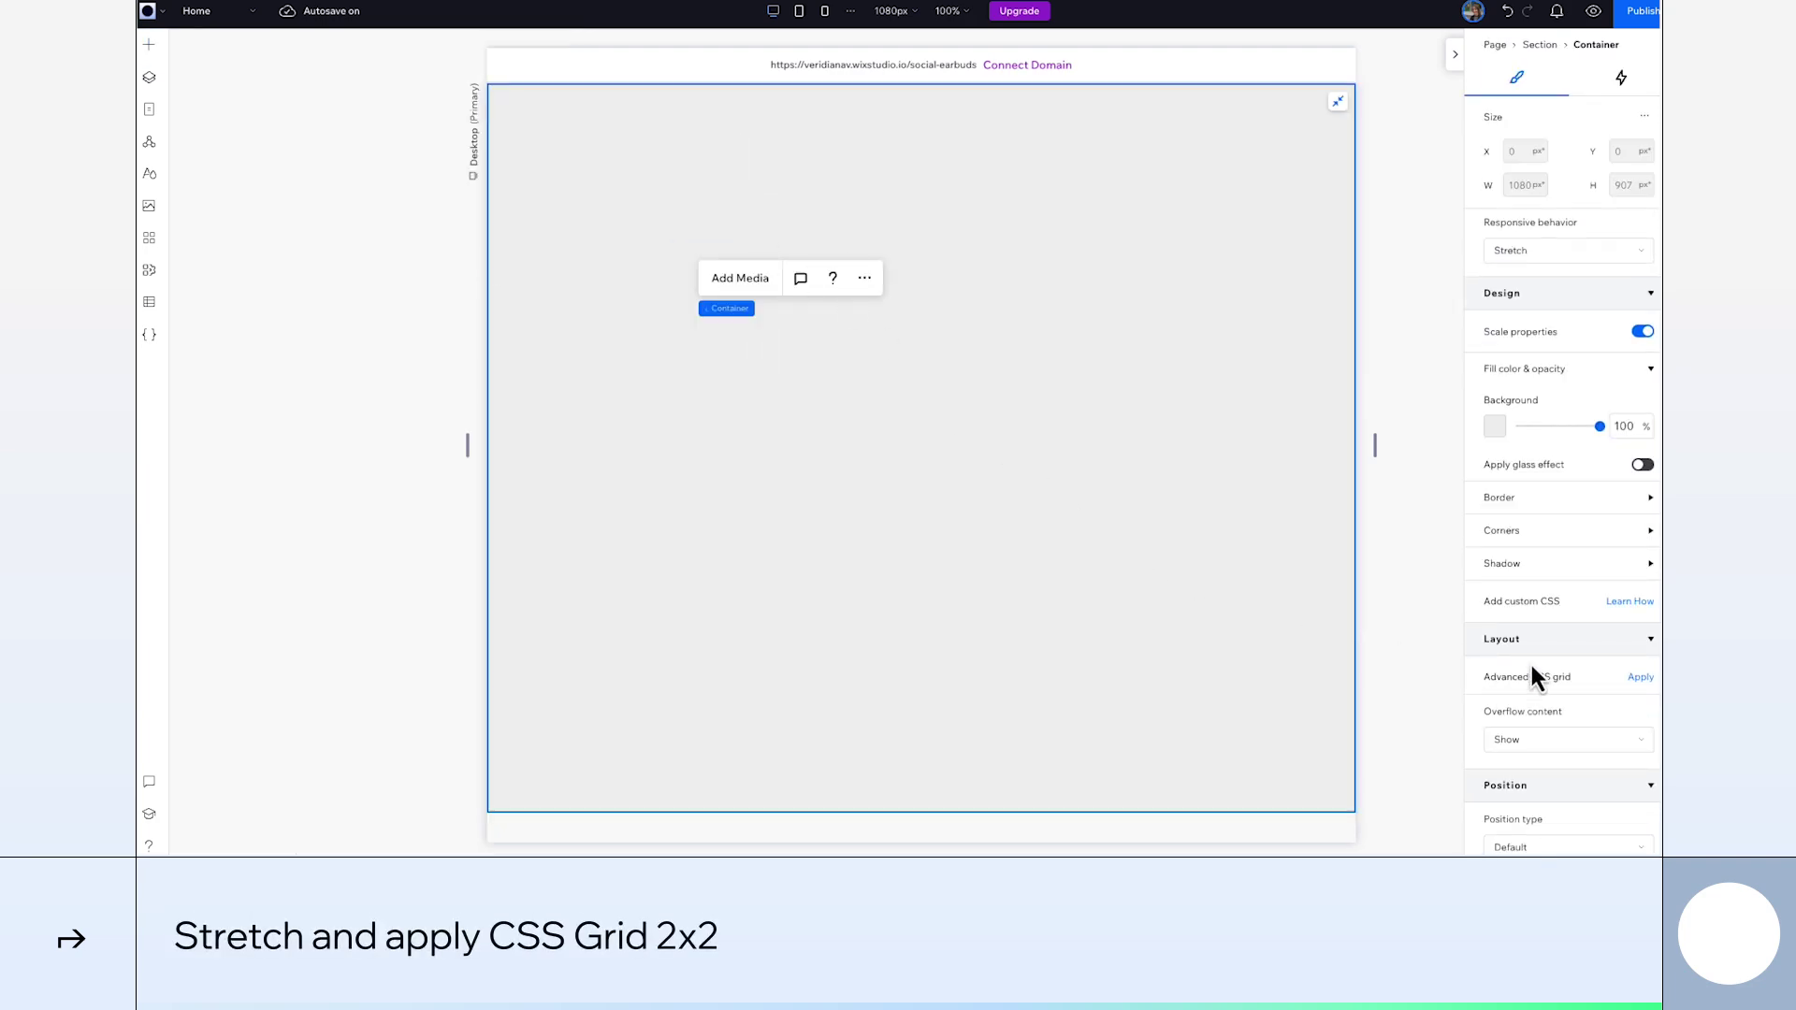
Apply a 2x2 advanced CSS grid to the stretched container and set its background opacity to 0%
{"action": "left_click", "coordinate": [1642, 679]}
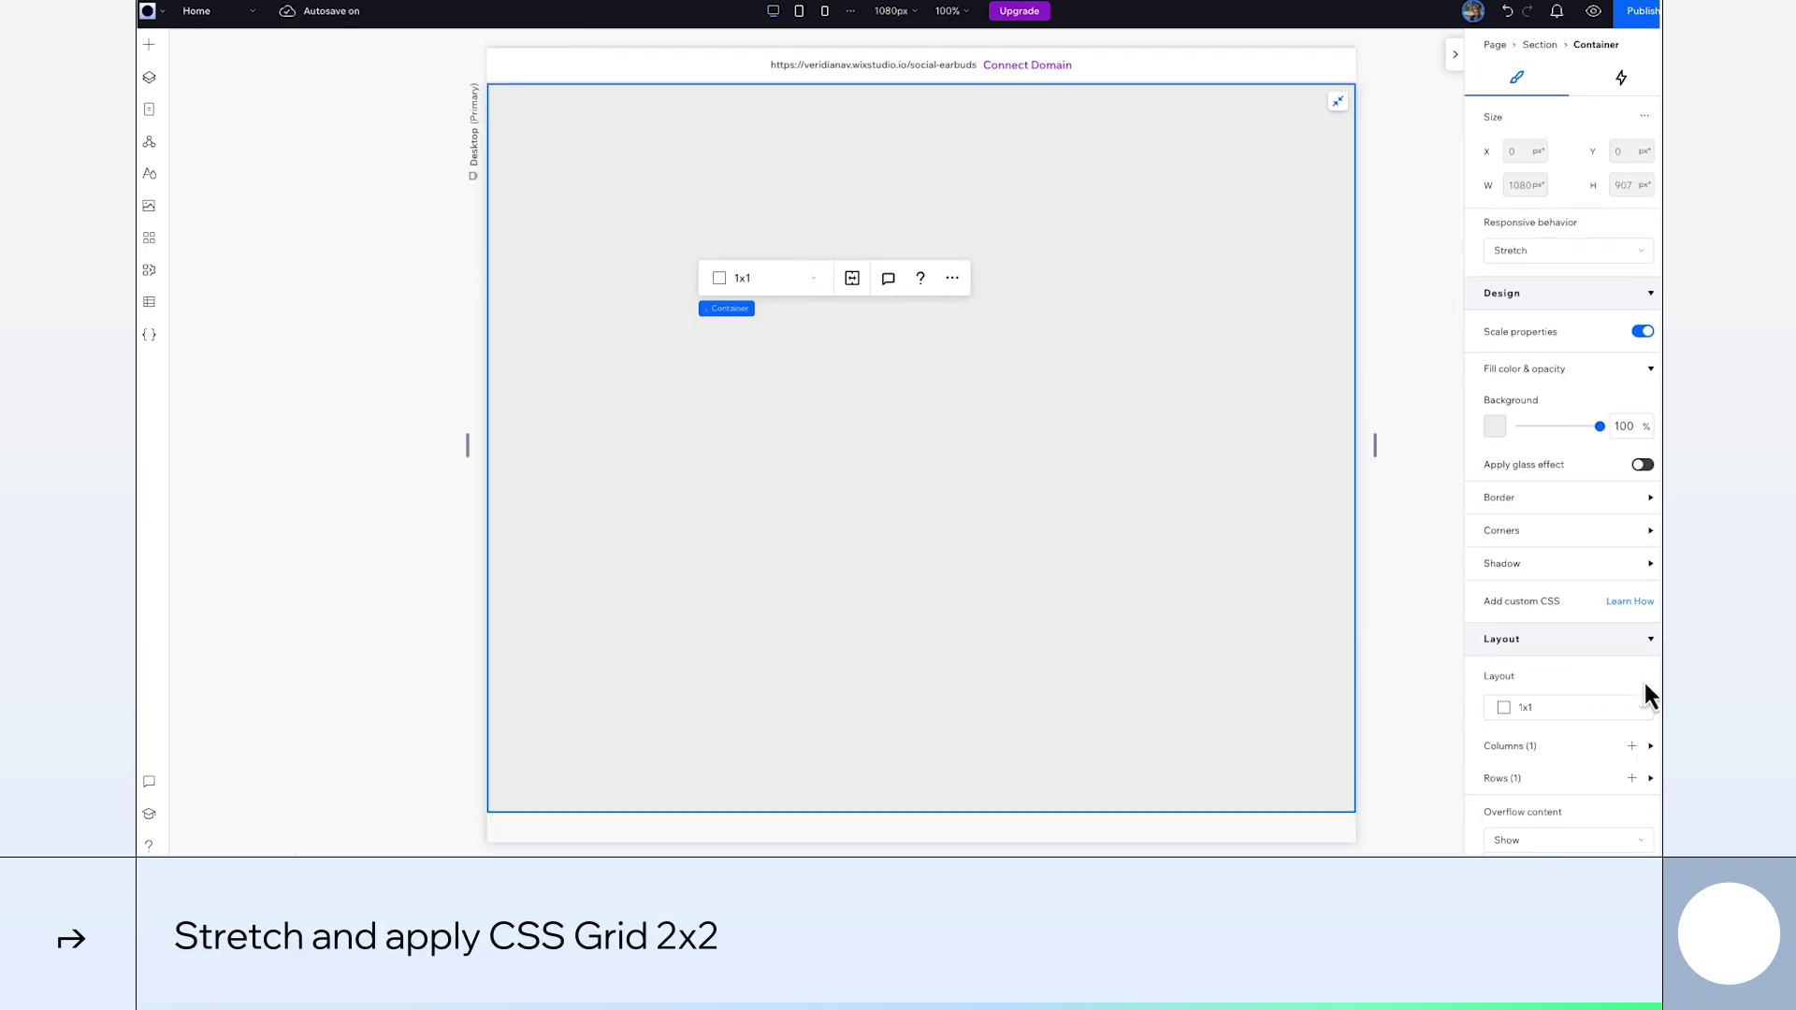
{"action": "left_click", "coordinate": [777, 280]}
{"action": "left_click", "coordinate": [765, 409]}
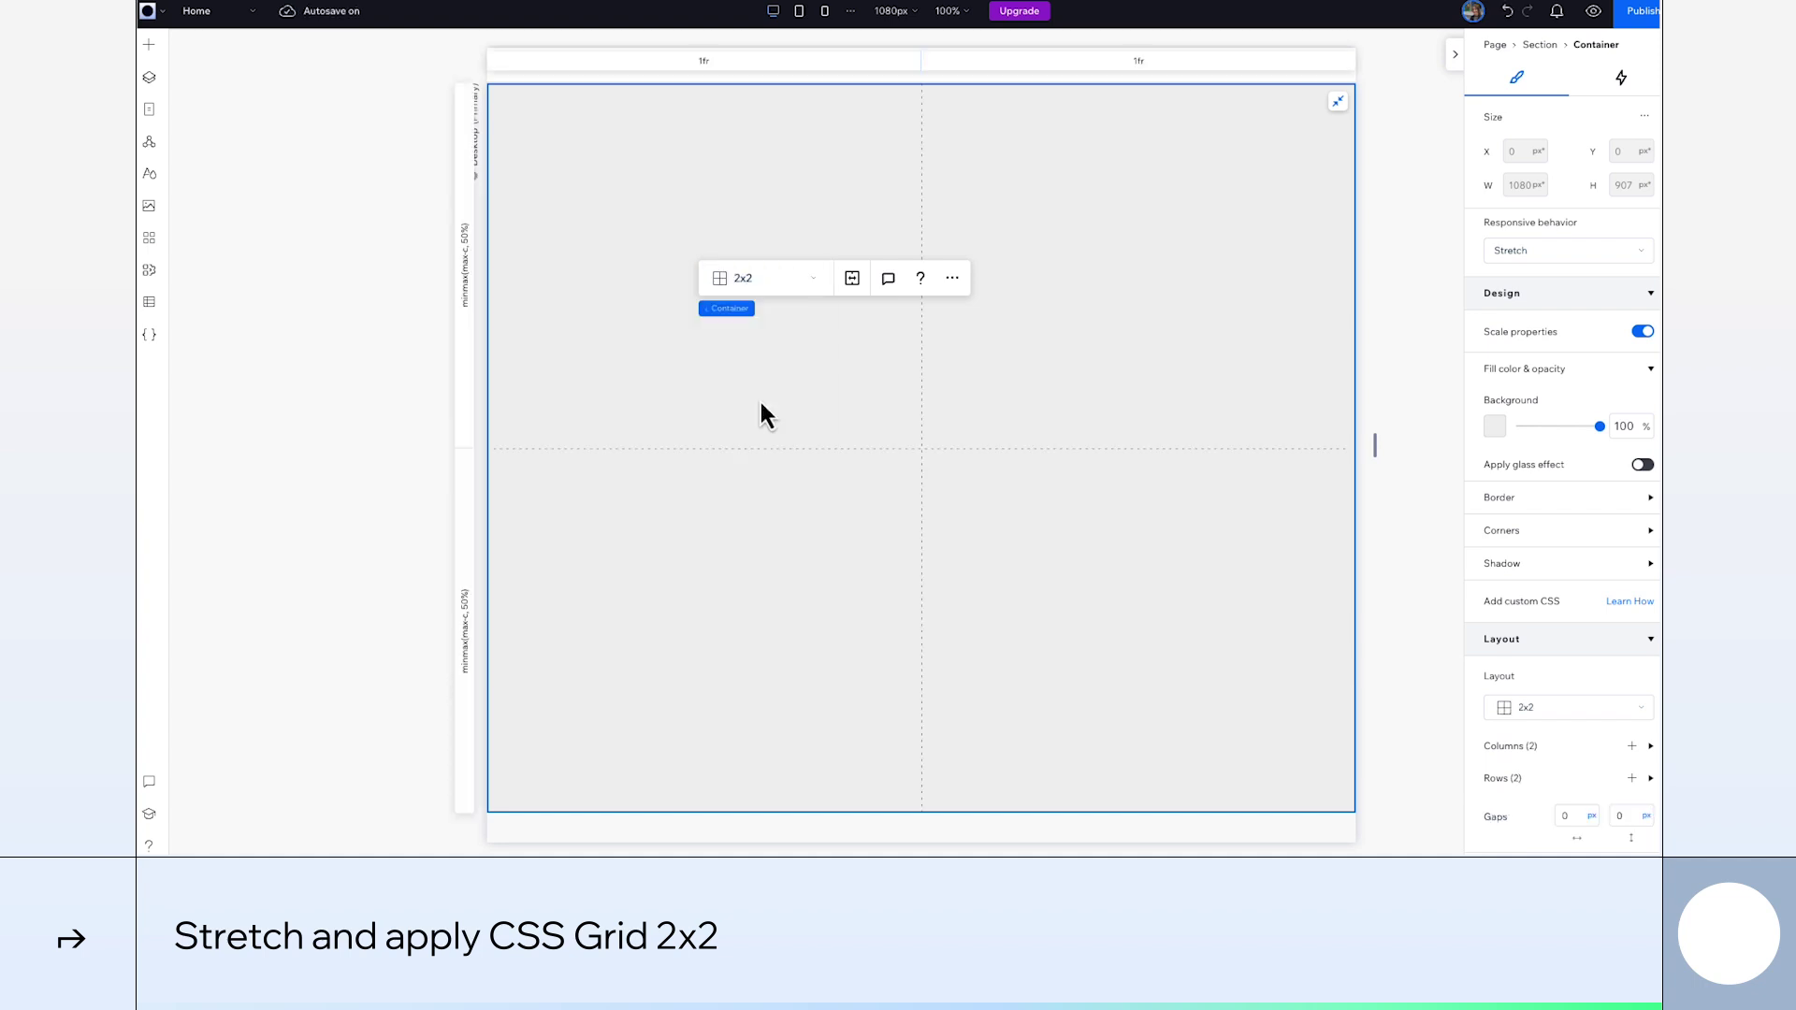
{"action": "left_click_drag", "start_coordinate": [1600, 427], "coordinate": [1508, 436]}
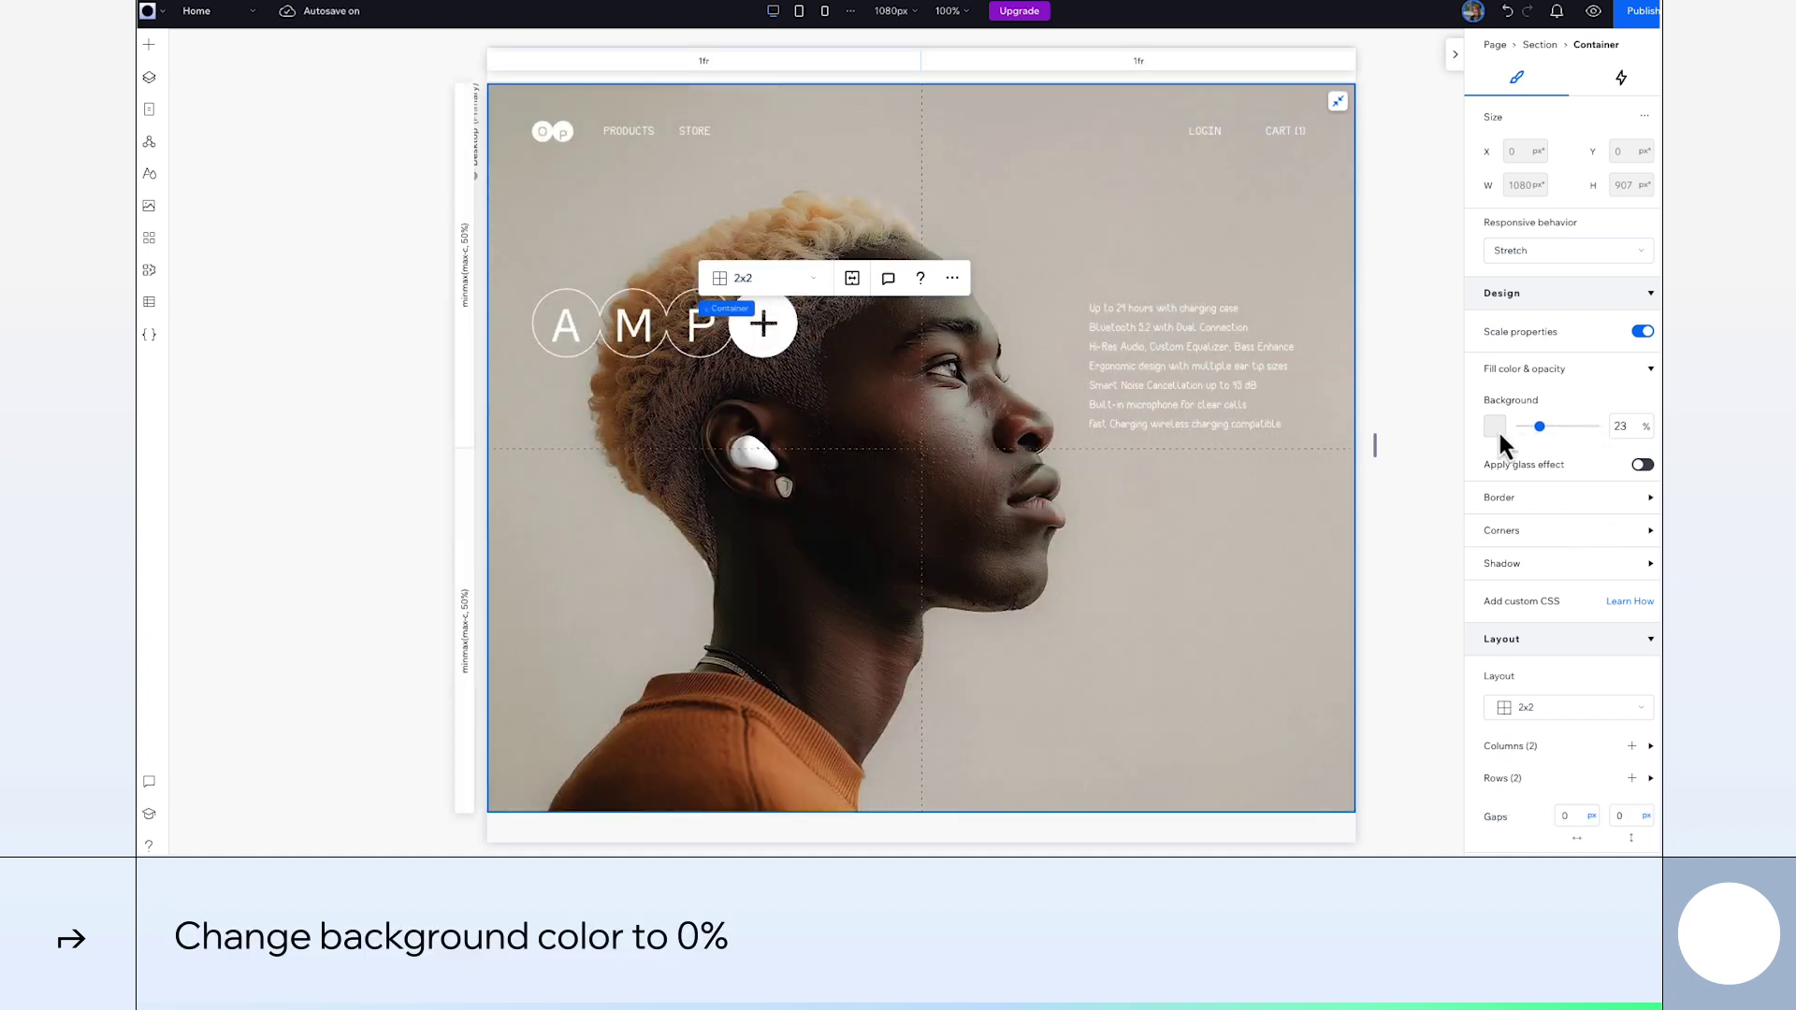
Add a container inside the grid, duplicate it three times and assign one container to each of the four grid cells
{"action": "left_click", "coordinate": [146, 56]}
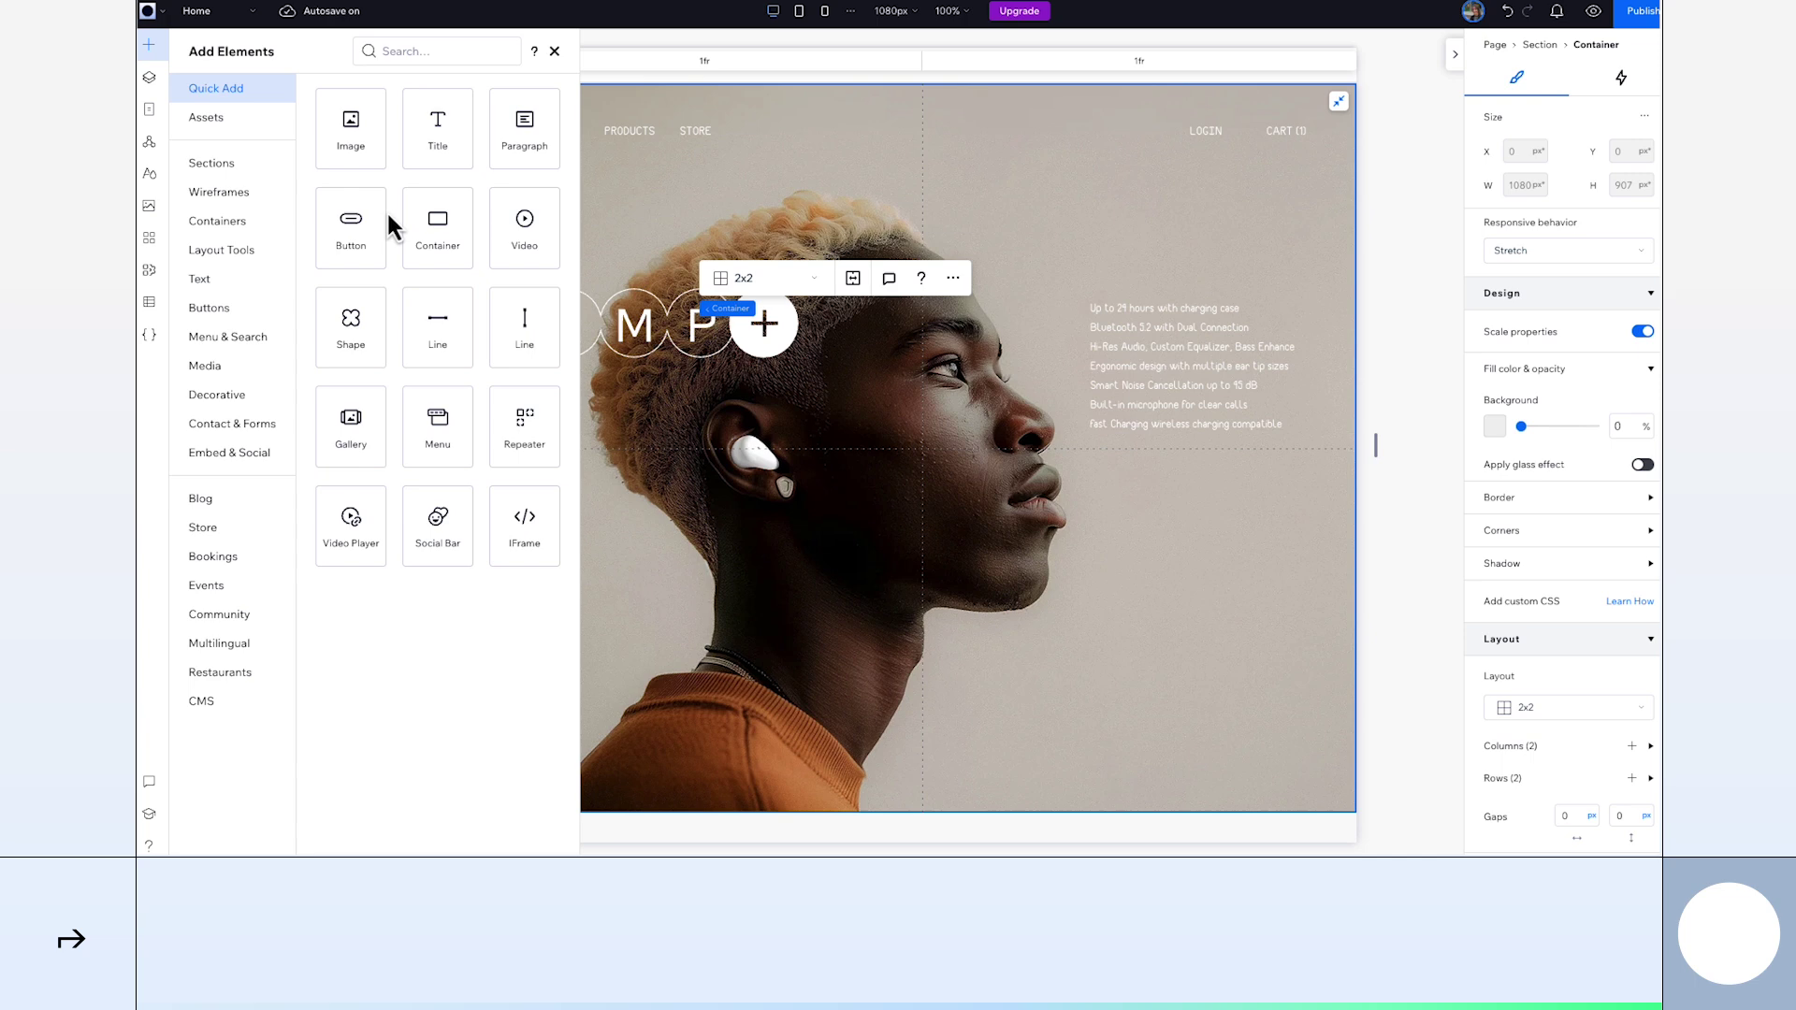
{"action": "left_click_drag", "start_coordinate": [441, 241], "coordinate": [818, 417]}
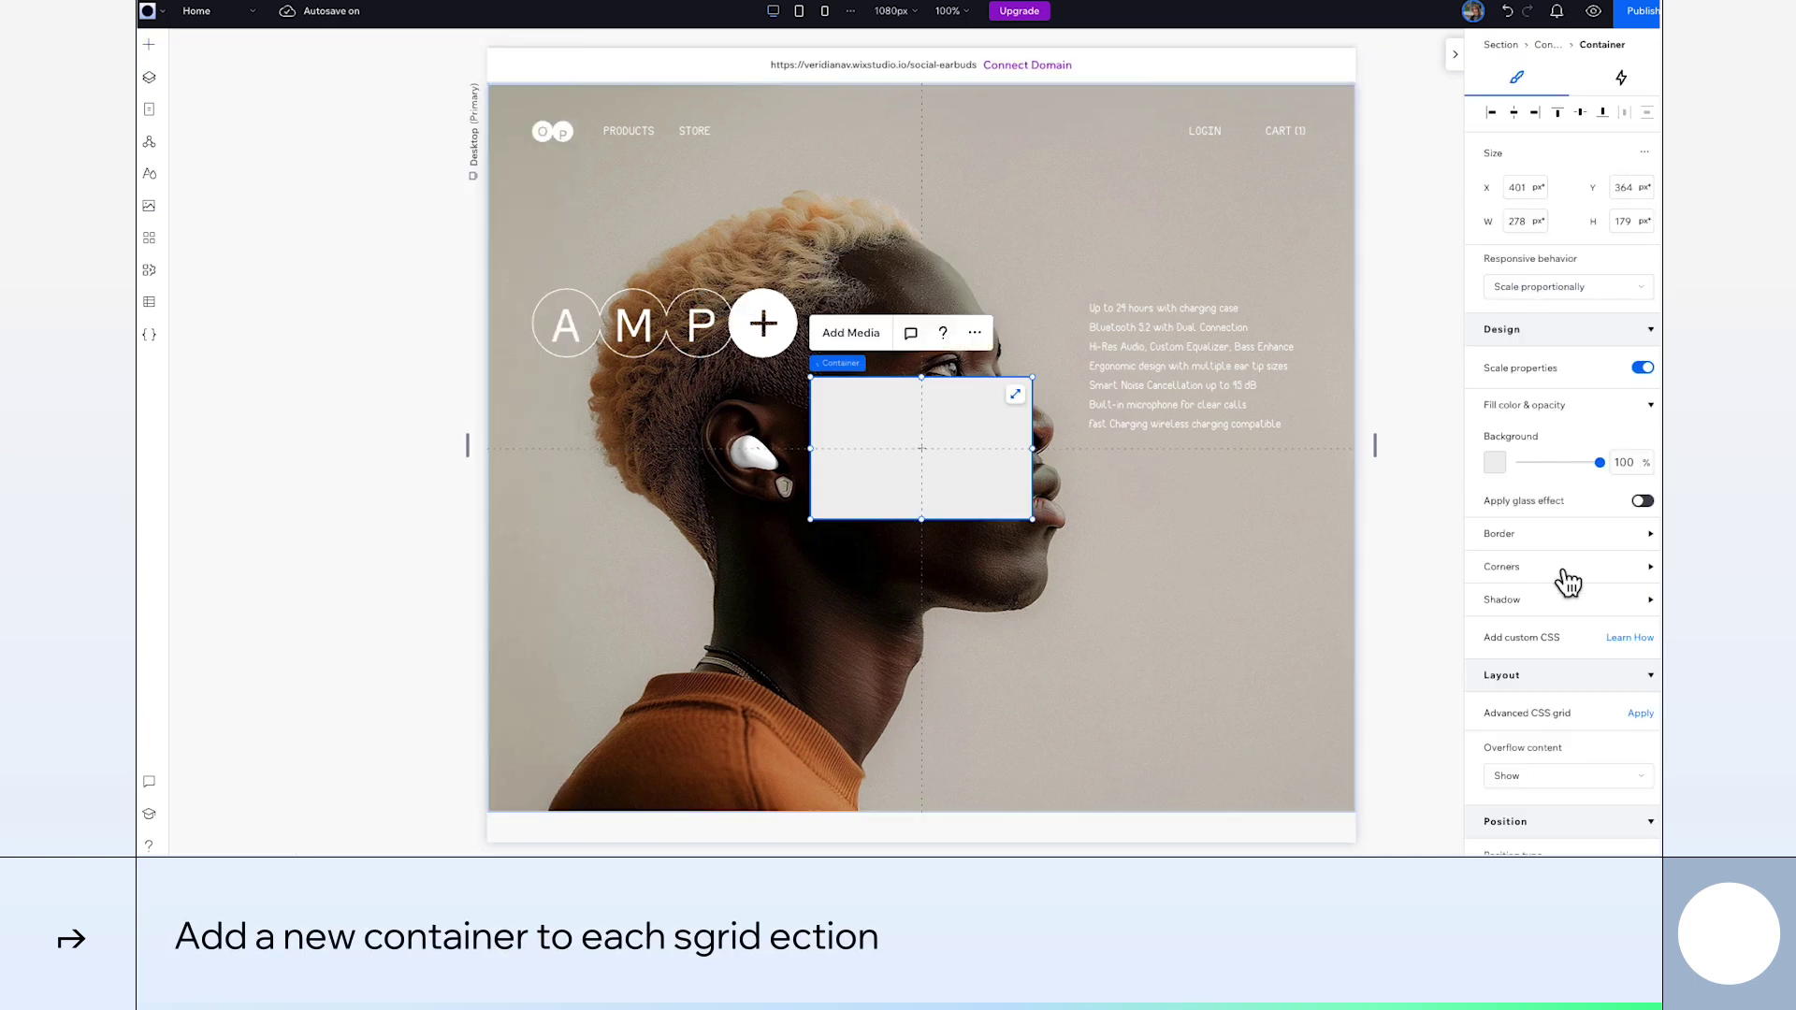
{"action": "scroll", "coordinate": [1548, 575], "scroll_direction": "down", "scroll_amount": 5}
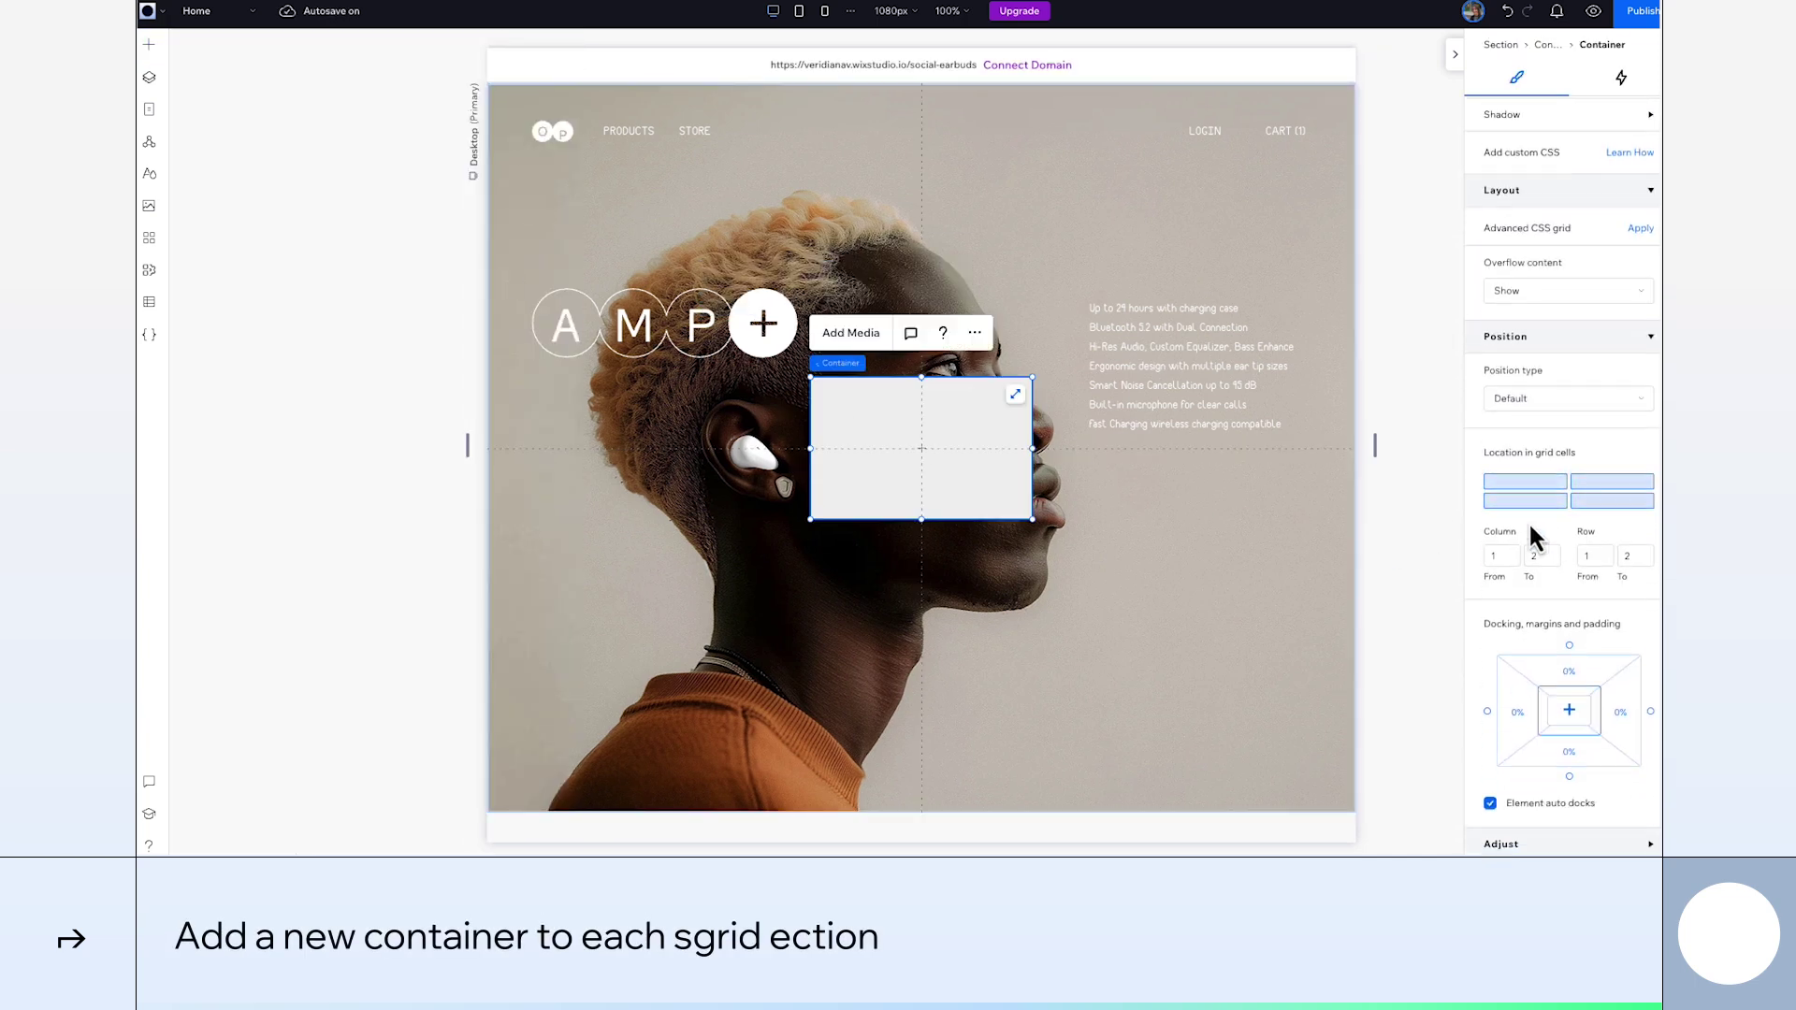
{"action": "left_click", "coordinate": [1523, 480]}
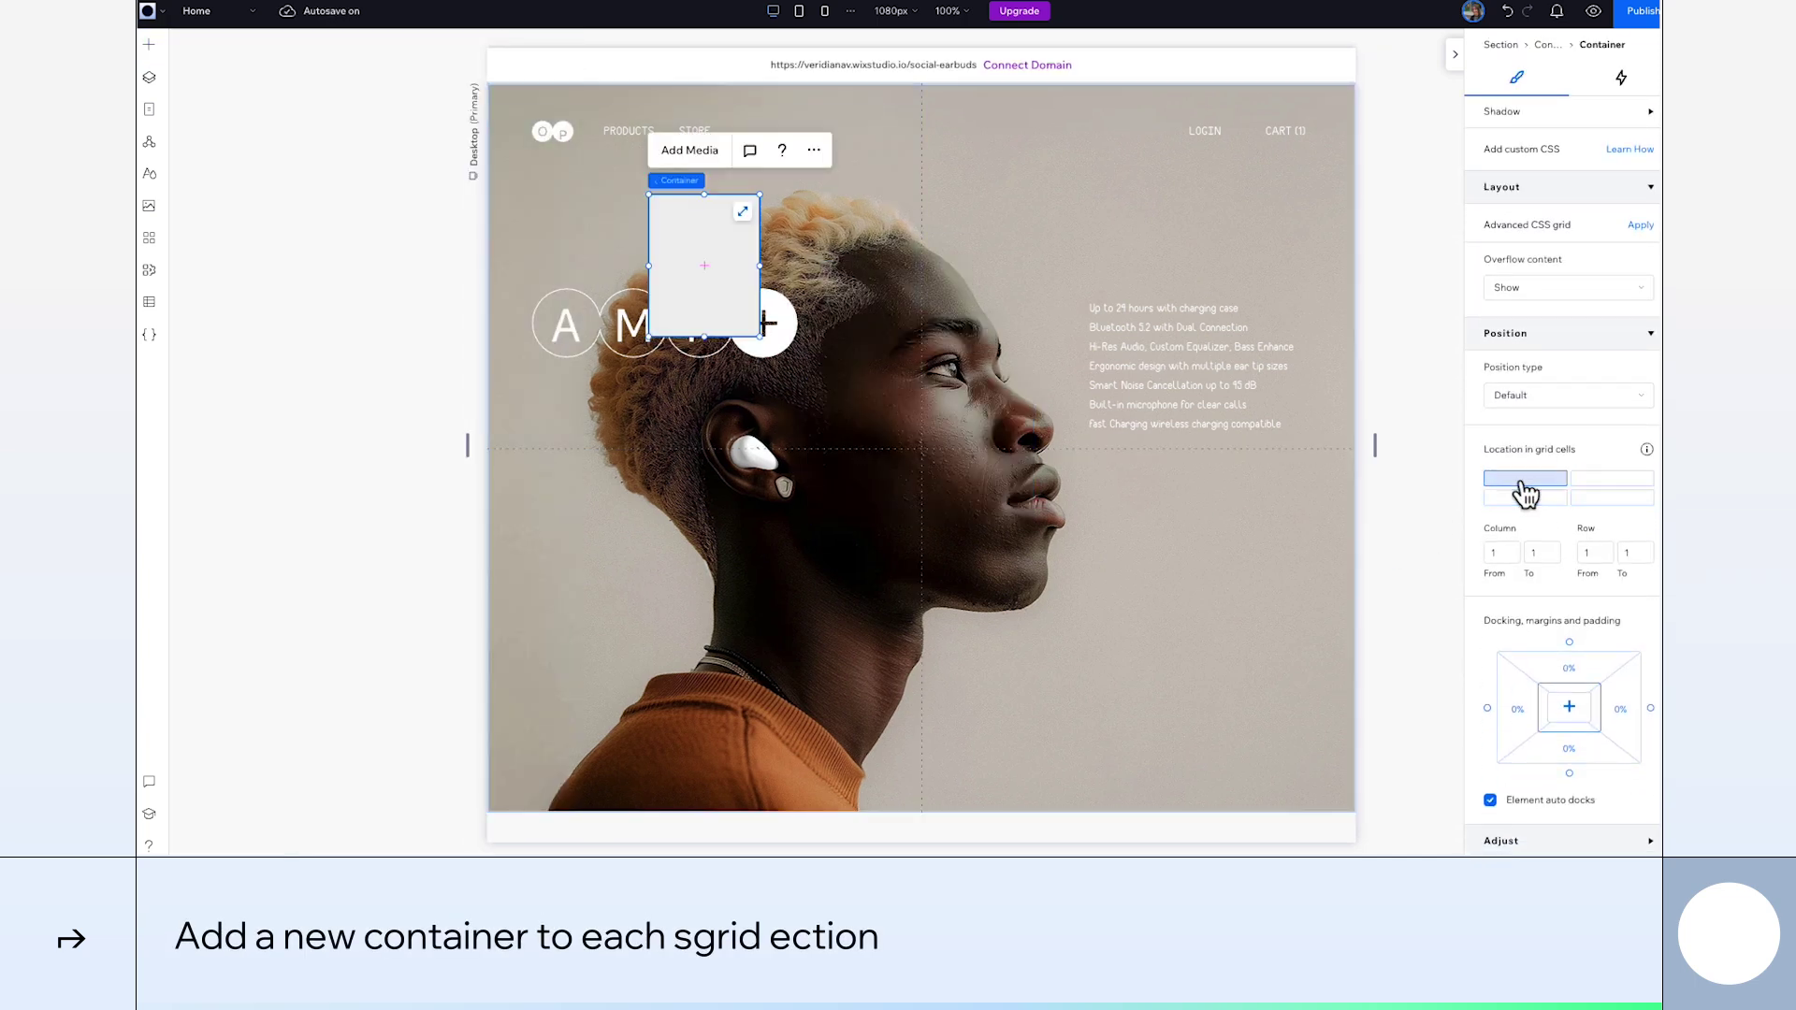
{"action": "left_click", "coordinate": [1601, 481]}
{"action": "left_click", "coordinate": [1548, 502]}
{"action": "key", "text": "ctrl+d"}
{"action": "left_click", "coordinate": [1588, 502]}
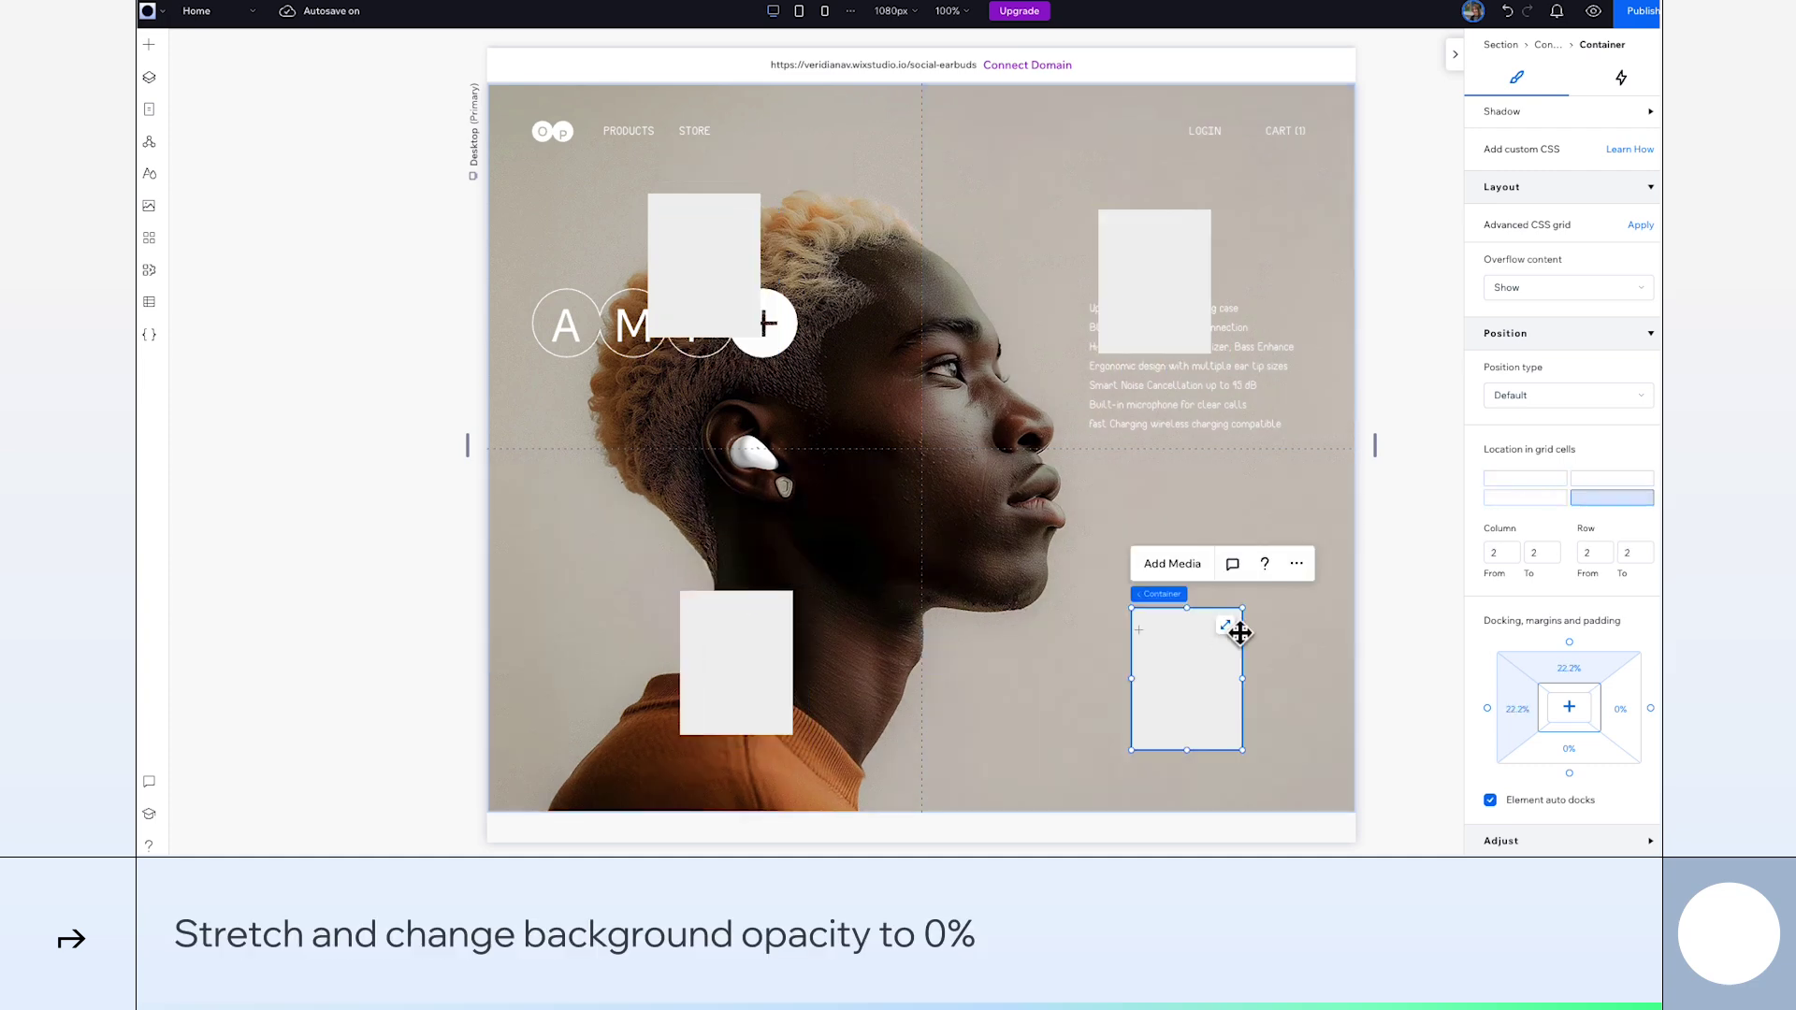
Stretch each of the four small containers to fill its own grid cell
{"action": "left_click", "coordinate": [1228, 624]}
{"action": "left_click", "coordinate": [743, 619]}
{"action": "left_click", "coordinate": [775, 610]}
{"action": "left_click", "coordinate": [738, 223]}
{"action": "left_click", "coordinate": [742, 212]}
{"action": "left_click", "coordinate": [1153, 243]}
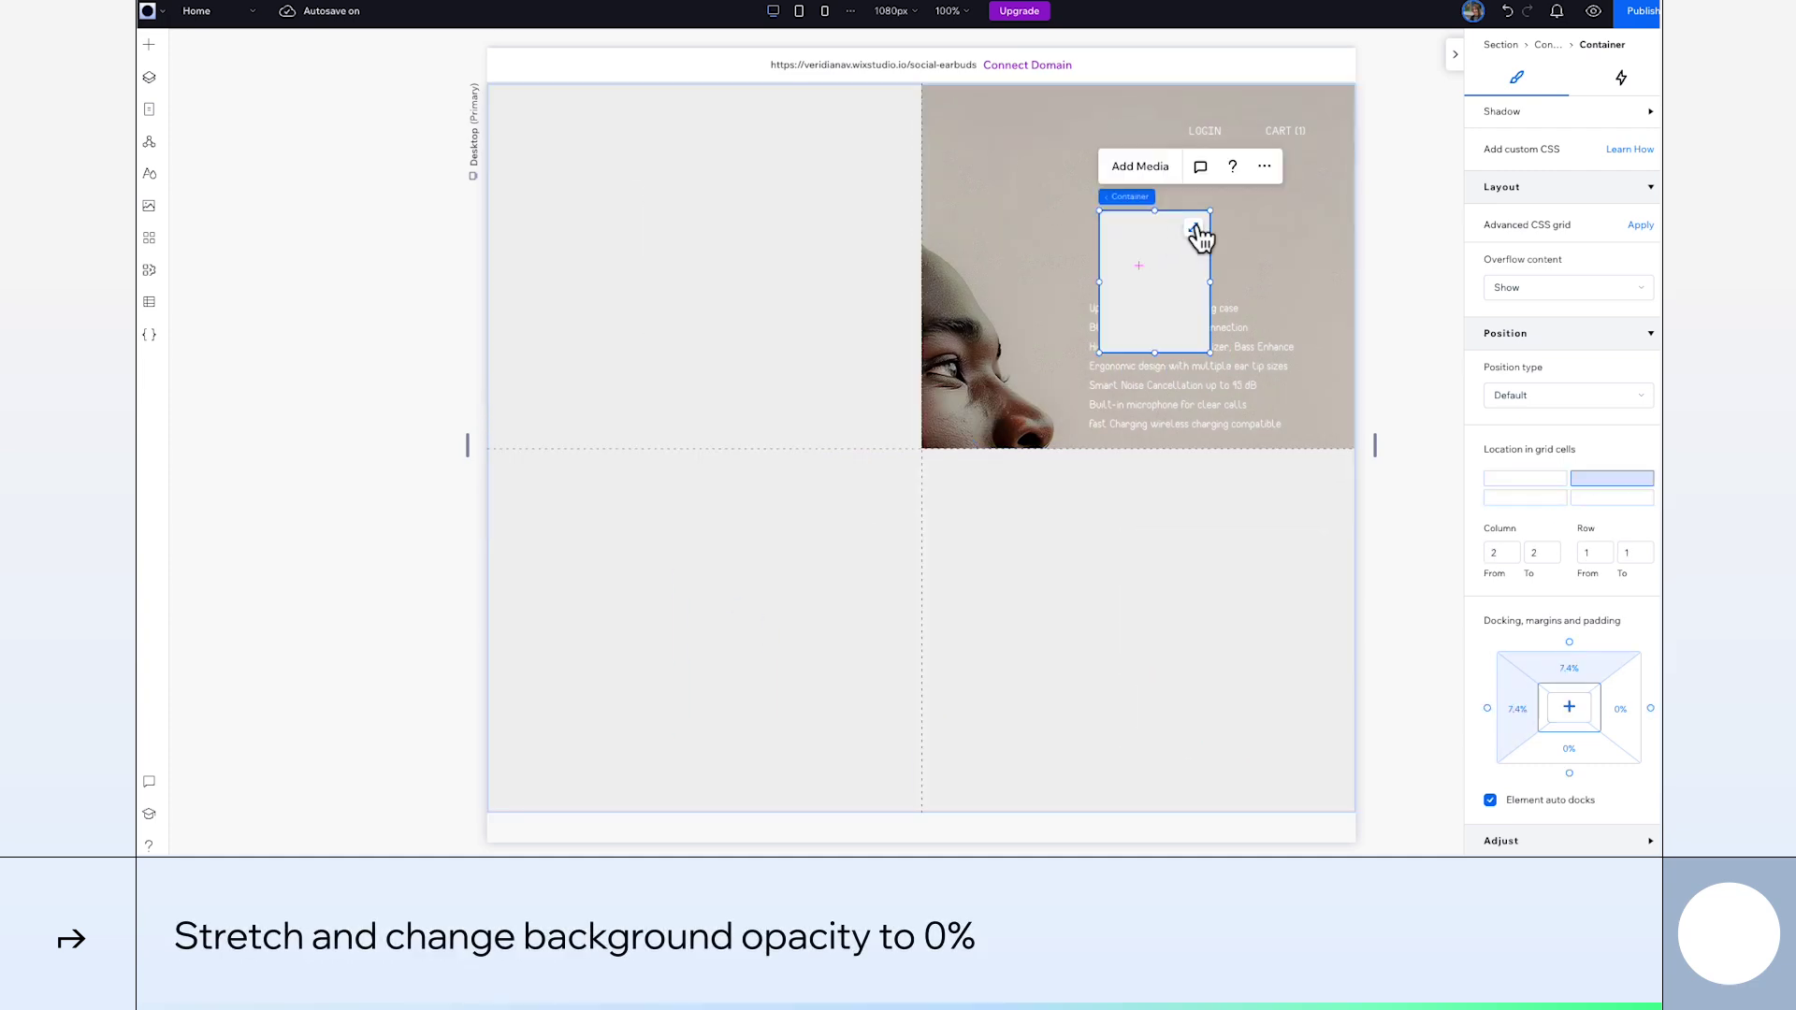
{"action": "left_click", "coordinate": [1196, 227]}
Select all four cell containers together and set their background opacity to 0%
{"action": "left_click", "coordinate": [832, 374], "text": "shift"}
{"action": "left_click", "coordinate": [795, 522], "text": "shift"}
{"action": "left_click", "coordinate": [1075, 524], "text": "shift"}
{"action": "left_click_drag", "start_coordinate": [1589, 208], "coordinate": [1406, 232]}
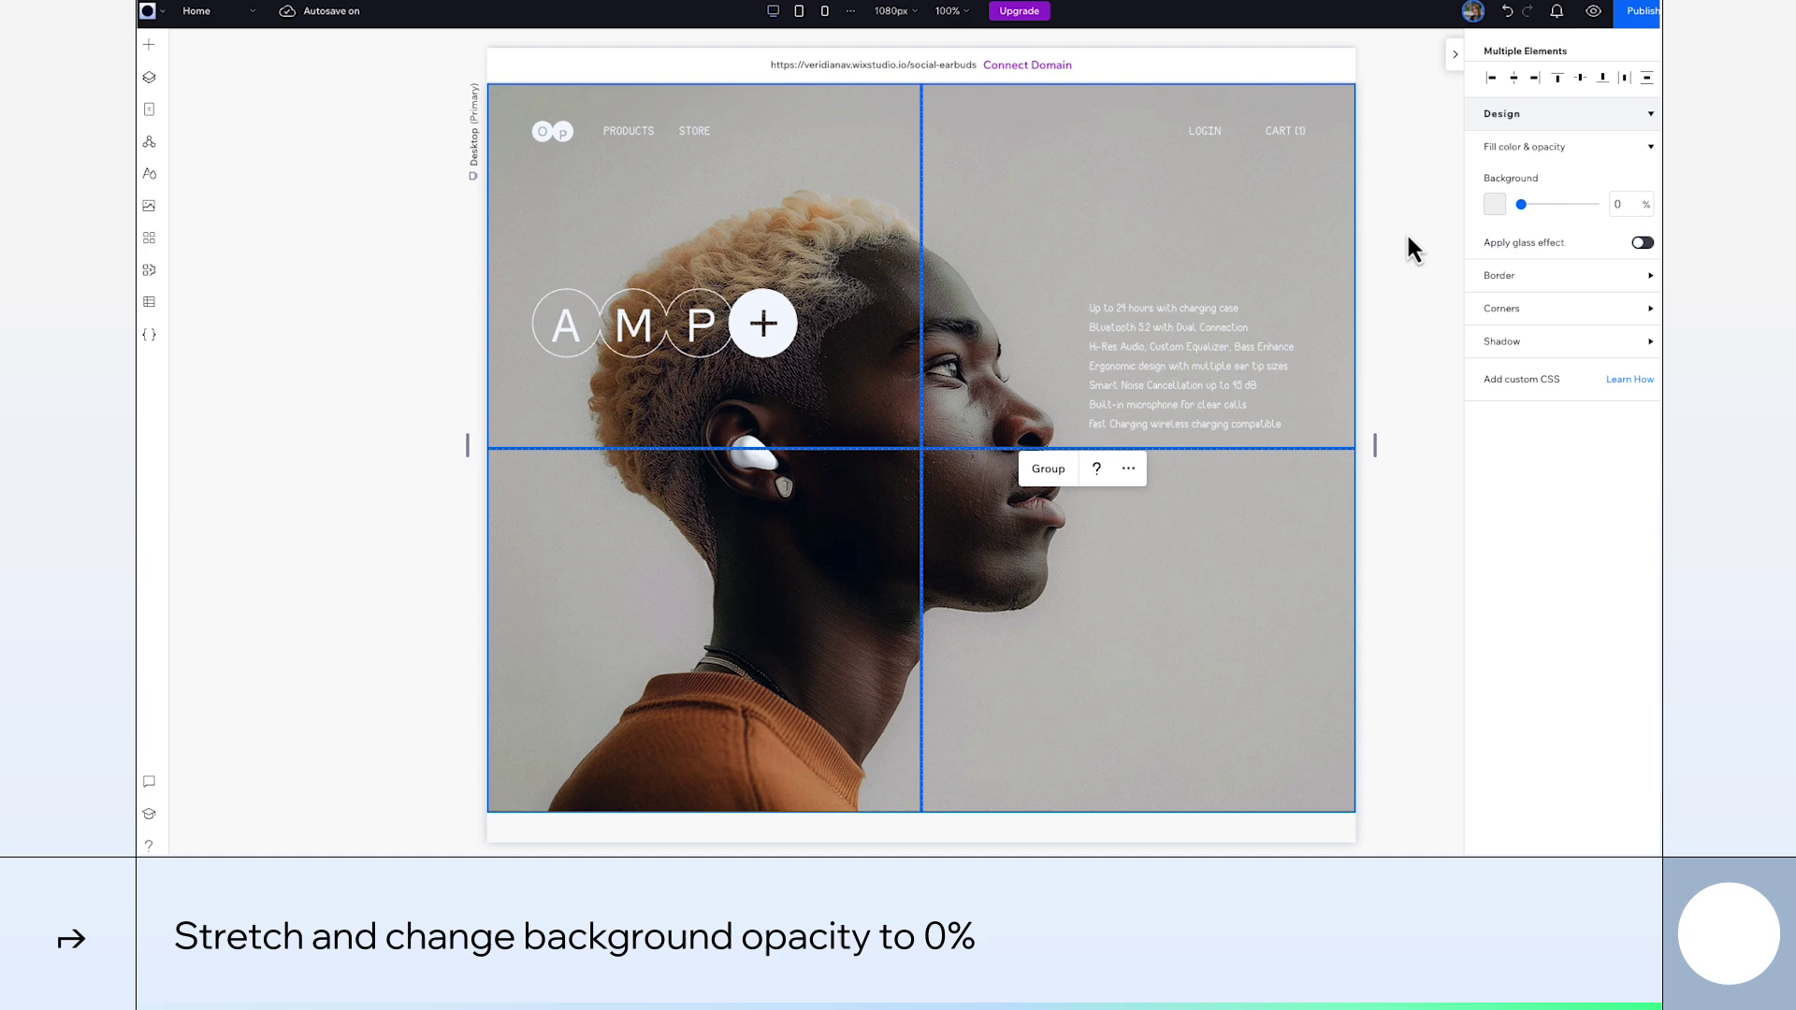
{"action": "left_click", "coordinate": [1406, 232]}
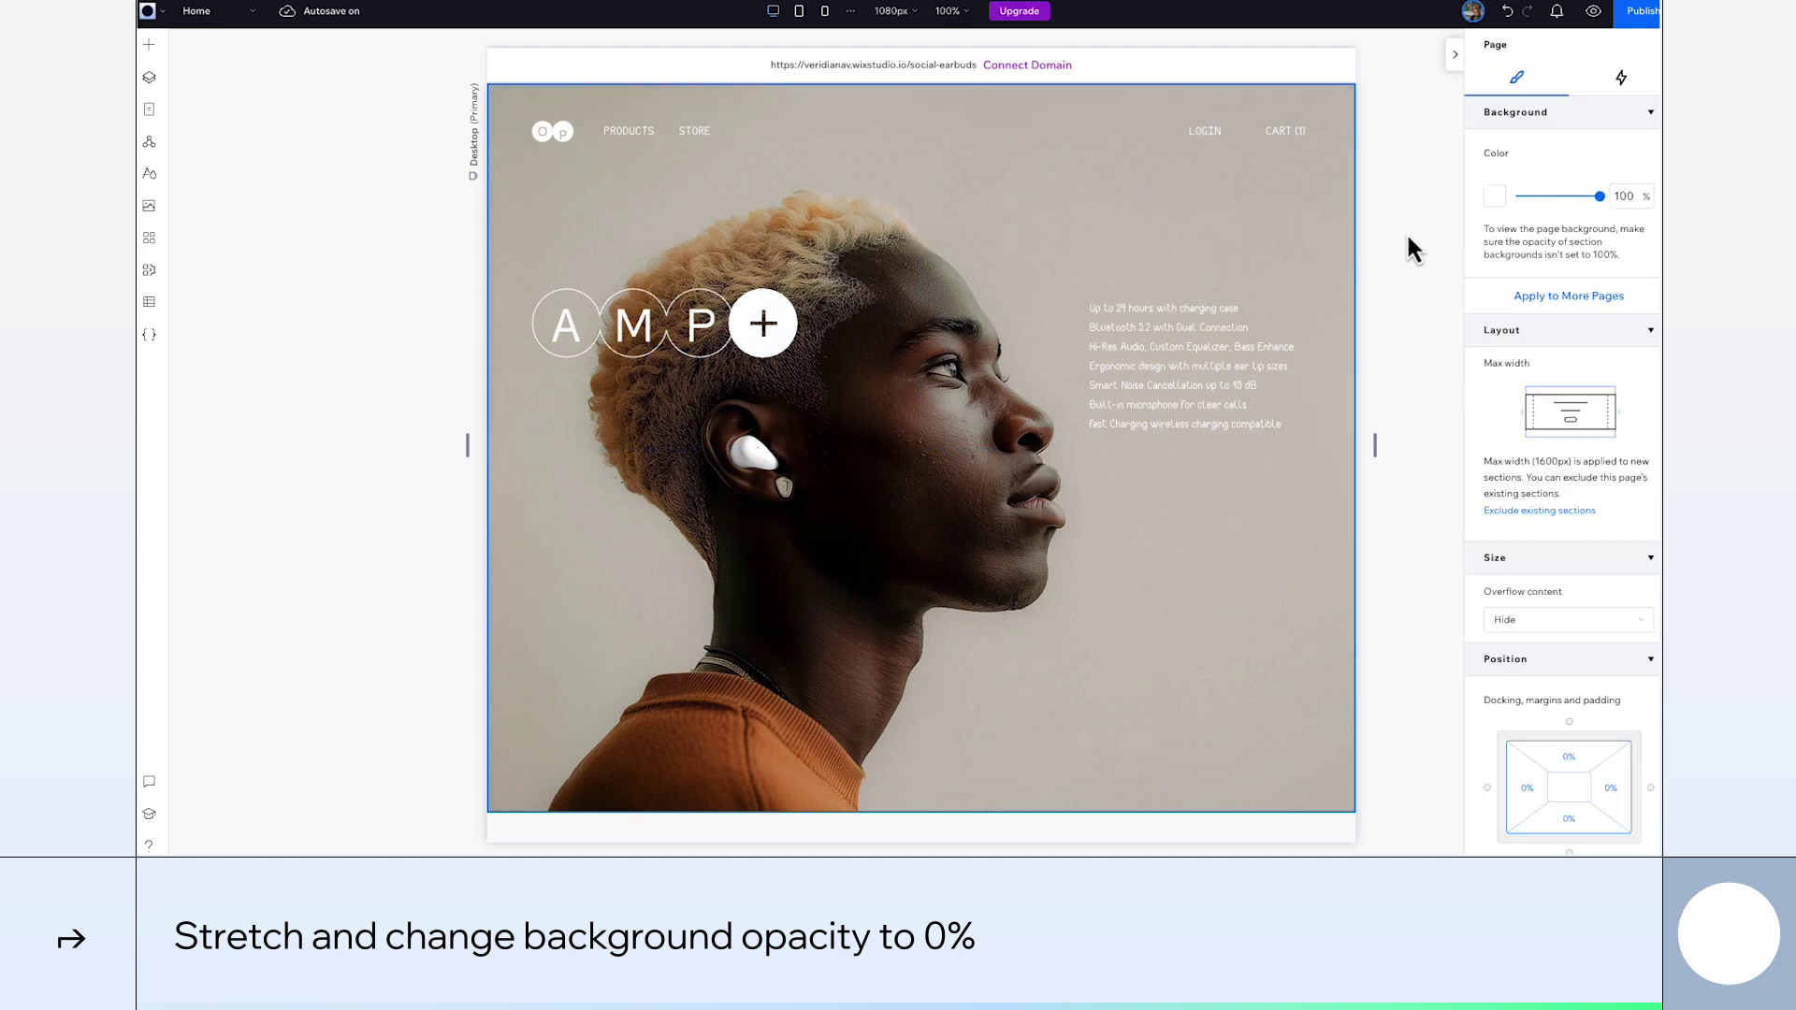
Rename the cell containers Container 1 to Container 4, their parent HOVER, and the container holding the images and stacks MAIN SITE
{"action": "left_click", "coordinate": [149, 80]}
{"action": "left_click", "coordinate": [229, 224]}
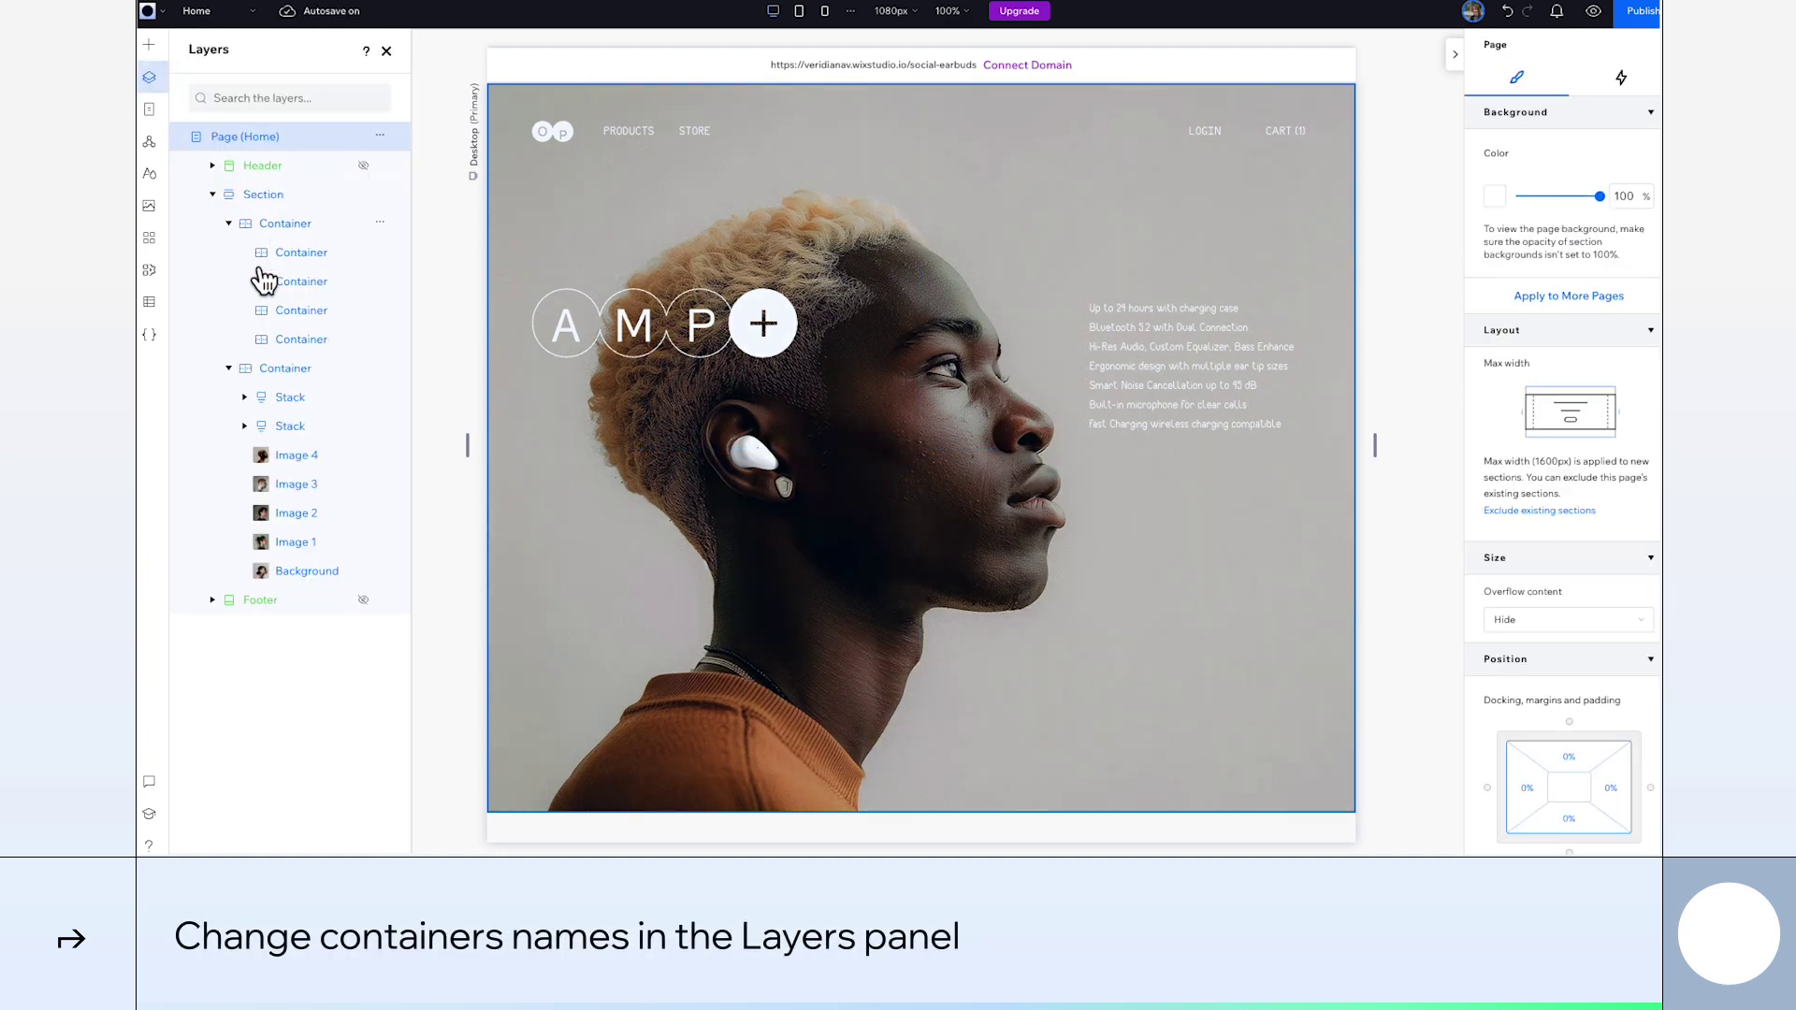
{"action": "left_click", "coordinate": [318, 339]}
{"action": "left_click", "coordinate": [327, 280]}
{"action": "left_click", "coordinate": [318, 252]}
{"action": "left_click", "coordinate": [269, 230]}
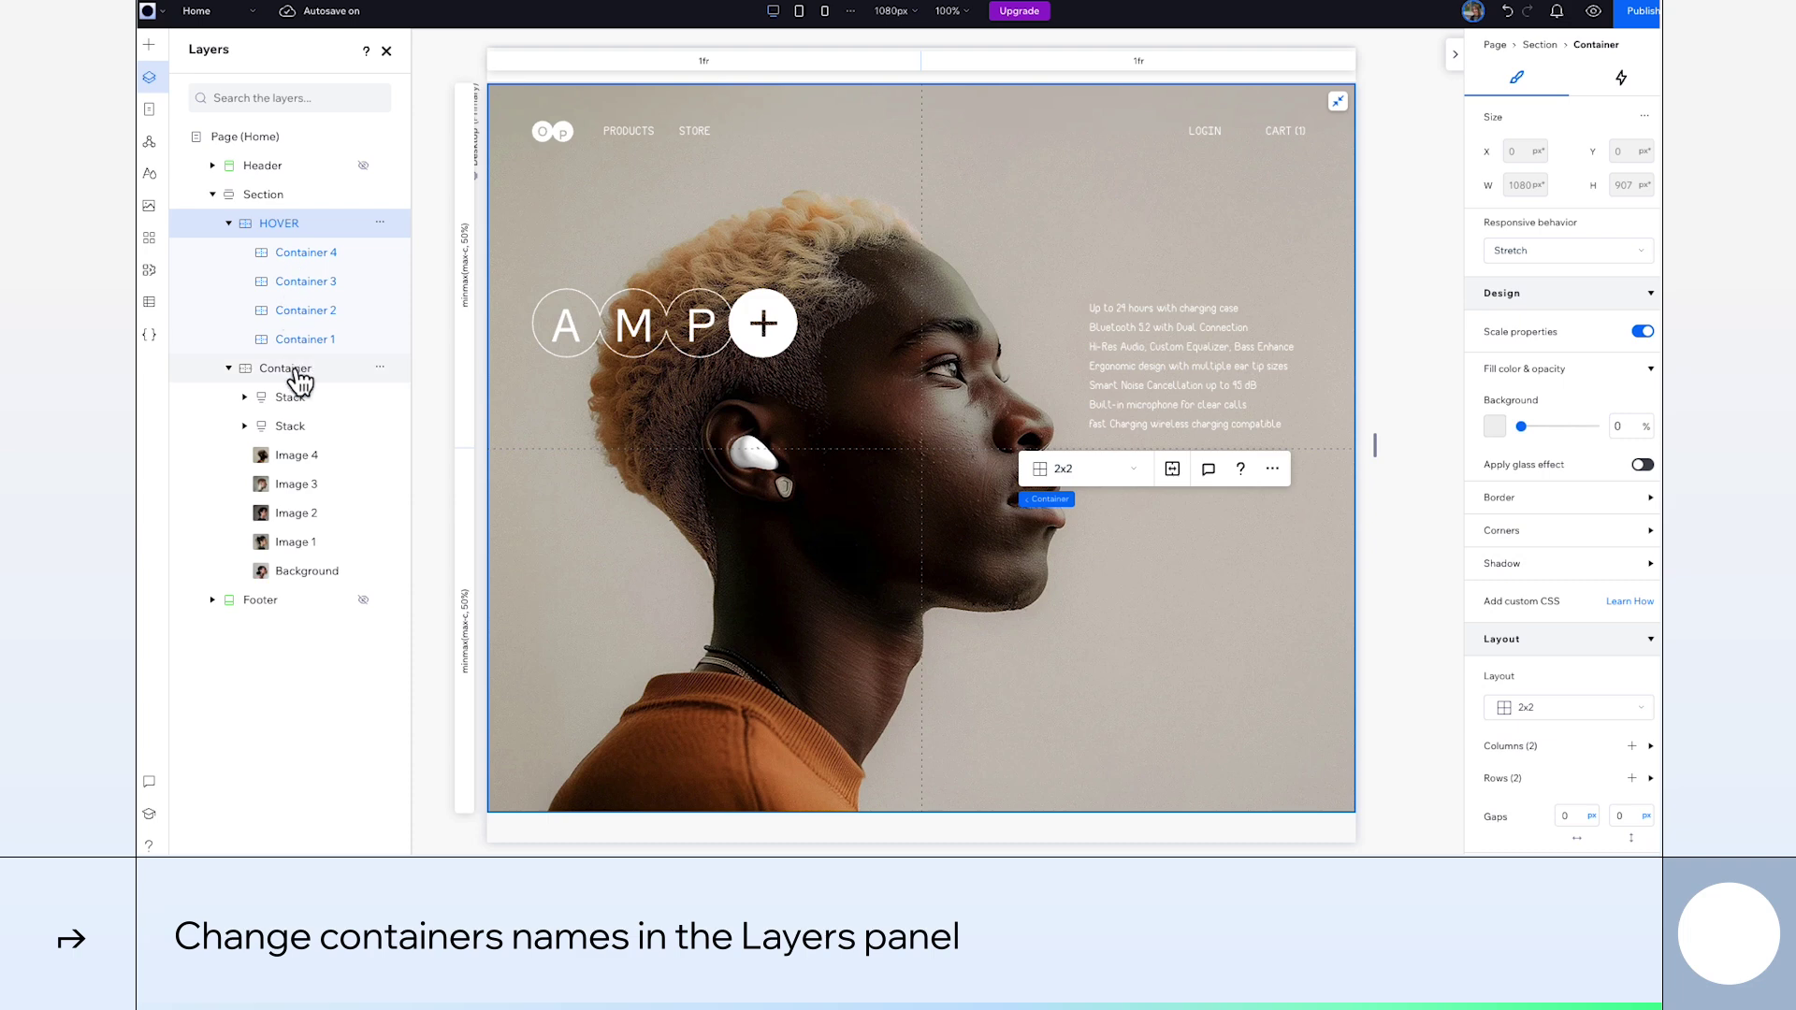
{"action": "left_click", "coordinate": [290, 369]}
Add a new container to the main section, stretch it to full size and set its background to black, #000000
{"action": "left_click", "coordinate": [263, 198]}
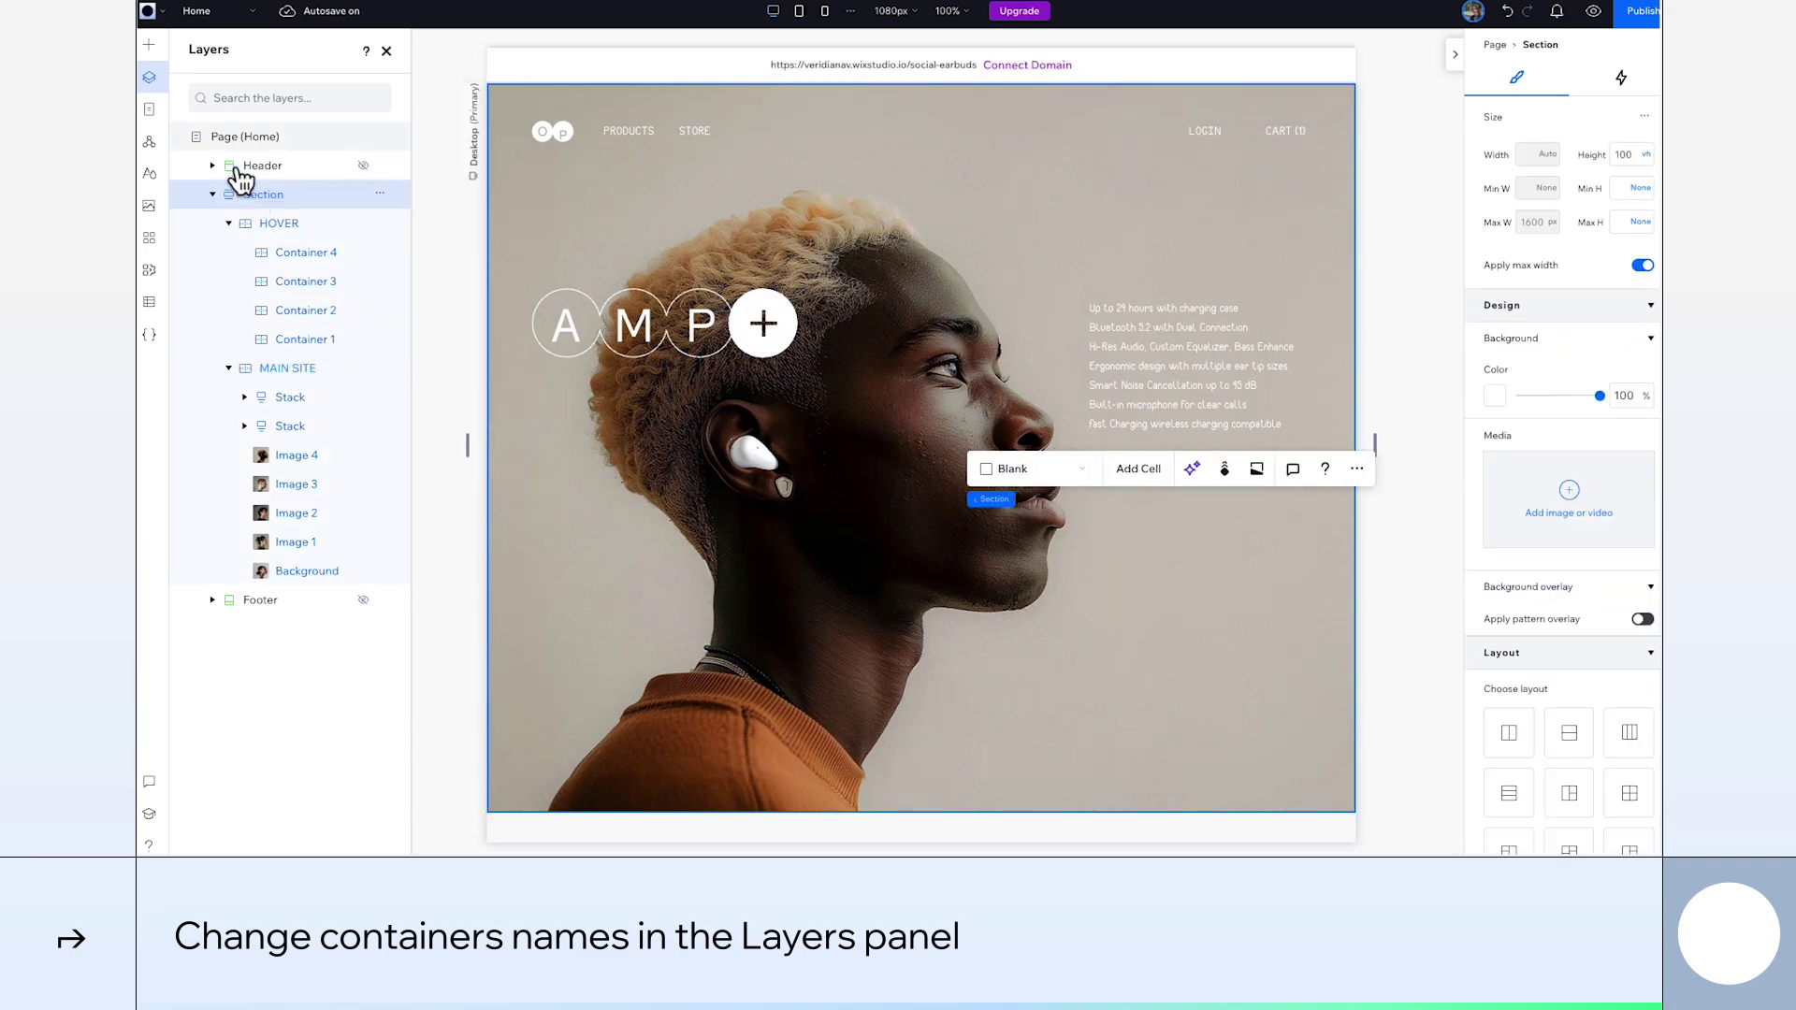
{"action": "left_click", "coordinate": [150, 47]}
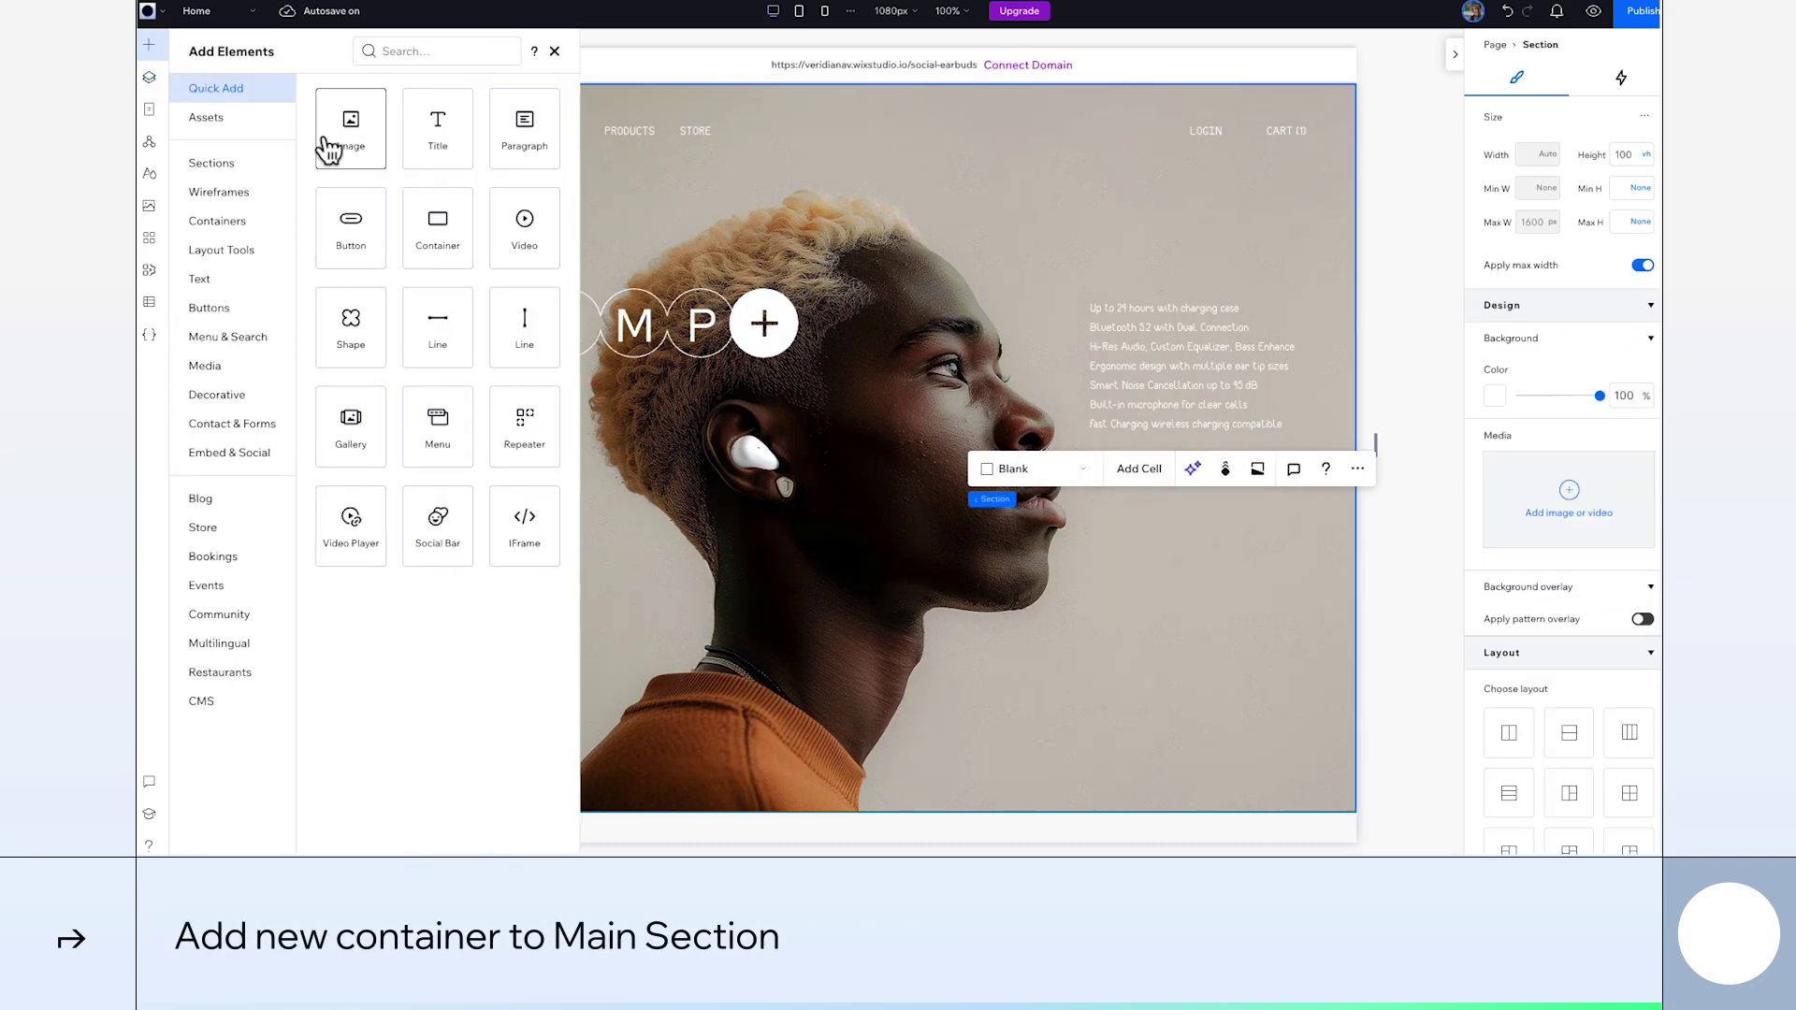
{"action": "left_click", "coordinate": [438, 224]}
{"action": "left_click", "coordinate": [1018, 404]}
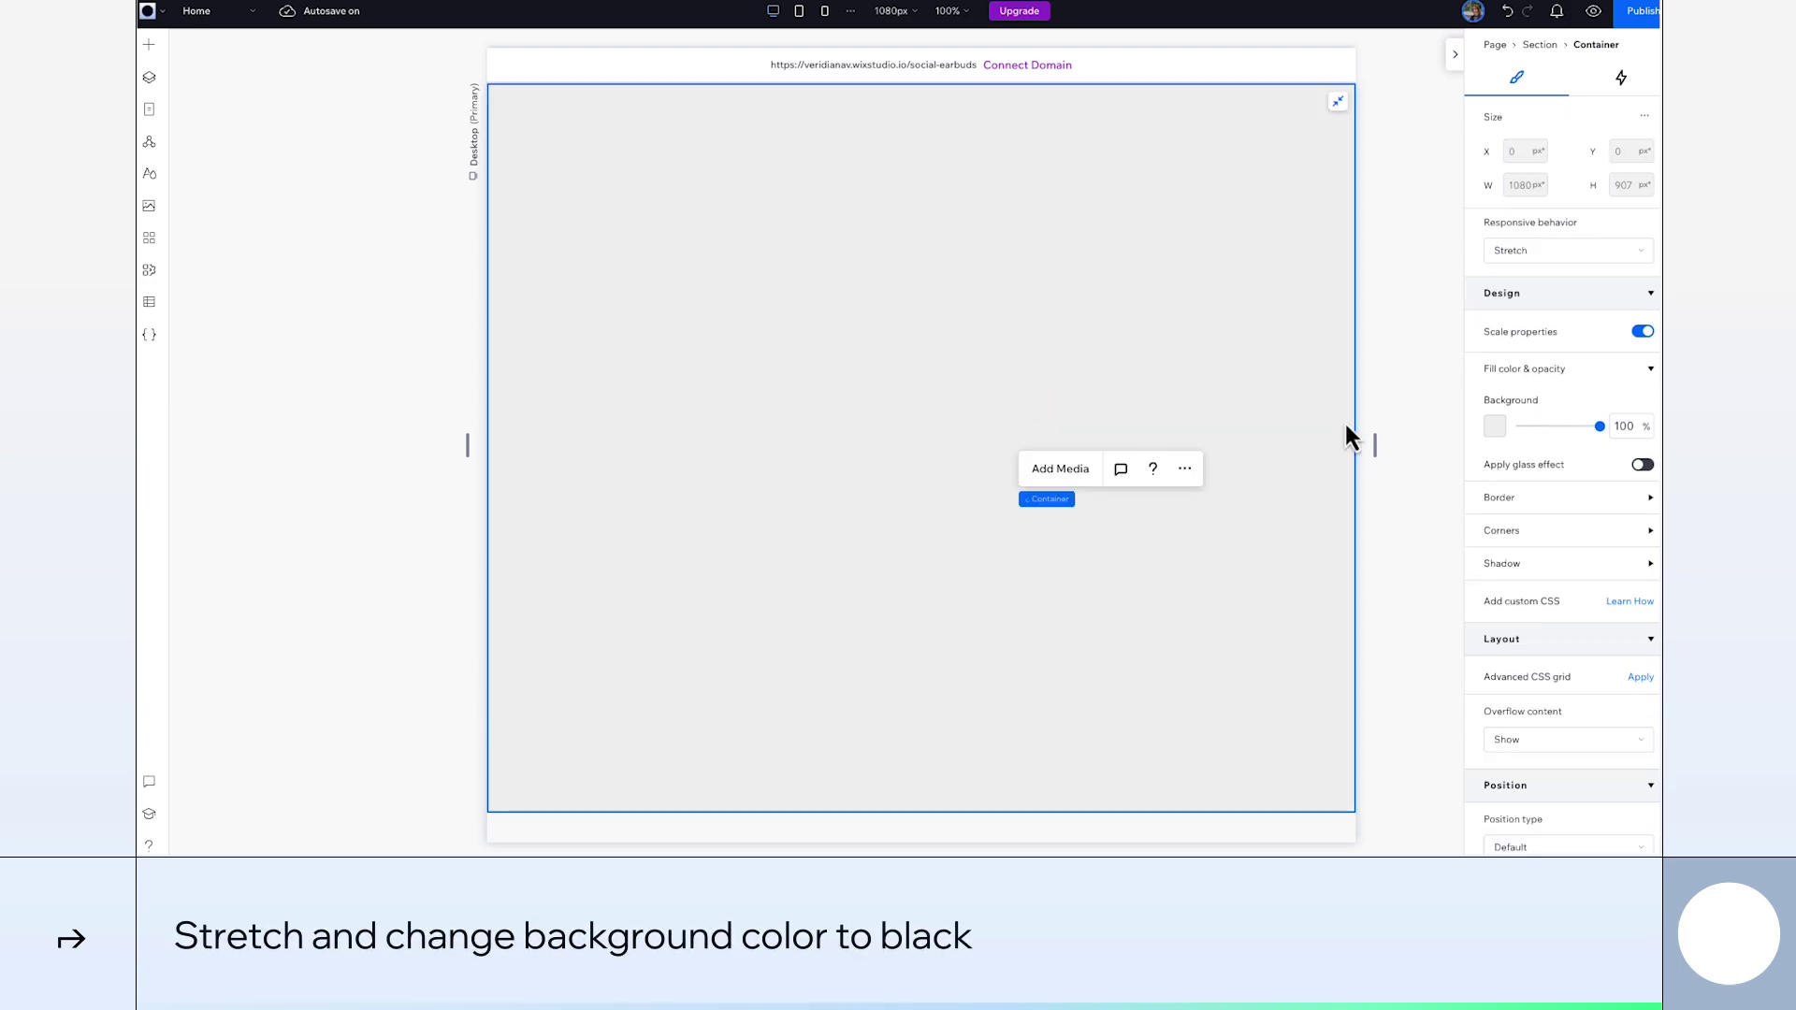
{"action": "left_click", "coordinate": [1497, 429]}
{"action": "left_click", "coordinate": [1643, 524]}
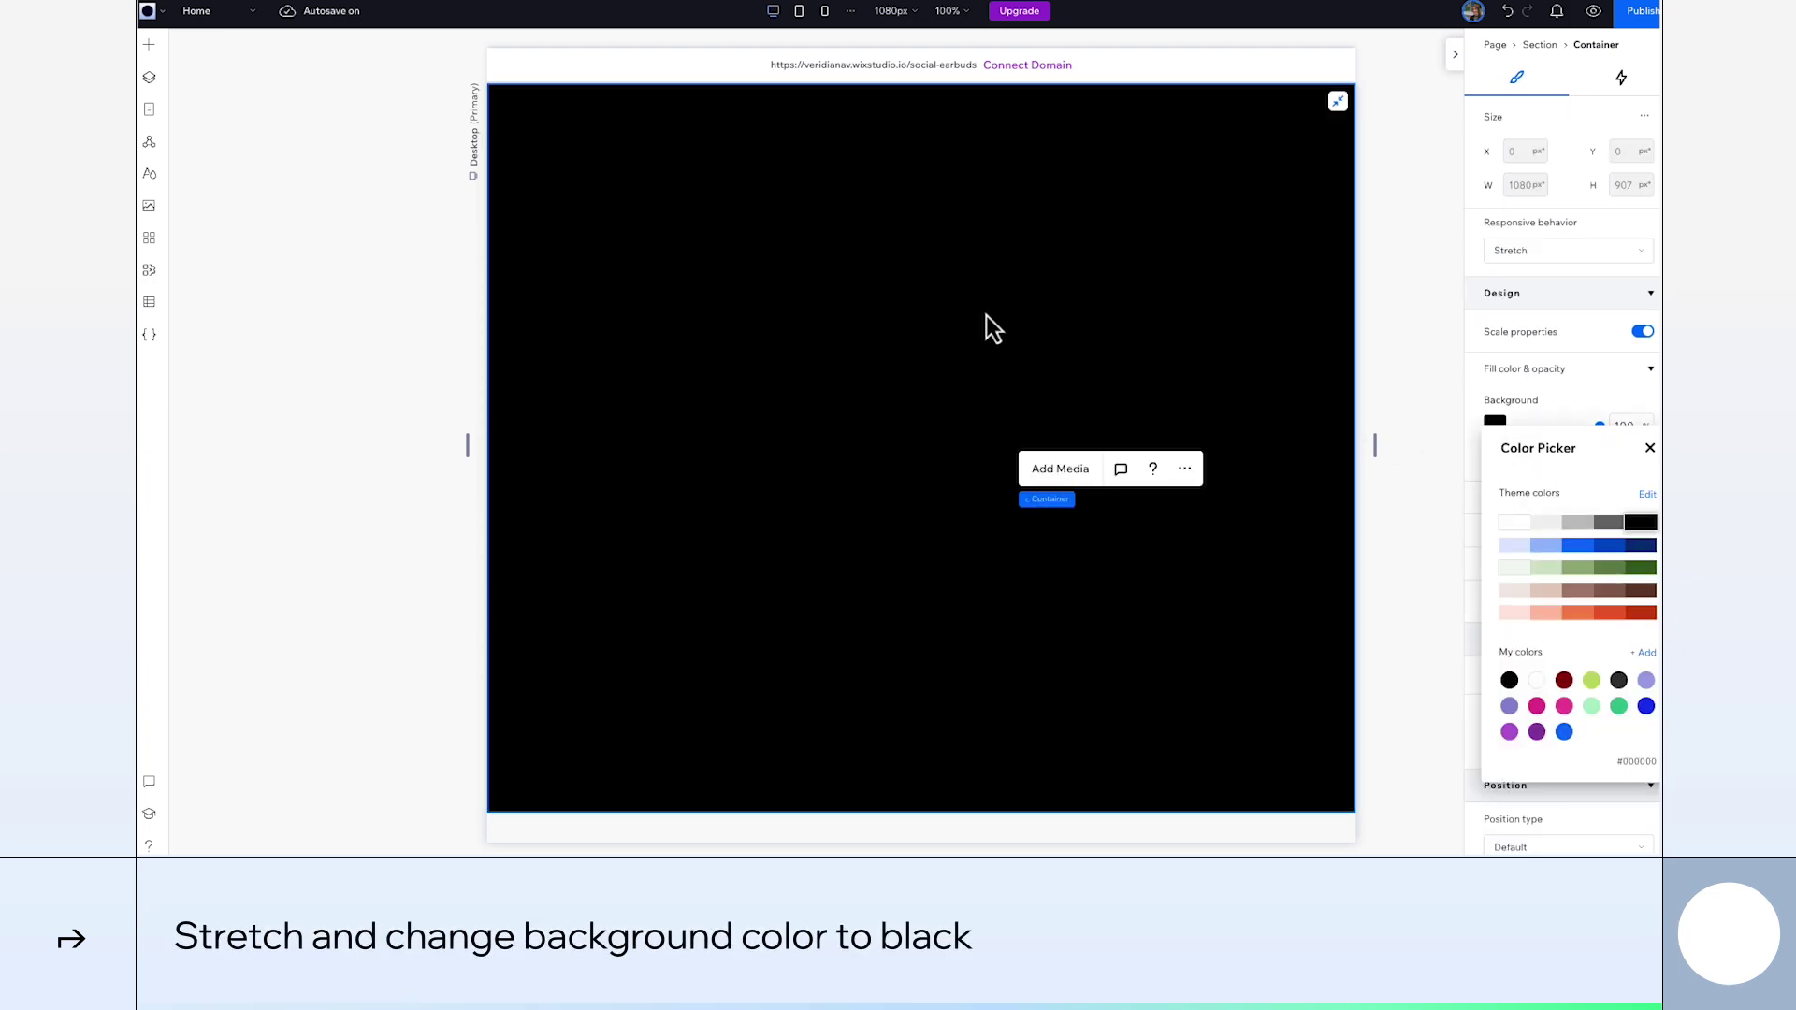
Add the uploaded white plus-circle vector icon to the black container and center it horizontally and vertically
{"action": "left_click", "coordinate": [149, 45]}
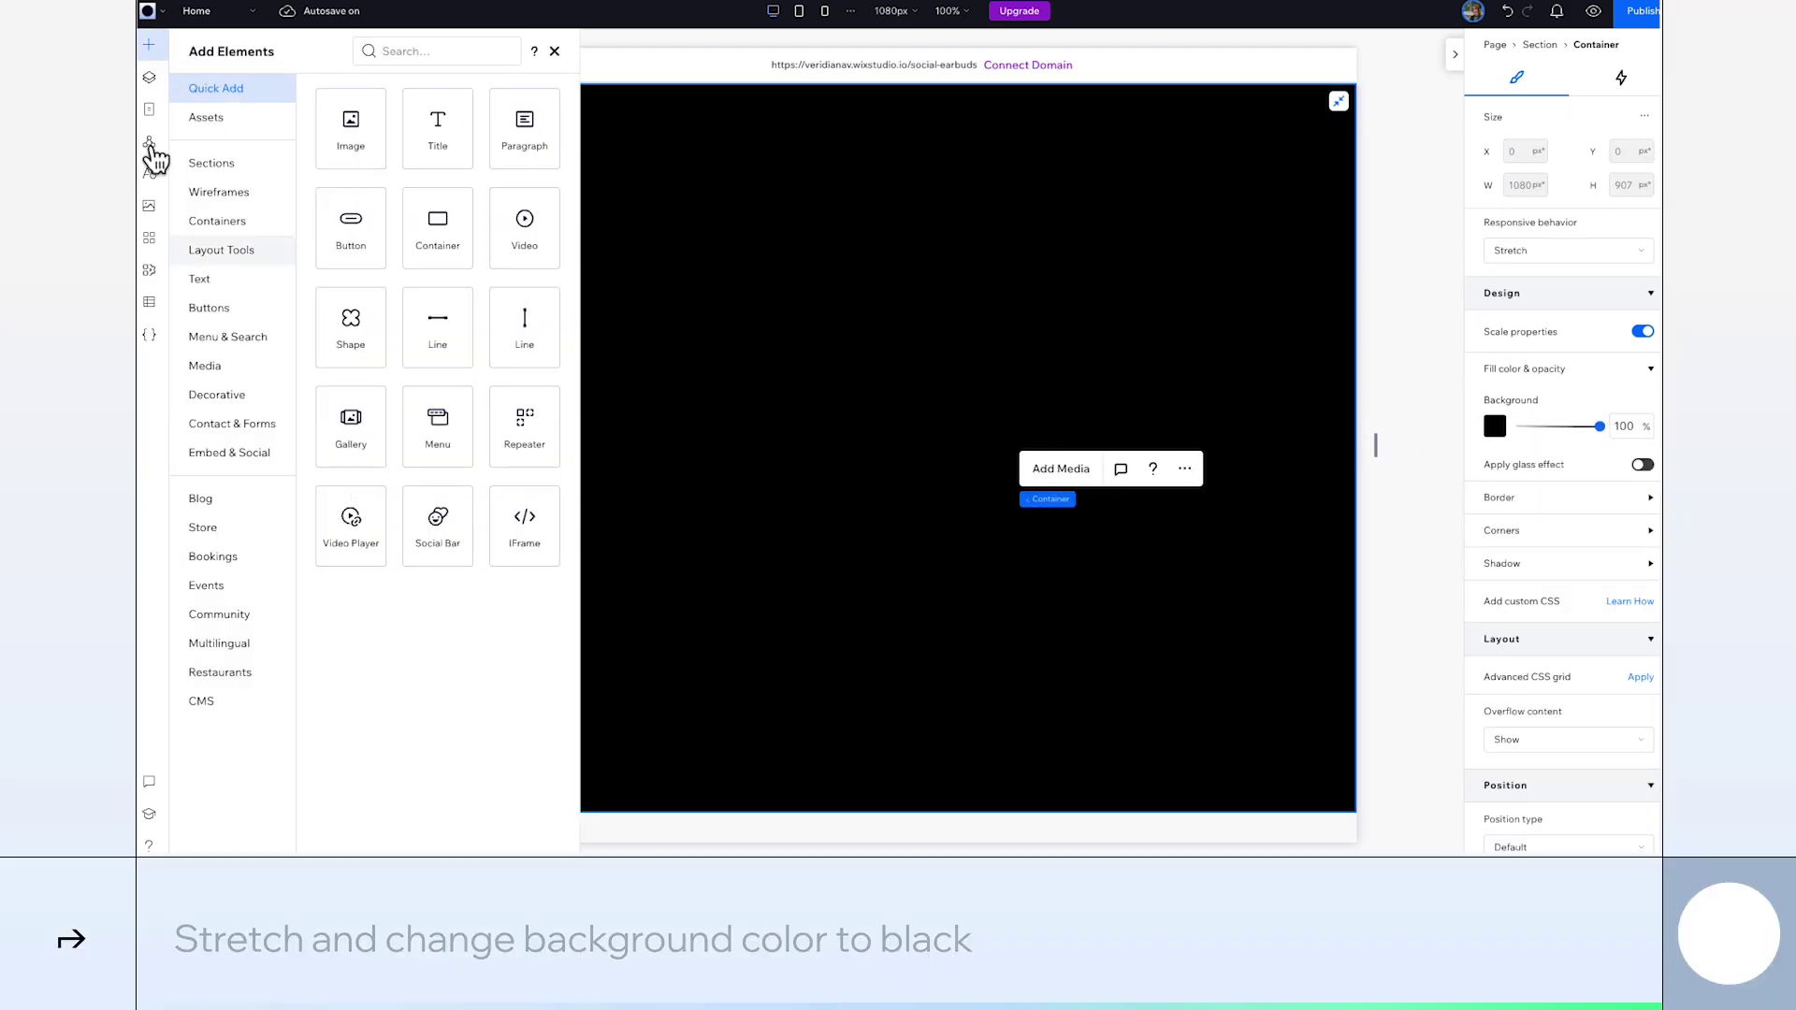
{"action": "left_click", "coordinate": [224, 373]}
{"action": "left_click_drag", "start_coordinate": [574, 279], "coordinate": [1113, 561]}
{"action": "left_click", "coordinate": [1513, 113]}
{"action": "left_click", "coordinate": [1580, 113]}
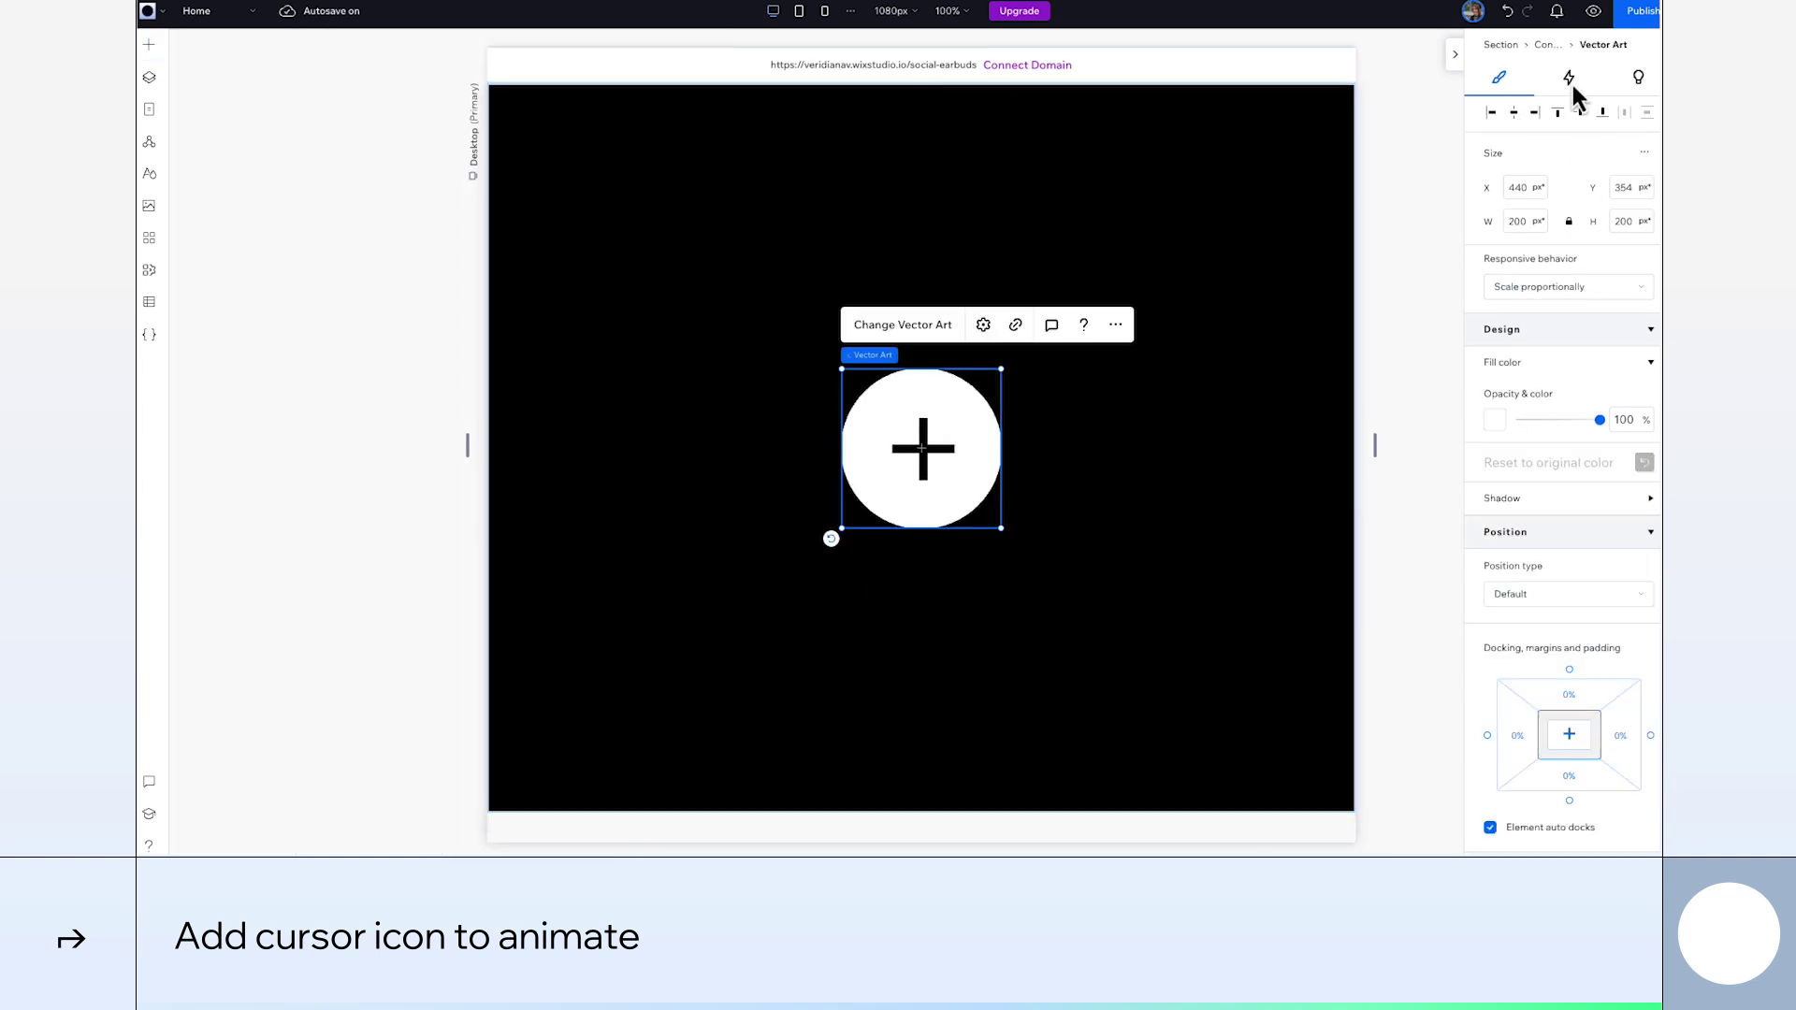
Give the plus icon a Spin entrance animation: clockwise, 4 spins, 100% scale, 2.3 s duration, 0 s delay, easeInOutCubic easing; preview it
{"action": "left_click", "coordinate": [1581, 82]}
{"action": "left_click", "coordinate": [1539, 253]}
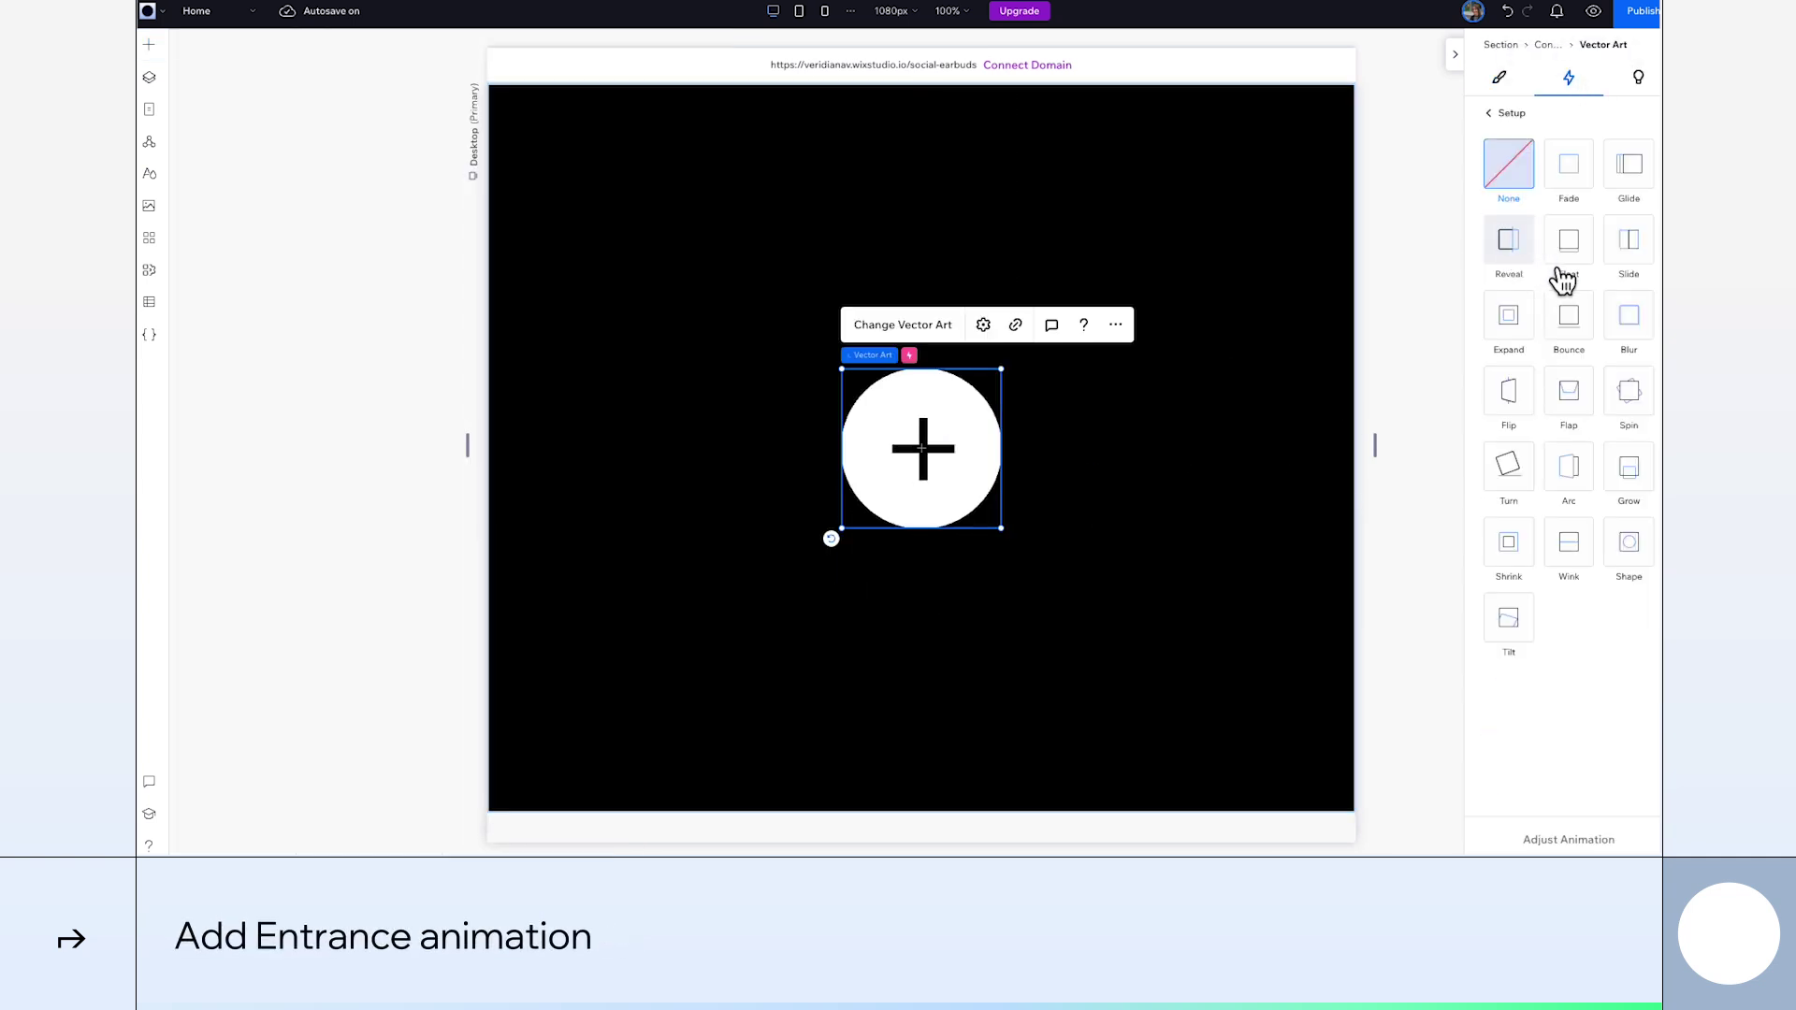
{"action": "left_click", "coordinate": [1630, 391]}
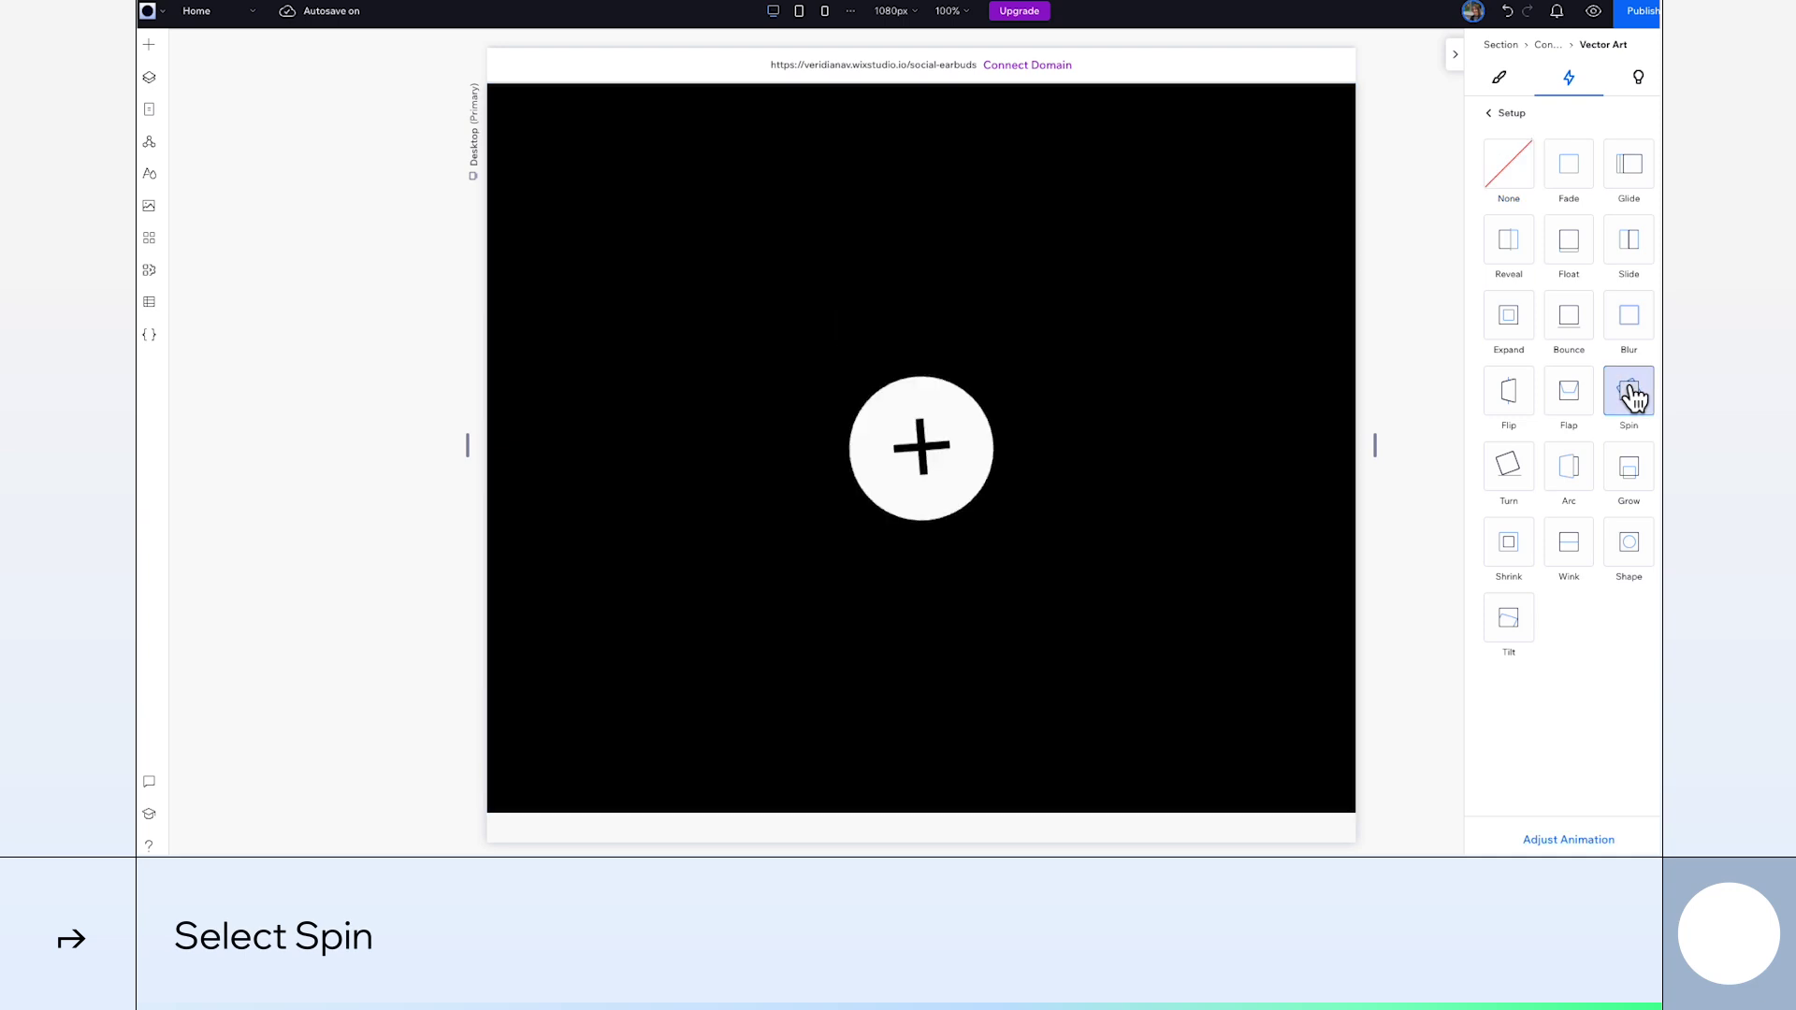
{"action": "left_click", "coordinate": [1568, 840]}
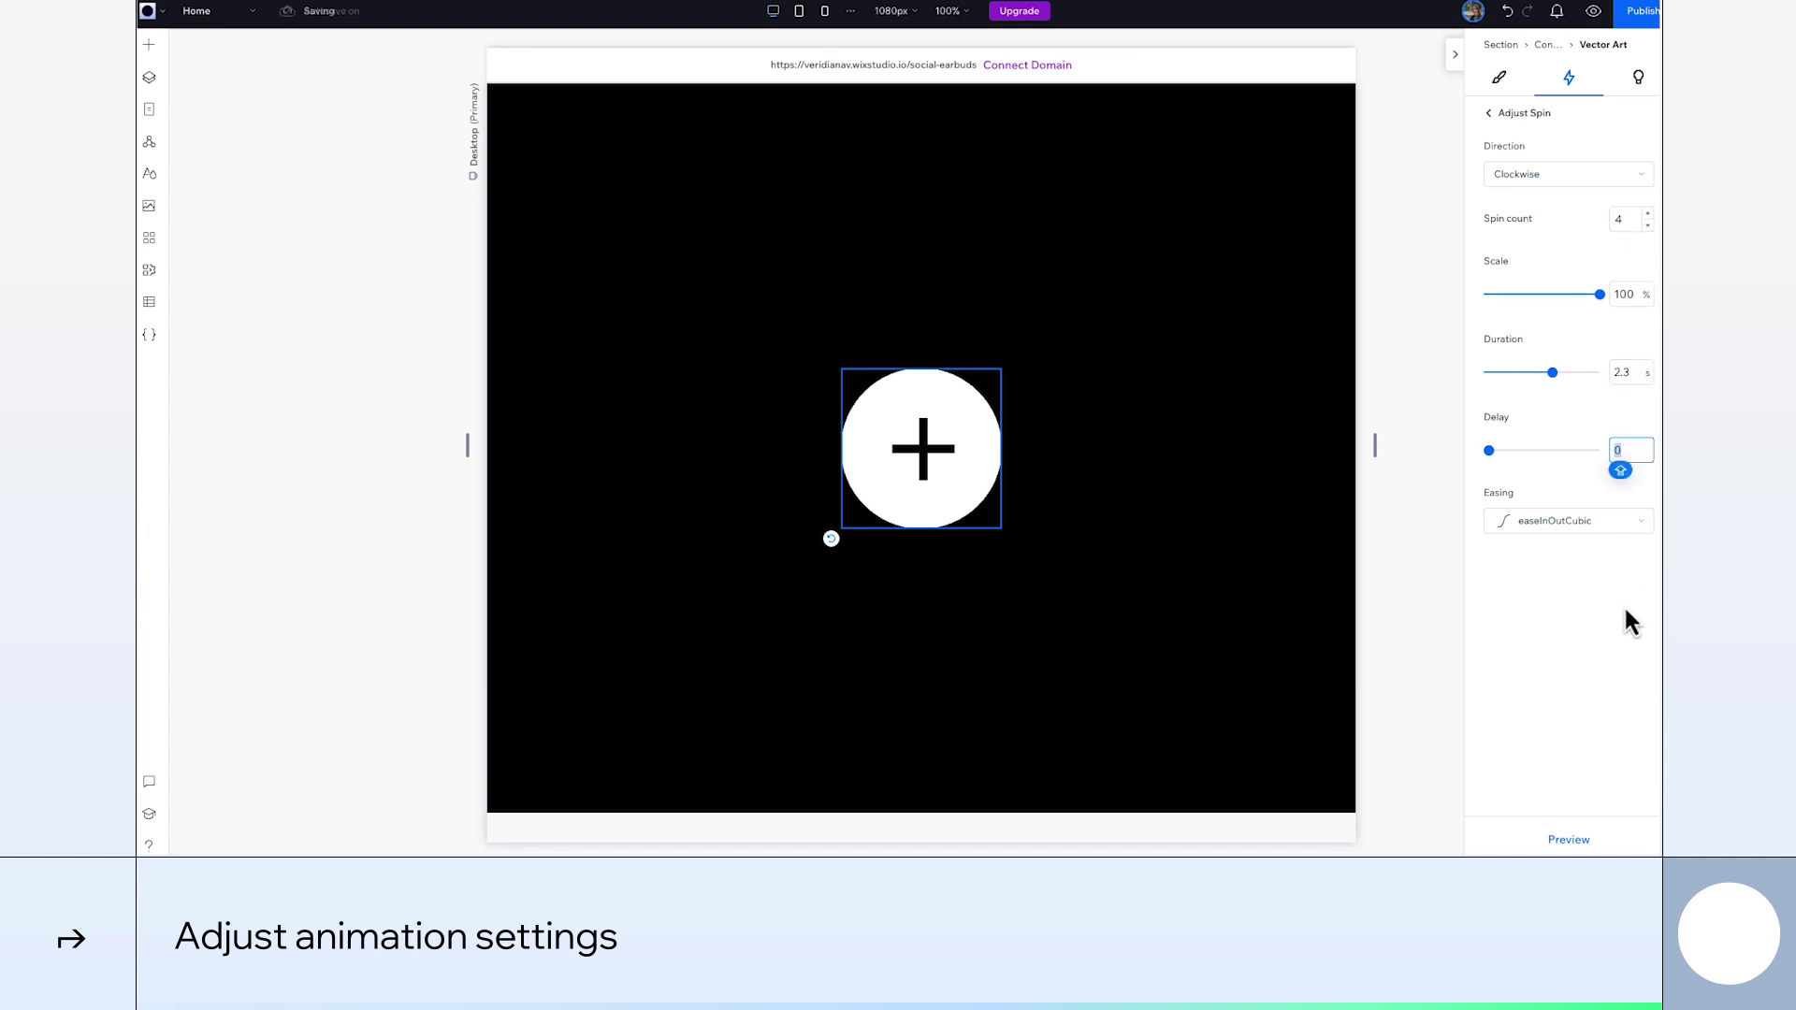
{"action": "left_click", "coordinate": [1572, 842]}
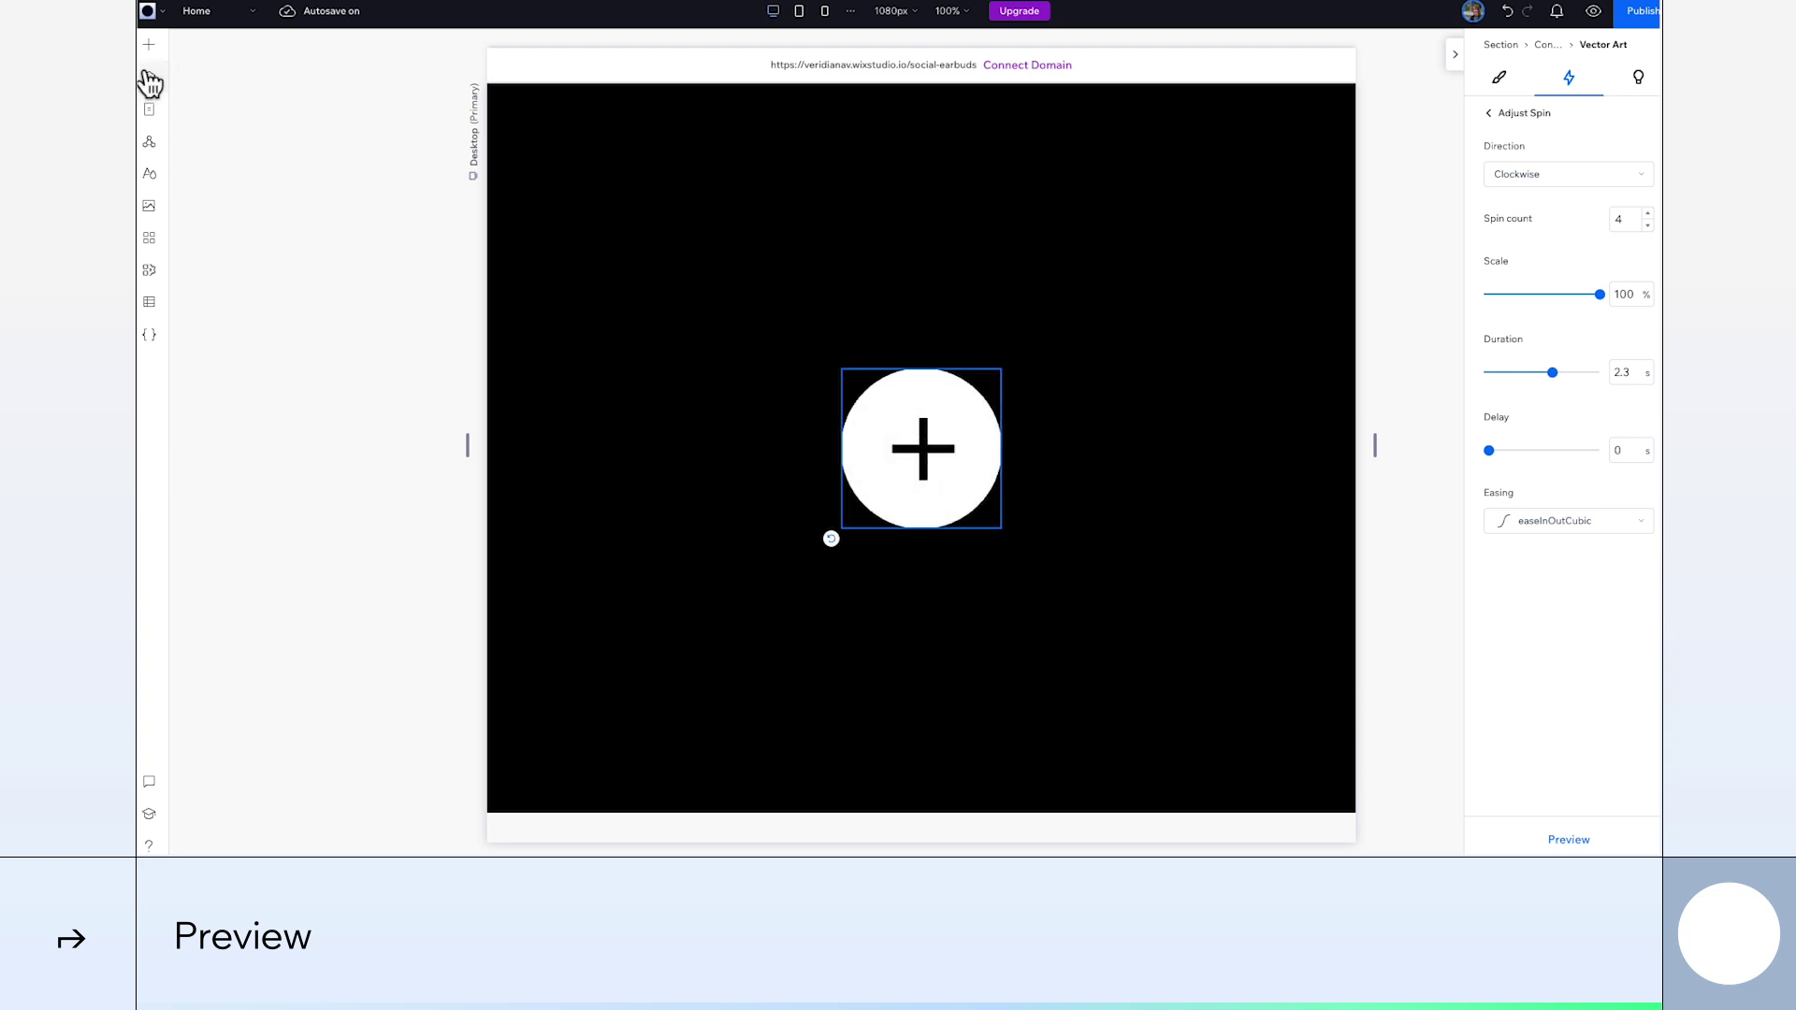
Move the black container with its icon below MAIN SITE, as the section's bottom layer
{"action": "left_click", "coordinate": [149, 79]}
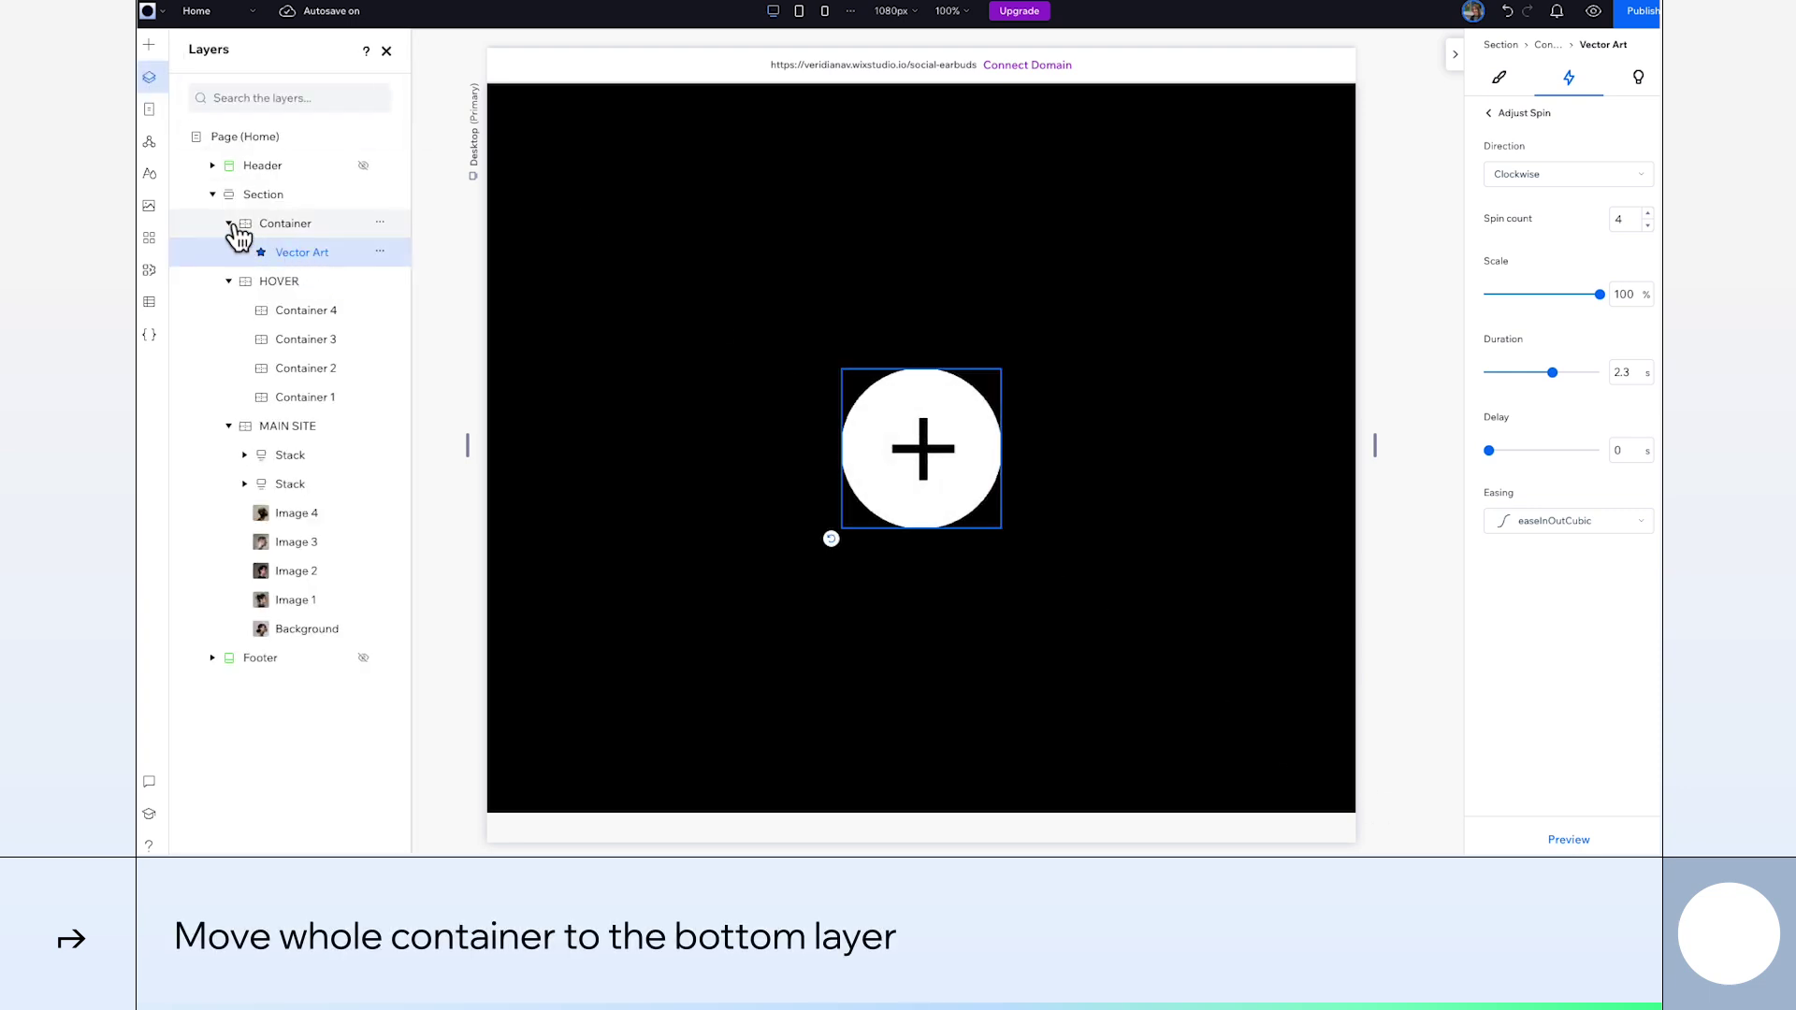
{"action": "left_click", "coordinate": [231, 226]}
{"action": "left_click_drag", "start_coordinate": [280, 237], "coordinate": [268, 410]}
{"action": "left_click_drag", "start_coordinate": [248, 637], "coordinate": [248, 632]}
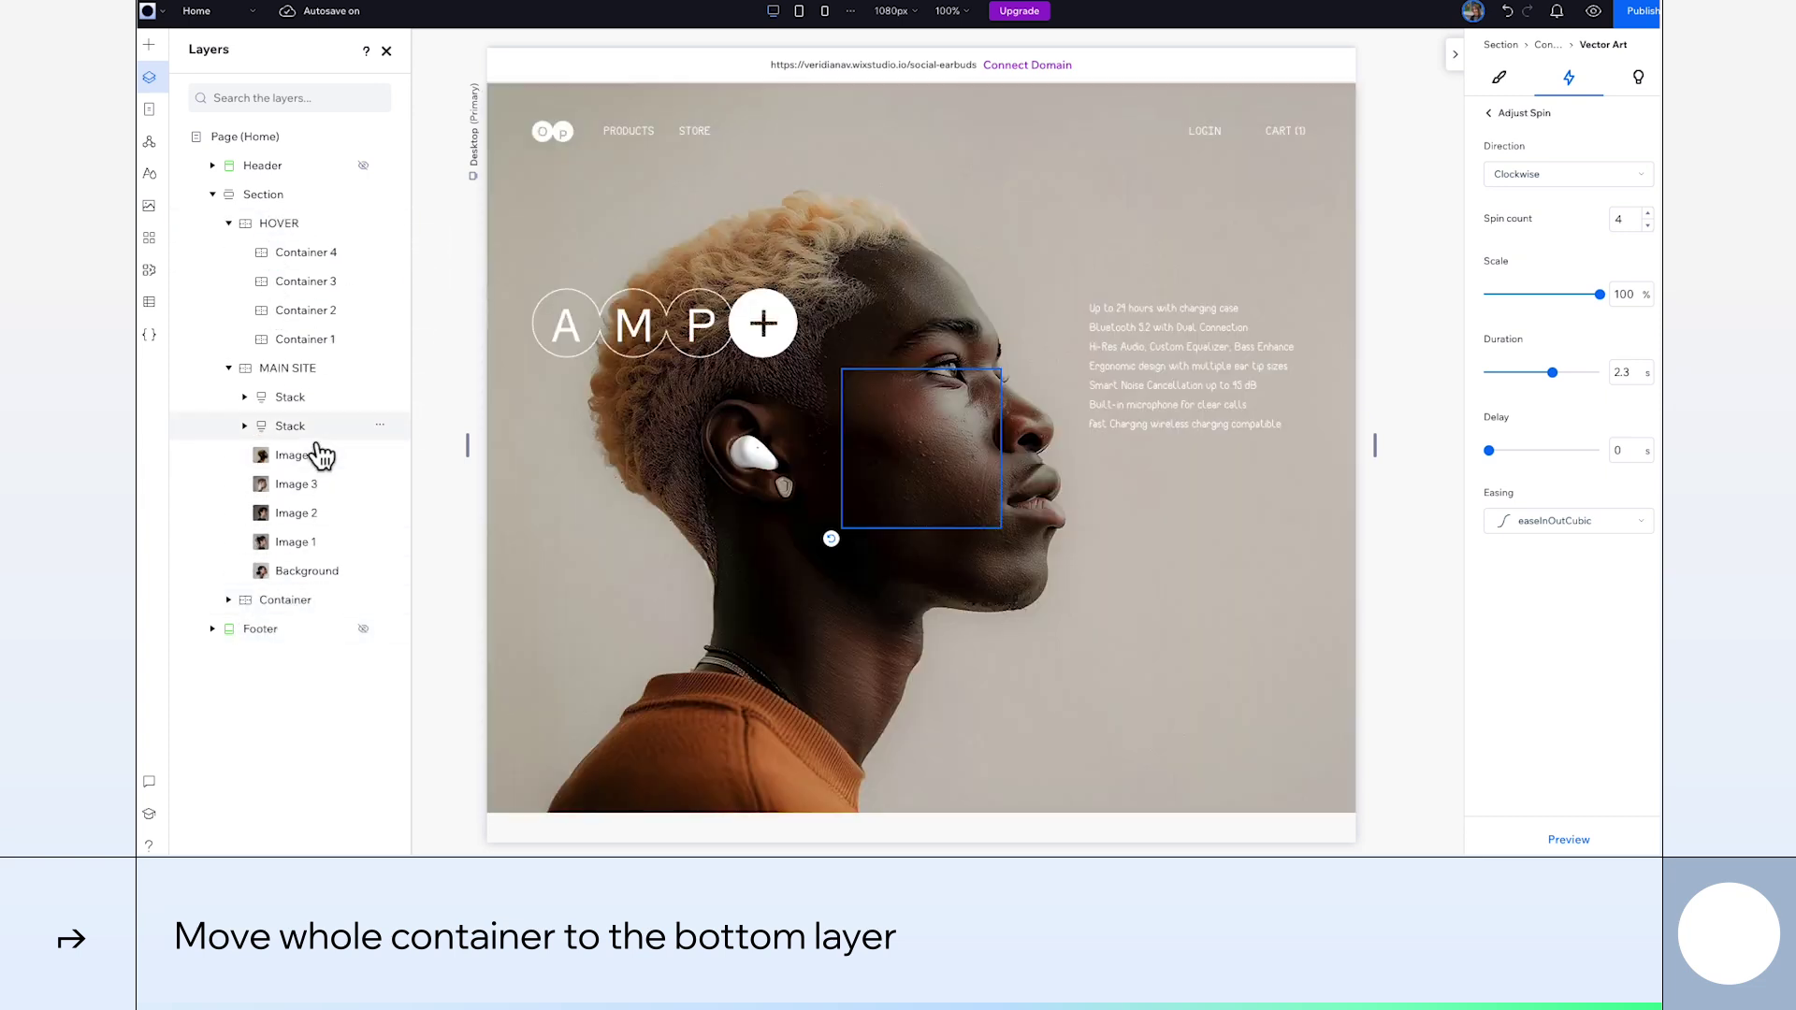
Add a new container to the main section, stretch it to full size and set its background to white
{"action": "left_click", "coordinate": [286, 202]}
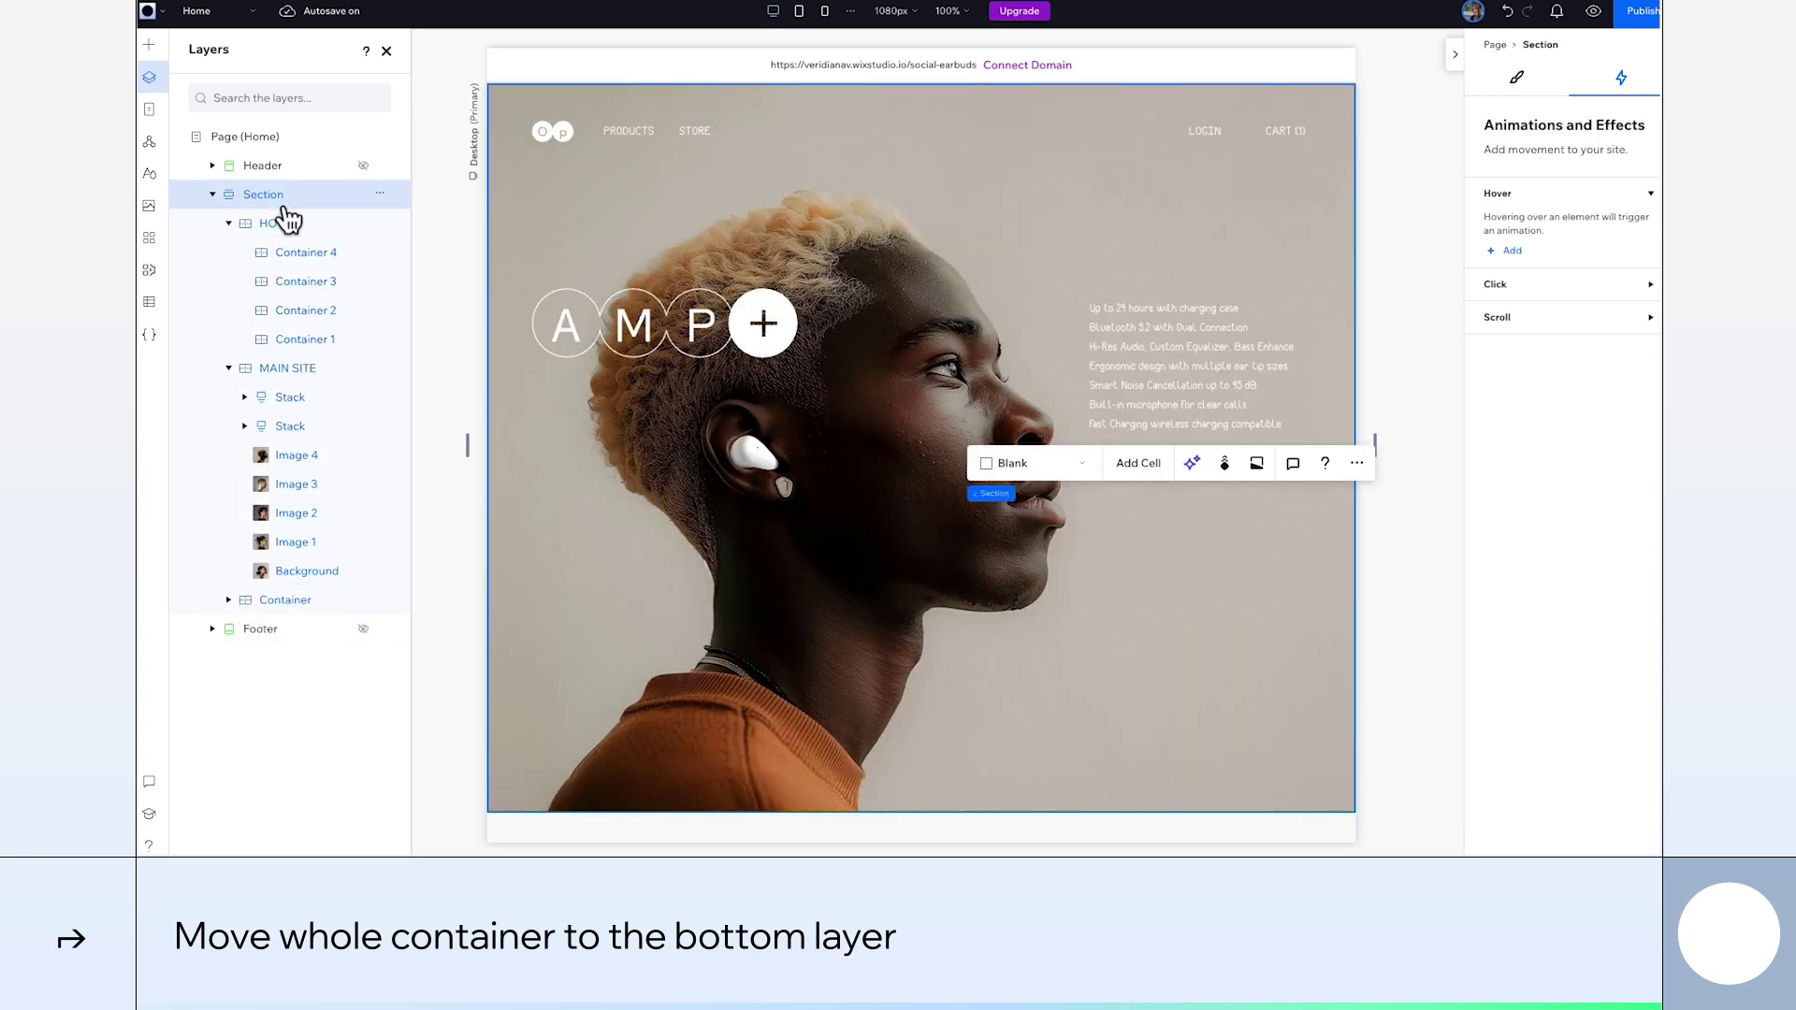
{"action": "left_click", "coordinate": [149, 46]}
{"action": "left_click", "coordinate": [217, 89]}
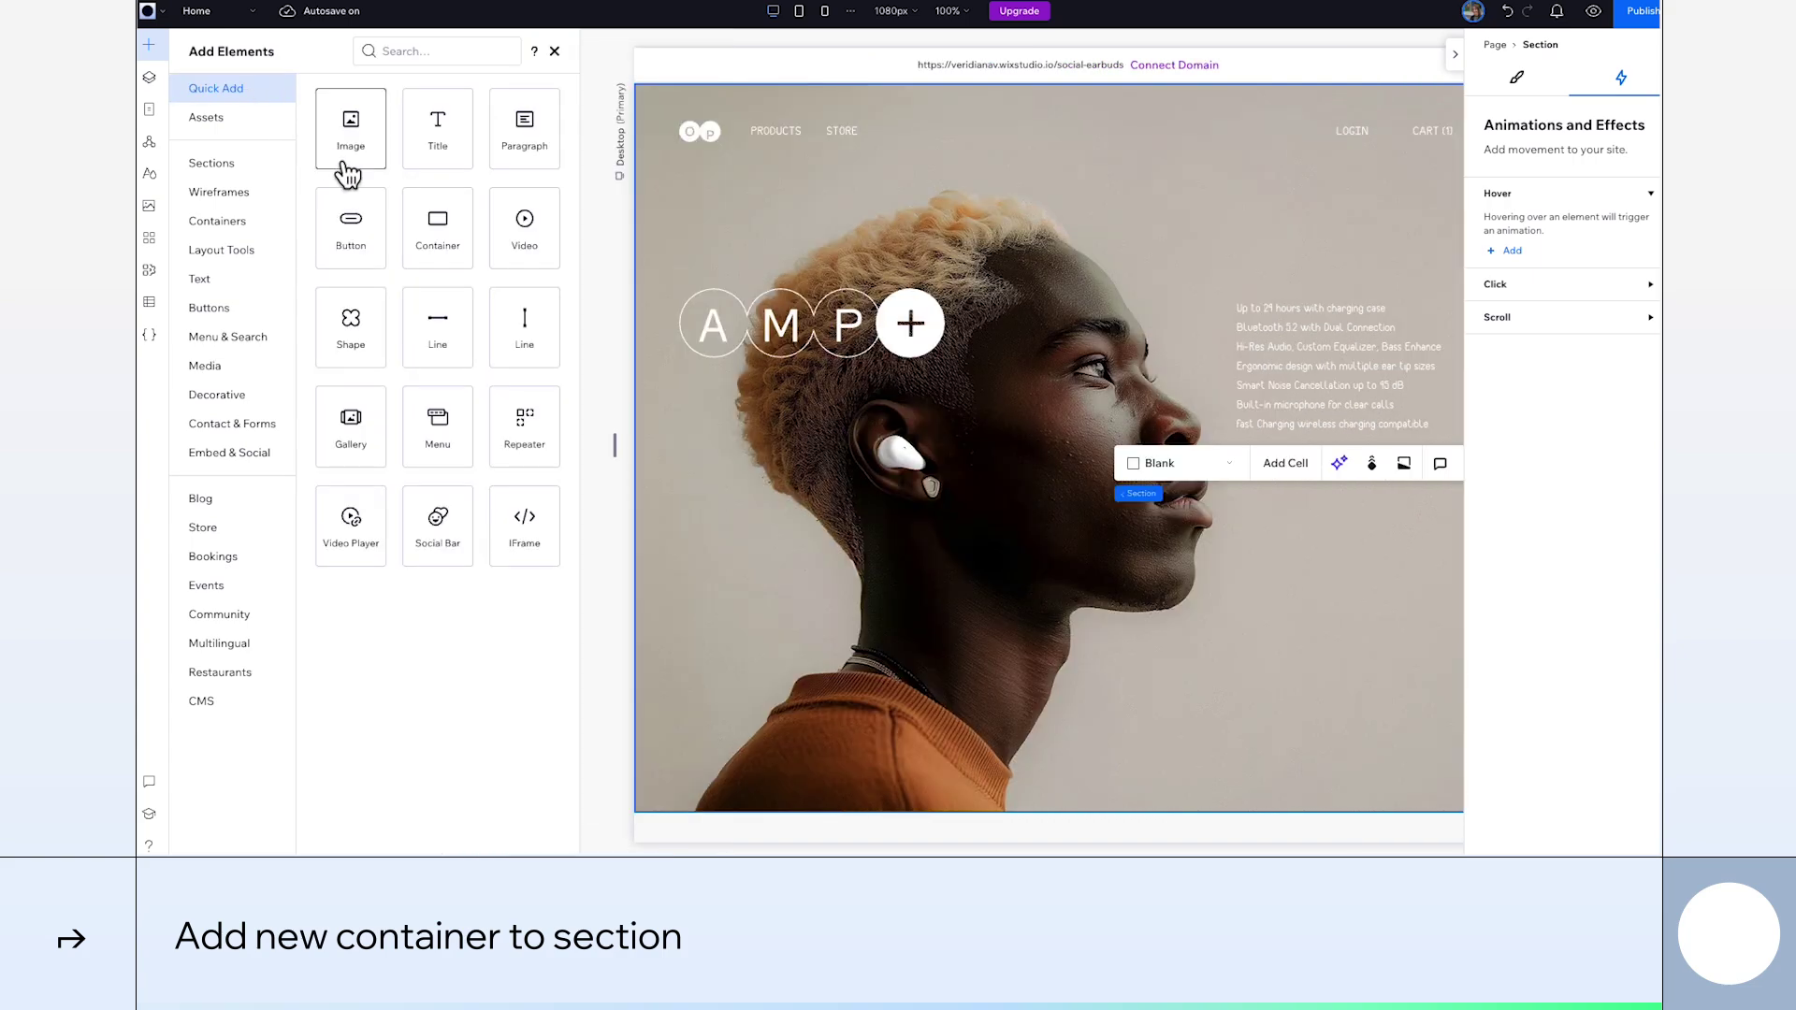
{"action": "left_click", "coordinate": [427, 225]}
{"action": "left_click", "coordinate": [998, 391]}
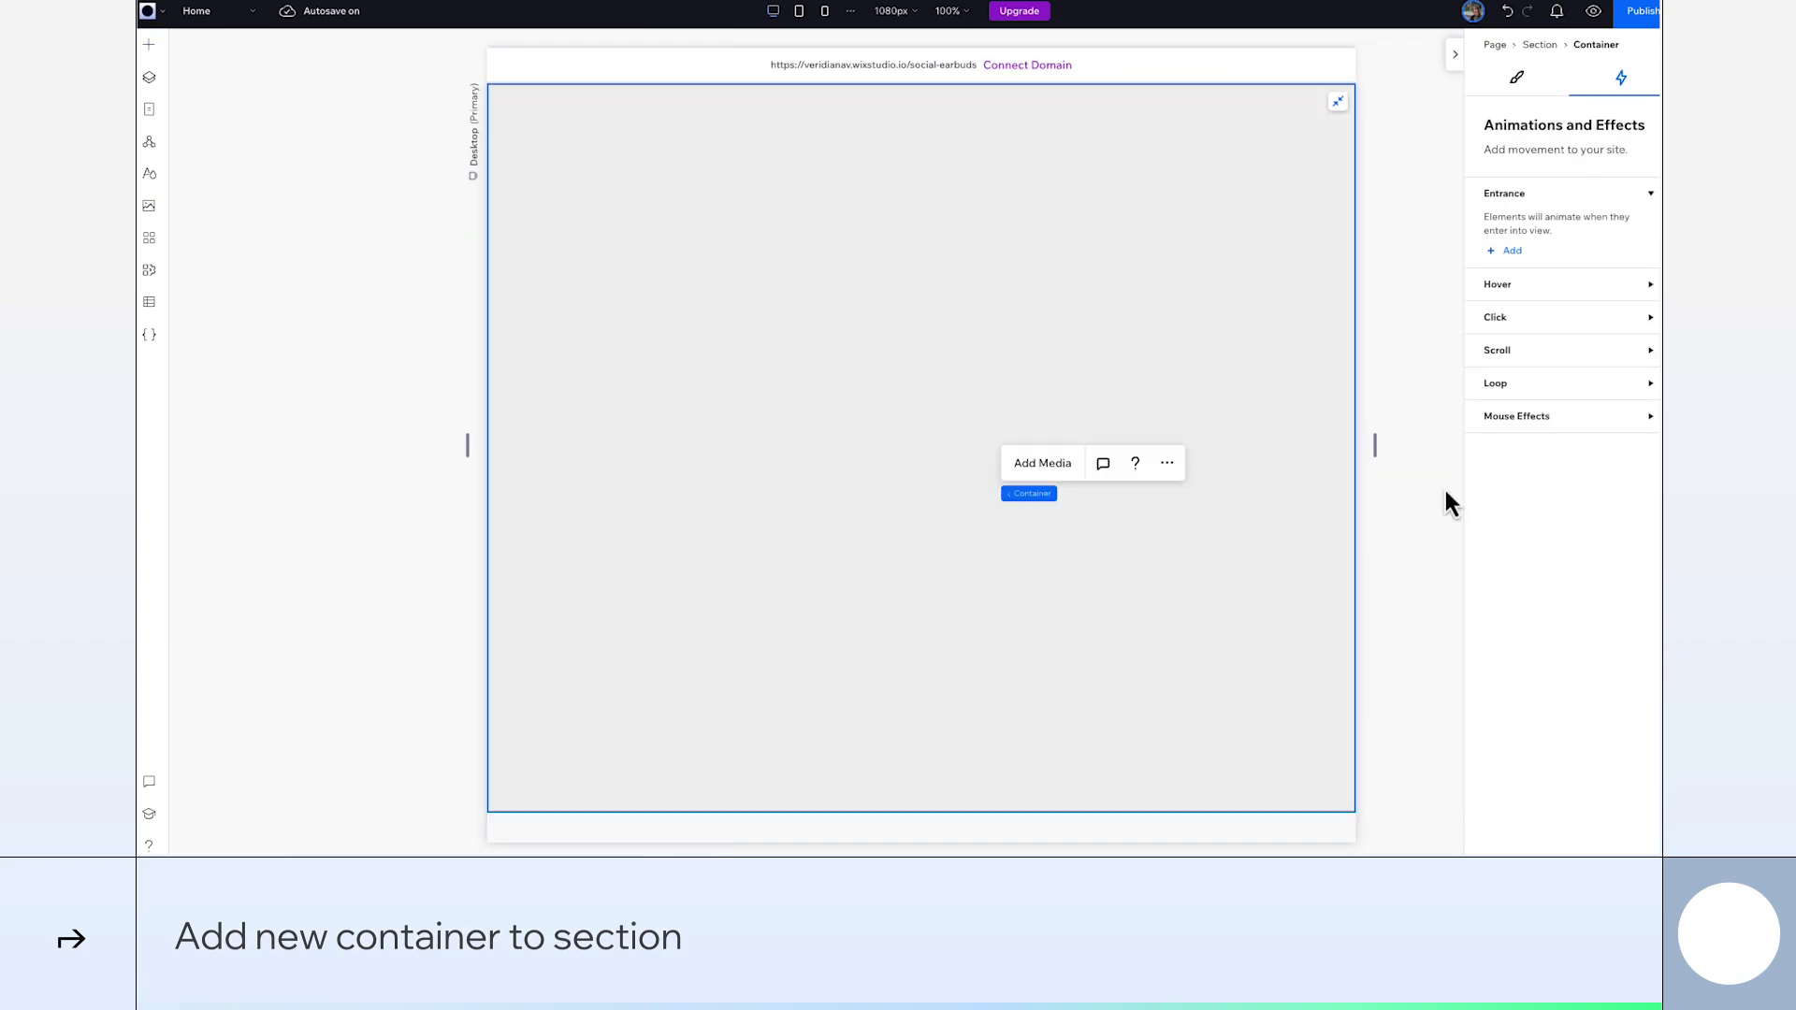
{"action": "left_click", "coordinate": [1517, 80]}
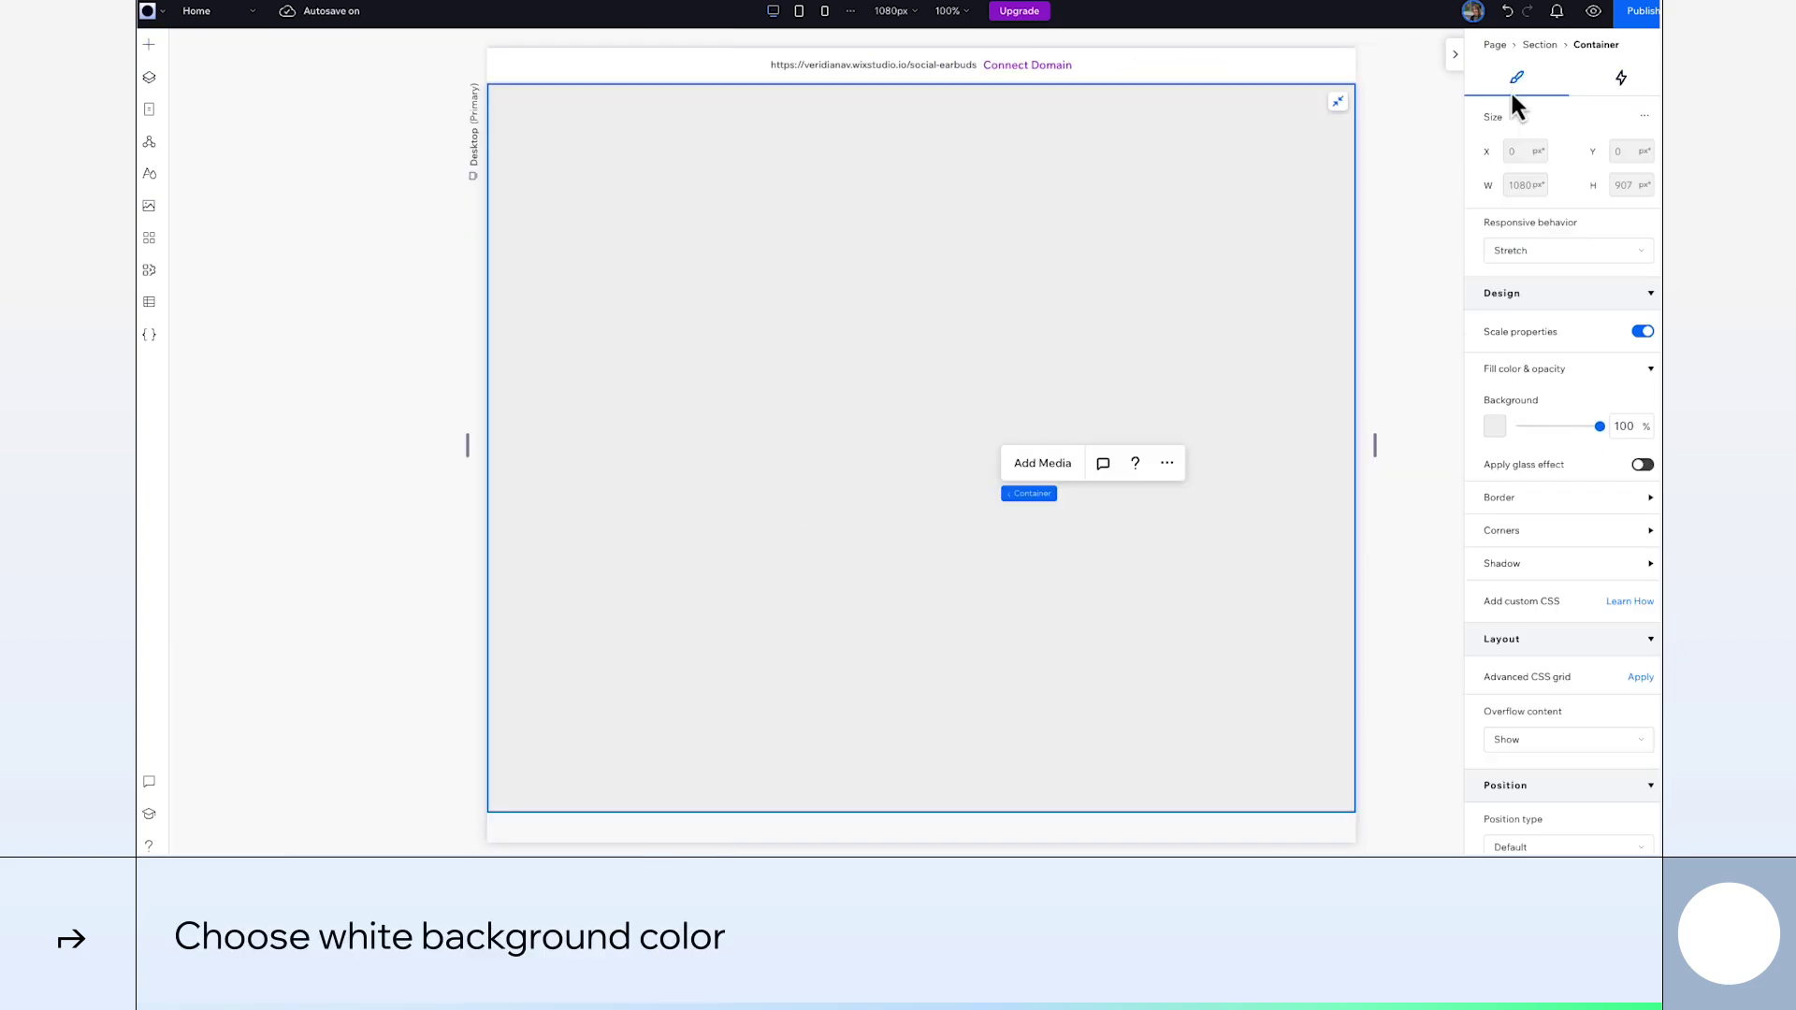
{"action": "left_click", "coordinate": [1495, 427]}
{"action": "left_click", "coordinate": [1512, 522]}
Give the white container a Slide entrance animation: from bottom, 100% distance, 1 s duration, 1.6 s delay, easeInOutCubic easing
{"action": "left_click", "coordinate": [1617, 85]}
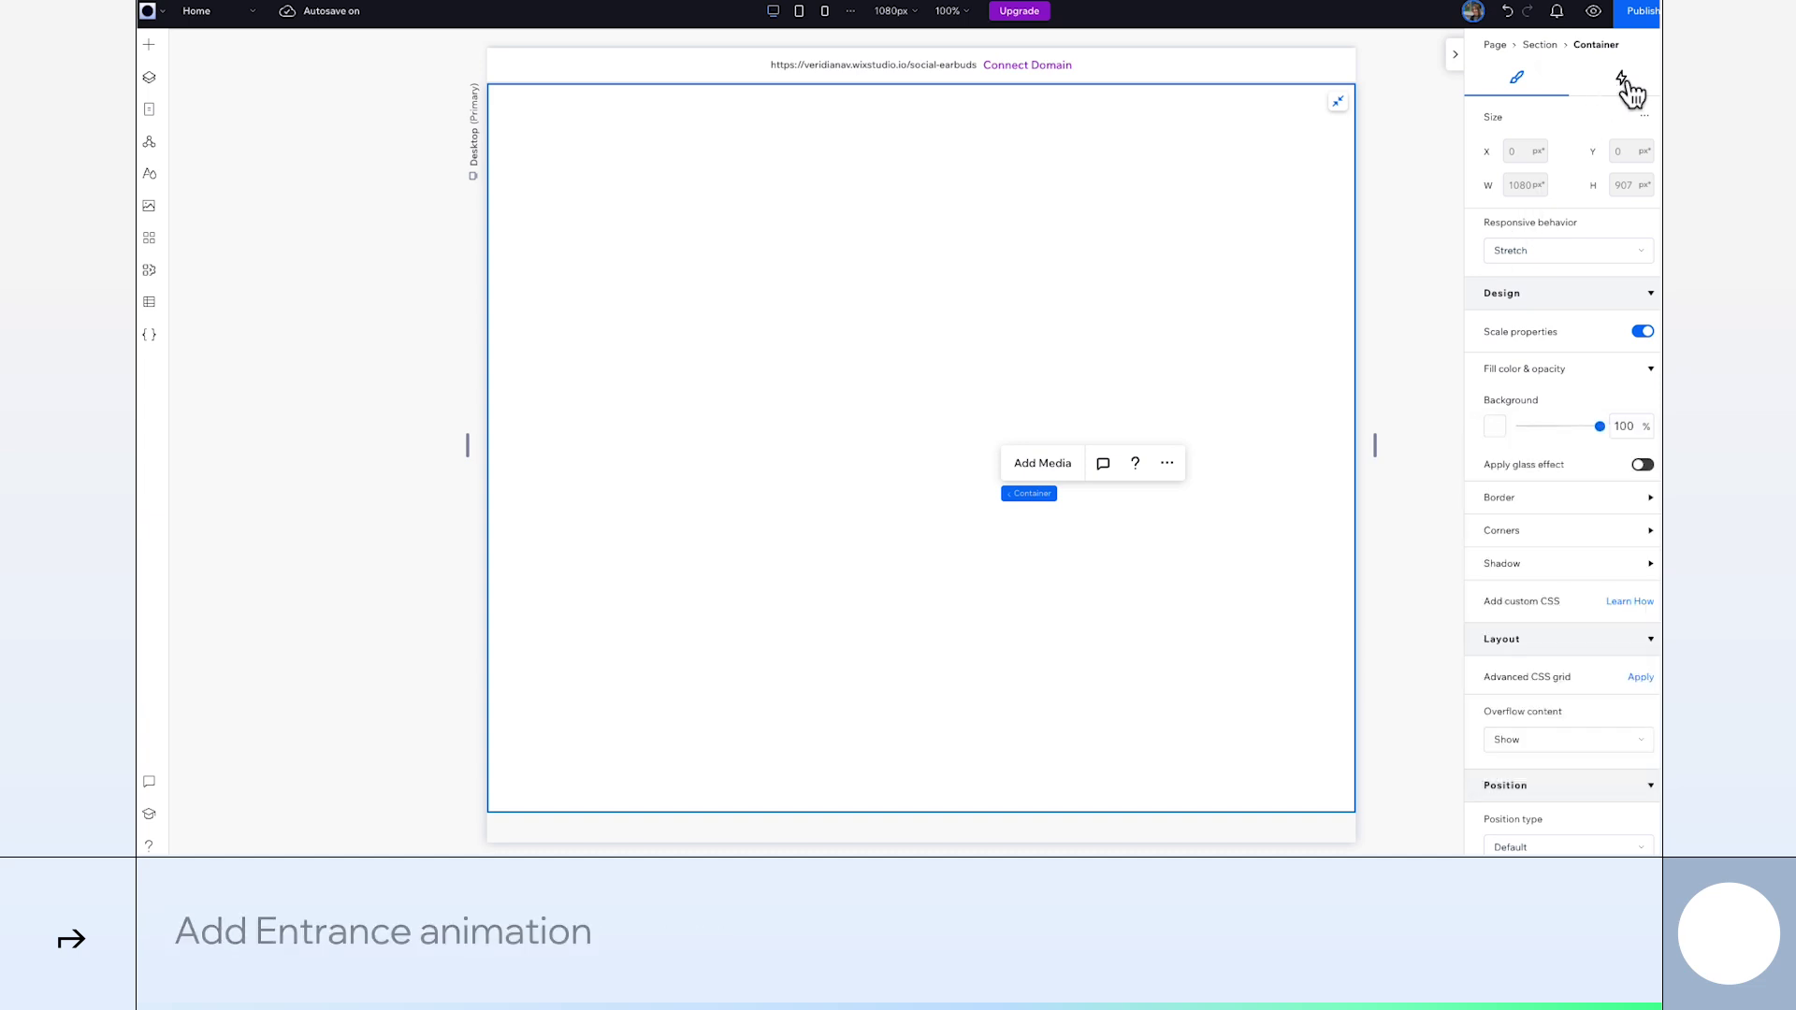
{"action": "left_click", "coordinate": [1621, 79]}
{"action": "left_click", "coordinate": [1519, 258]}
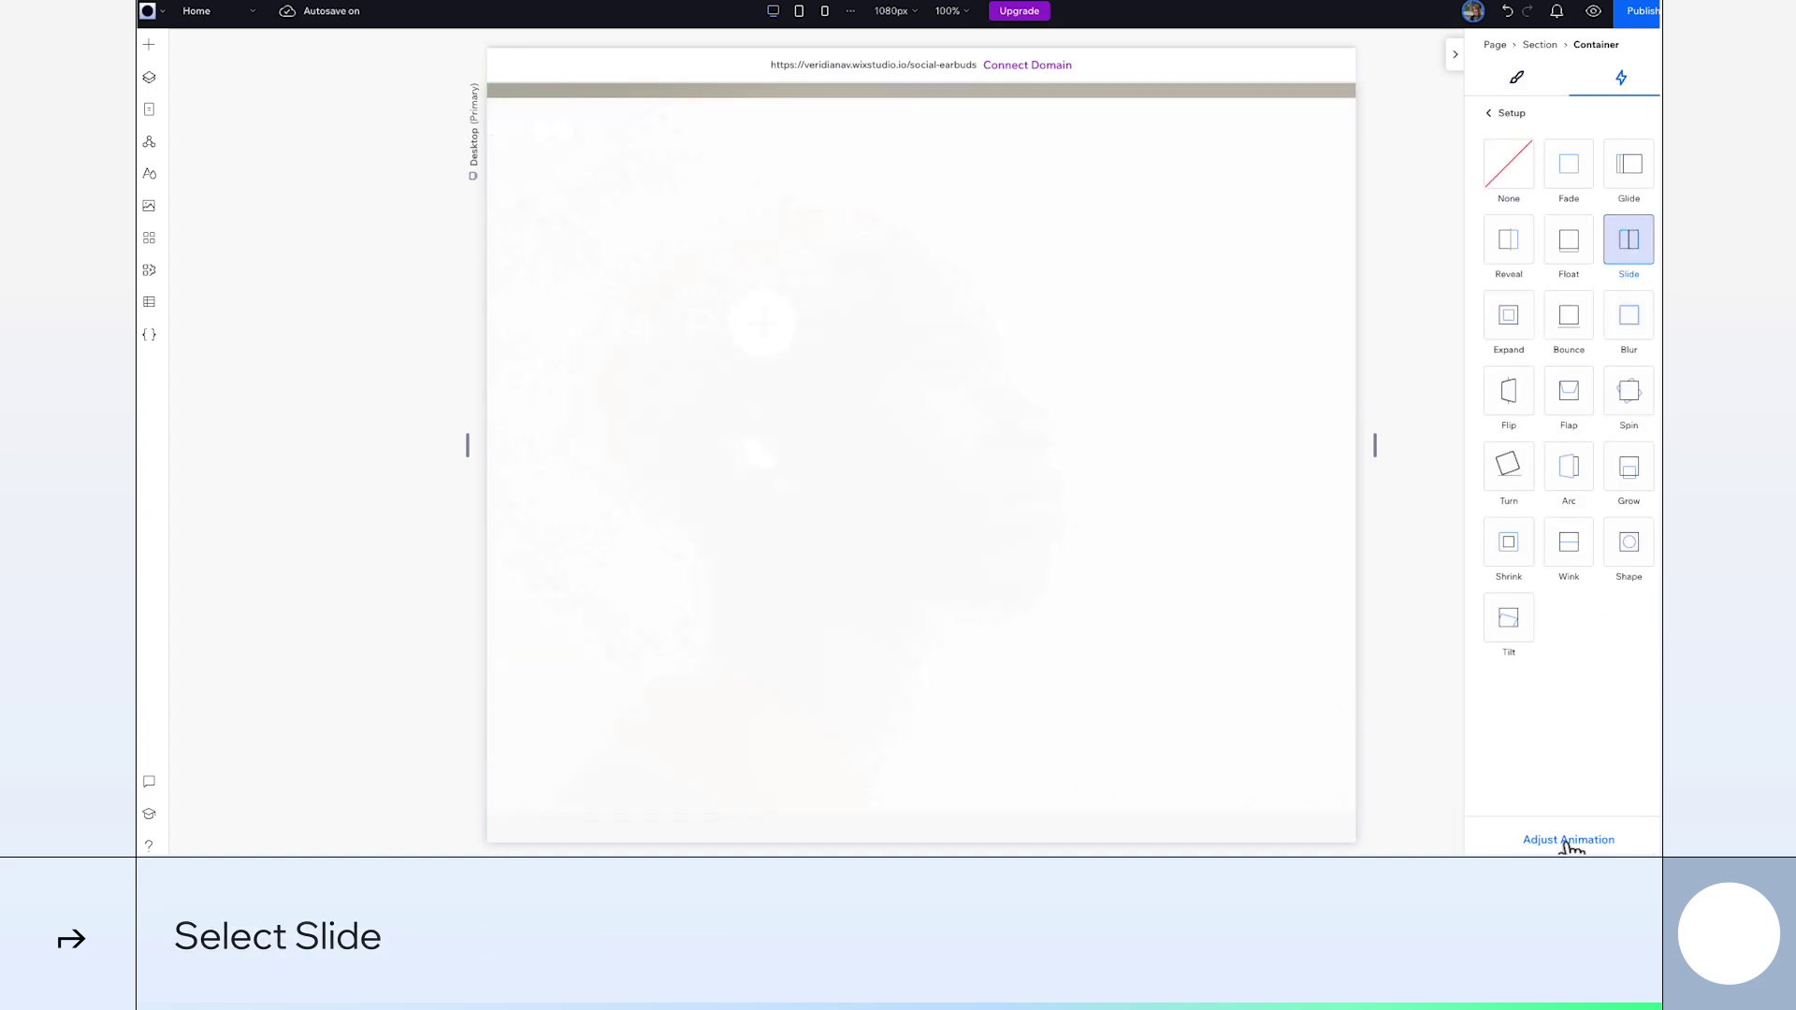
{"action": "left_click", "coordinate": [1568, 839]}
{"action": "left_click", "coordinate": [1629, 325]}
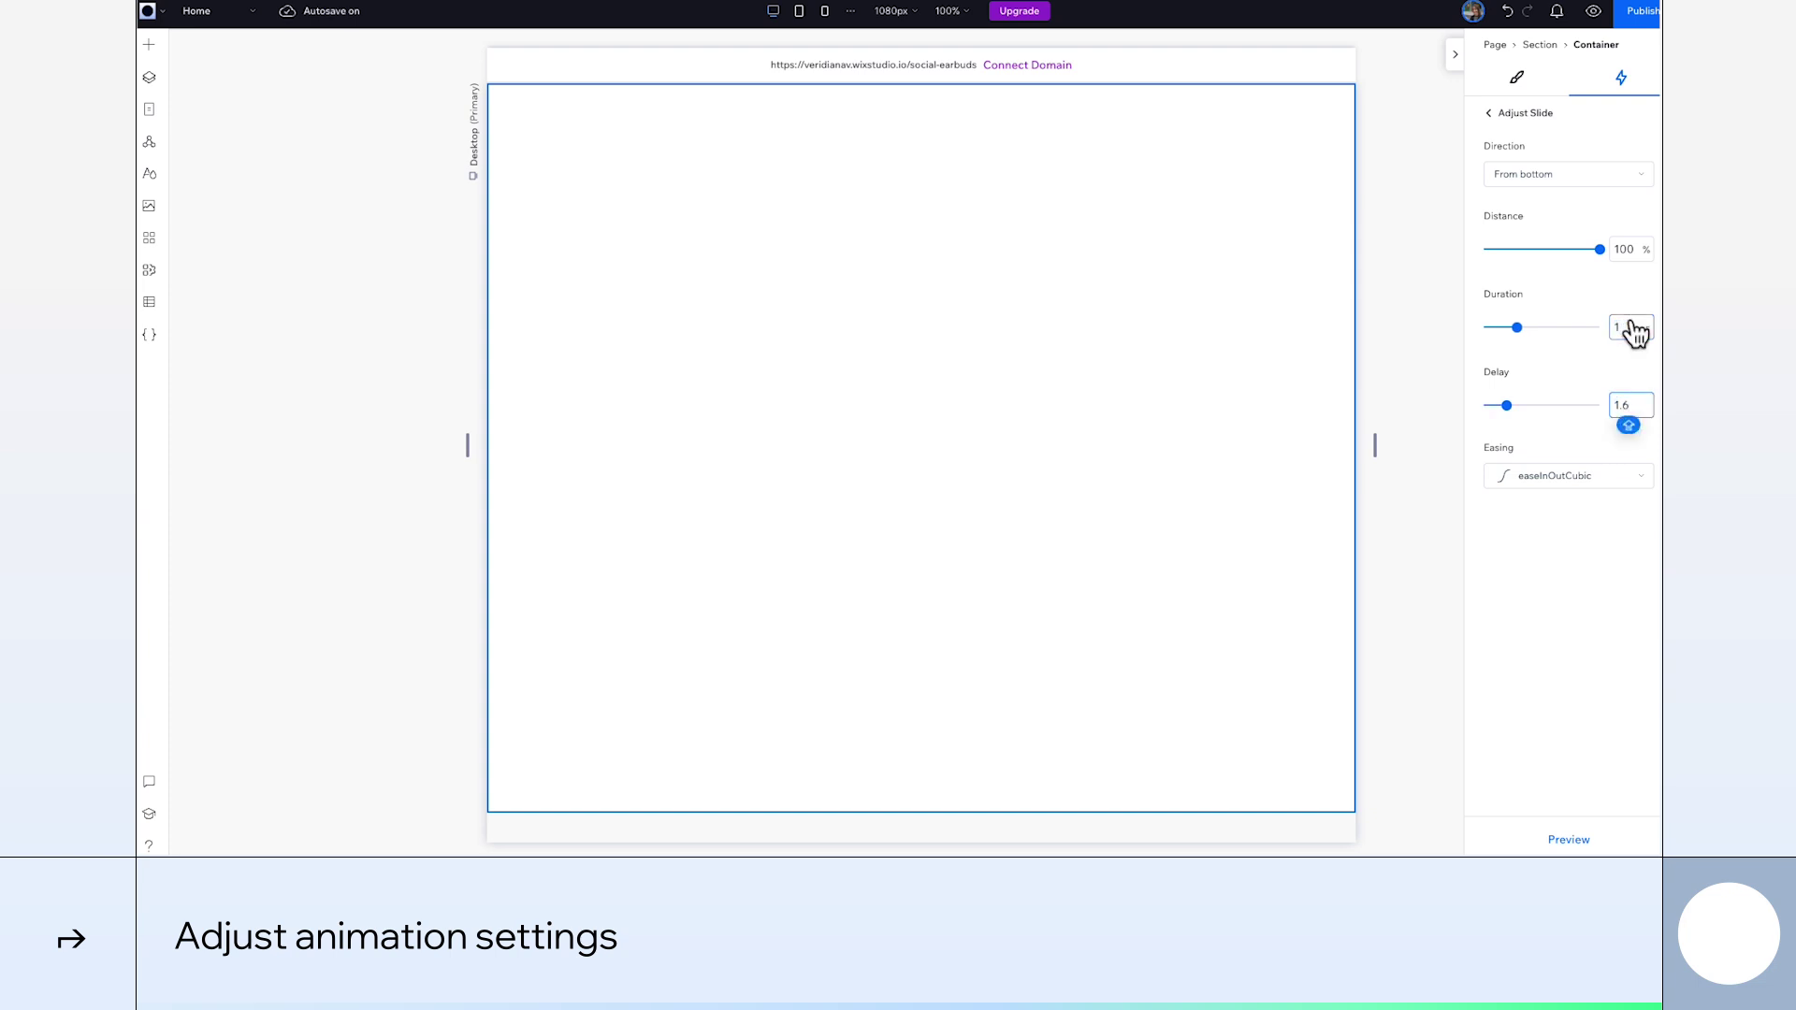
Move the white container in the layer order to just below MAIN SITE and above the black container
{"action": "left_click", "coordinate": [1518, 79]}
{"action": "left_click", "coordinate": [148, 82]}
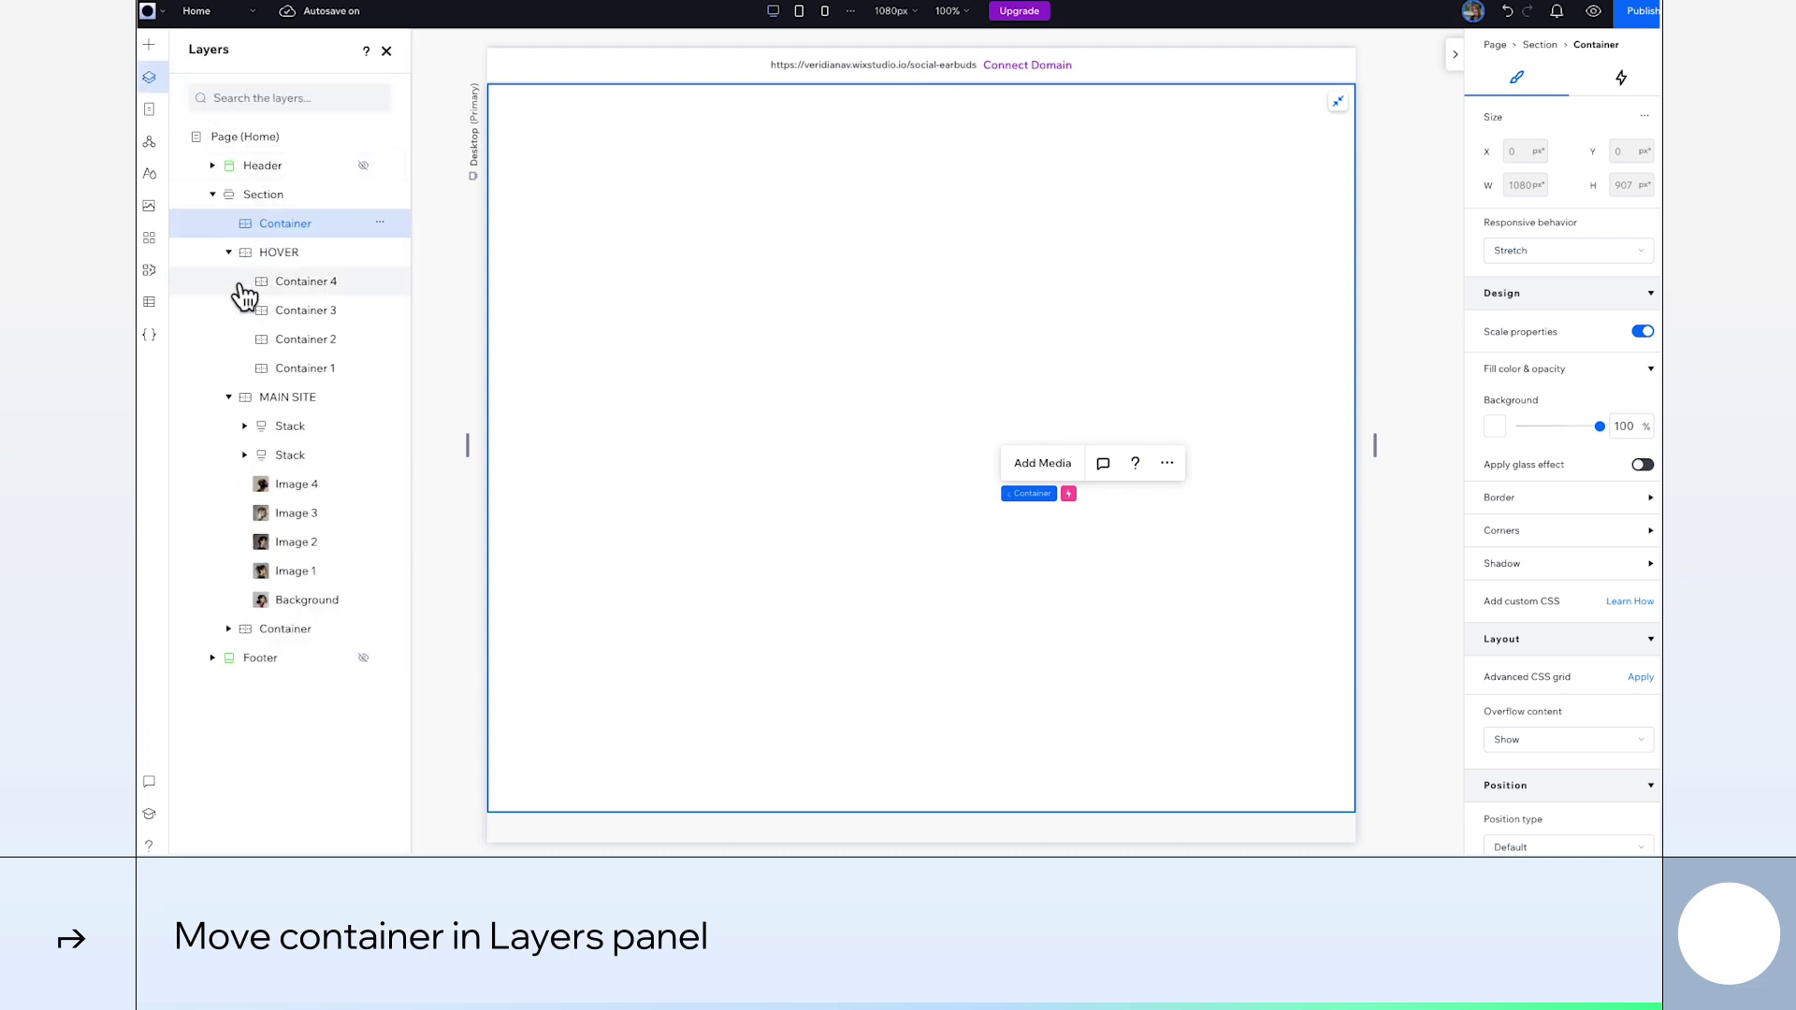
{"action": "left_click_drag", "start_coordinate": [300, 233], "coordinate": [246, 655]}
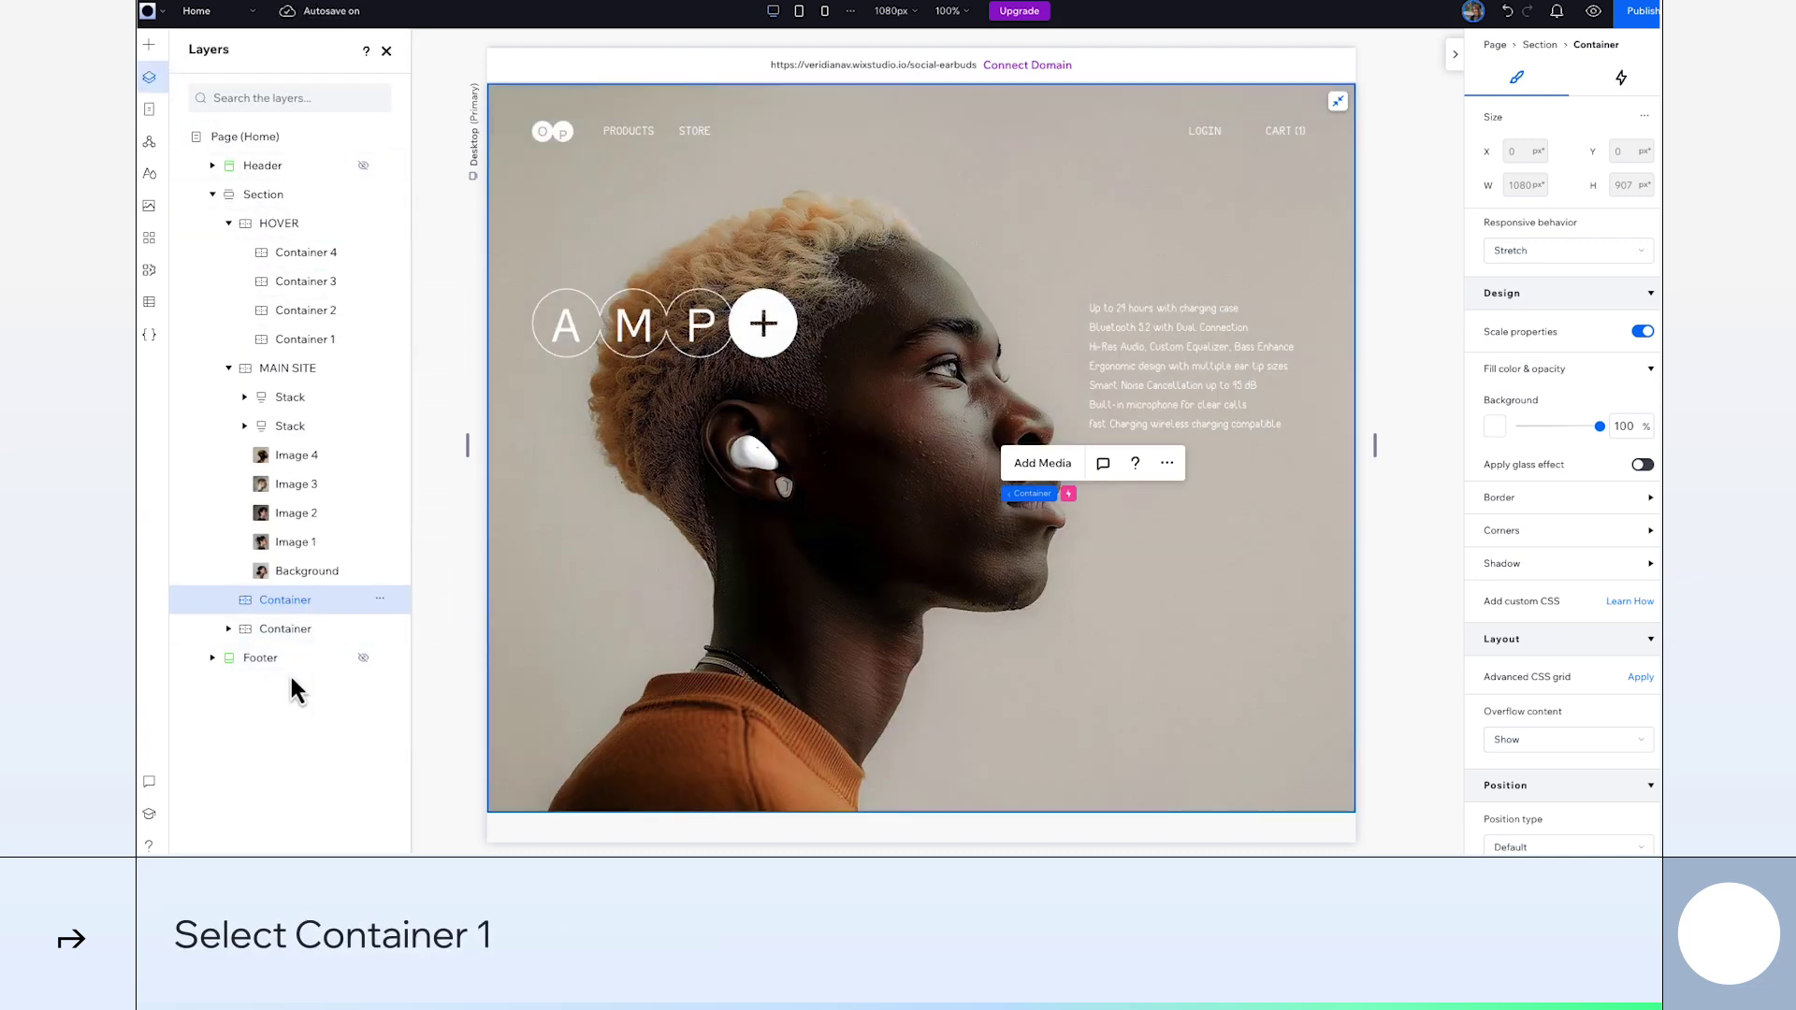
Add a hover effect to Container 1 that starts an Appear animation on Image 1
{"action": "left_click", "coordinate": [298, 339]}
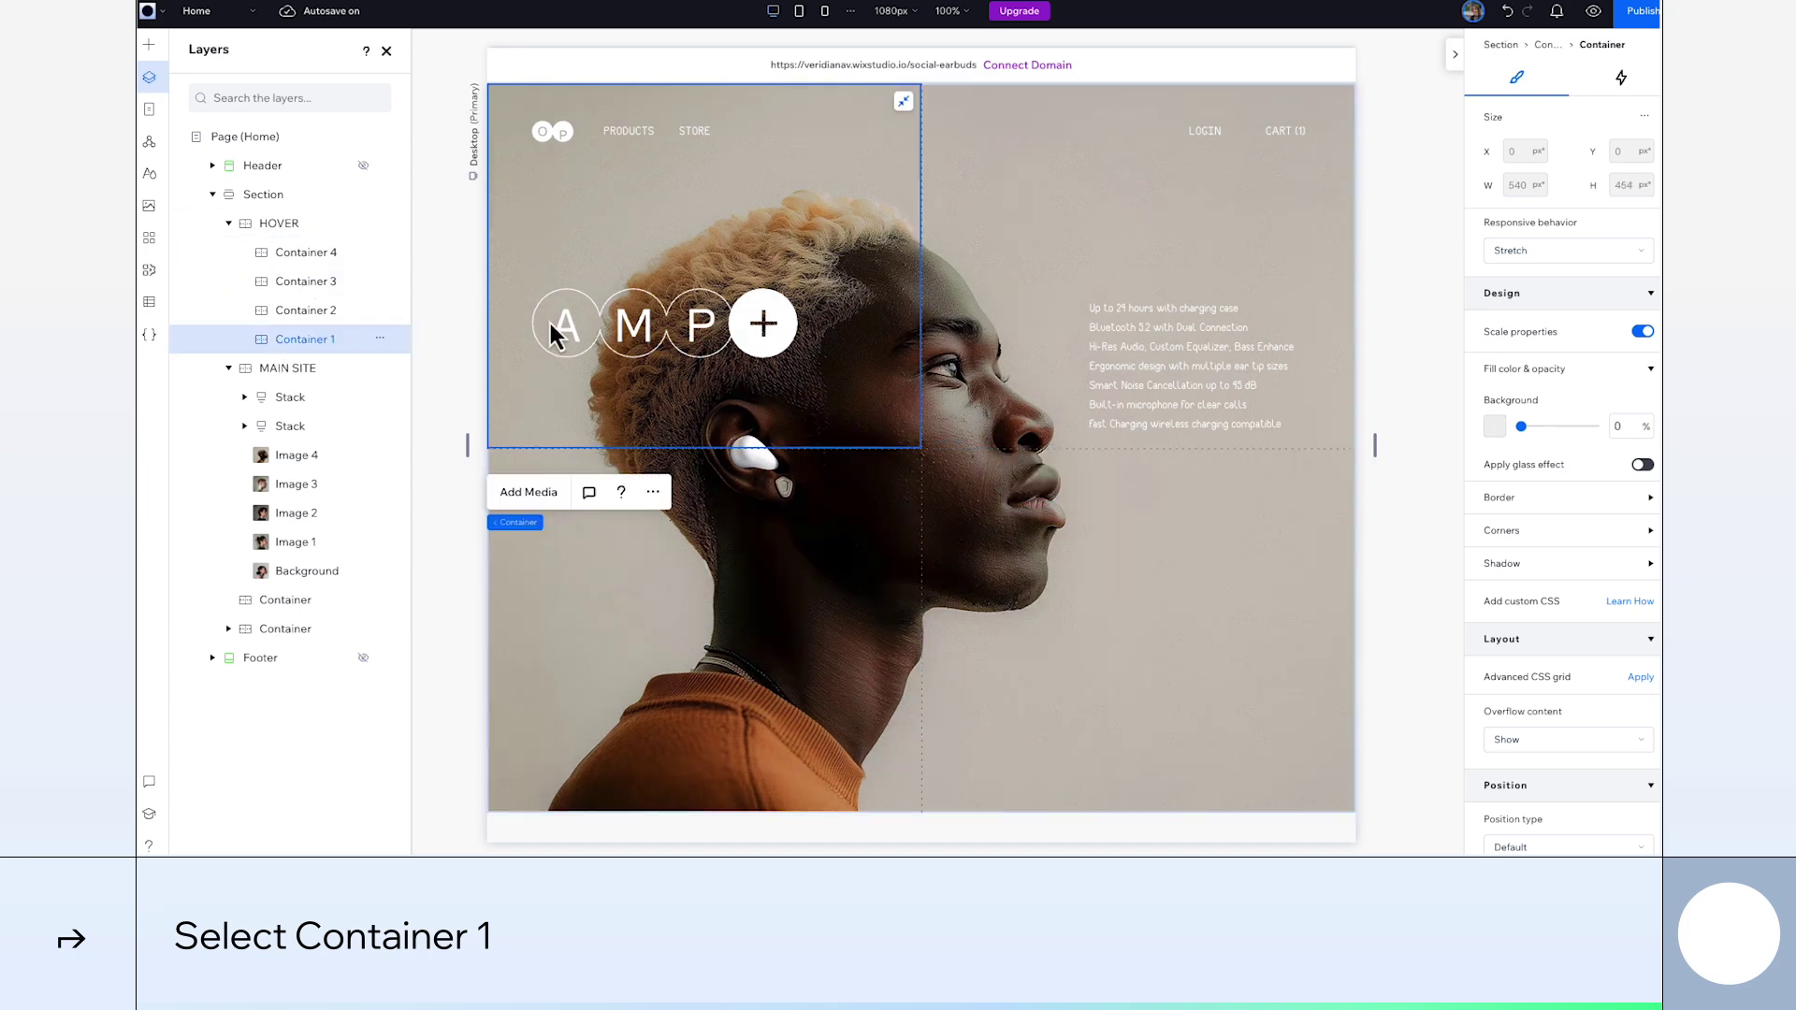
{"action": "left_click", "coordinate": [1622, 81]}
{"action": "left_click", "coordinate": [1512, 287]}
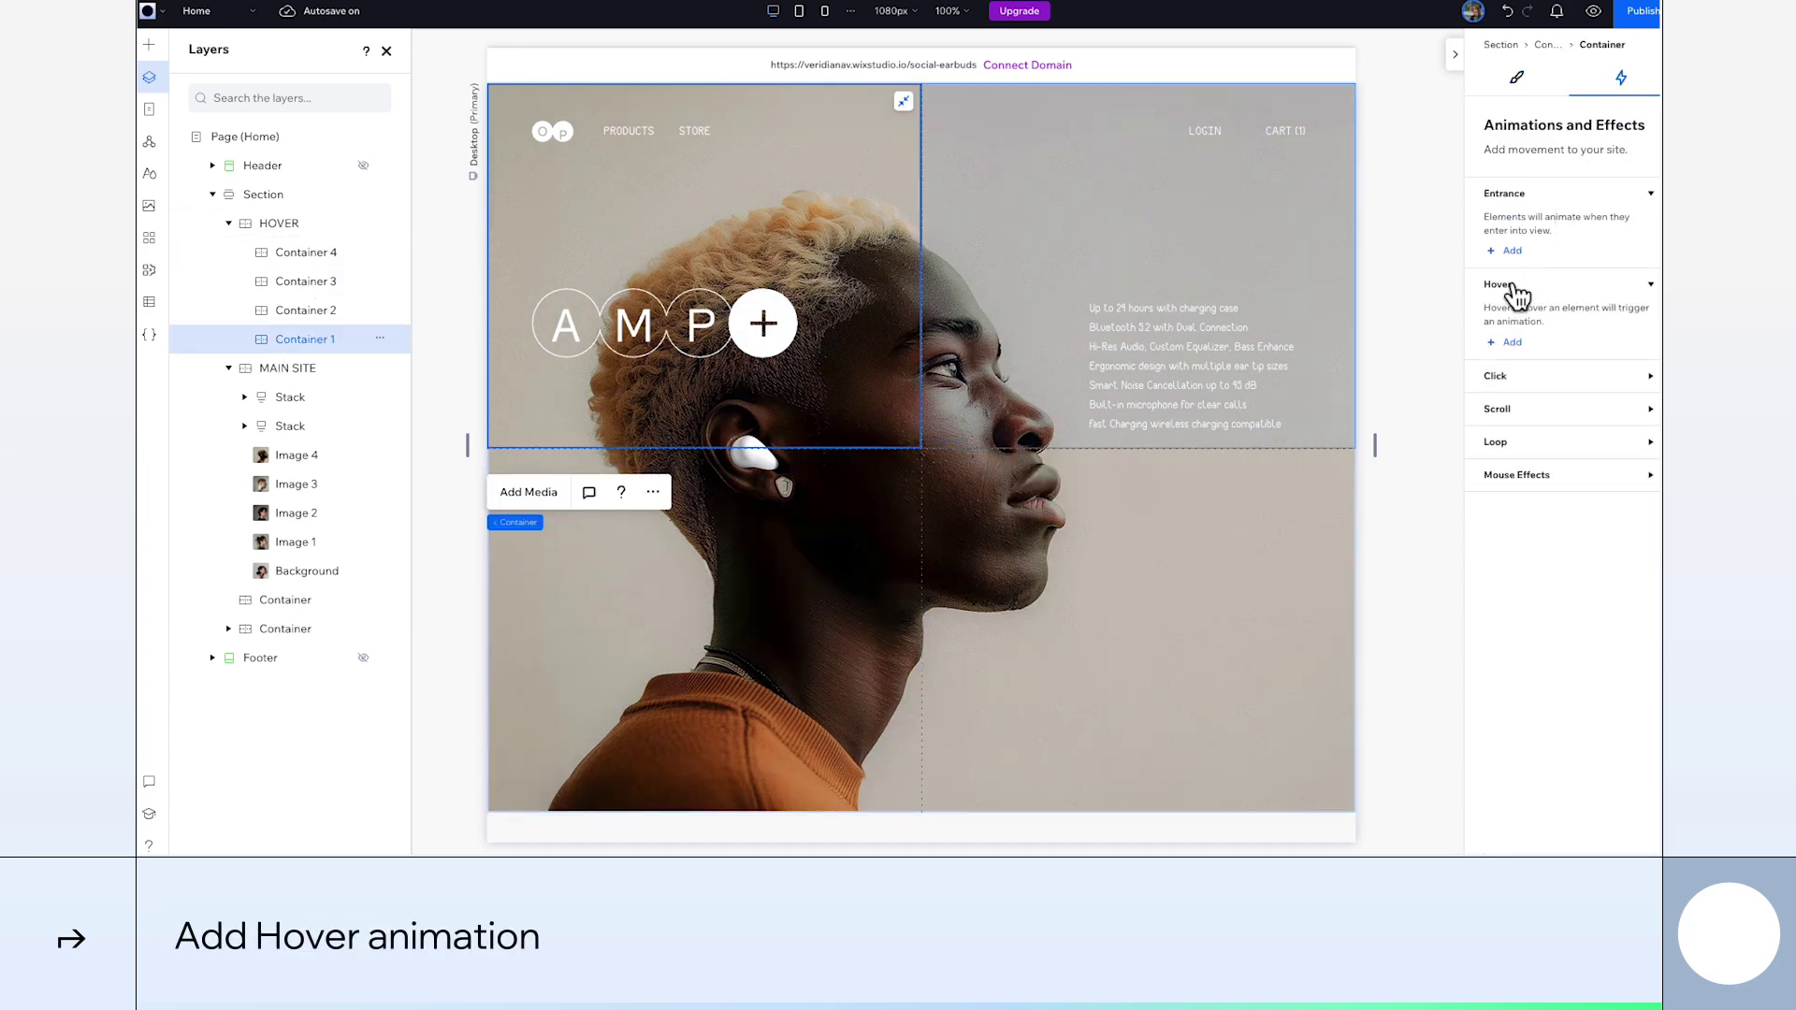
{"action": "left_click", "coordinate": [1513, 344]}
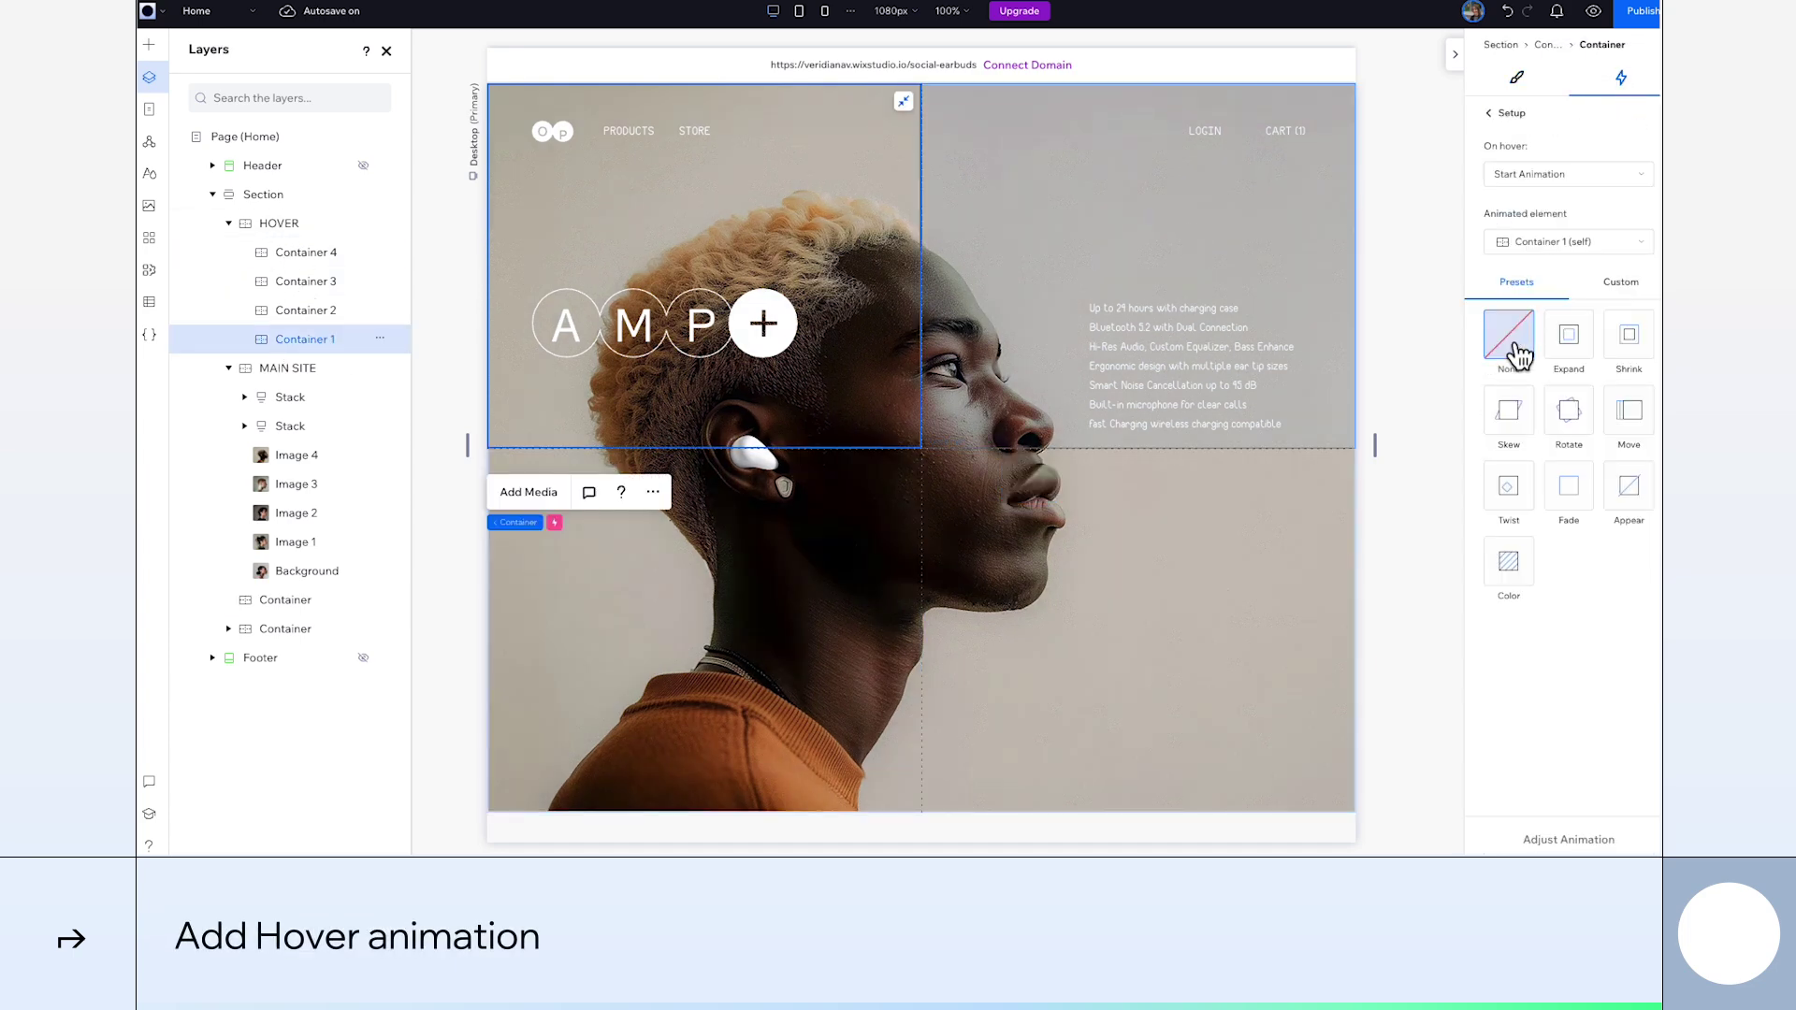
{"action": "left_click", "coordinate": [1550, 244]}
{"action": "left_click", "coordinate": [1555, 400]}
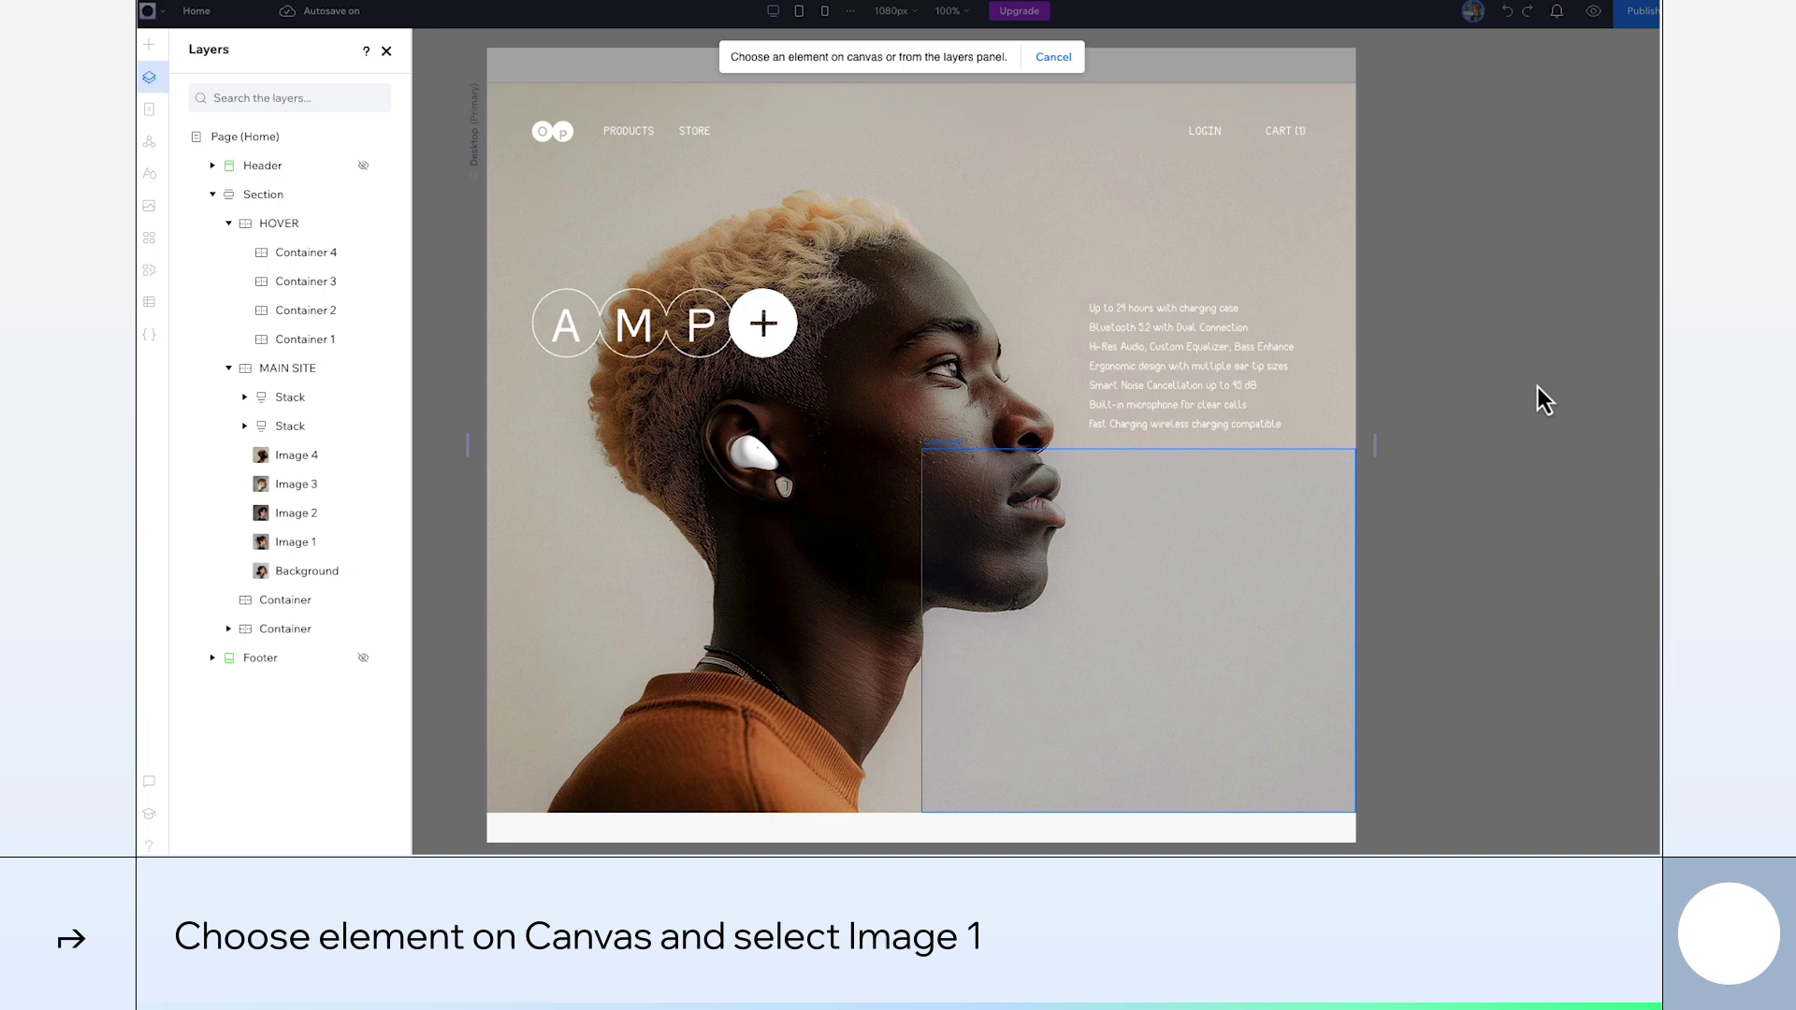
{"action": "left_click", "coordinate": [292, 546]}
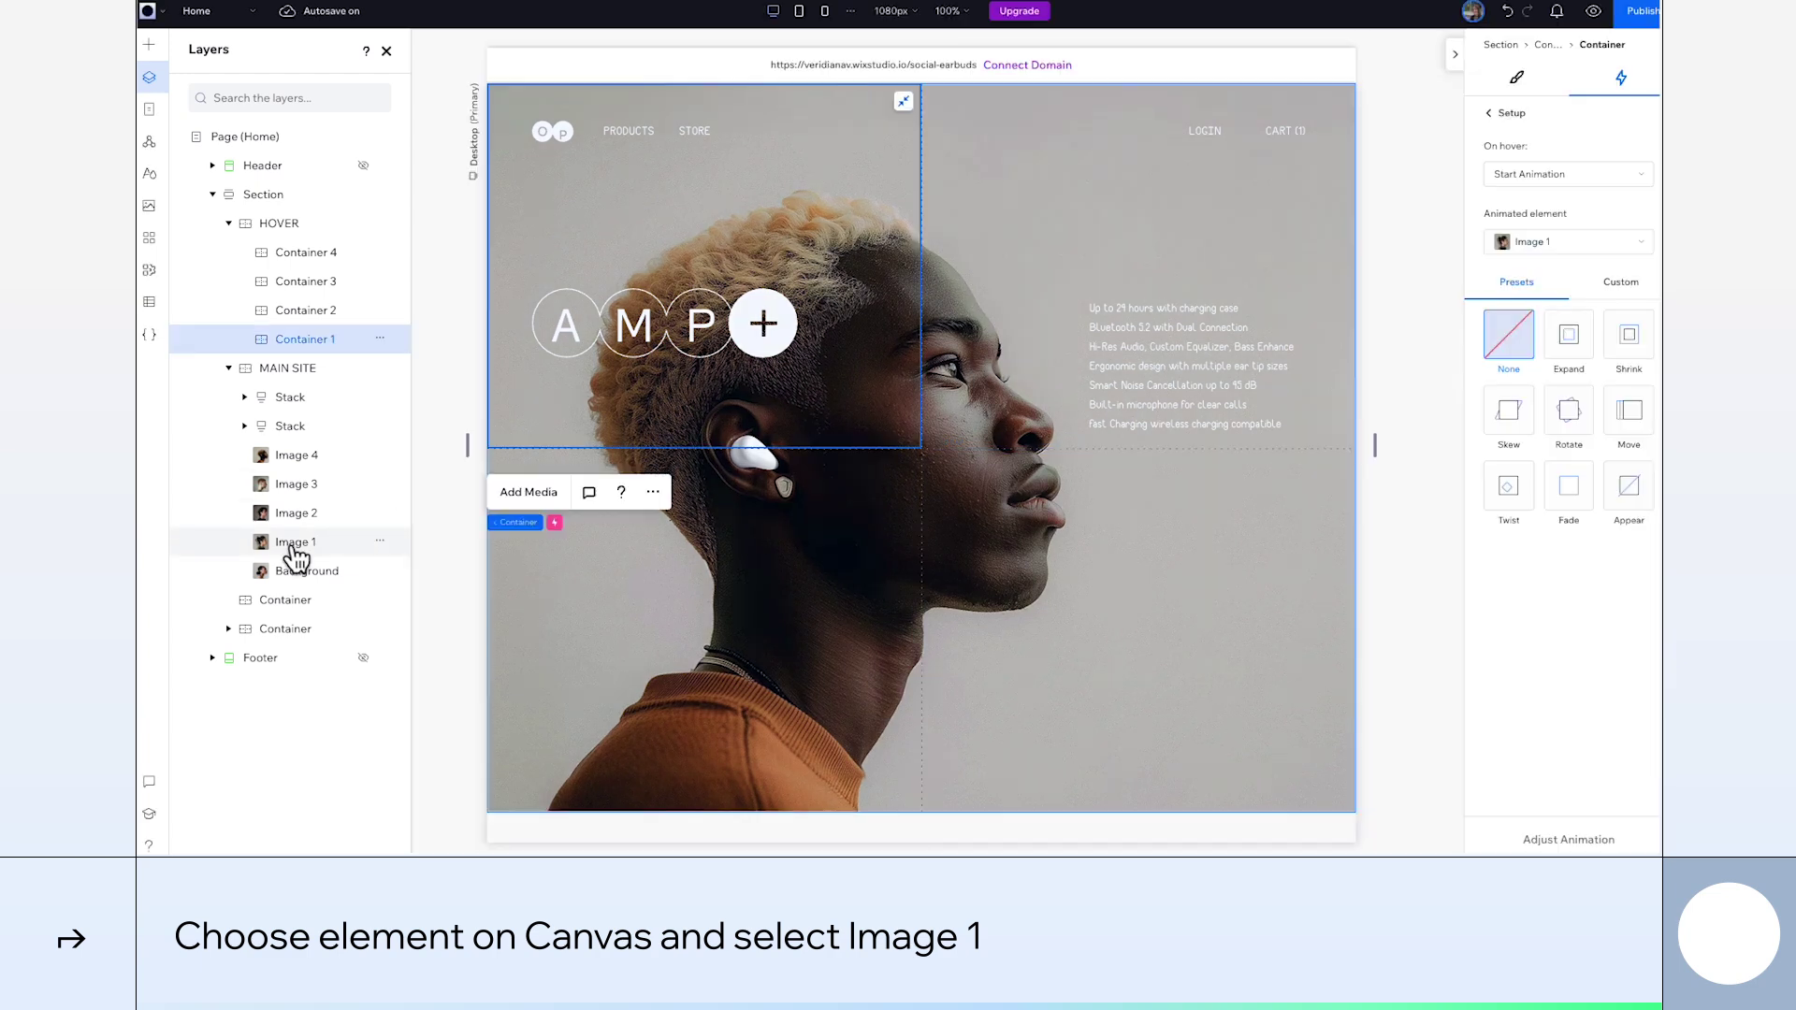
{"action": "left_click", "coordinate": [1633, 494]}
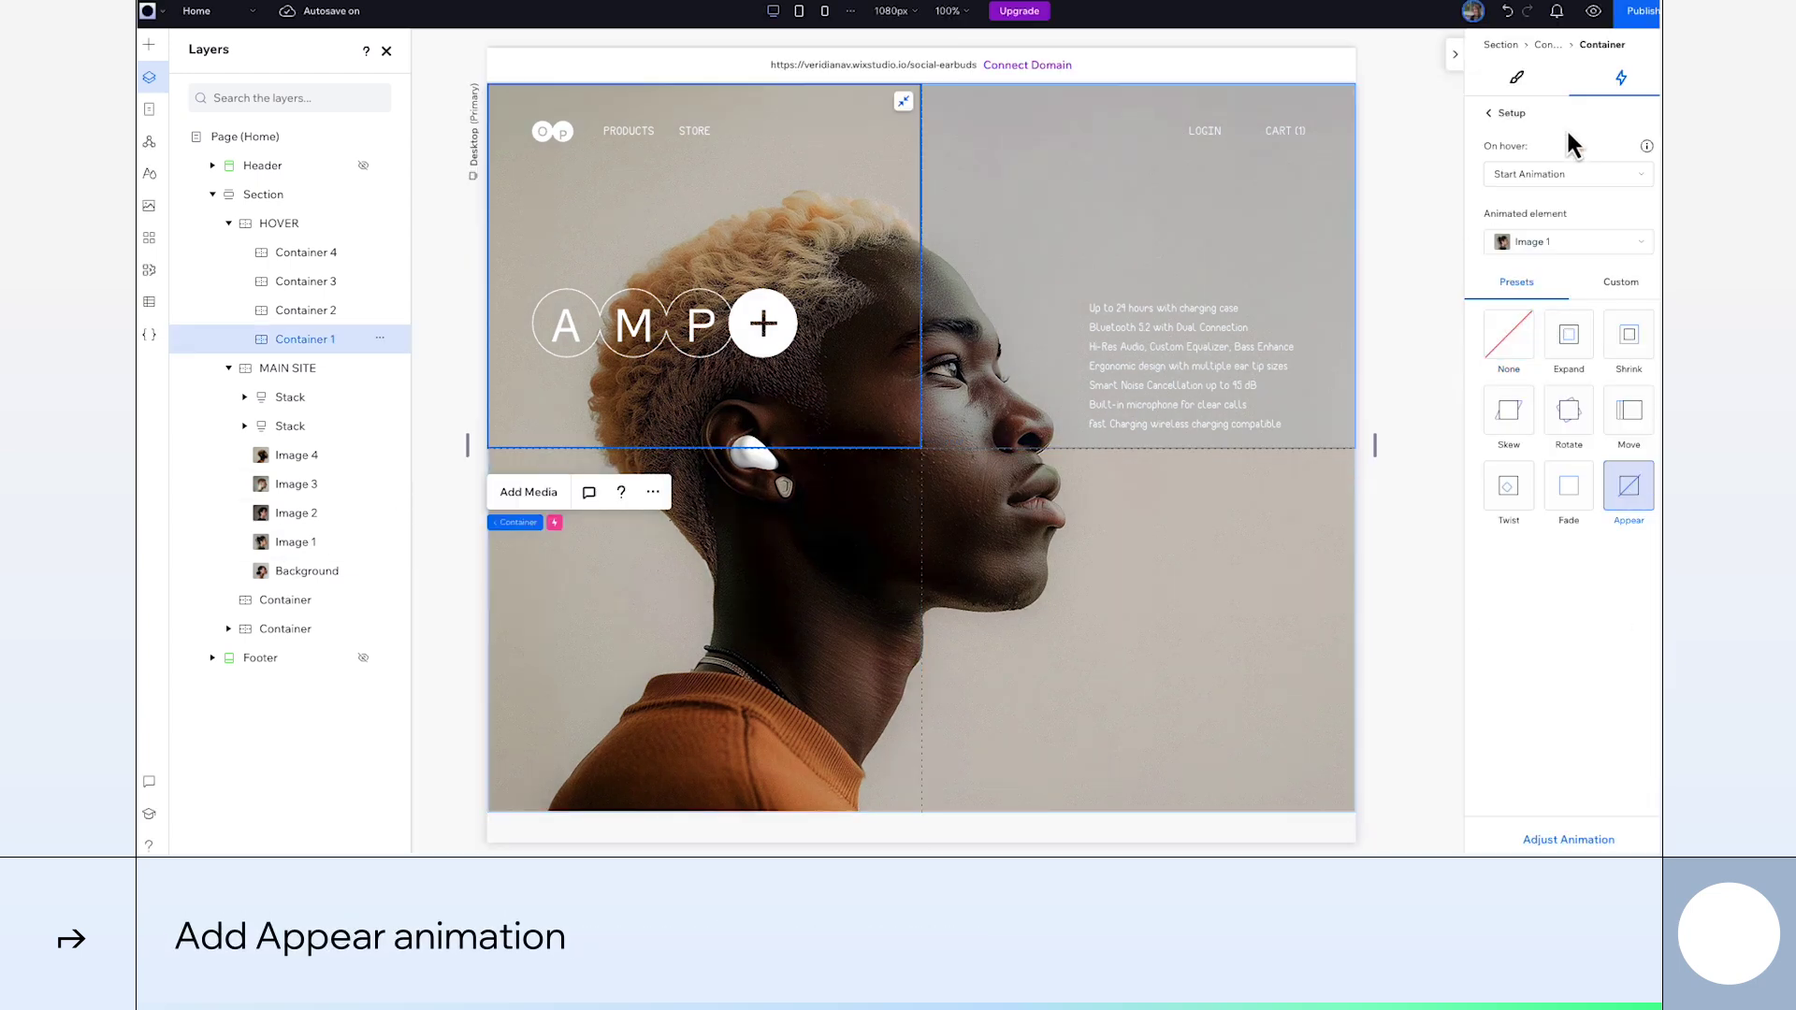
{"action": "left_click", "coordinate": [1508, 120]}
Add a hover effect to Container 2 that starts an Appear animation on Image 2
{"action": "left_click", "coordinate": [302, 314]}
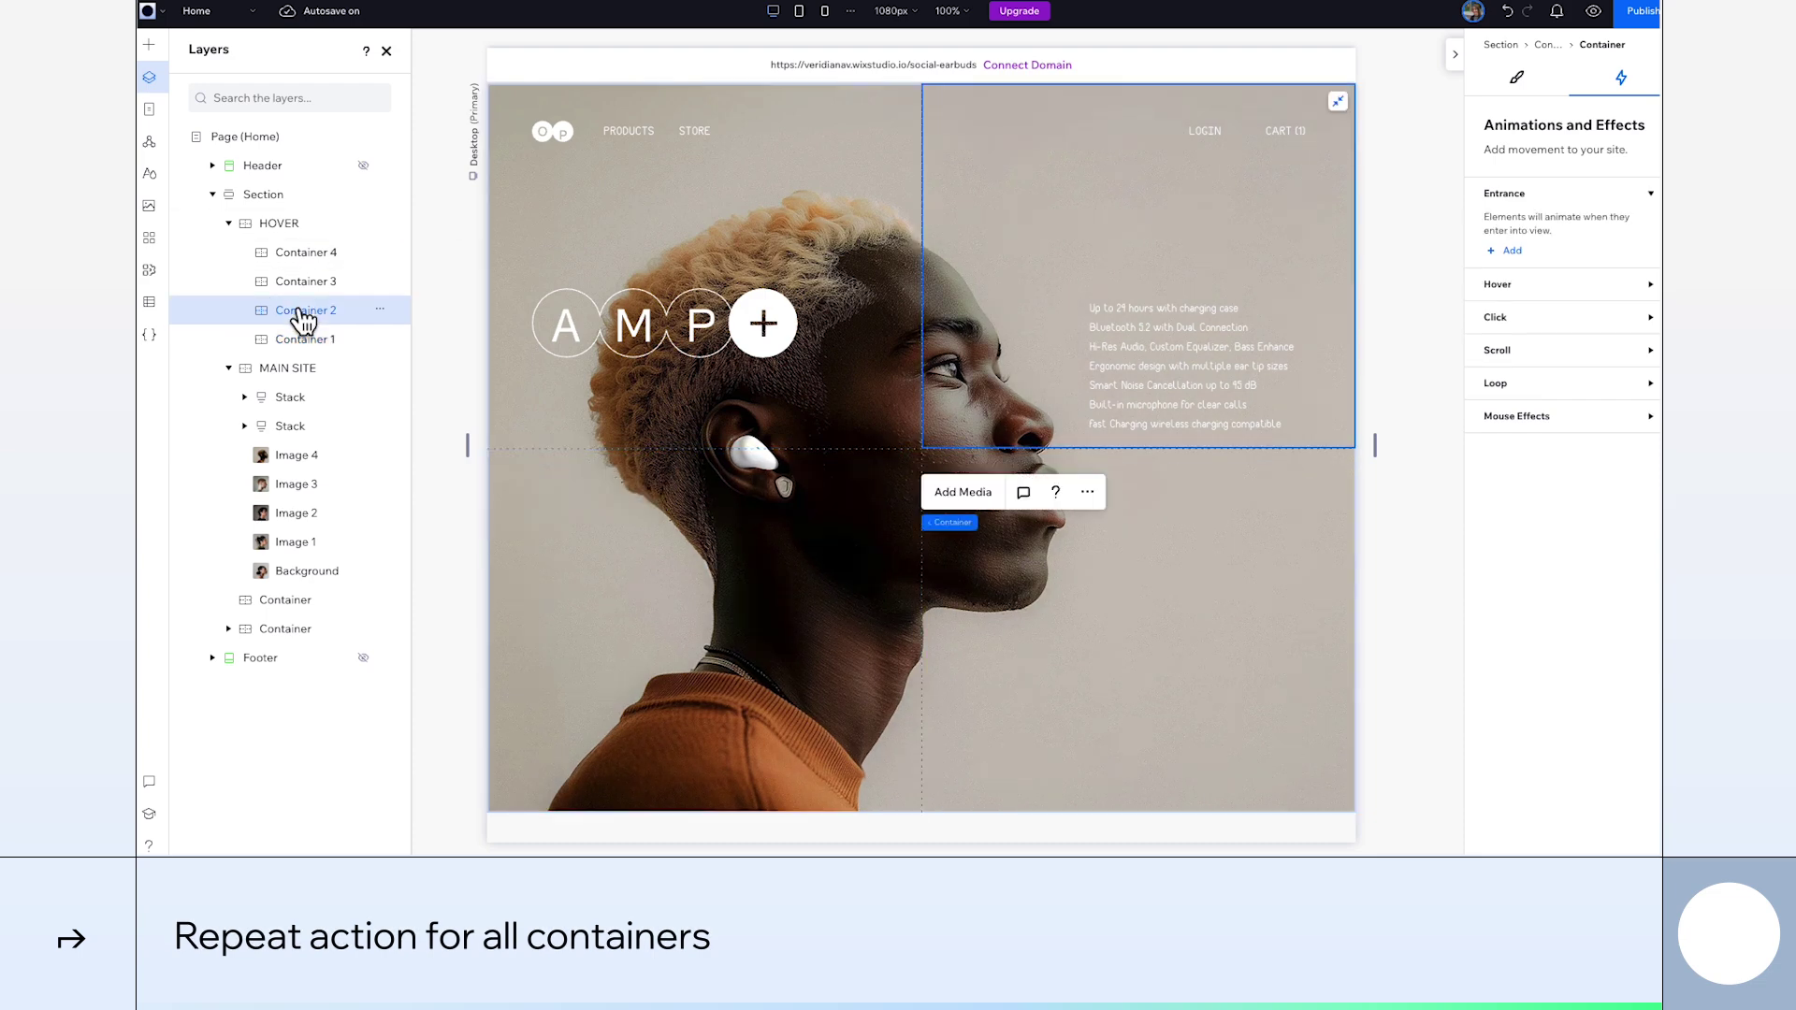
{"action": "left_click", "coordinate": [1499, 286]}
{"action": "left_click", "coordinate": [1506, 342]}
{"action": "left_click", "coordinate": [1594, 245]}
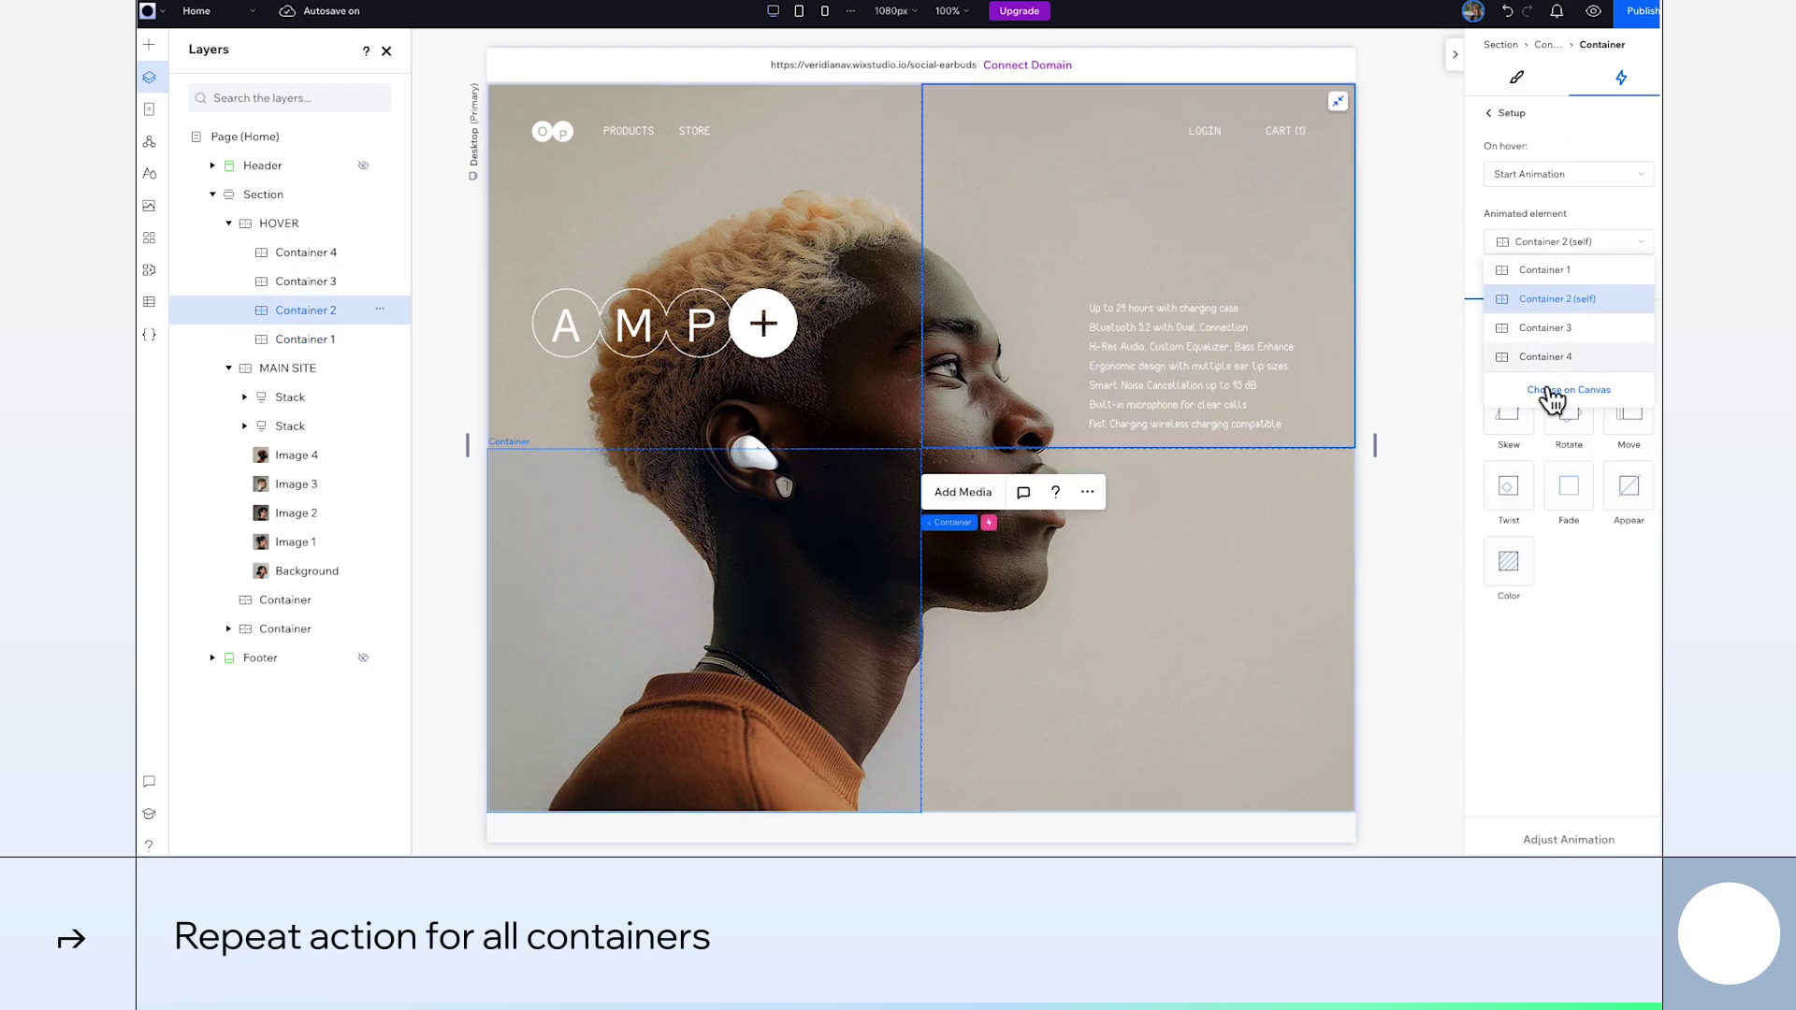
{"action": "left_click", "coordinate": [1550, 392]}
{"action": "left_click", "coordinate": [296, 514]}
{"action": "left_click", "coordinate": [1628, 492]}
Add a hover effect to Container 3 that starts an Appear animation on Image 3
{"action": "left_click", "coordinate": [305, 282]}
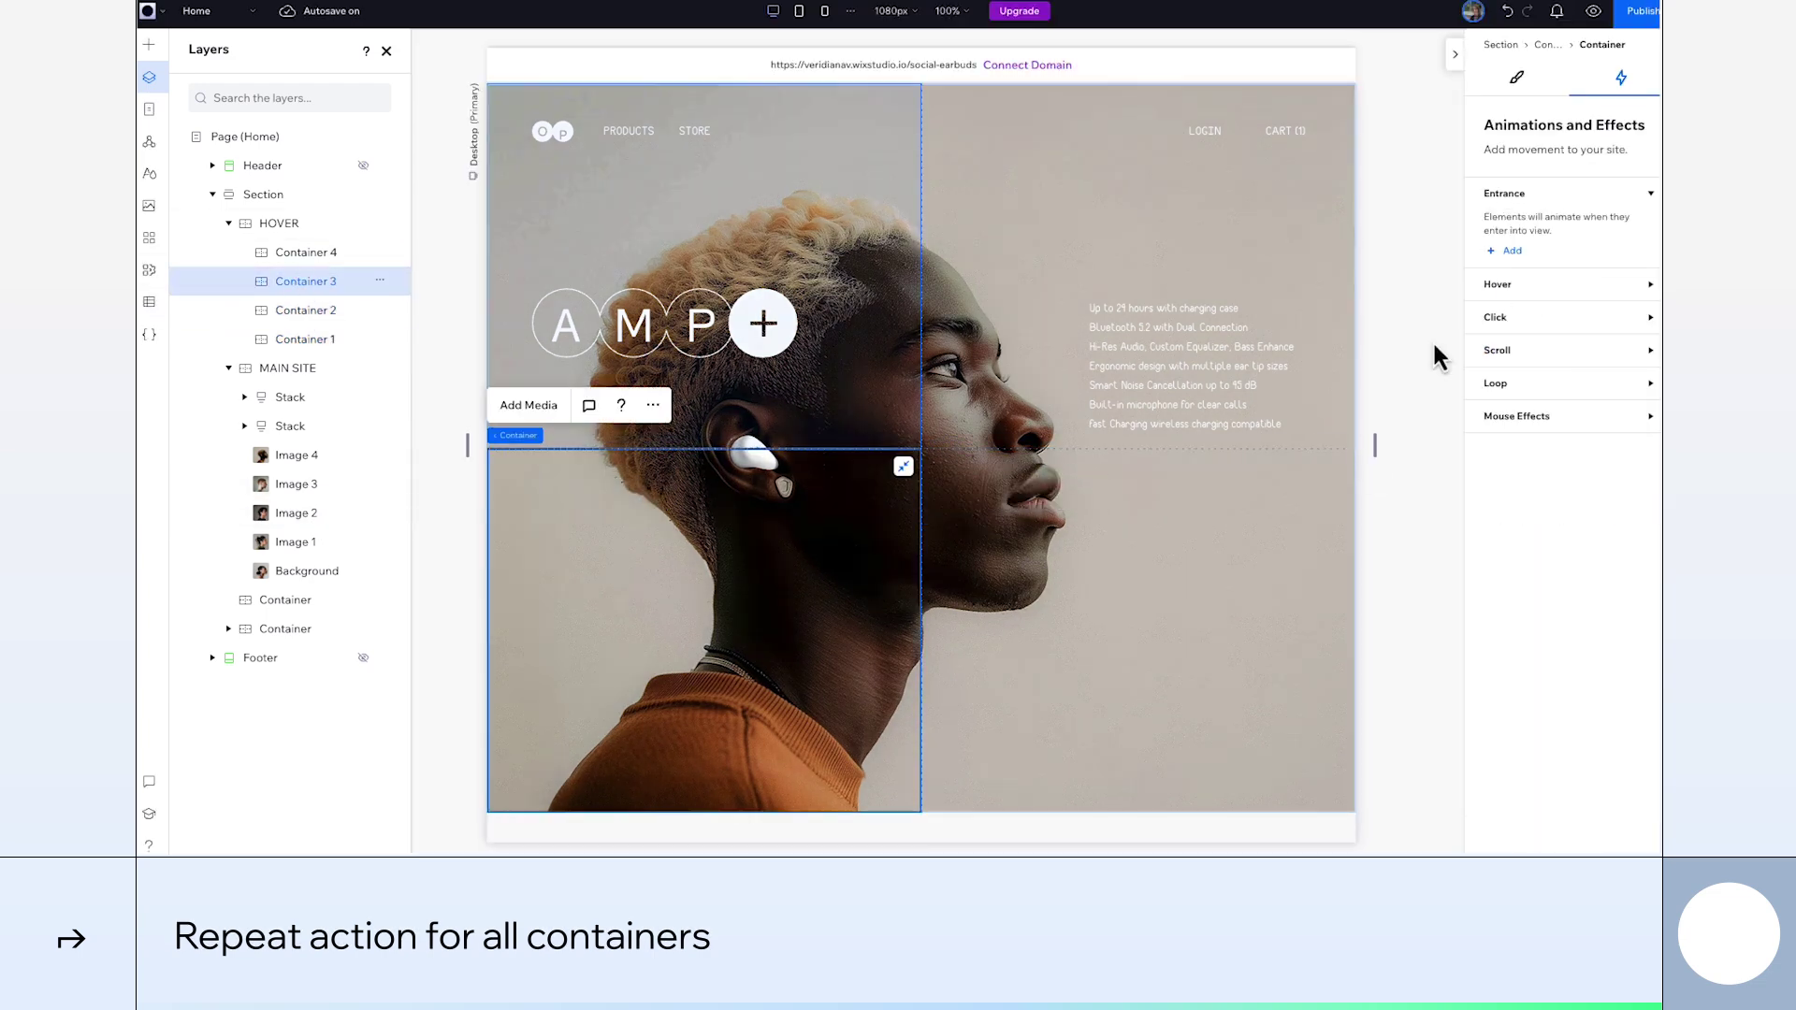
{"action": "left_click", "coordinate": [1498, 286]}
{"action": "left_click", "coordinate": [1505, 343]}
{"action": "left_click", "coordinate": [1529, 245]}
{"action": "left_click", "coordinate": [1550, 393]}
{"action": "left_click", "coordinate": [365, 486]}
{"action": "left_click", "coordinate": [1627, 490]}
Add a hover effect to Container 4 that starts an Appear animation on Image 4
{"action": "left_click", "coordinate": [305, 253]}
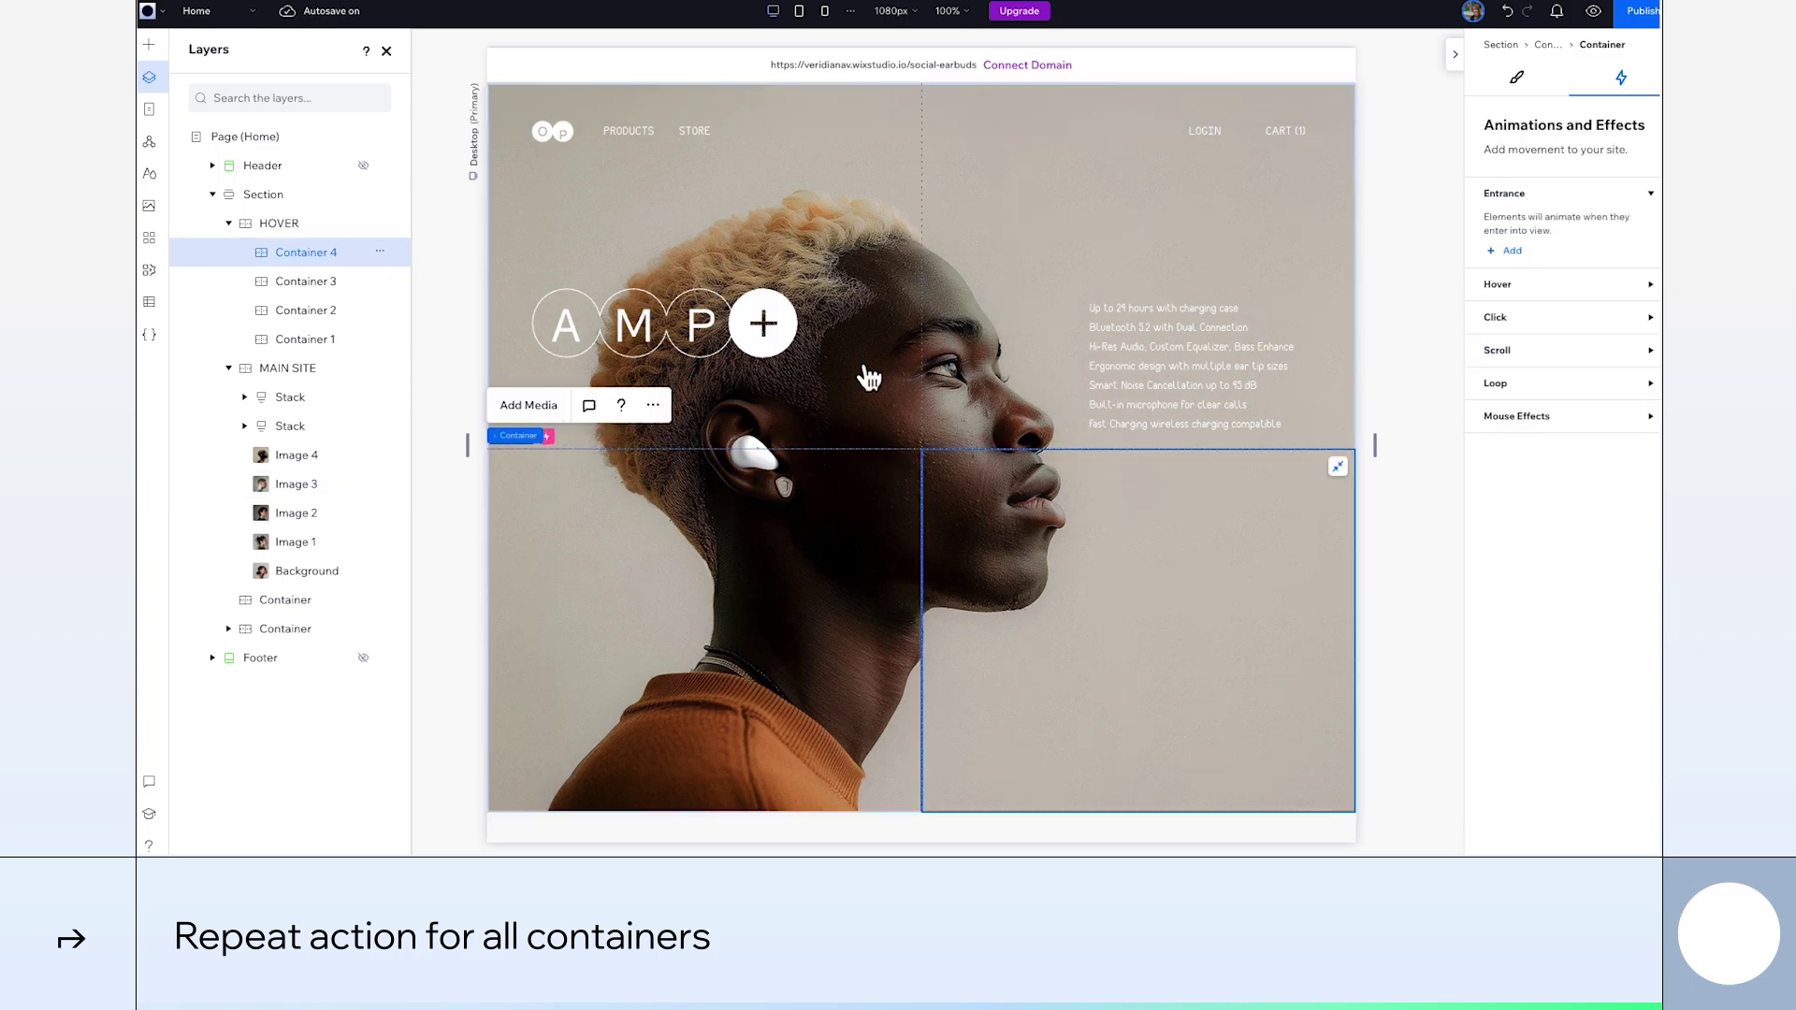
{"action": "left_click", "coordinate": [1528, 287]}
{"action": "left_click", "coordinate": [1507, 342]}
{"action": "left_click", "coordinate": [1592, 241]}
{"action": "left_click", "coordinate": [1516, 355]}
{"action": "left_click", "coordinate": [297, 459]}
{"action": "left_click", "coordinate": [1628, 486]}
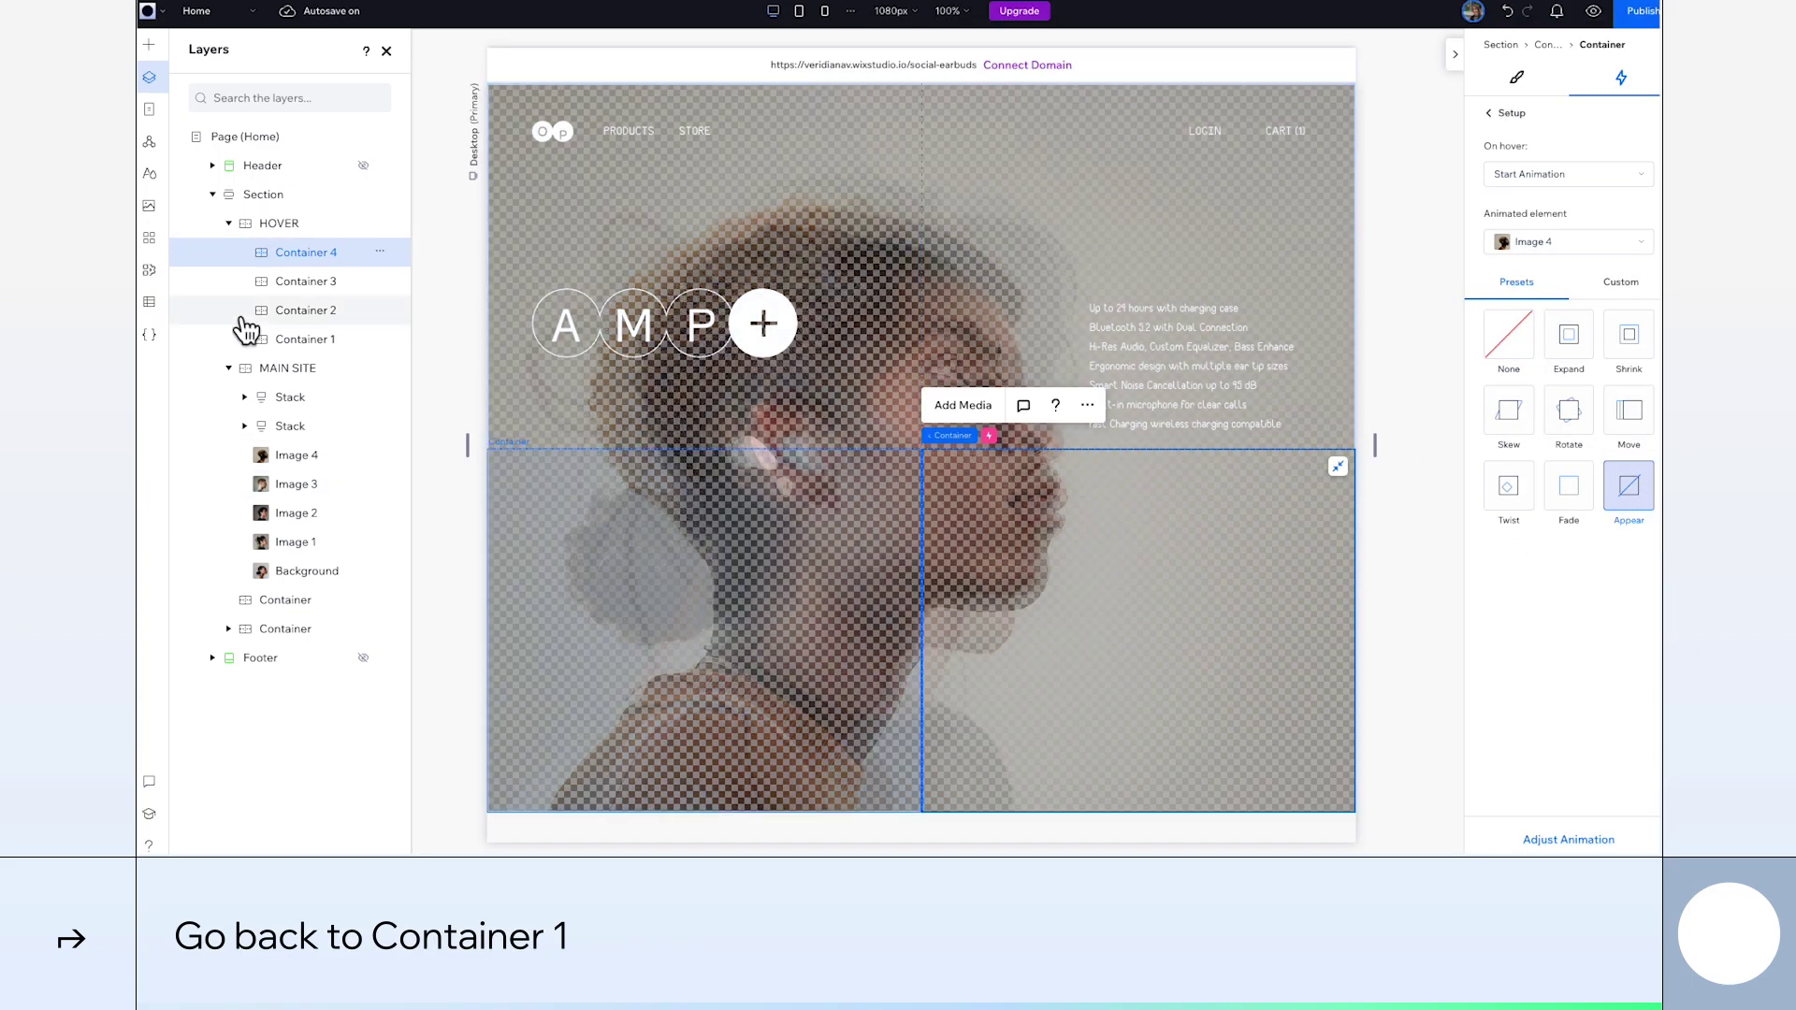
Add another hover effect to Container 1 that uses Reset Animation on Image 2
{"action": "left_click", "coordinate": [315, 345]}
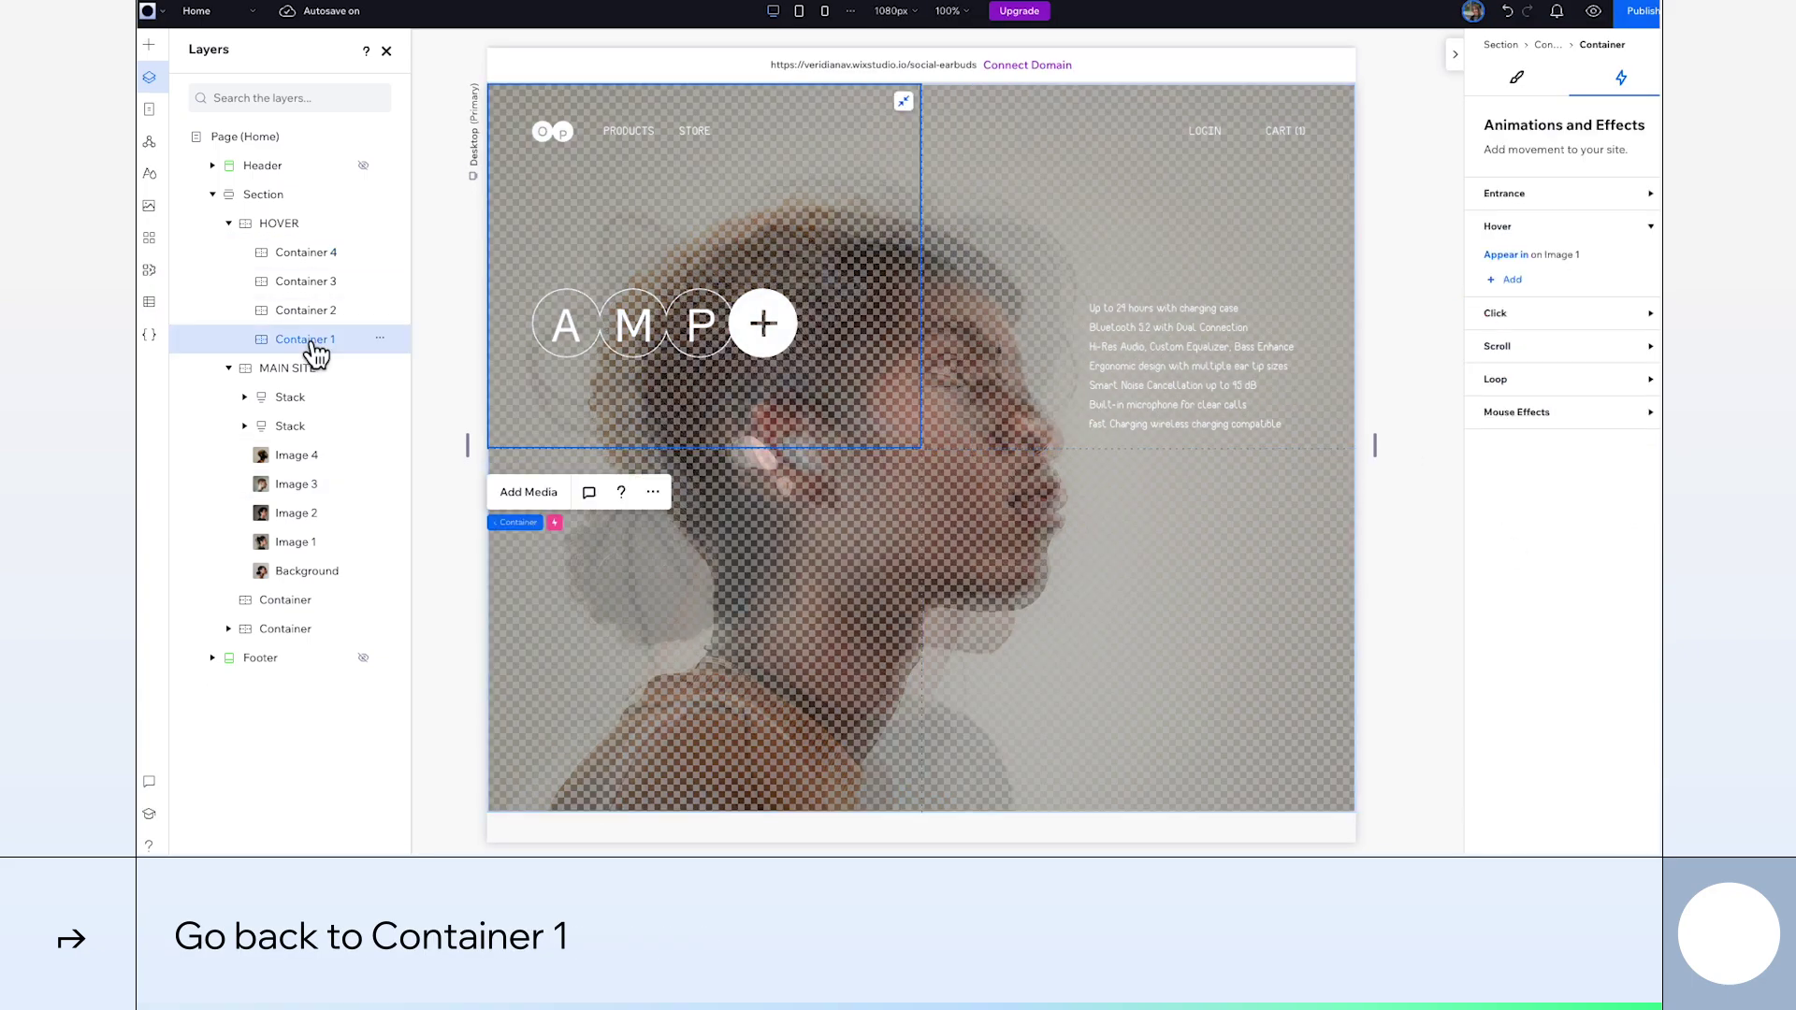
{"action": "left_click", "coordinate": [1518, 282]}
{"action": "left_click", "coordinate": [1528, 177]}
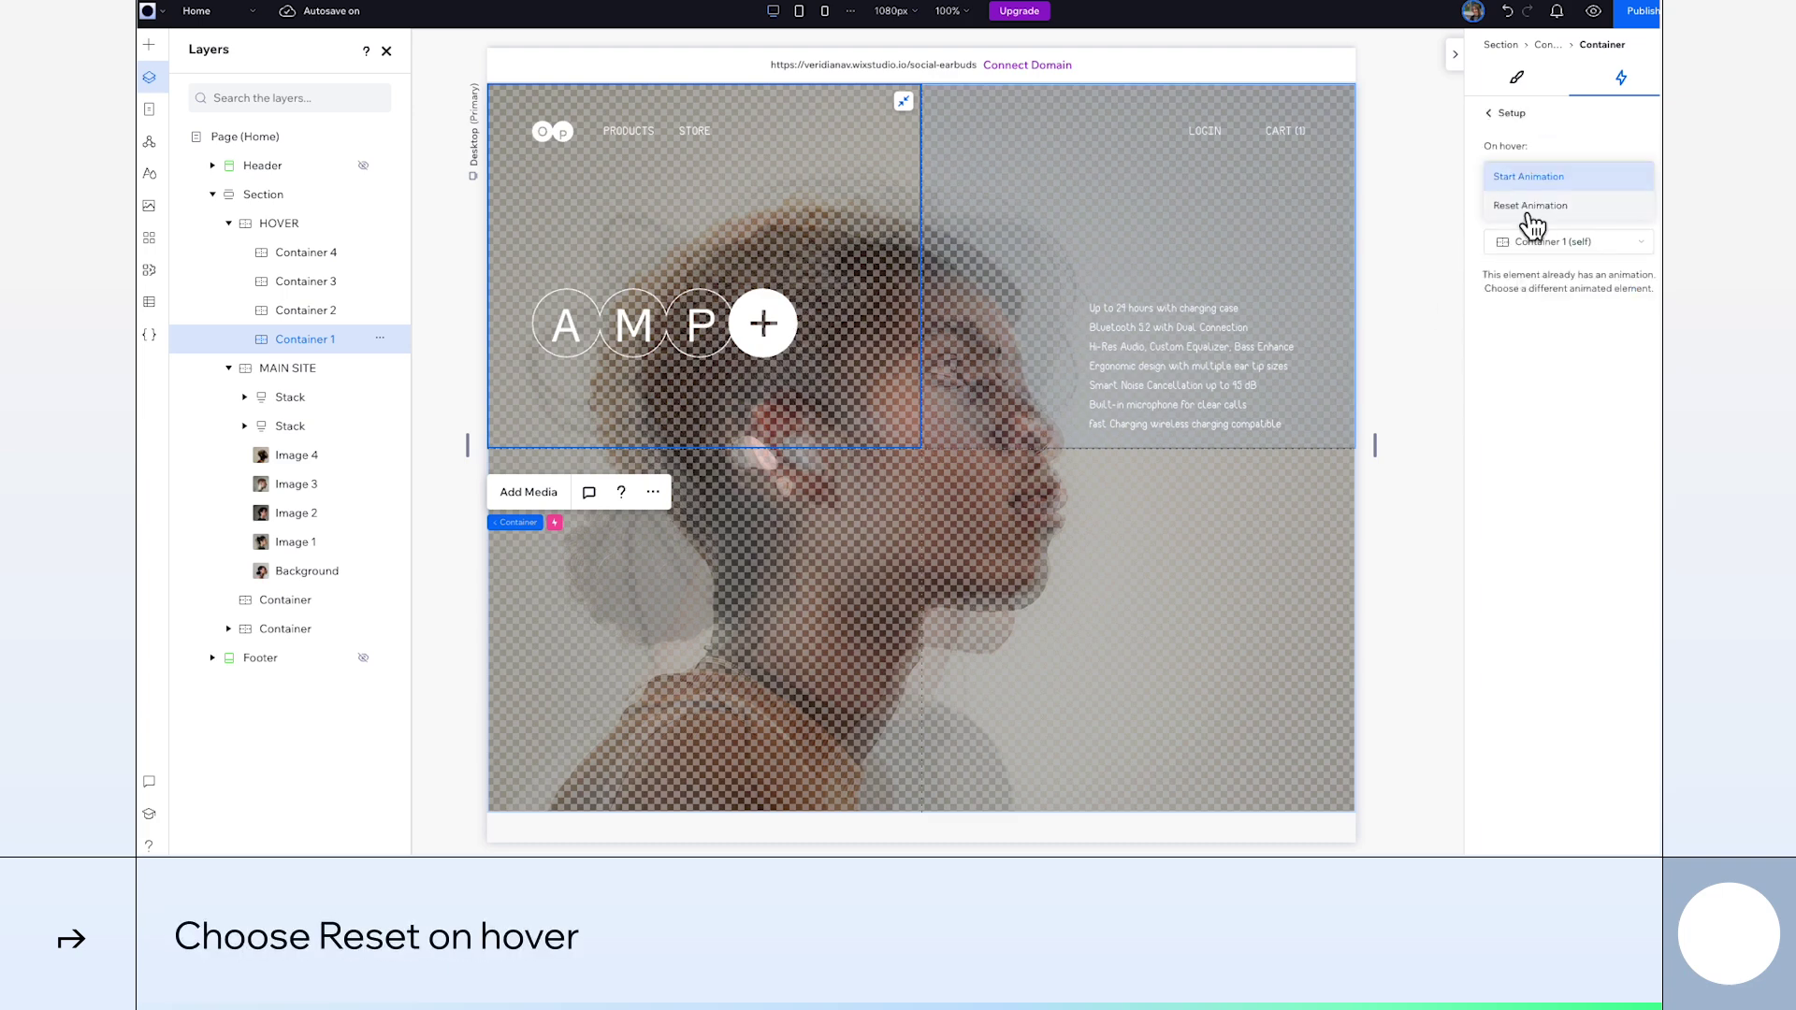
{"action": "left_click", "coordinate": [1531, 205]}
{"action": "left_click", "coordinate": [1538, 243]}
{"action": "left_click", "coordinate": [1549, 388]}
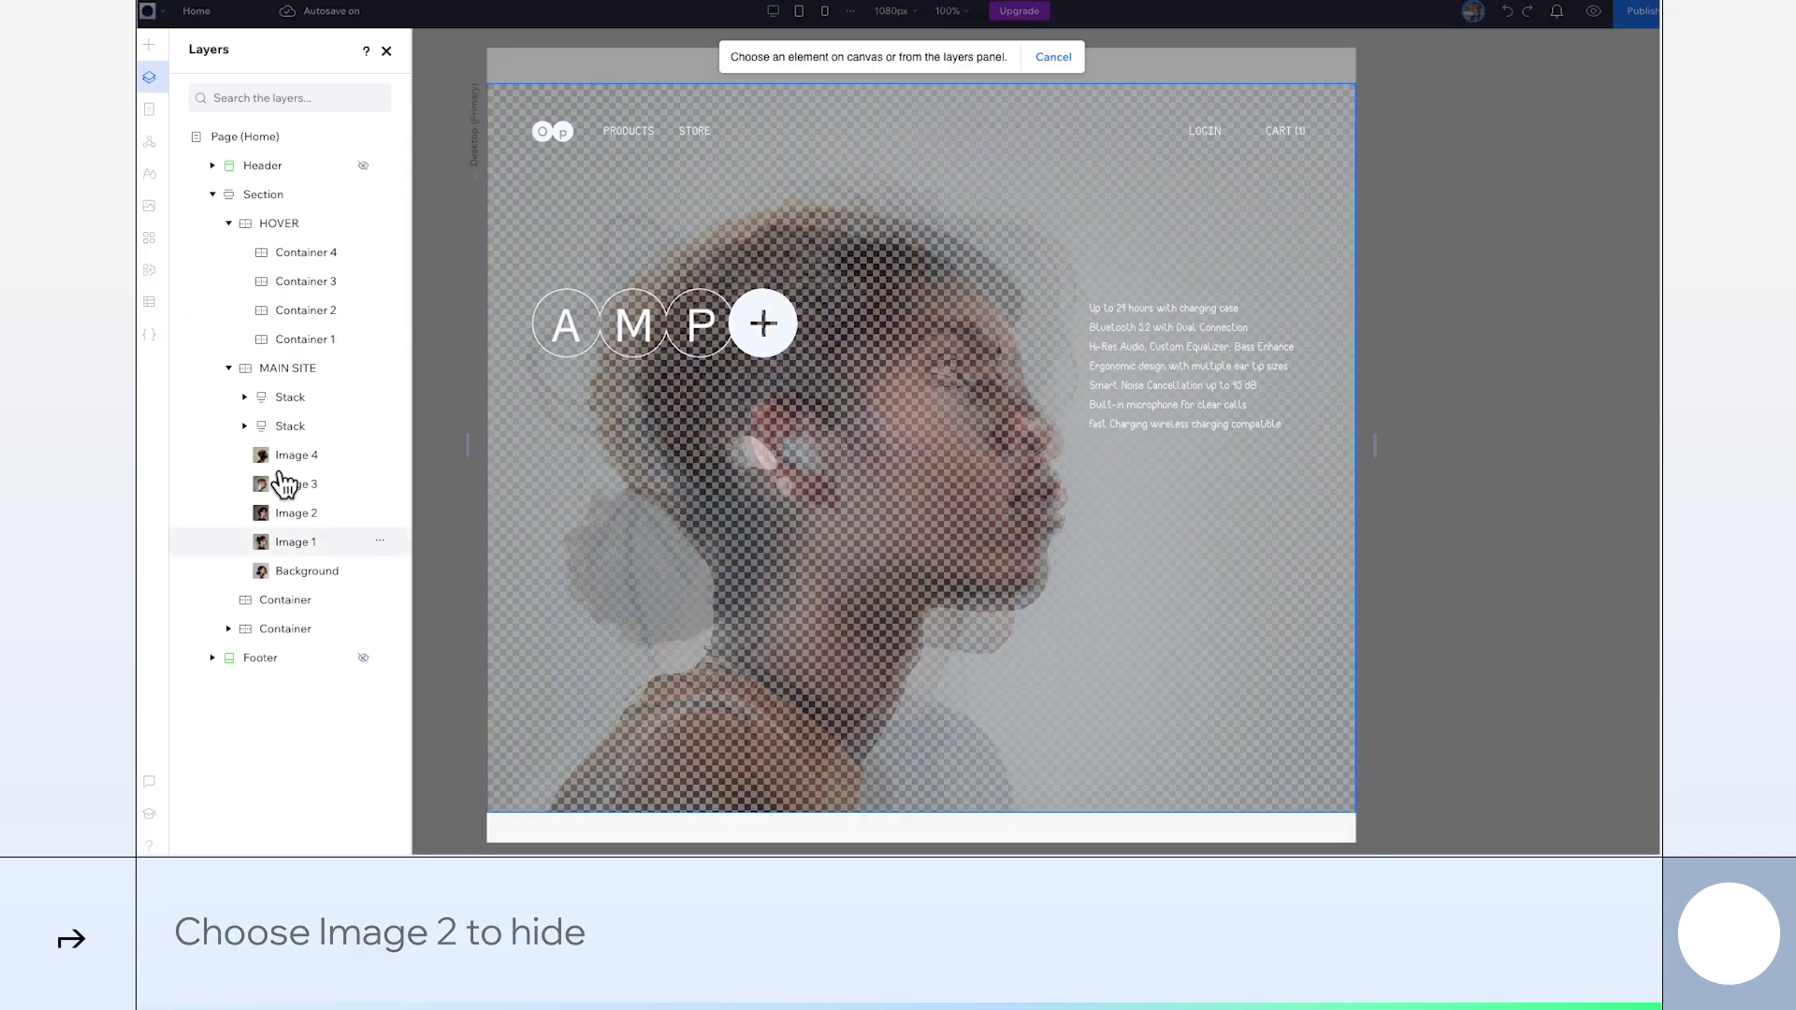
{"action": "left_click", "coordinate": [281, 513]}
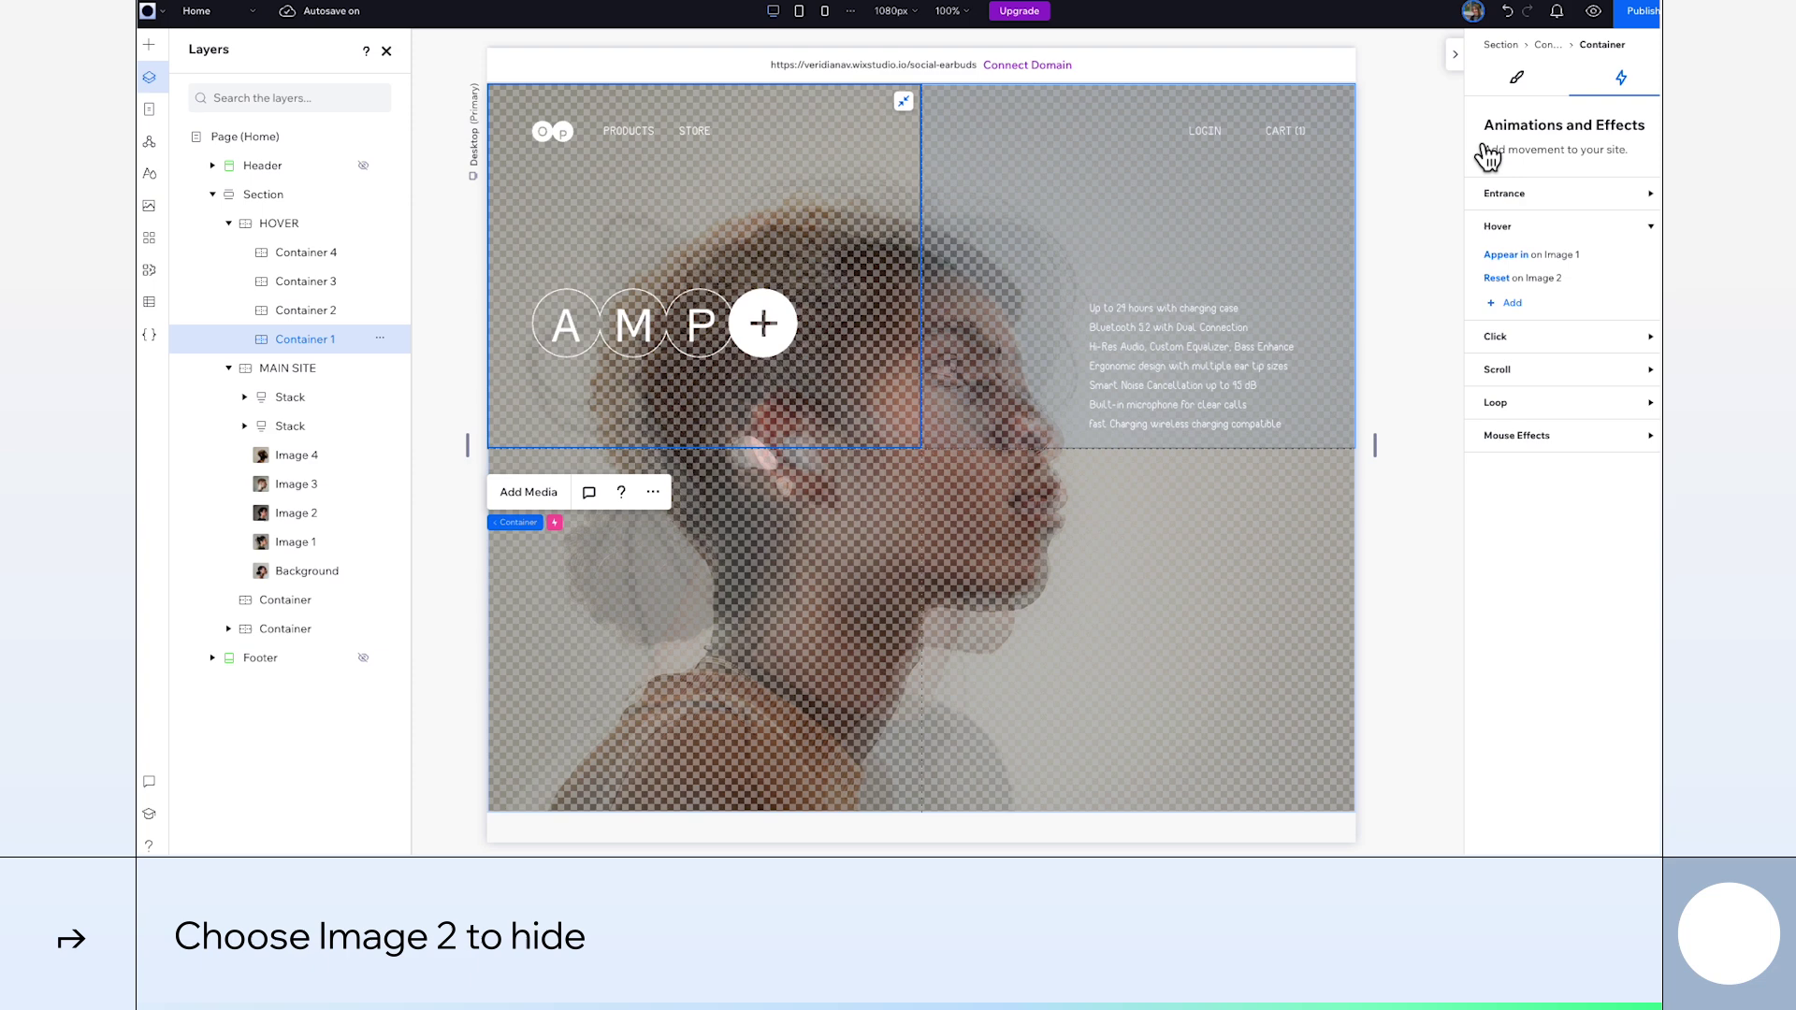
{"action": "left_click", "coordinate": [1549, 243]}
{"action": "left_click", "coordinate": [1549, 387]}
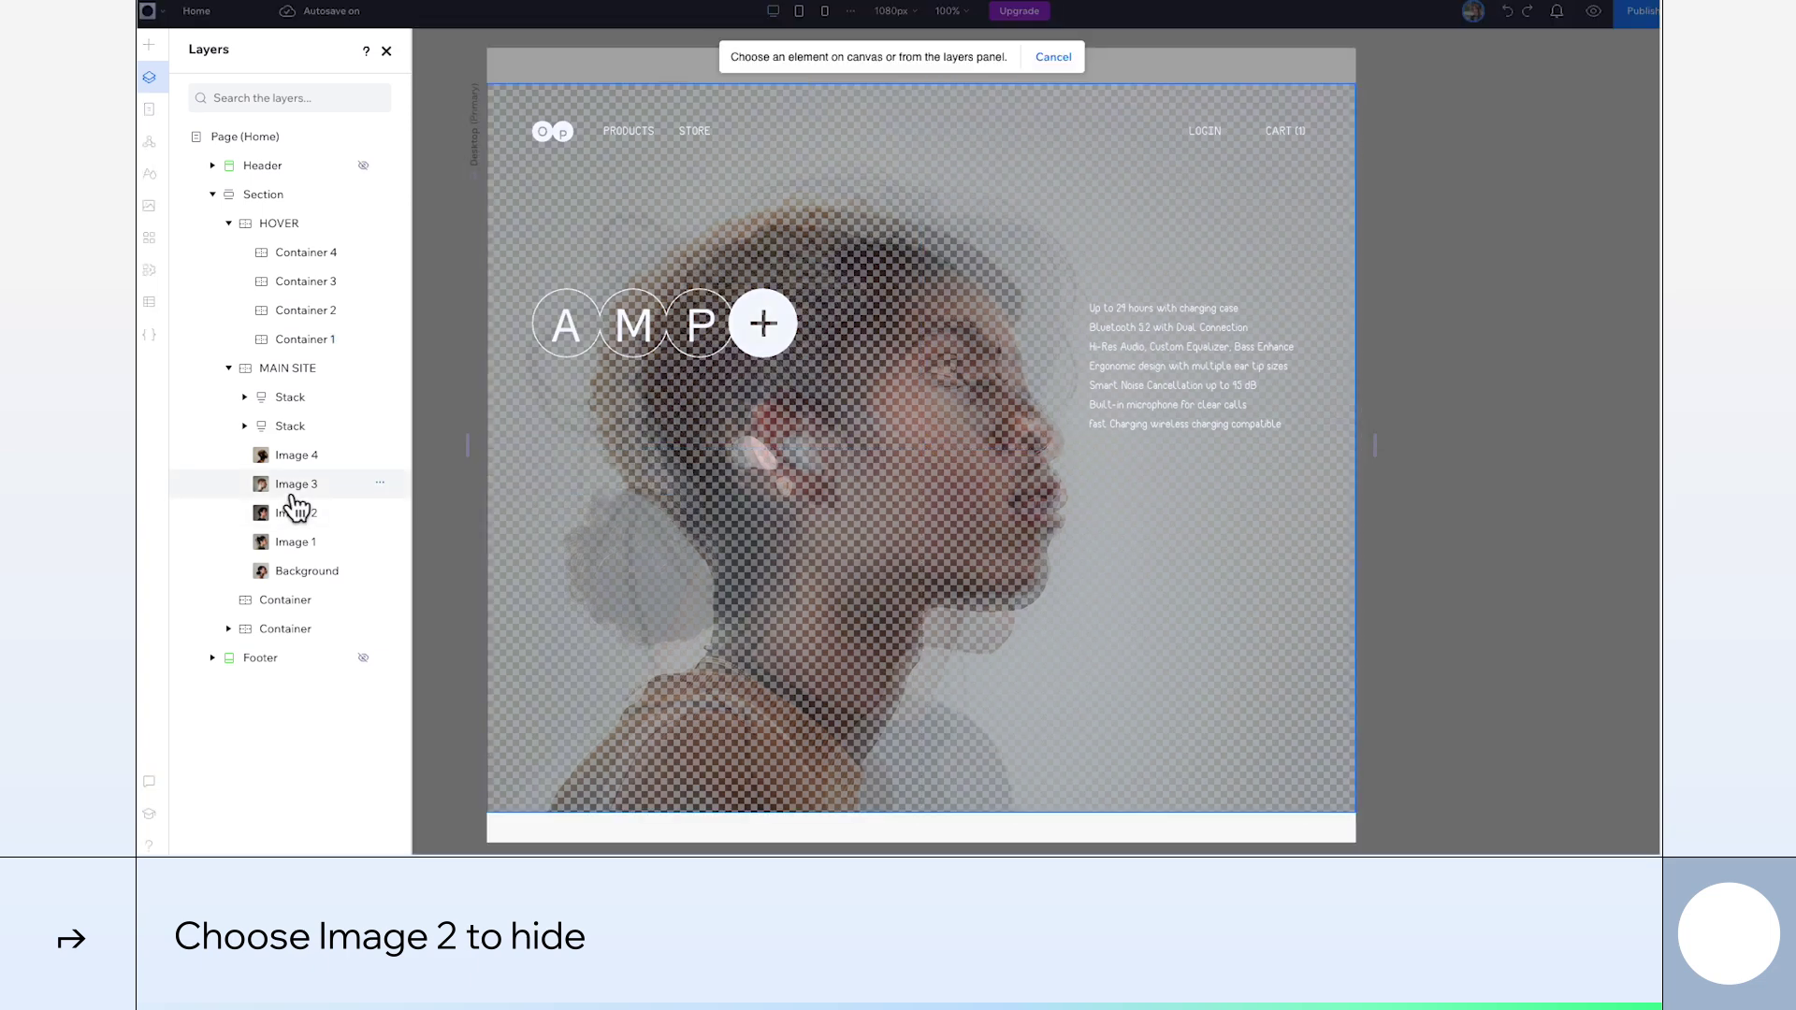
{"action": "left_click", "coordinate": [293, 513]}
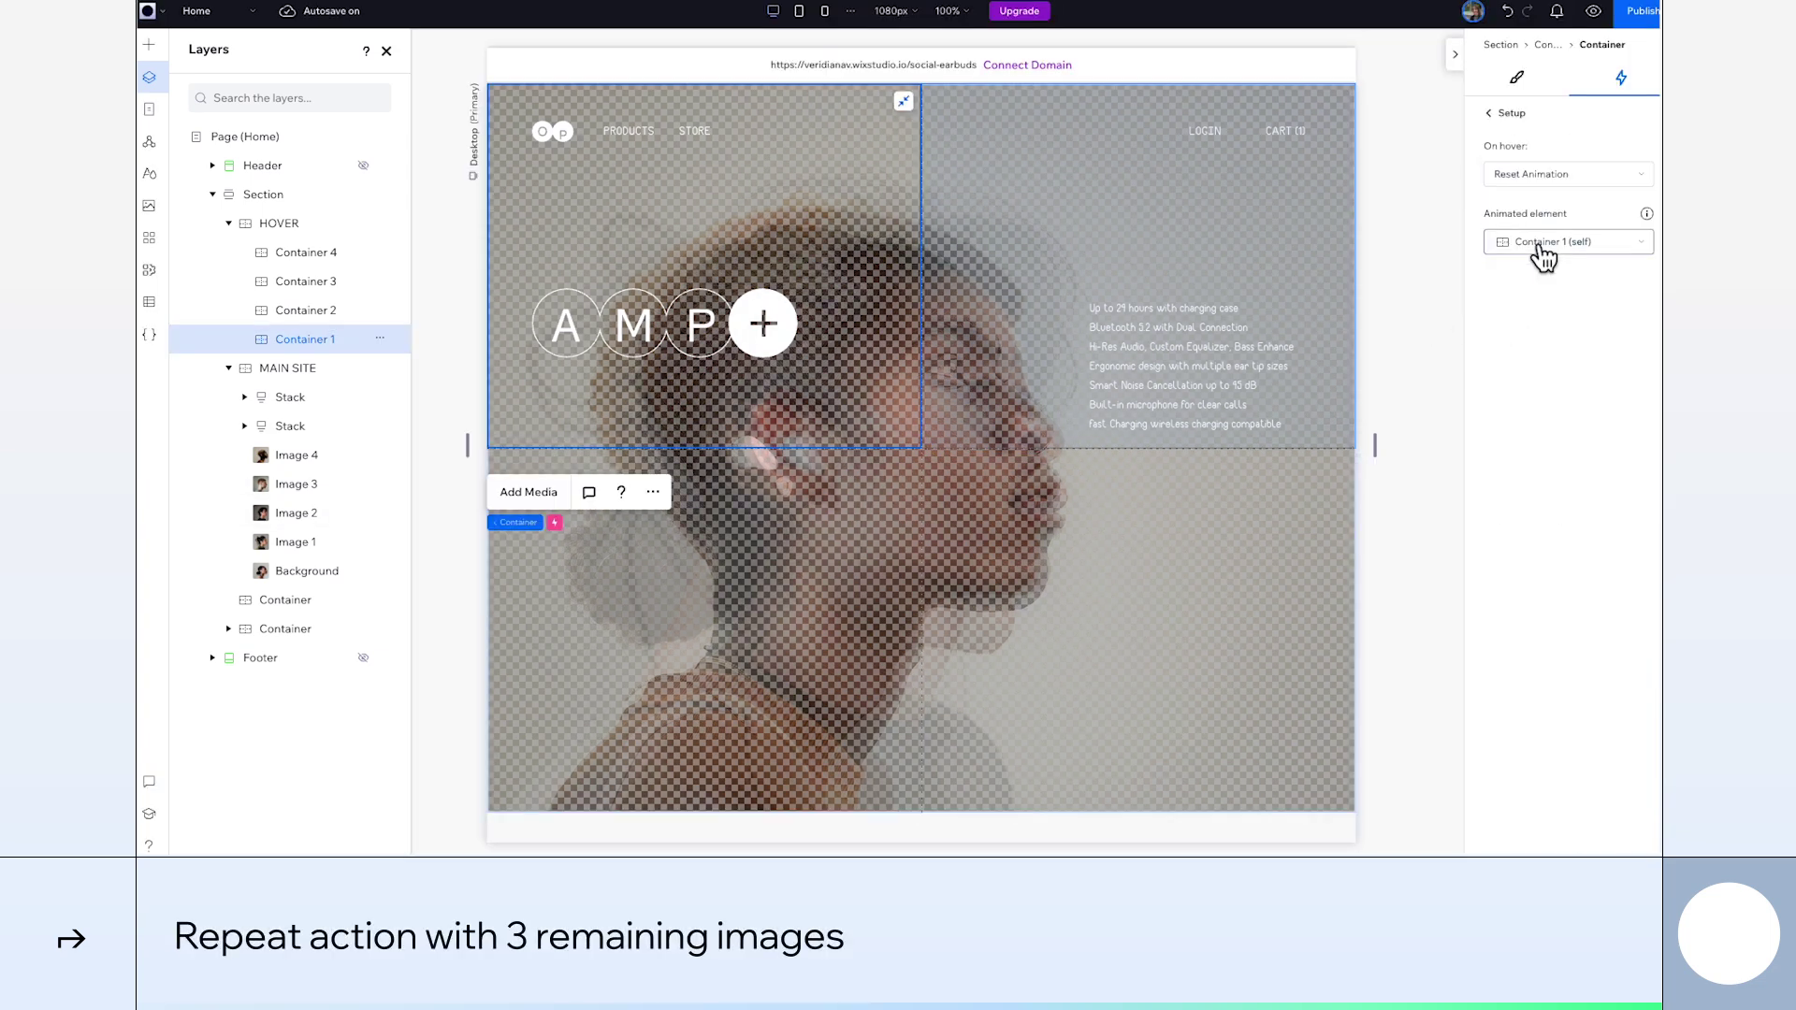
Add further Reset Animation hover effects to Container 1, targeting Image 3 and Image 4
{"action": "left_click", "coordinate": [1540, 249]}
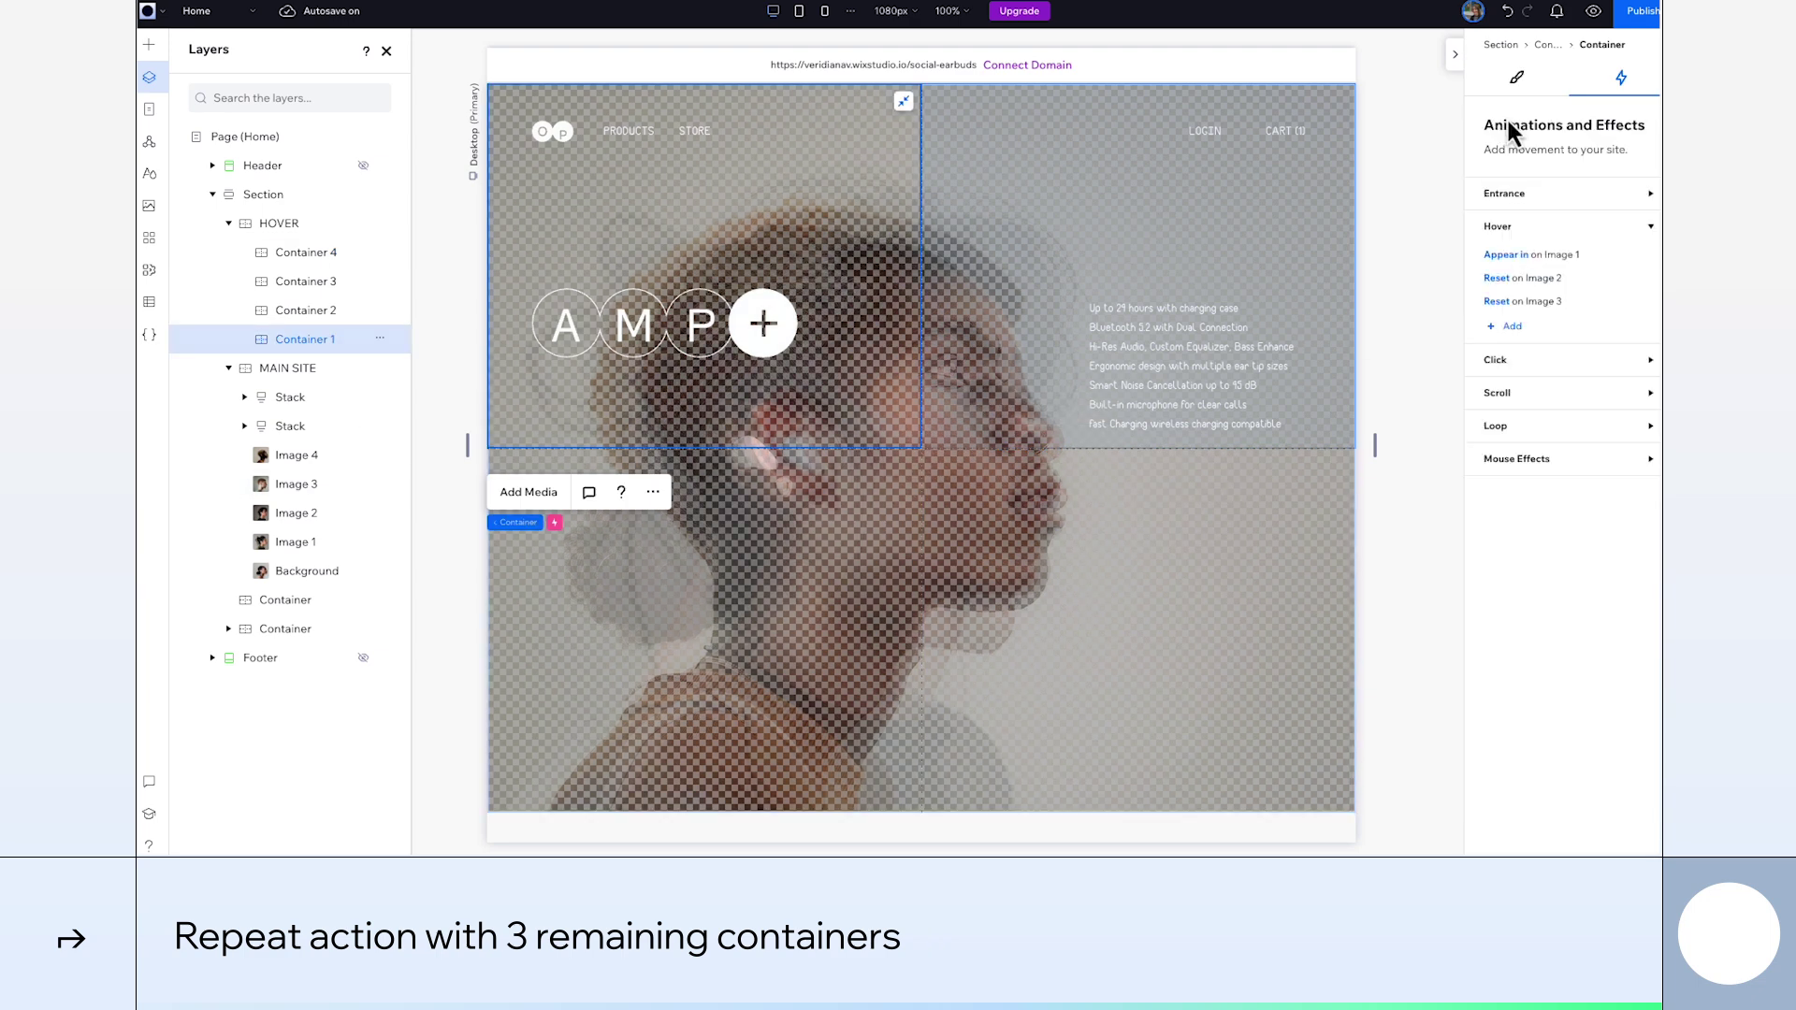
{"action": "left_click", "coordinate": [1532, 178]}
{"action": "left_click", "coordinate": [1530, 206]}
{"action": "left_click", "coordinate": [1543, 242]}
{"action": "left_click", "coordinate": [1540, 398]}
{"action": "left_click", "coordinate": [309, 454]}
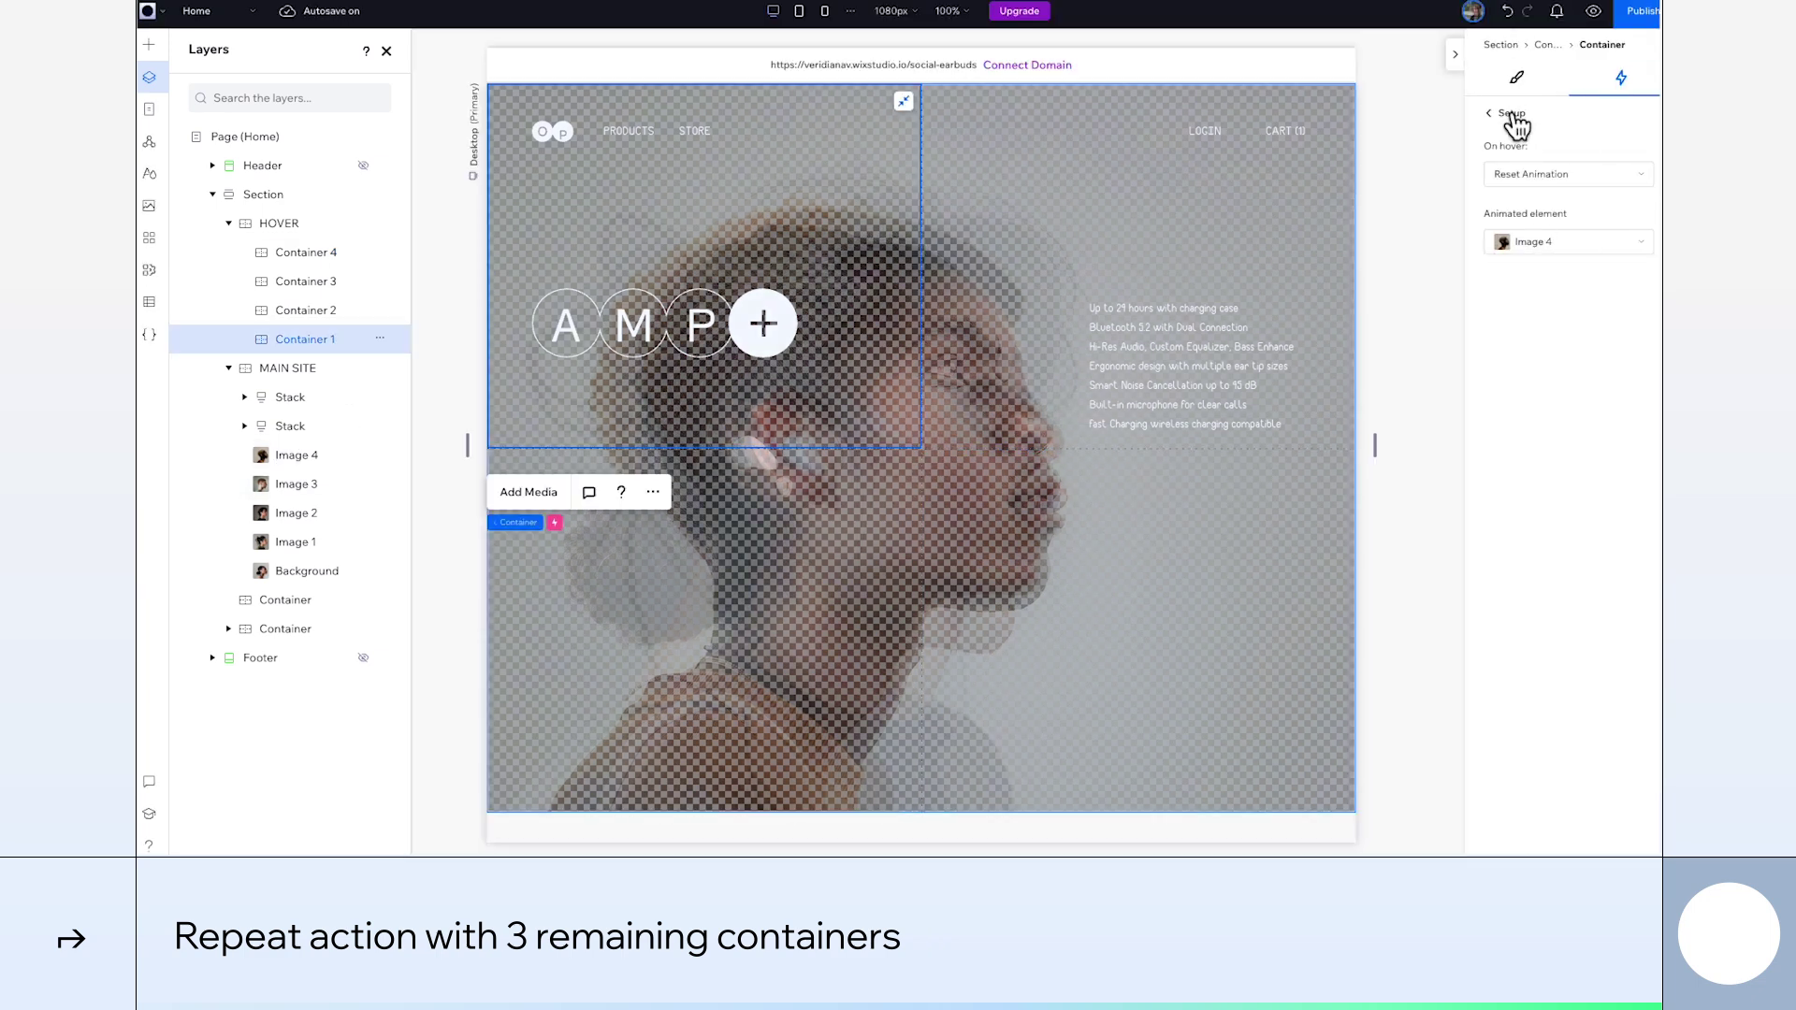
{"action": "left_click", "coordinate": [1506, 113]}
Review the hover effects set on Container 2, Container 3 and Container 4
{"action": "left_click", "coordinate": [307, 310]}
{"action": "left_click", "coordinate": [307, 280]}
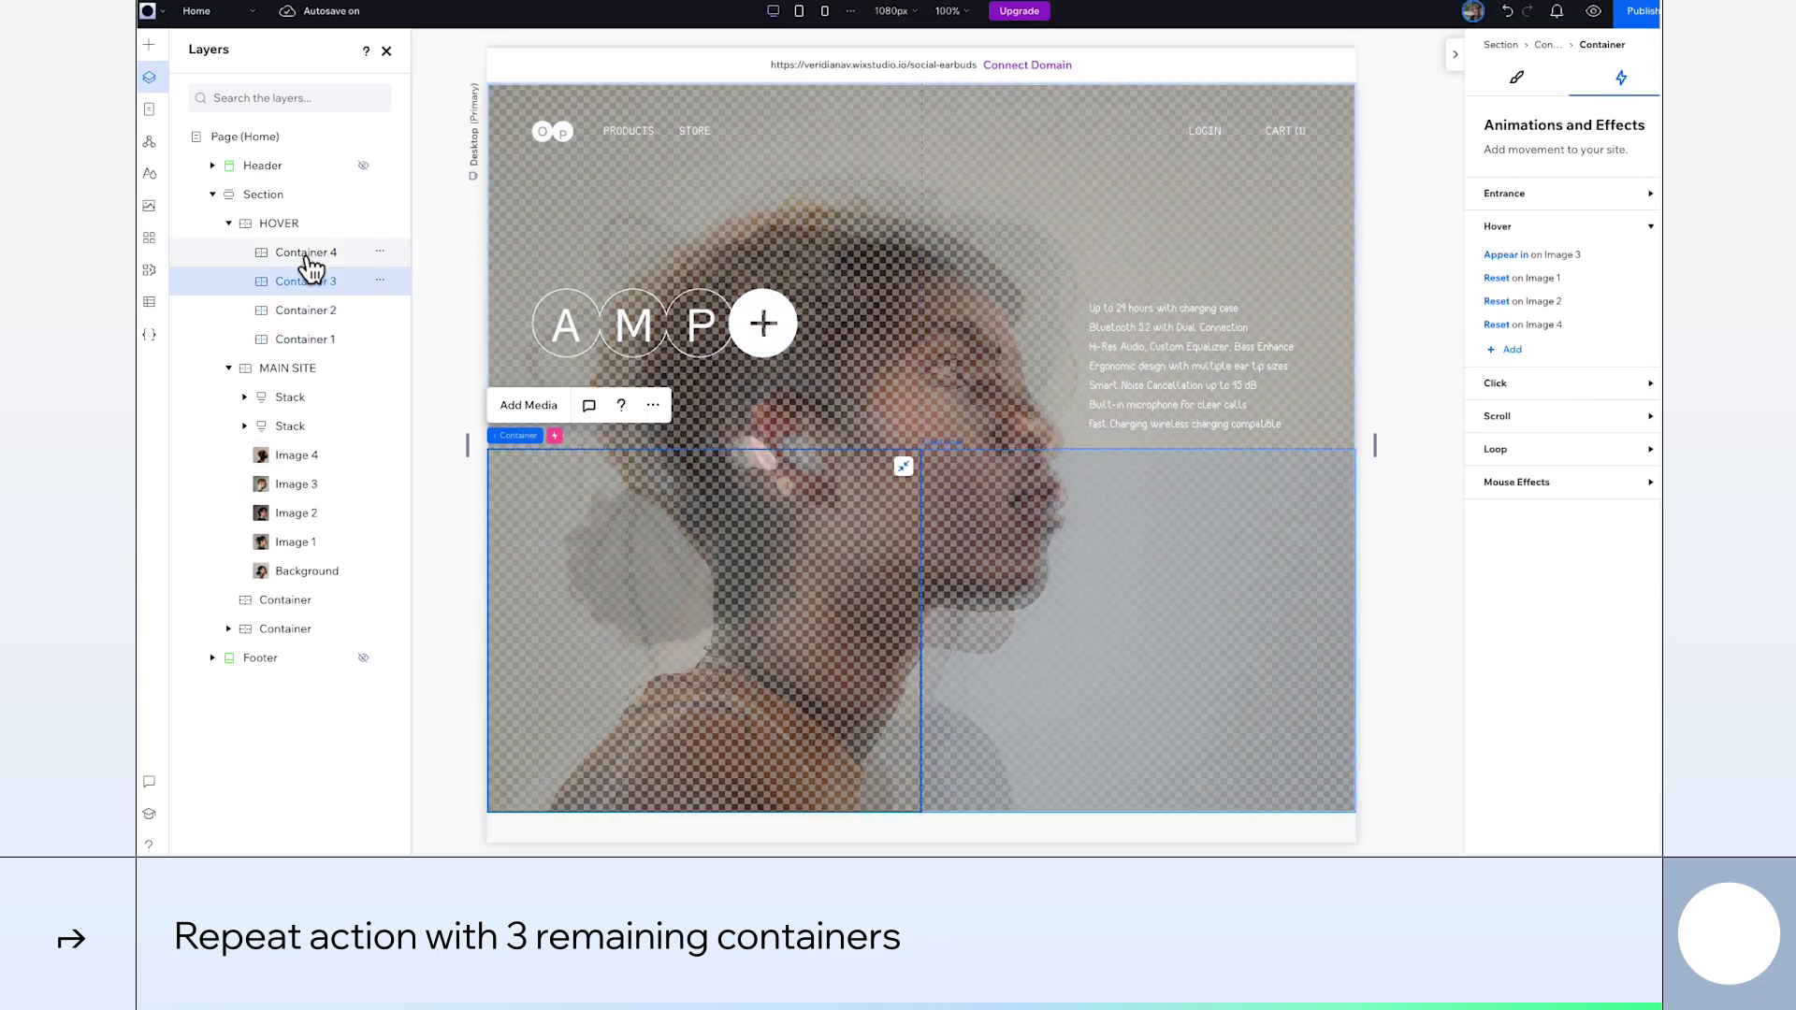
{"action": "left_click", "coordinate": [307, 252]}
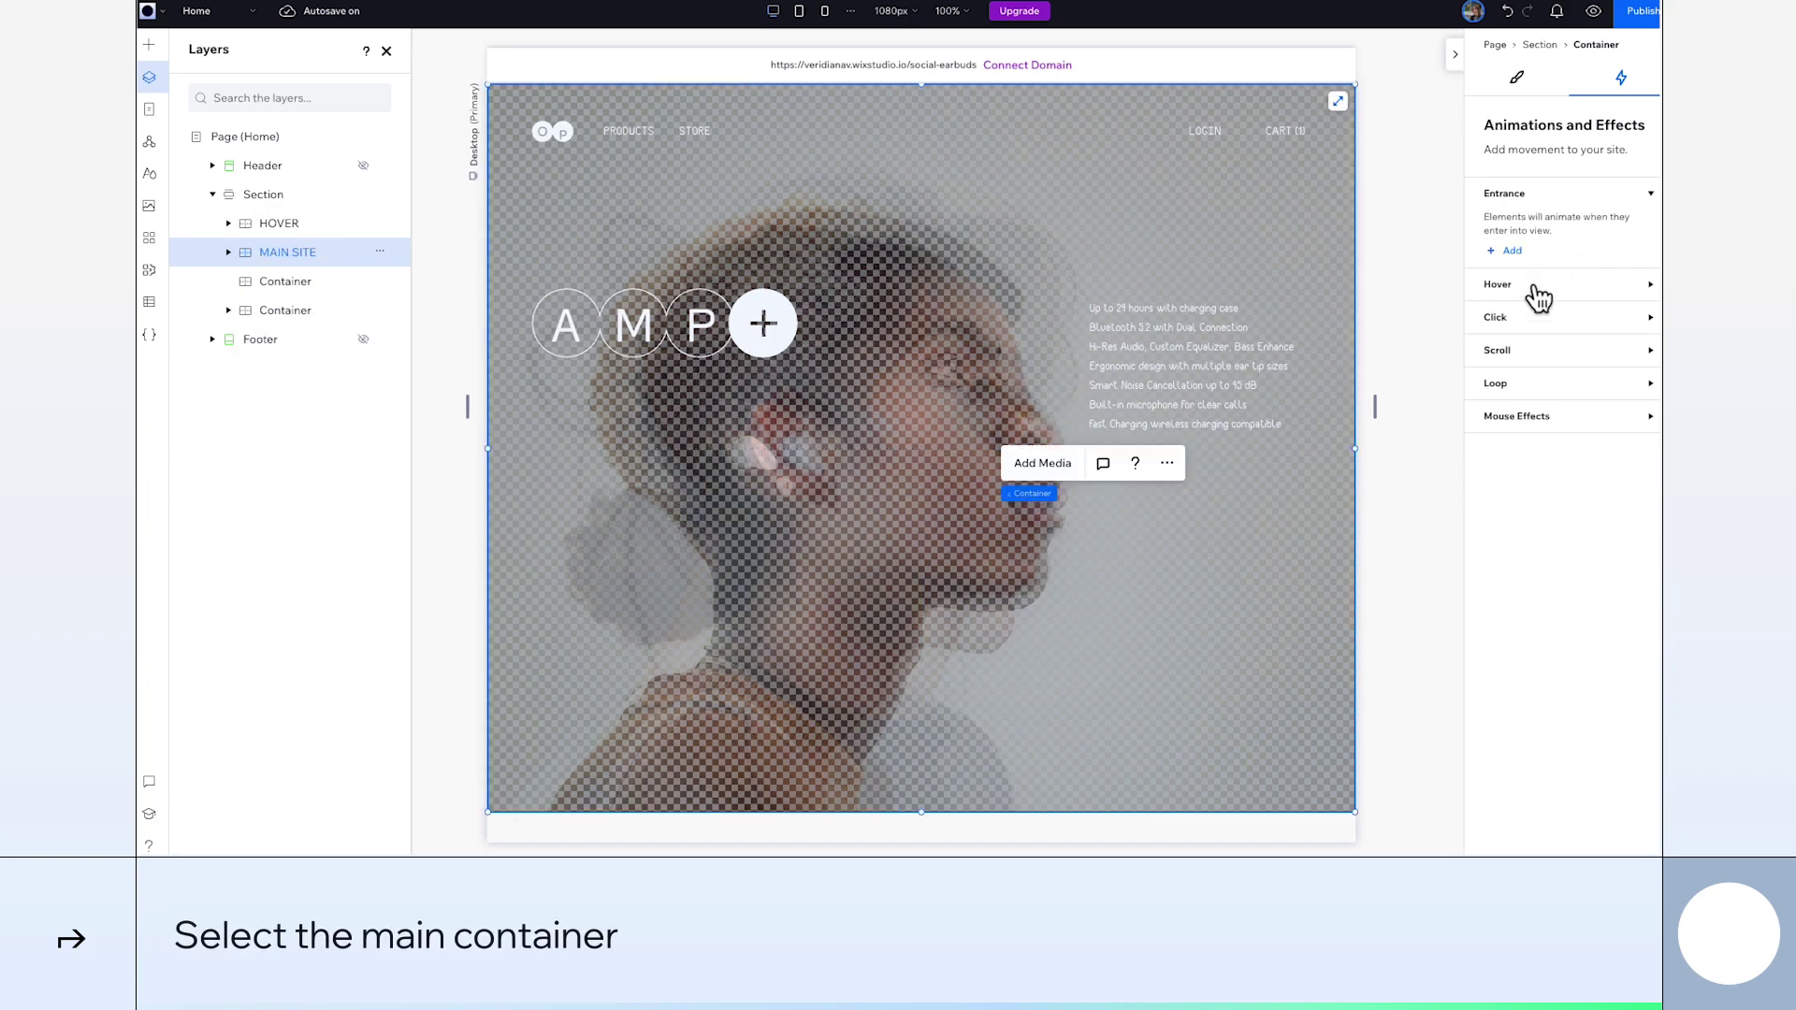
Give the MAIN SITE container a Slide entrance animation: from bottom, 100% distance, 1.6 s duration, 2.2 s delay, easeInOutCubic easing
{"action": "left_click", "coordinate": [1511, 251]}
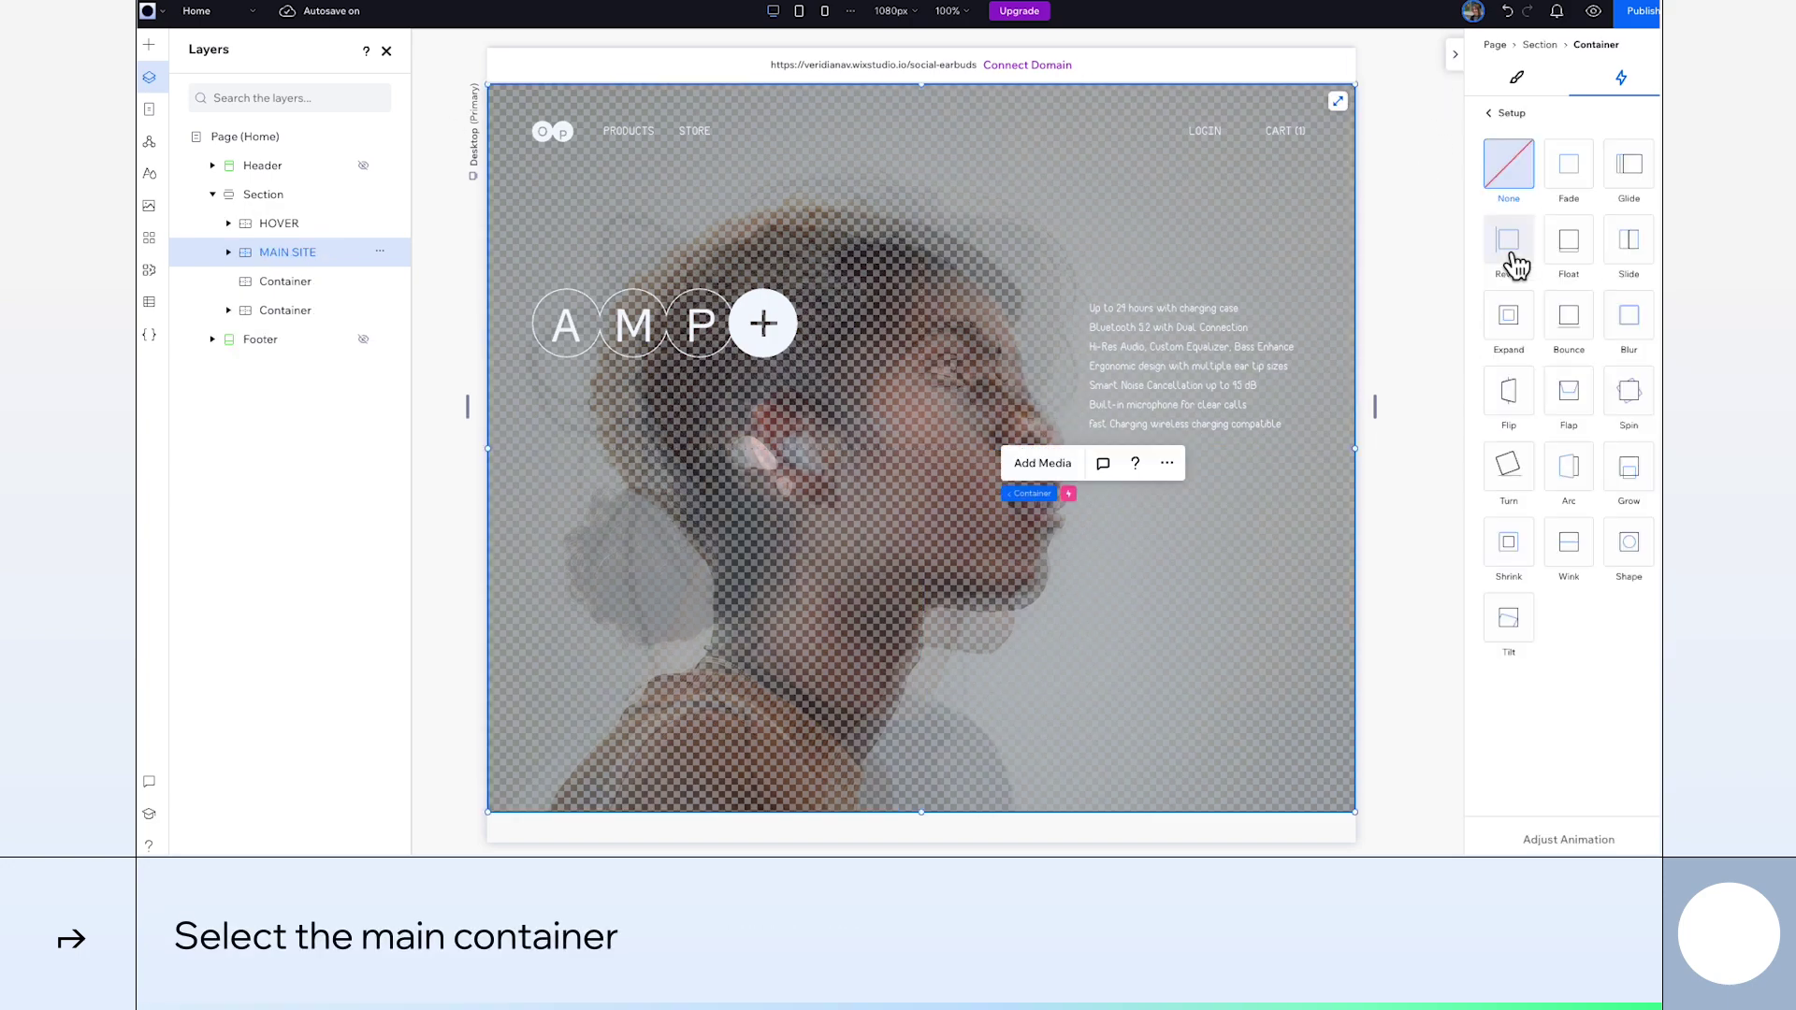
{"action": "left_click", "coordinate": [1639, 257]}
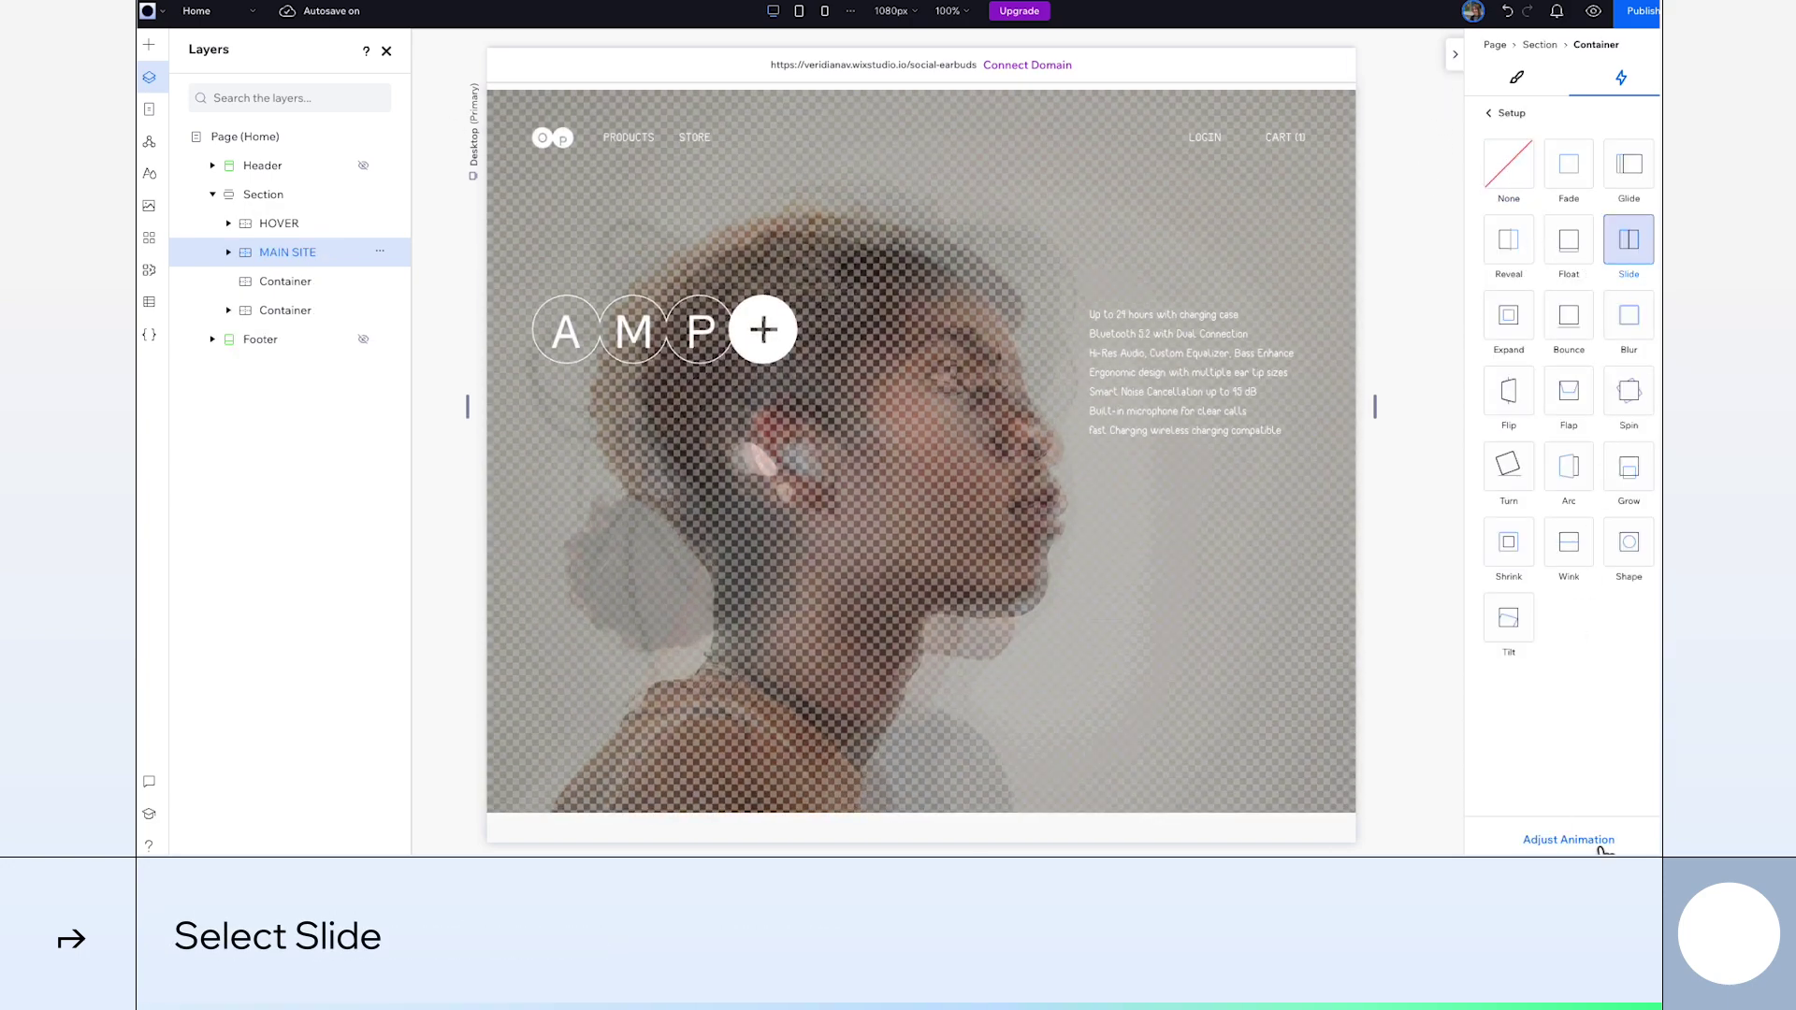
{"action": "left_click", "coordinate": [1603, 848]}
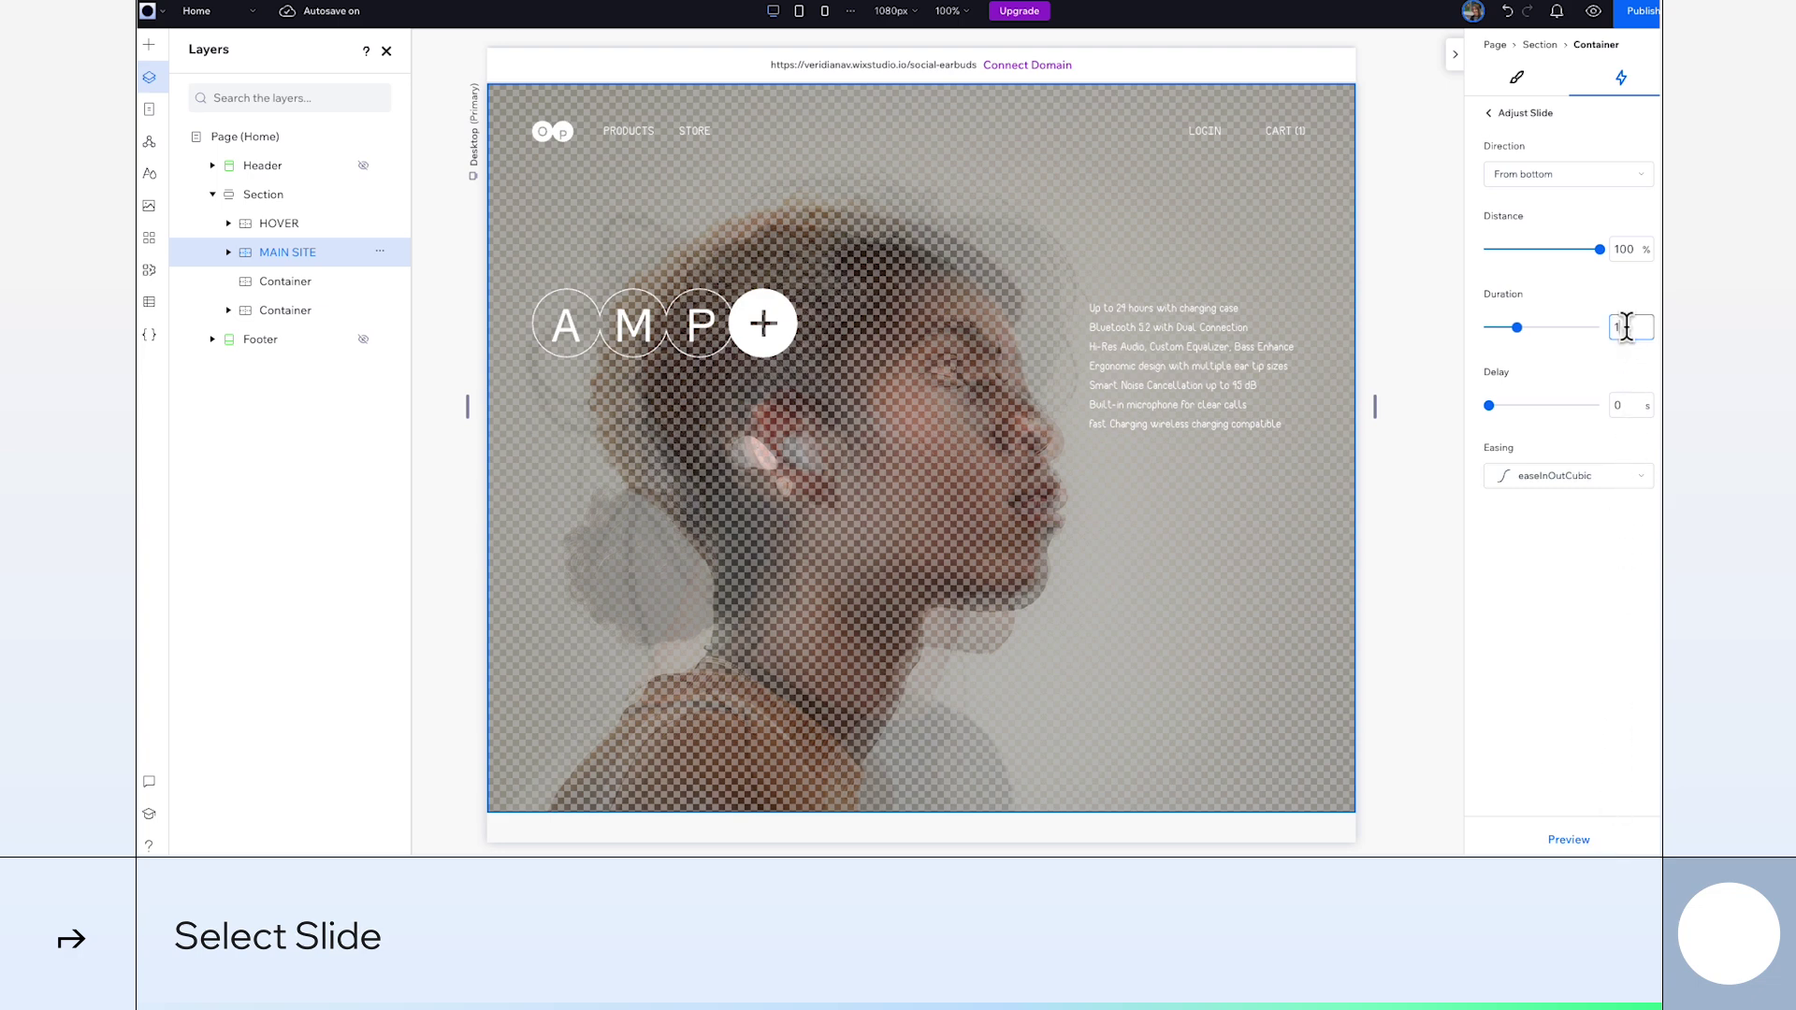
{"action": "type", "text": "."}
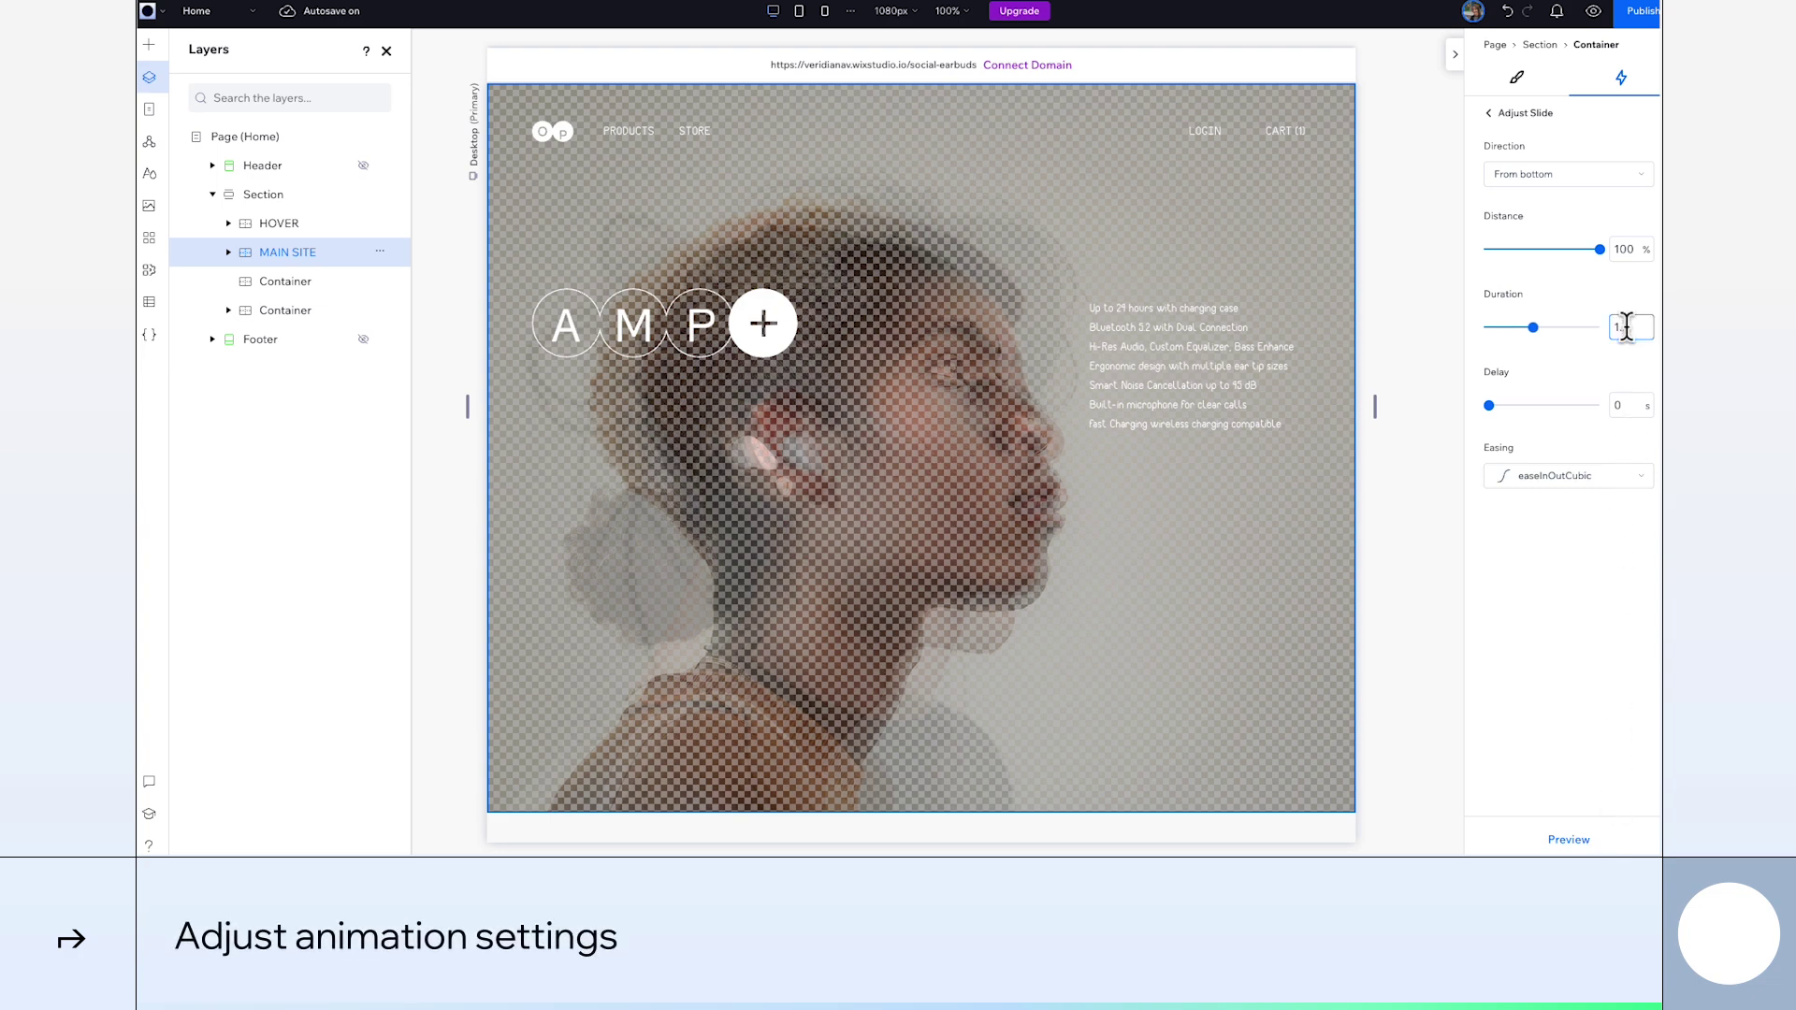
{"action": "type", "text": "2.2"}
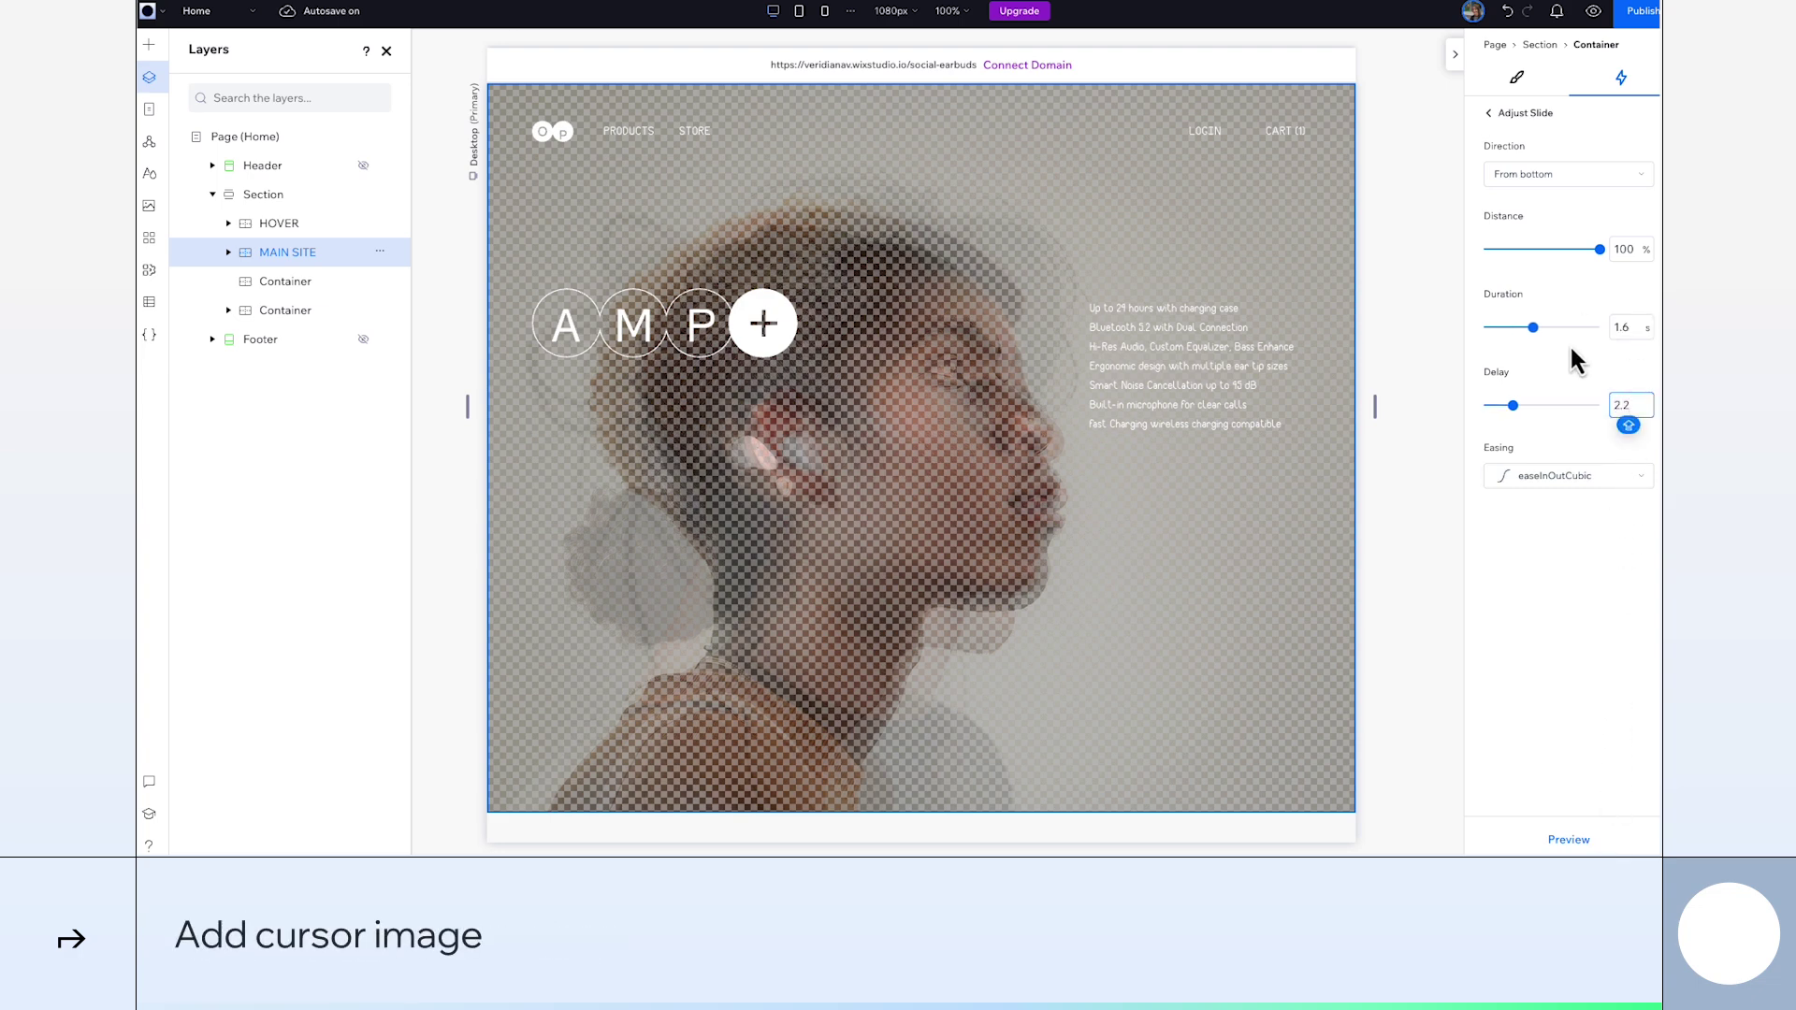
Add an image from the site files as the page's custom cursor
{"action": "left_click", "coordinate": [265, 287]}
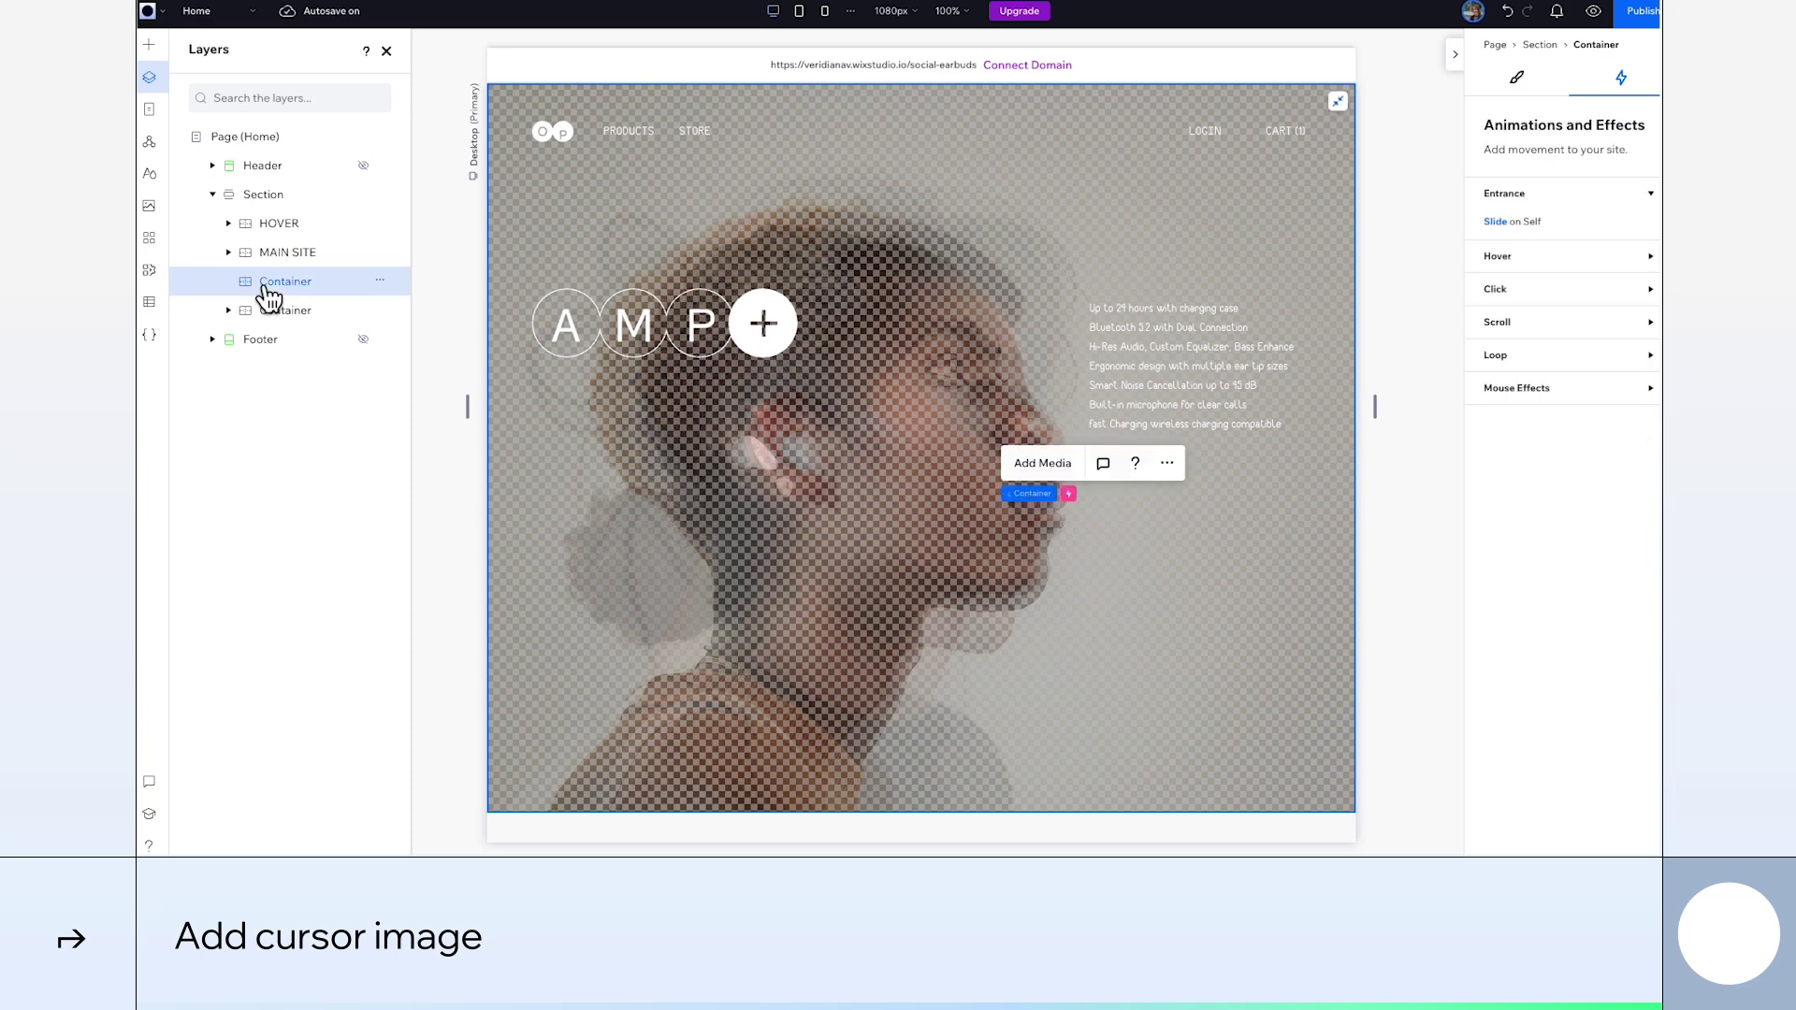
{"action": "left_click", "coordinate": [258, 224]}
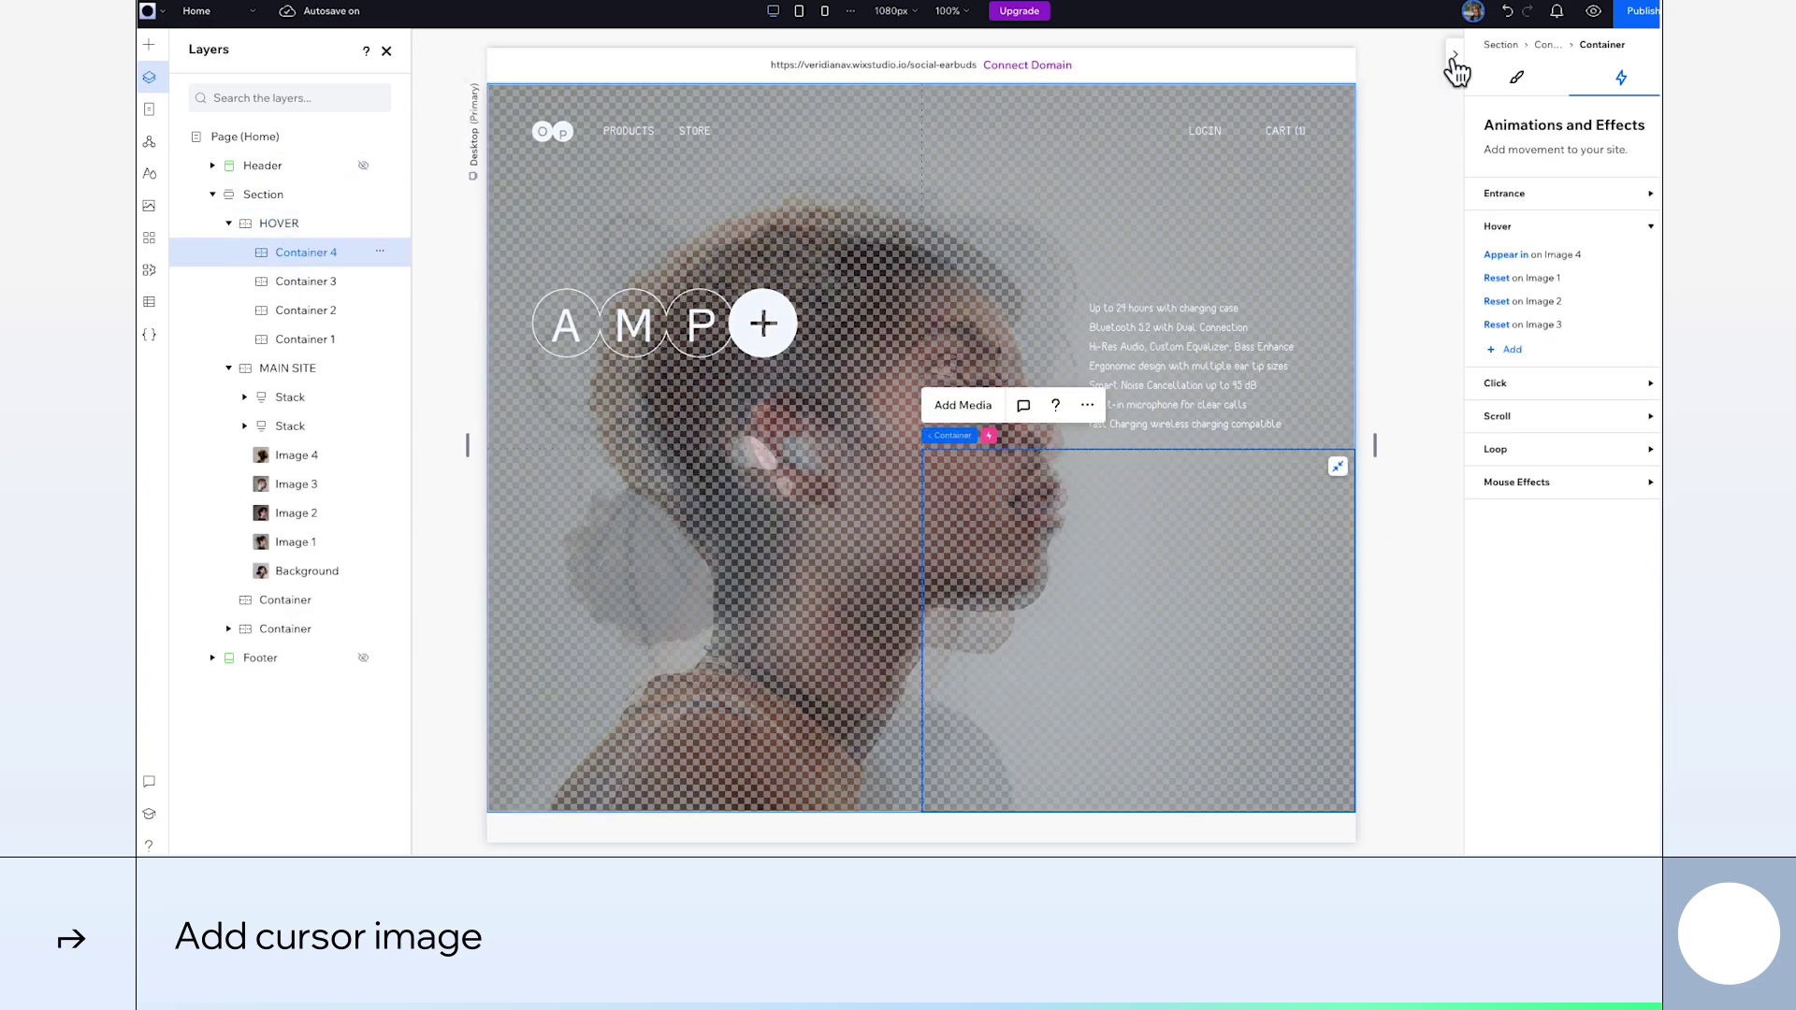
{"action": "left_click", "coordinate": [148, 77]}
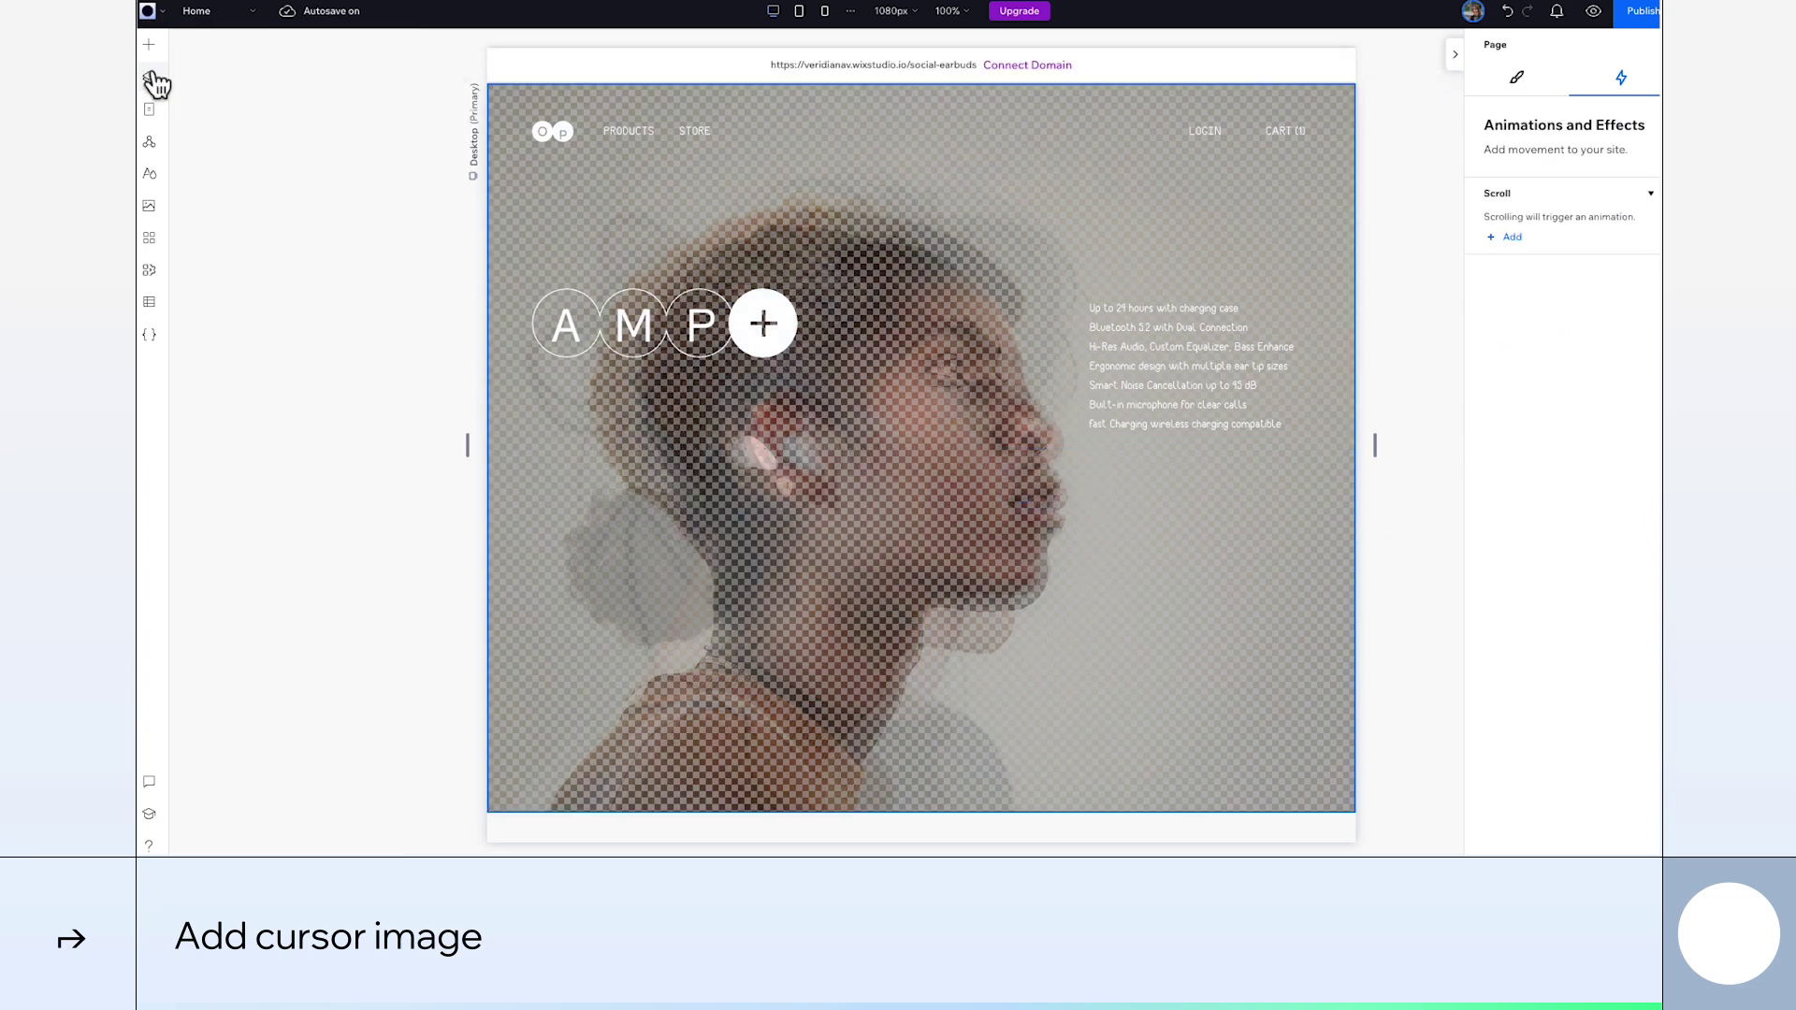
{"action": "left_click", "coordinate": [1516, 77]}
{"action": "scroll", "coordinate": [1590, 431], "scroll_direction": "down", "scroll_amount": 3}
{"action": "left_click", "coordinate": [1579, 802]}
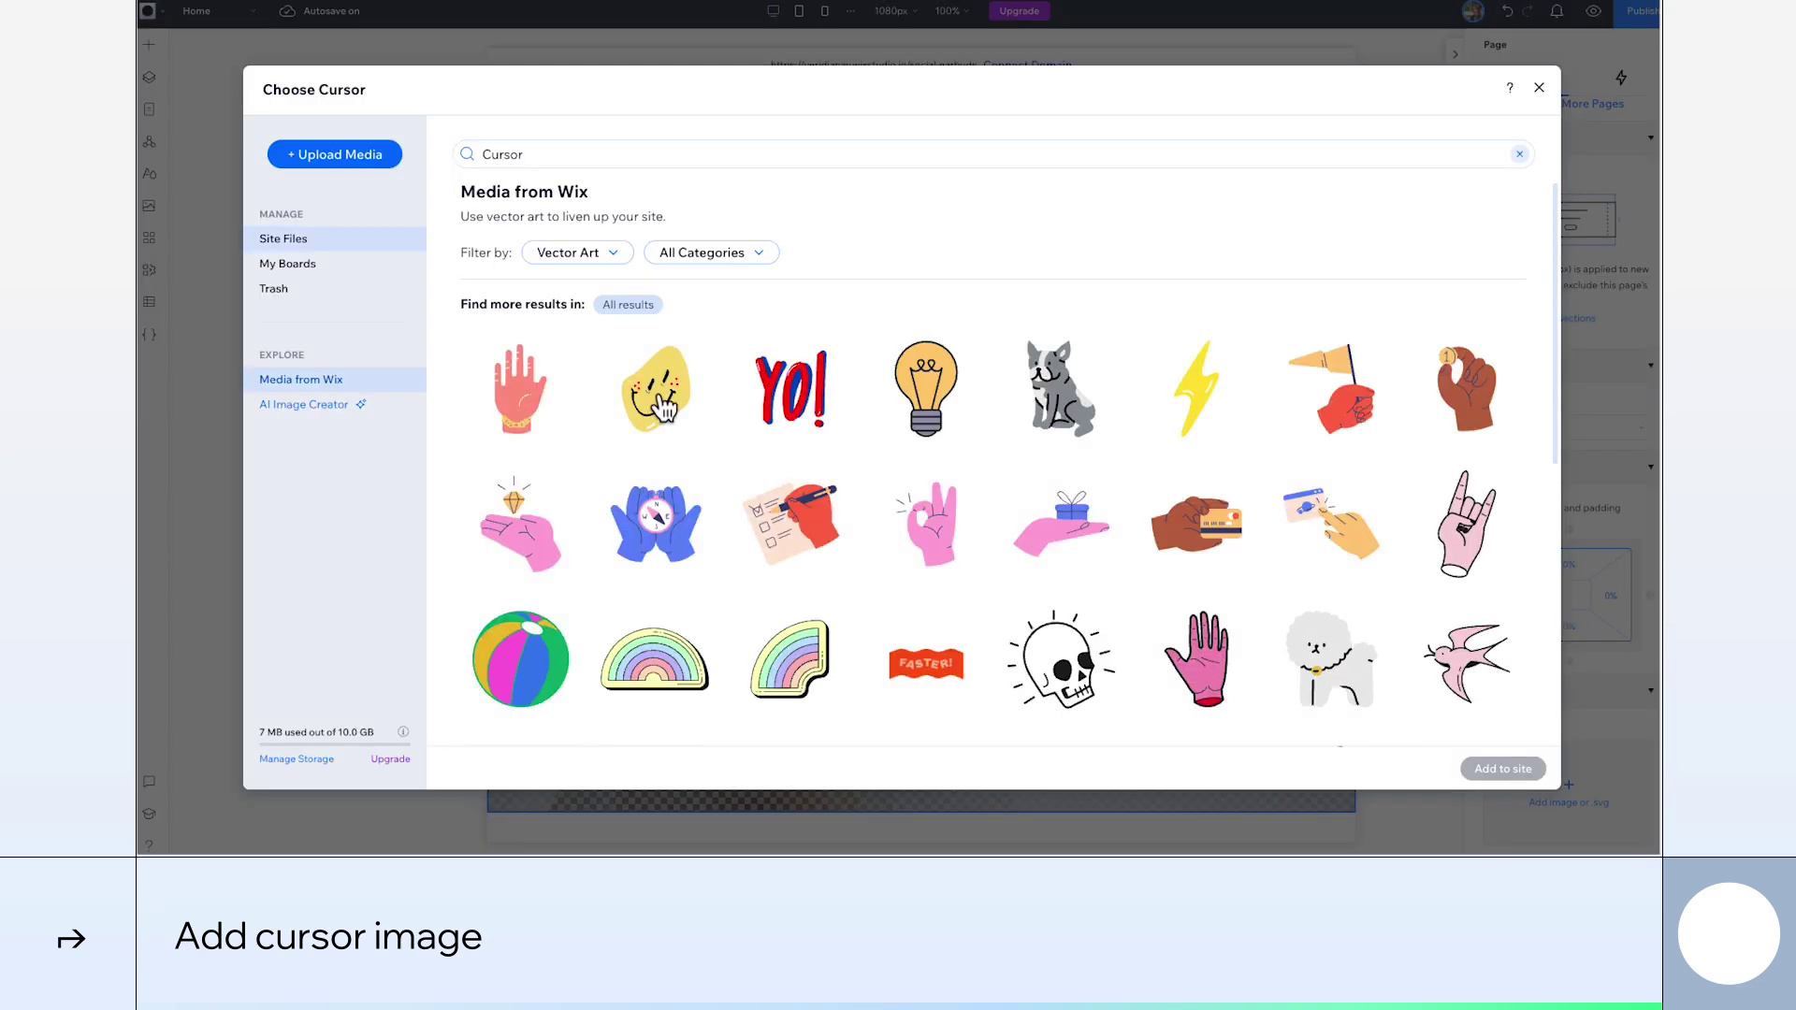
{"action": "left_click", "coordinate": [291, 245]}
{"action": "left_click", "coordinate": [513, 468]}
{"action": "left_click", "coordinate": [1495, 762]}
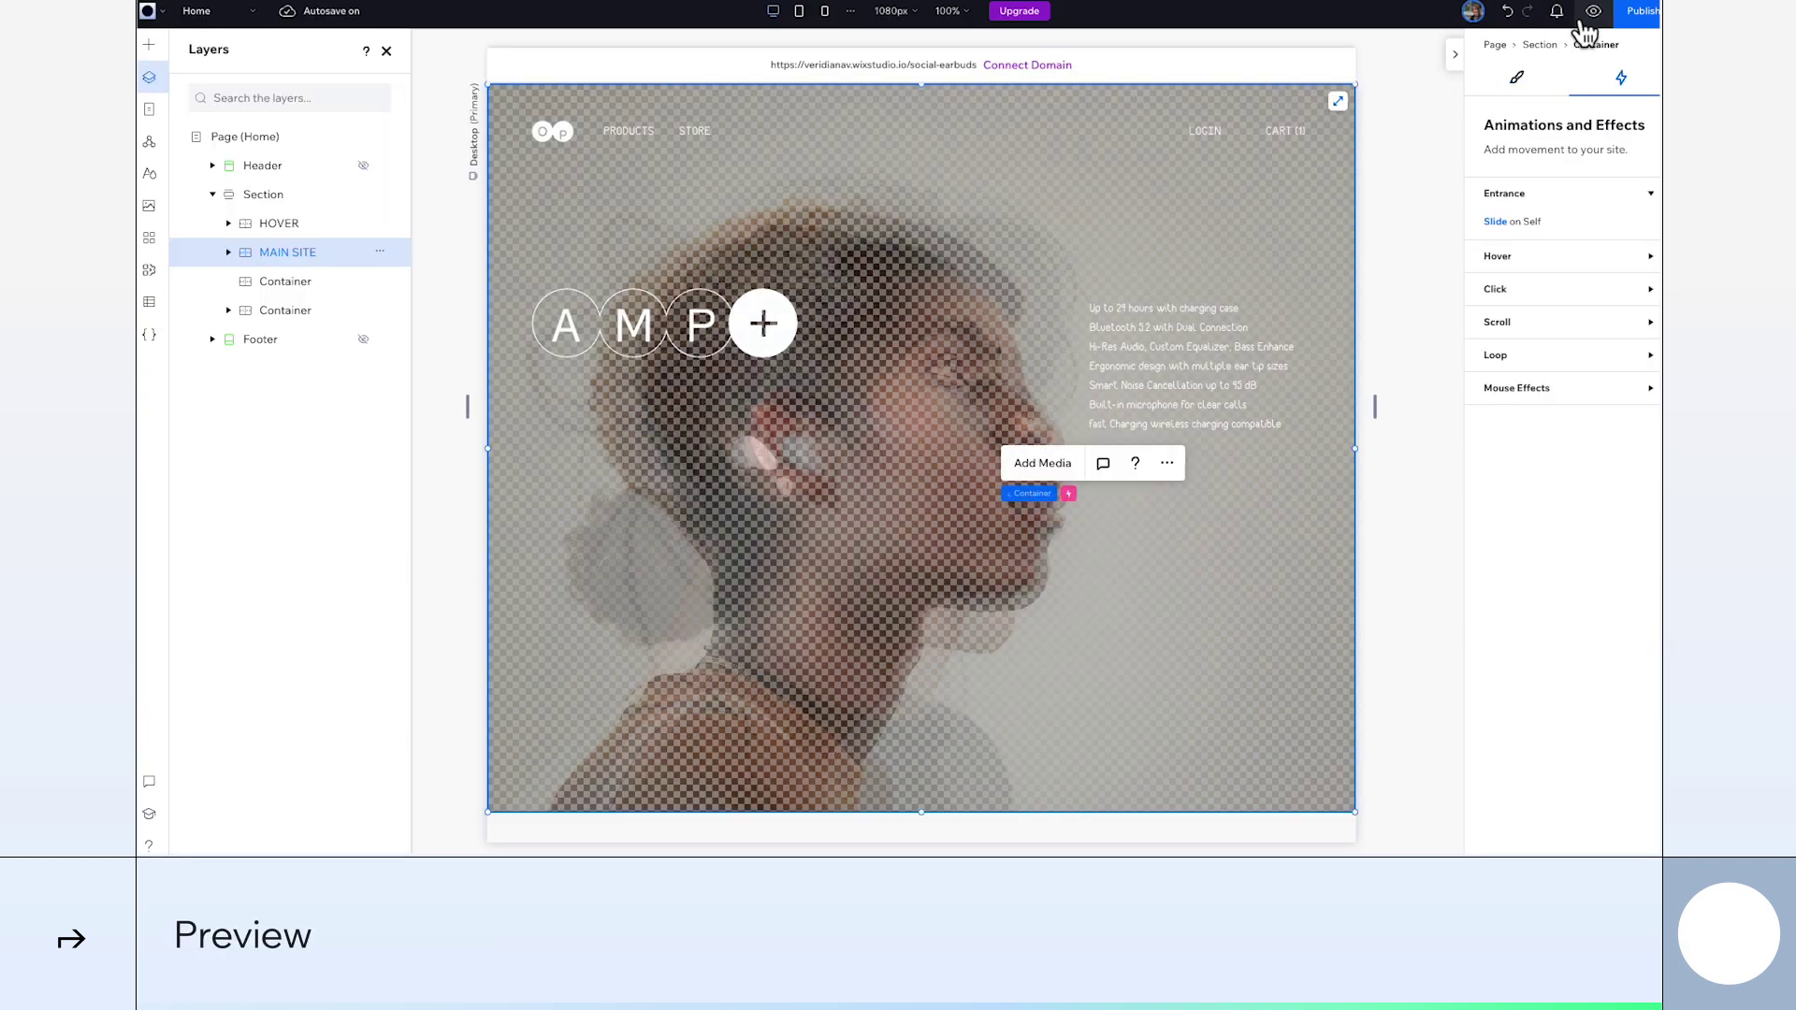